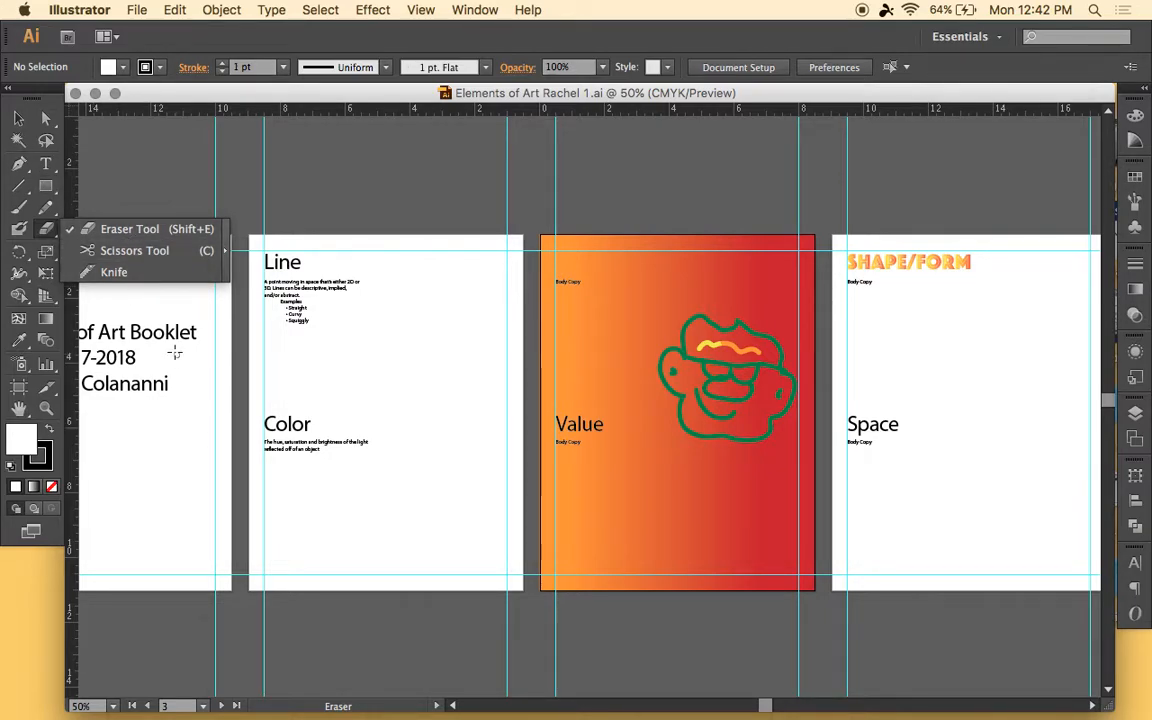
Step: Delete the orange-to-red gradient background from the Value artboard
{"action": "left_click", "coordinate": [18, 118]}
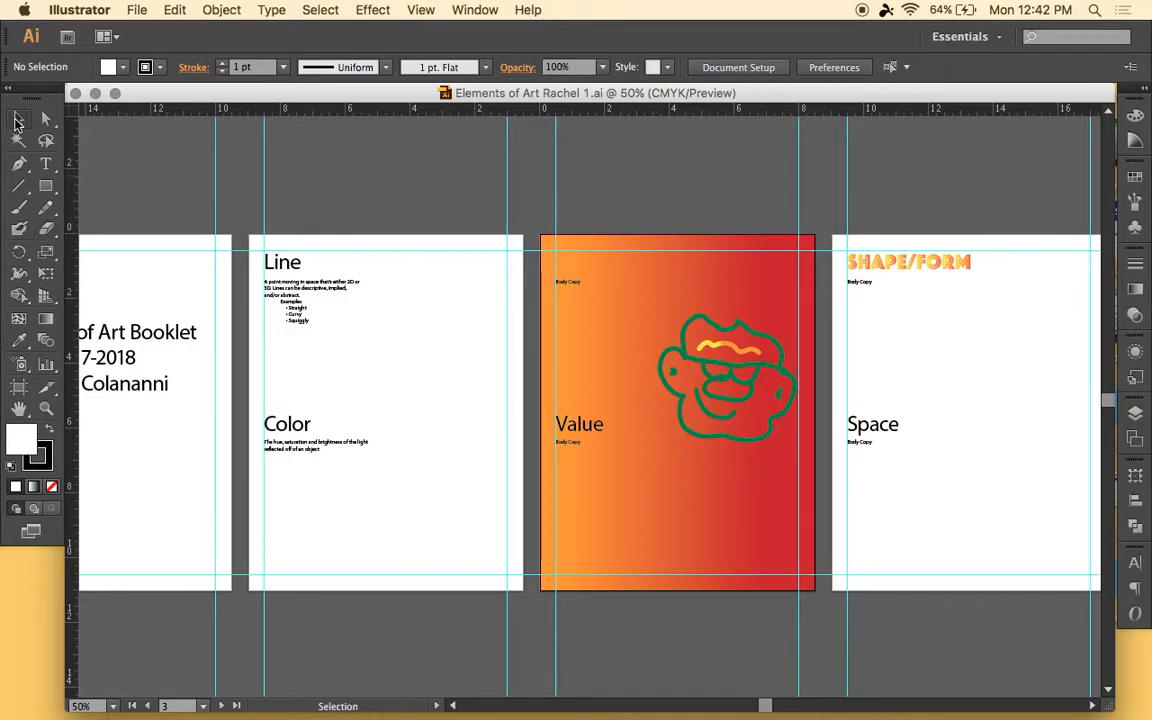
{"action": "scroll", "coordinate": [541, 348], "scroll_direction": "right", "scroll_amount": 3}
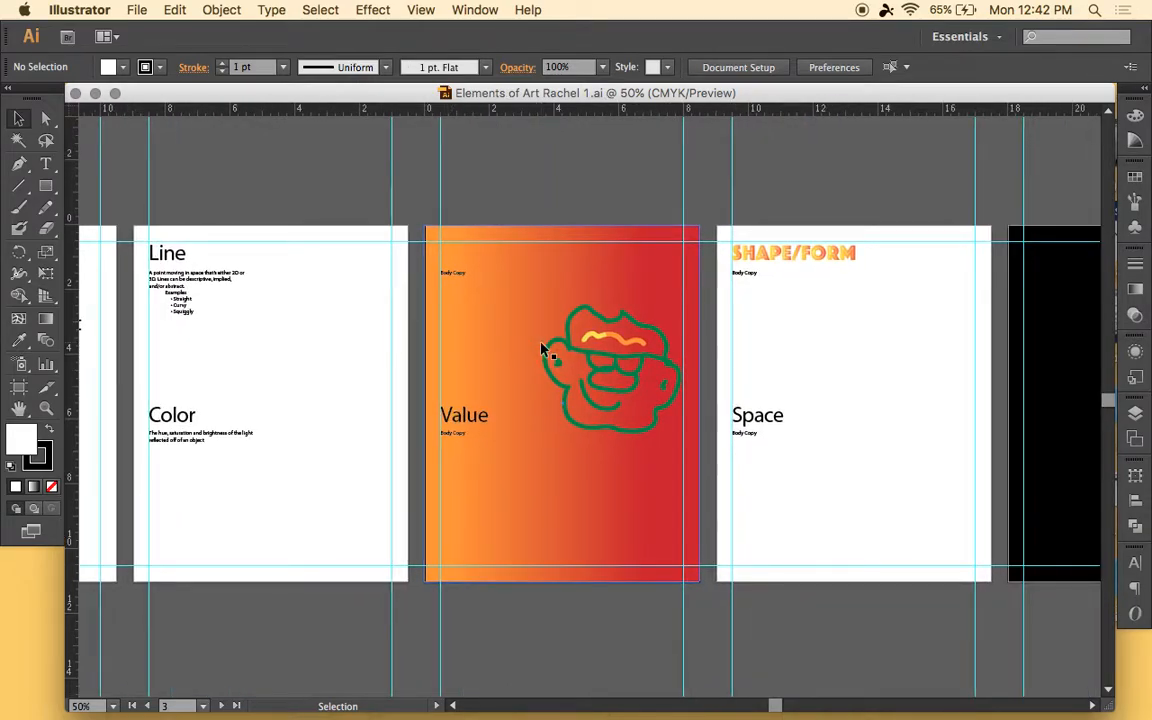
{"action": "key", "text": "super+equal"}
{"action": "scroll", "coordinate": [555, 250], "scroll_direction": "right", "scroll_amount": 2}
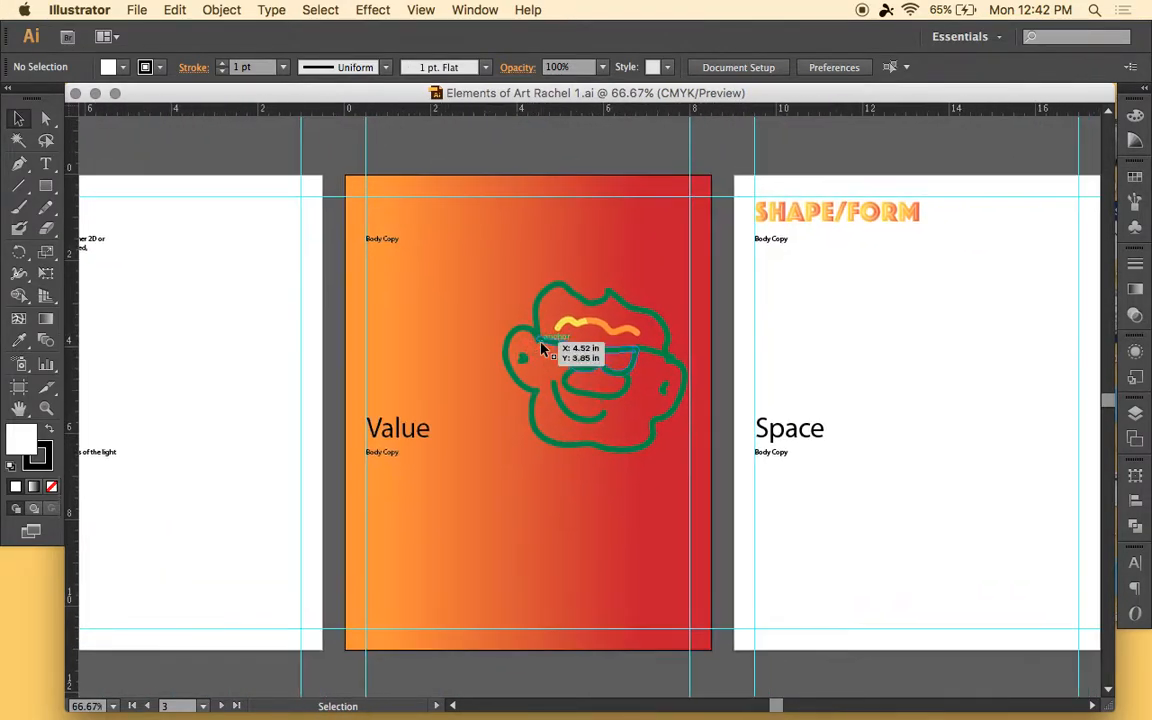
{"action": "scroll", "coordinate": [635, 170], "scroll_direction": "right", "scroll_amount": 10}
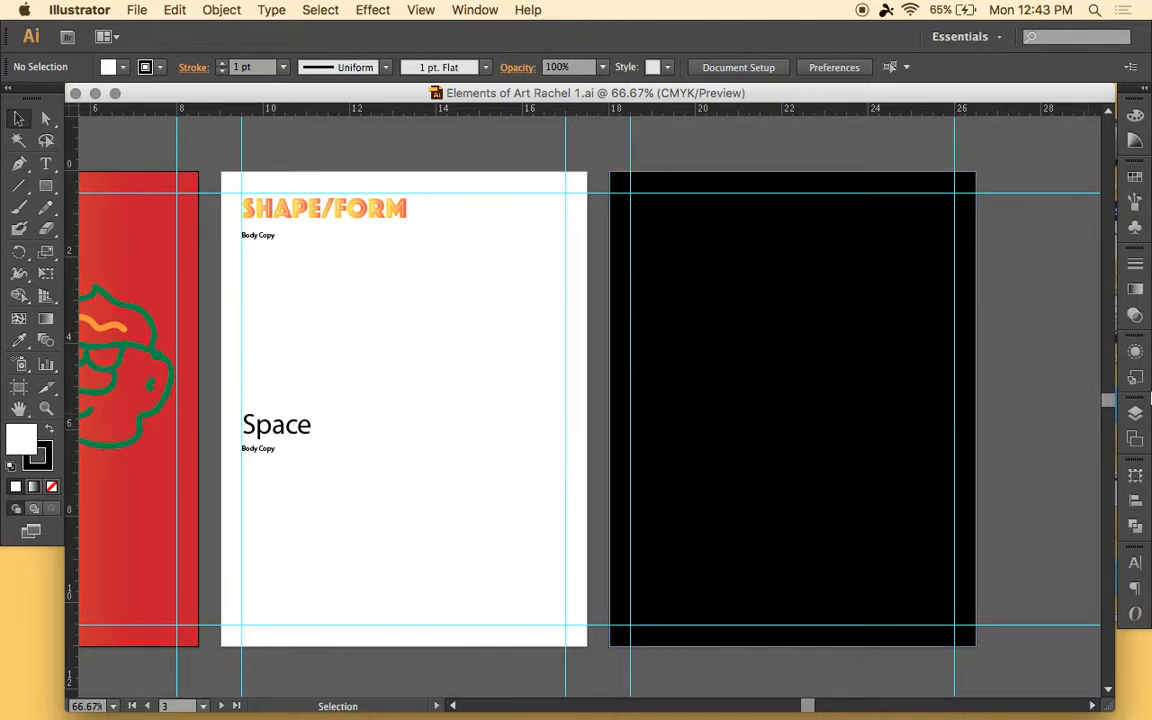
{"action": "left_click", "coordinate": [1135, 289]}
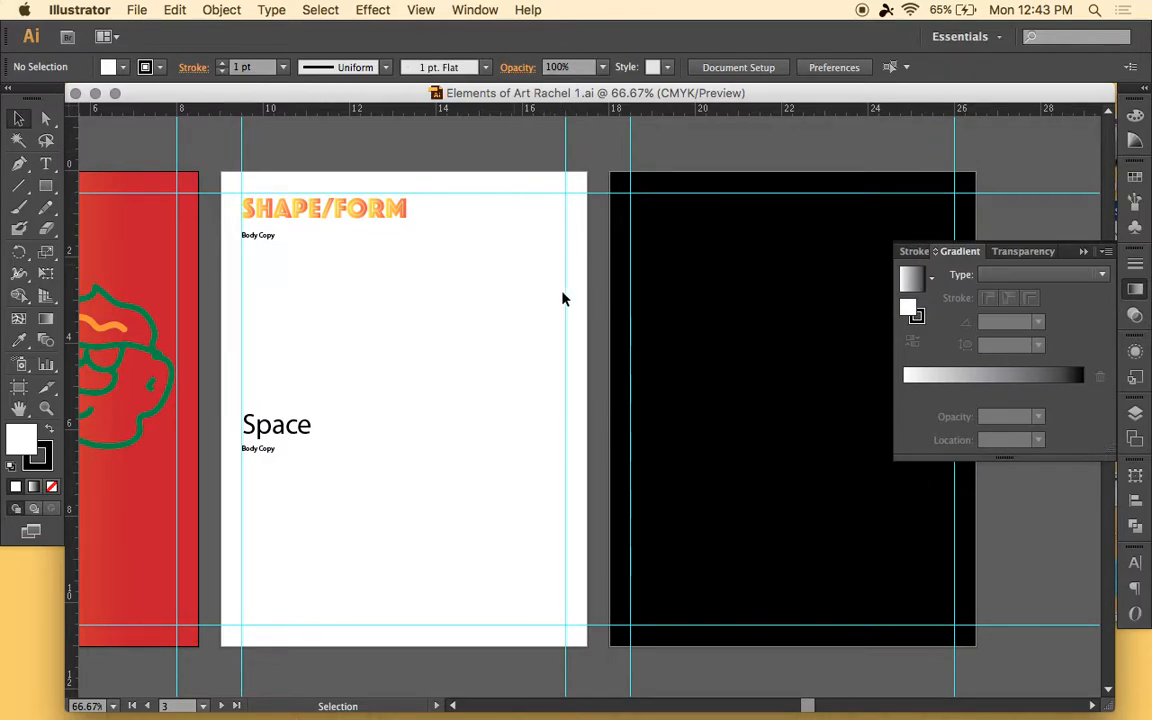
{"action": "scroll", "coordinate": [549, 272], "scroll_direction": "left", "scroll_amount": 10}
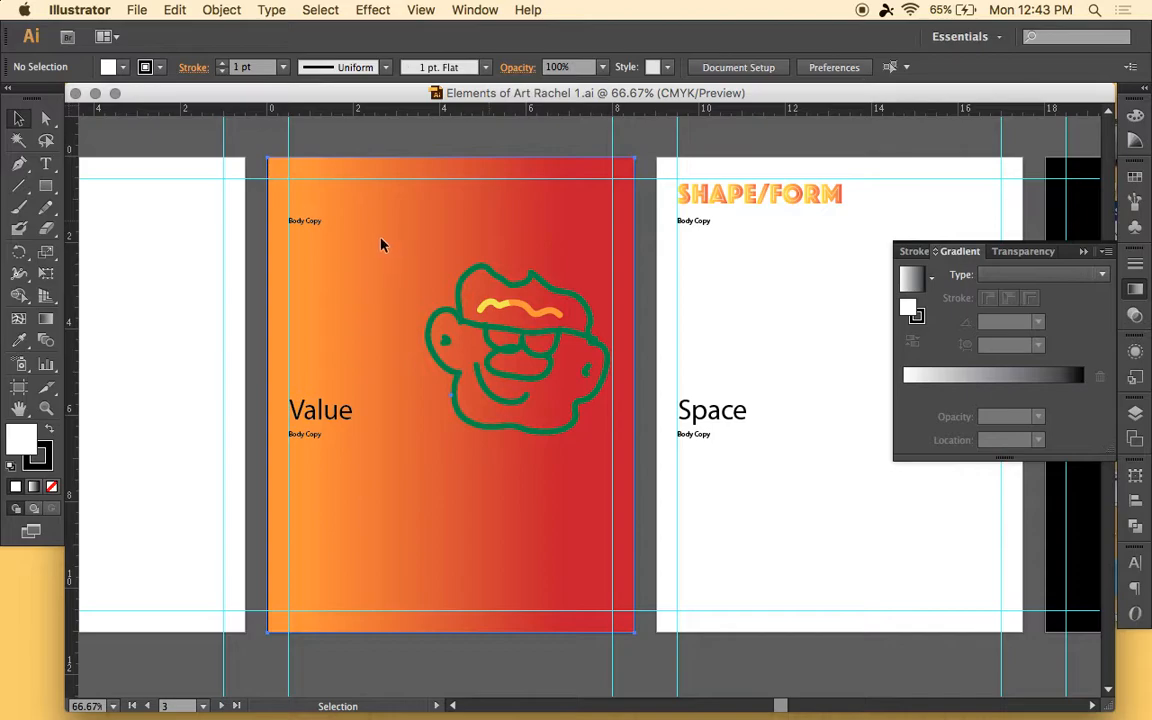
{"action": "key", "text": "Delete"}
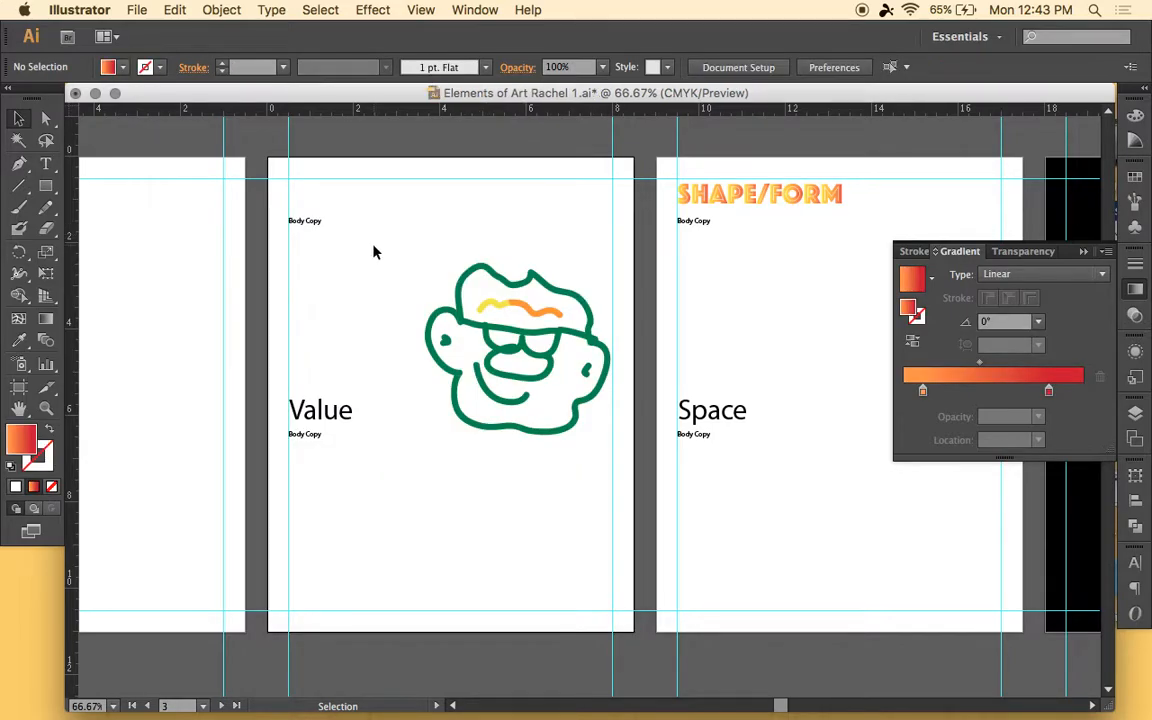
Step: Ungroup the green cartoon face drawing on the Value artboard and deselect its parts
{"action": "key", "text": "super+equal"}
{"action": "key", "text": "super+equal"}
{"action": "scroll", "coordinate": [373, 252], "scroll_direction": "up", "scroll_amount": 2}
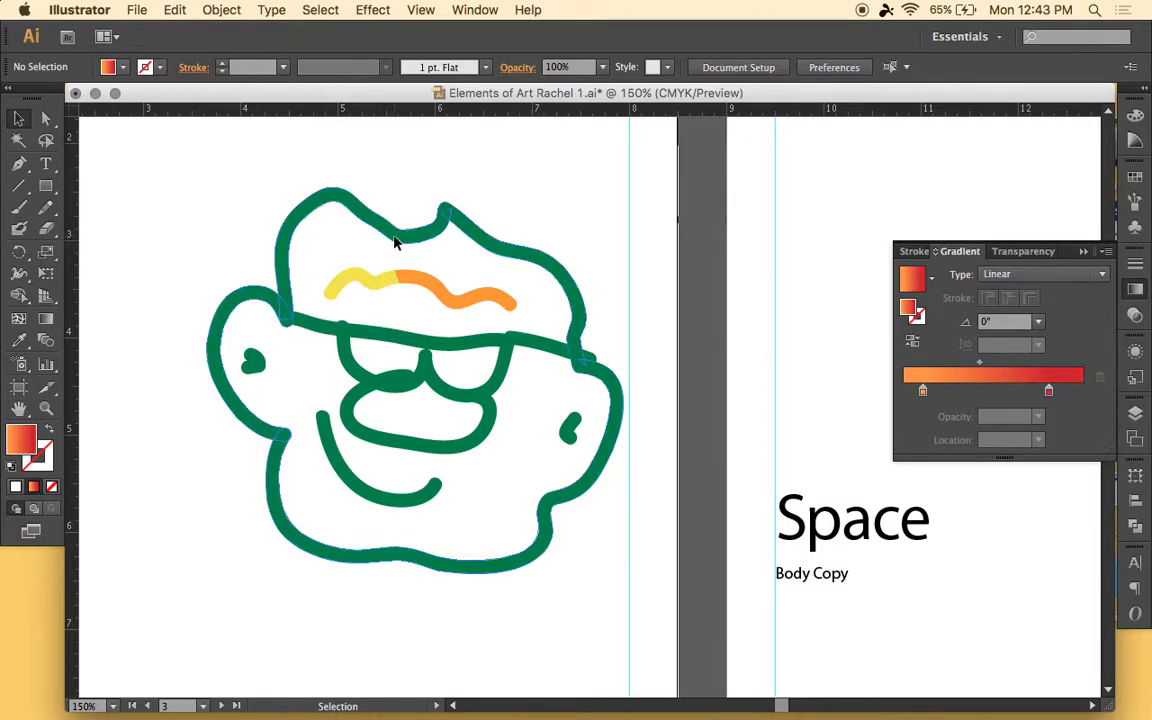
{"action": "left_click", "coordinate": [395, 240]}
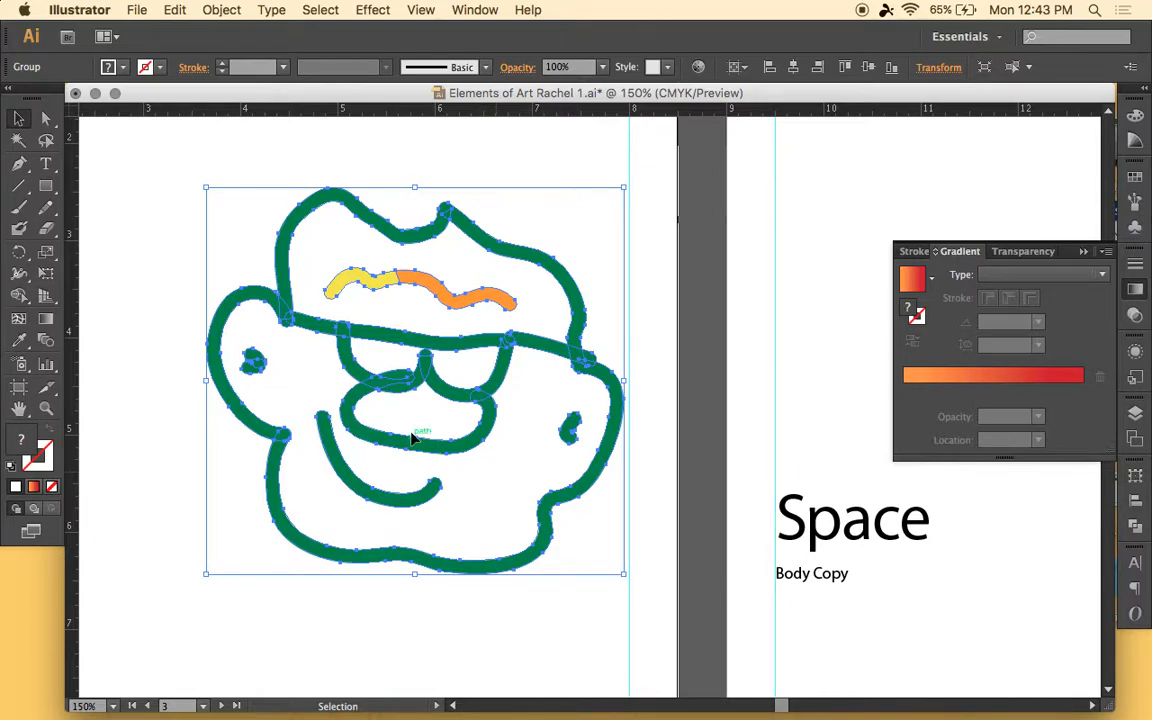
{"action": "left_click", "coordinate": [165, 248]}
{"action": "scroll", "coordinate": [416, 406], "scroll_direction": "left", "scroll_amount": 5}
{"action": "scroll", "coordinate": [416, 412], "scroll_direction": "left", "scroll_amount": 3}
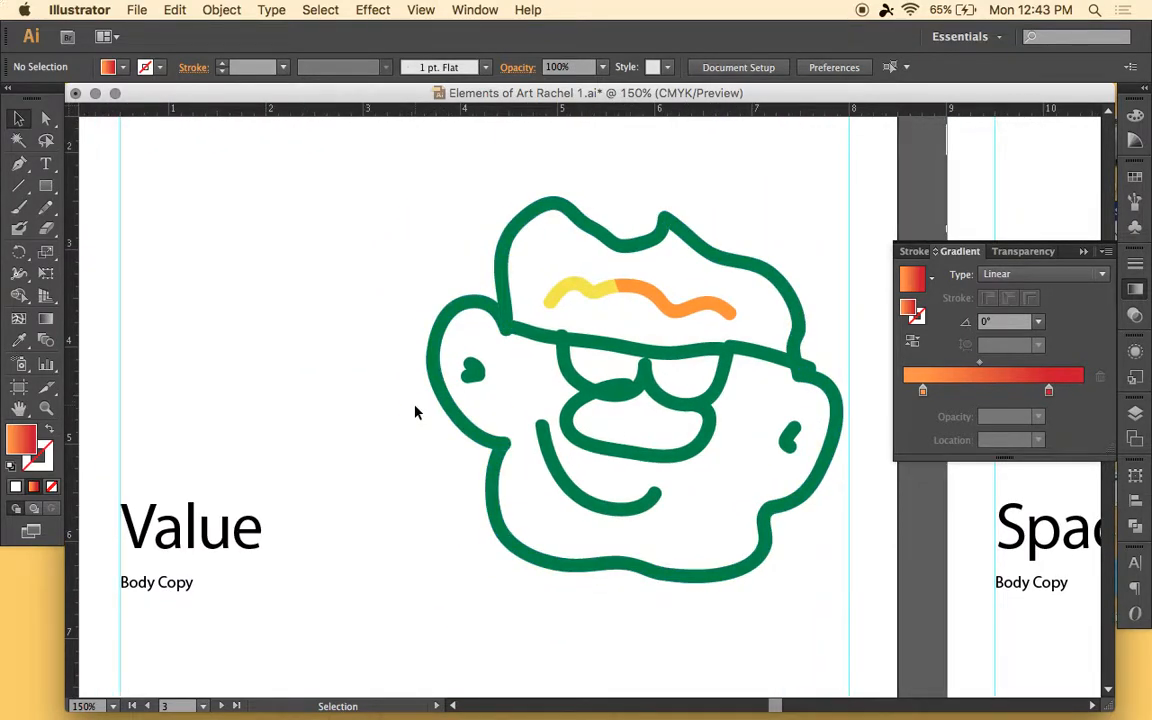
{"action": "key", "text": "super+minus"}
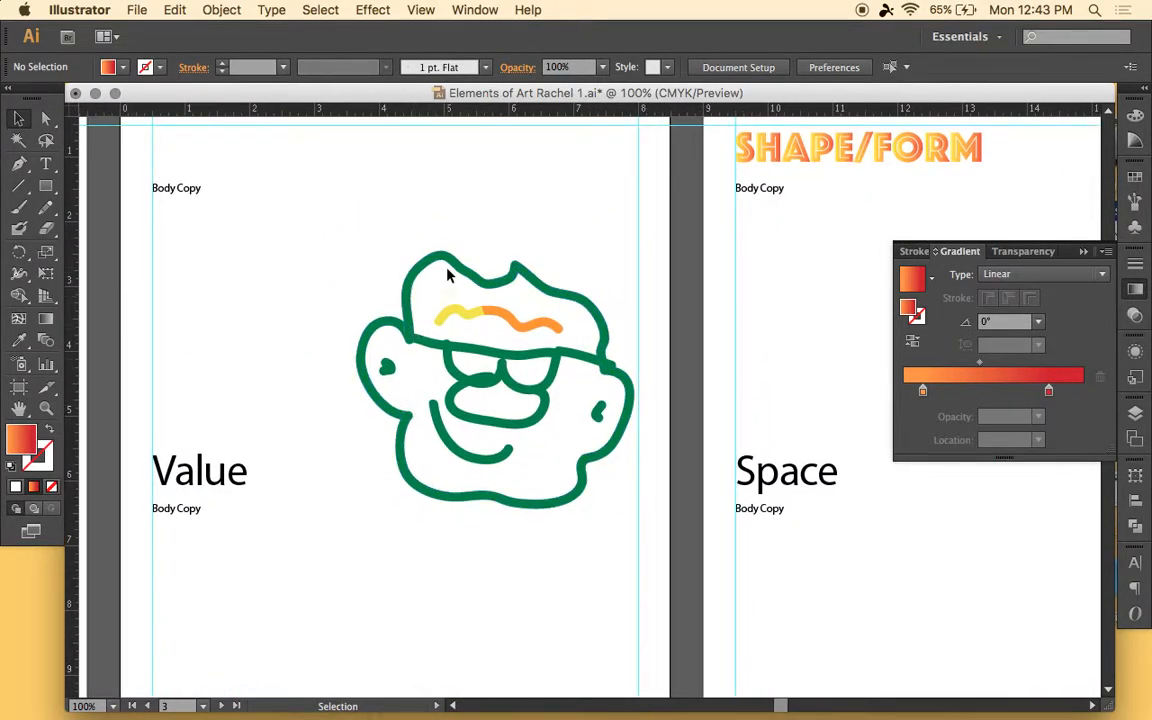
{"action": "left_click", "coordinate": [451, 267]}
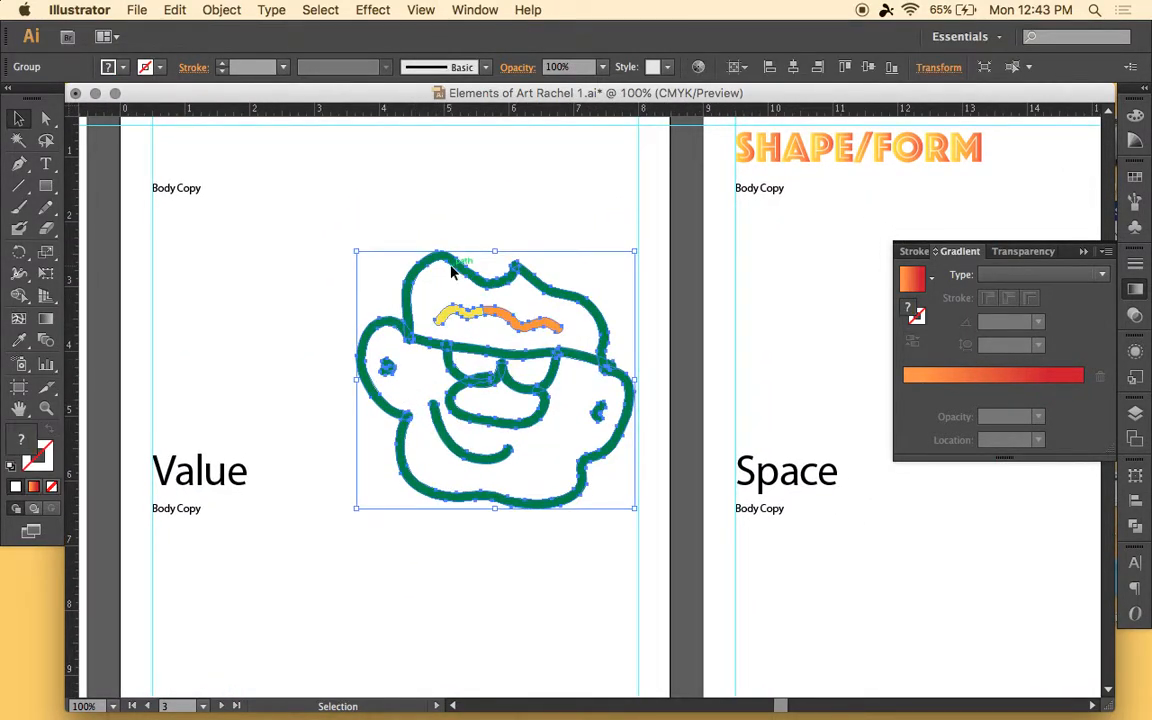
{"action": "right_click", "coordinate": [451, 270]}
{"action": "left_click", "coordinate": [500, 372]}
{"action": "left_click", "coordinate": [323, 295]}
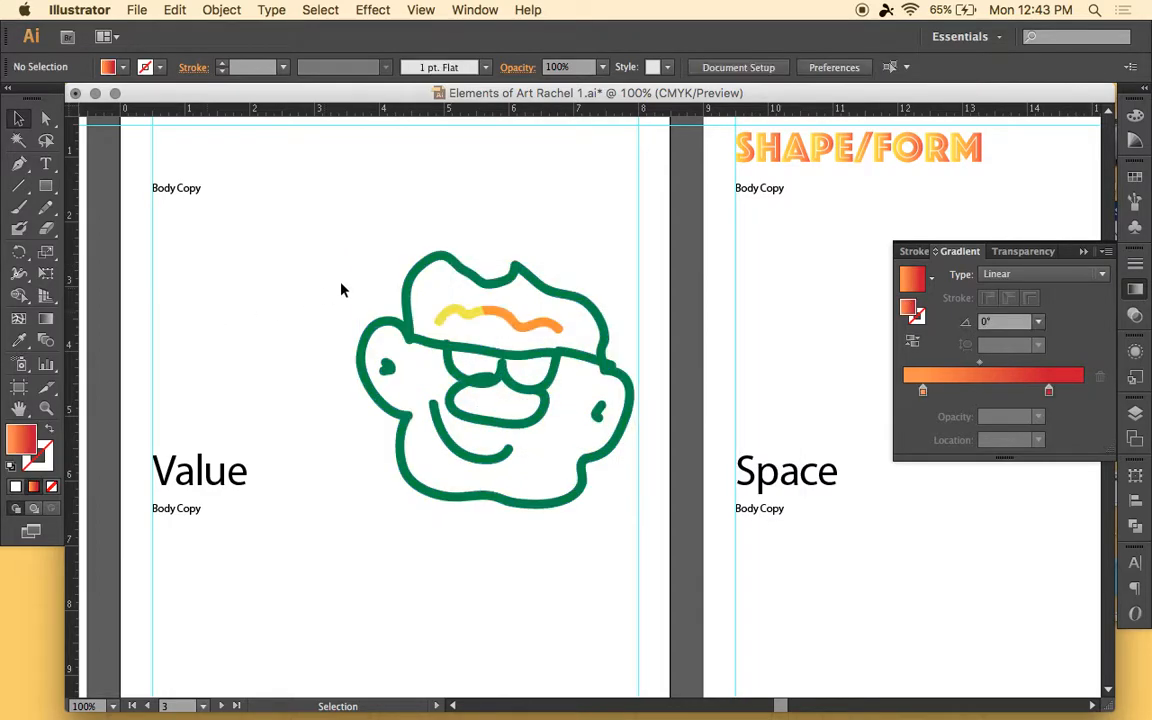
Step: Try to move the head outline away from the other face parts to below the Value text
{"action": "left_click", "coordinate": [428, 258]}
{"action": "left_click_drag", "start_coordinate": [351, 489], "coordinate": [323, 556]}
{"action": "scroll", "coordinate": [323, 556], "scroll_direction": "down", "scroll_amount": 5}
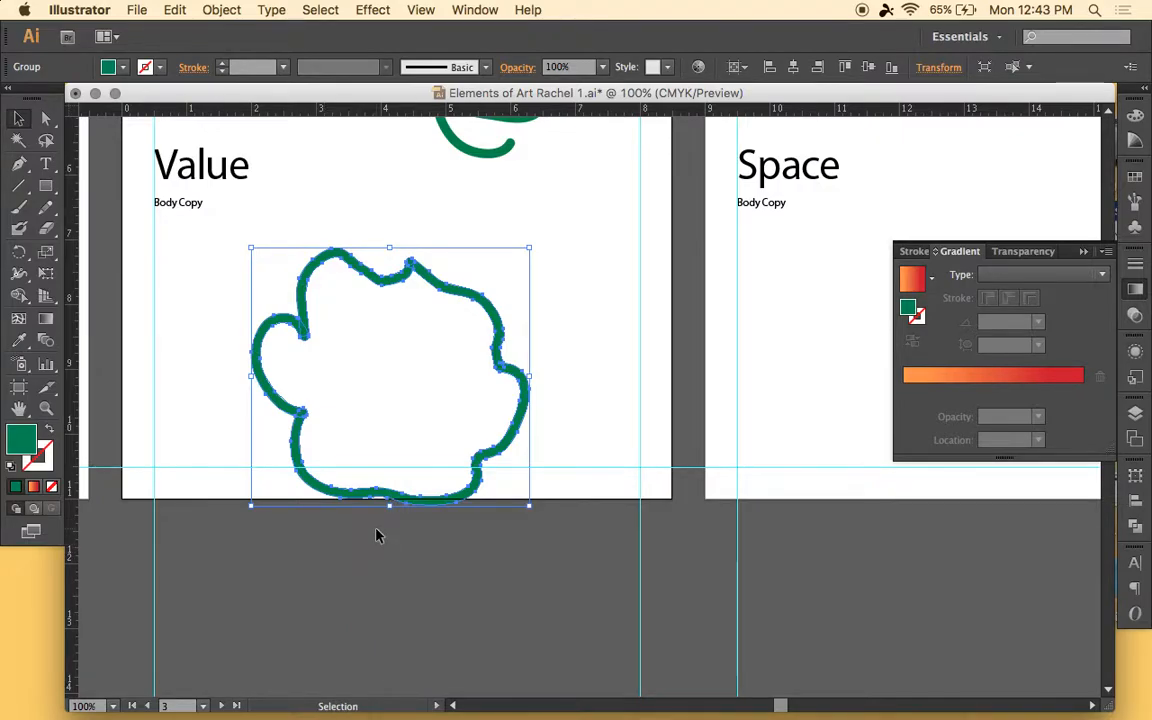
{"action": "key", "text": "super+equal"}
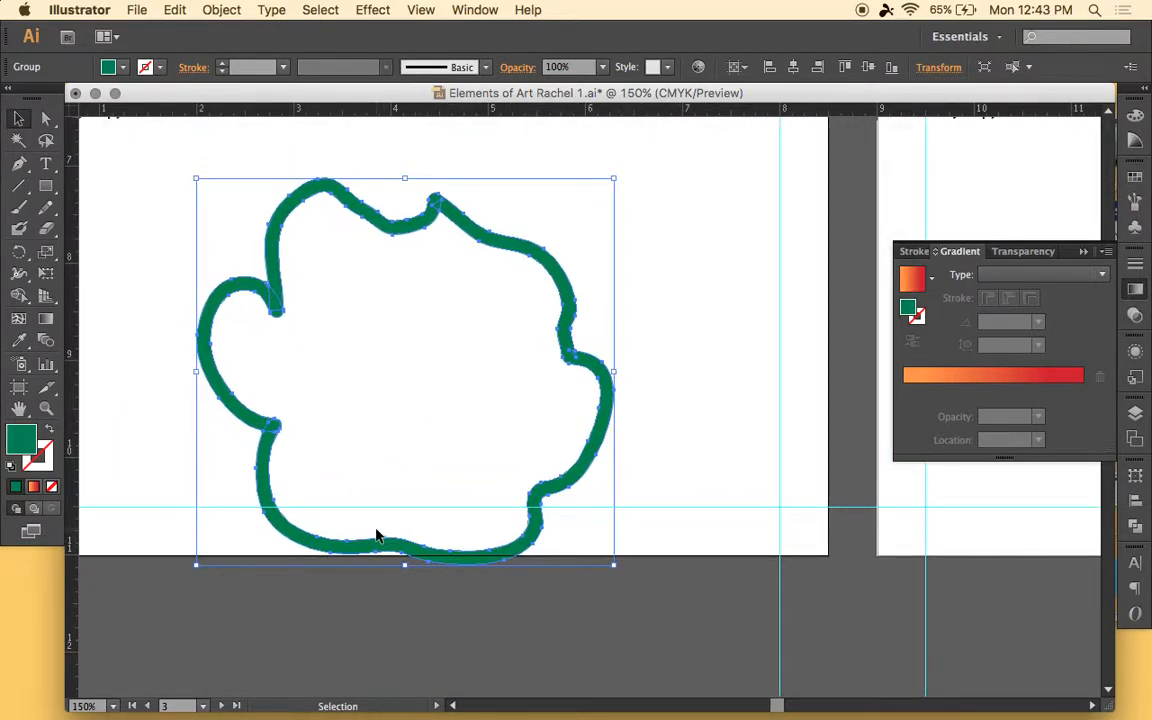
{"action": "key", "text": "super+z"}
{"action": "scroll", "coordinate": [563, 478], "scroll_direction": "up", "scroll_amount": 5}
{"action": "key", "text": "v"}
{"action": "left_click", "coordinate": [477, 578]}
Step: Paint a green S-shaped stroke about 1.6 in wide in the empty area beside the face's hat using the Paintbrush
{"action": "scroll", "coordinate": [616, 398], "scroll_direction": "up", "scroll_amount": 2}
{"action": "scroll", "coordinate": [616, 398], "scroll_direction": "right", "scroll_amount": 1}
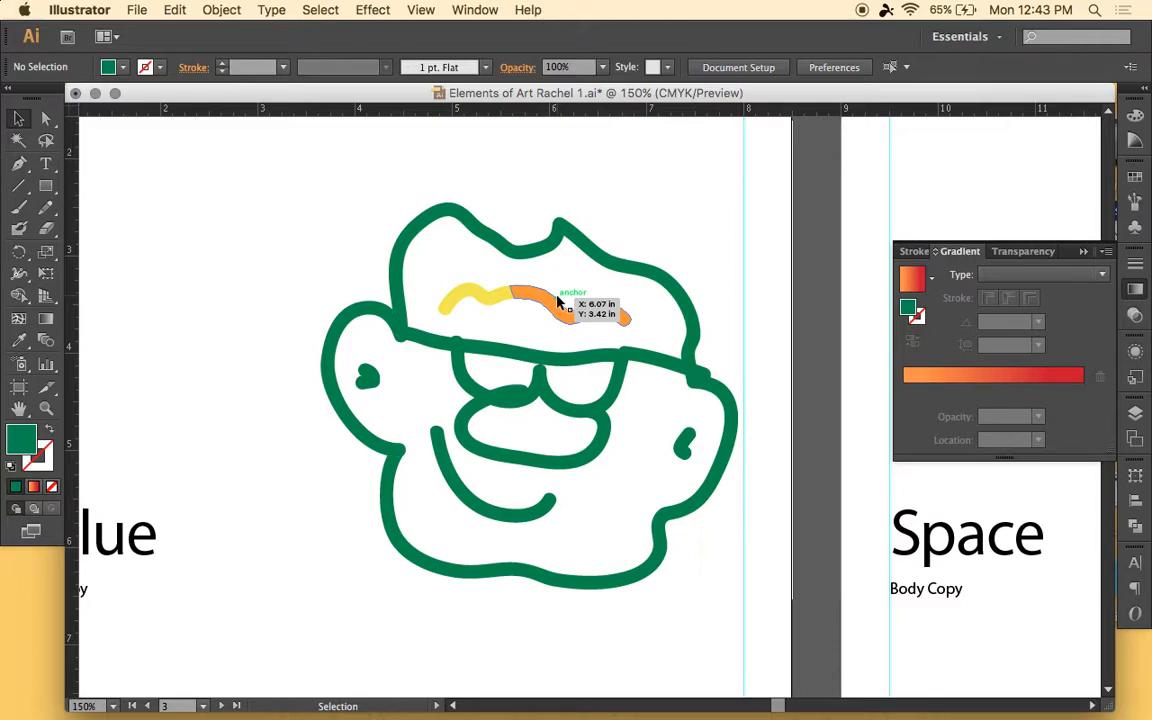
{"action": "scroll", "coordinate": [640, 311], "scroll_direction": "down", "scroll_amount": 2}
{"action": "scroll", "coordinate": [640, 311], "scroll_direction": "right", "scroll_amount": 1}
{"action": "scroll", "coordinate": [650, 278], "scroll_direction": "left", "scroll_amount": 2}
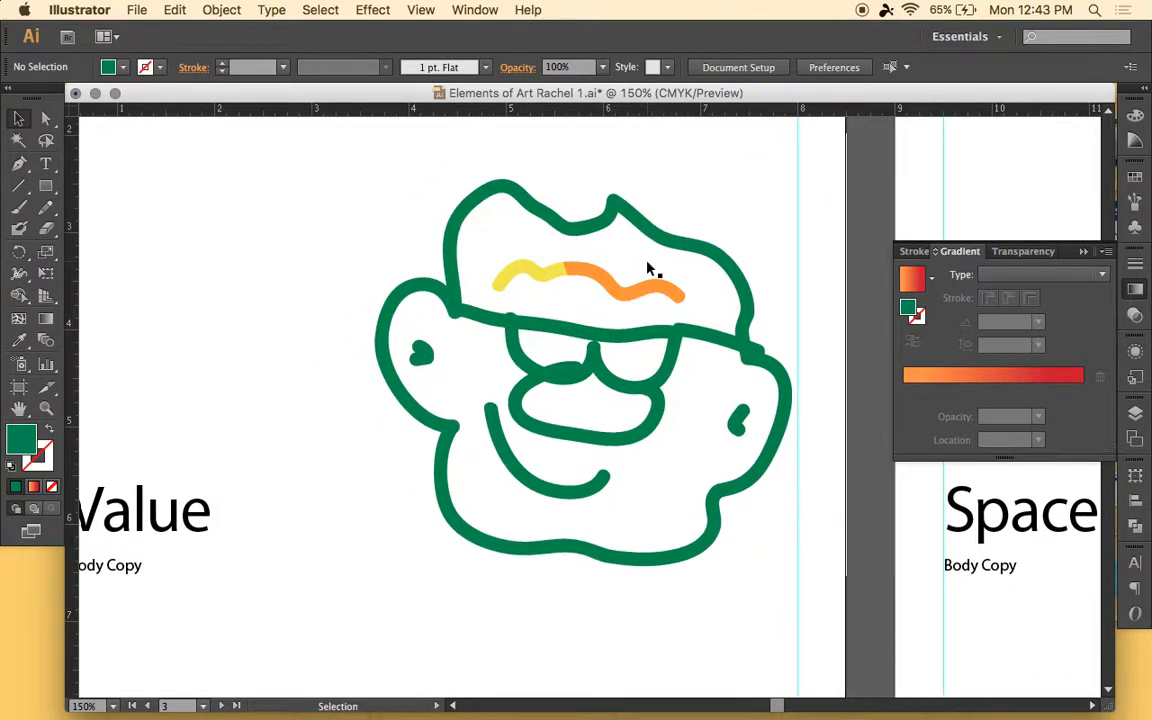
{"action": "key", "text": "b"}
{"action": "mouse_move", "coordinate": [193, 290]}
{"action": "left_mouse_down"}
{"action": "mouse_move", "coordinate": [185, 239]}
{"action": "mouse_move", "coordinate": [337, 238]}
{"action": "mouse_move", "coordinate": [314, 198]}
{"action": "left_mouse_up"}
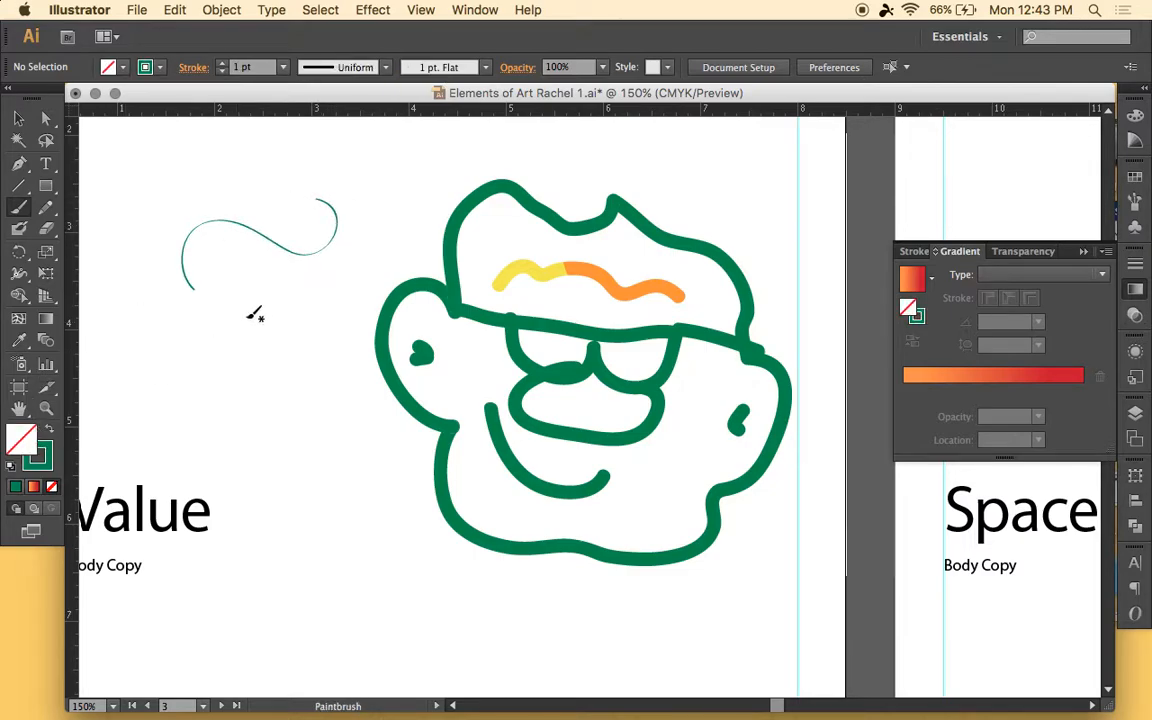
{"action": "key", "text": "v"}
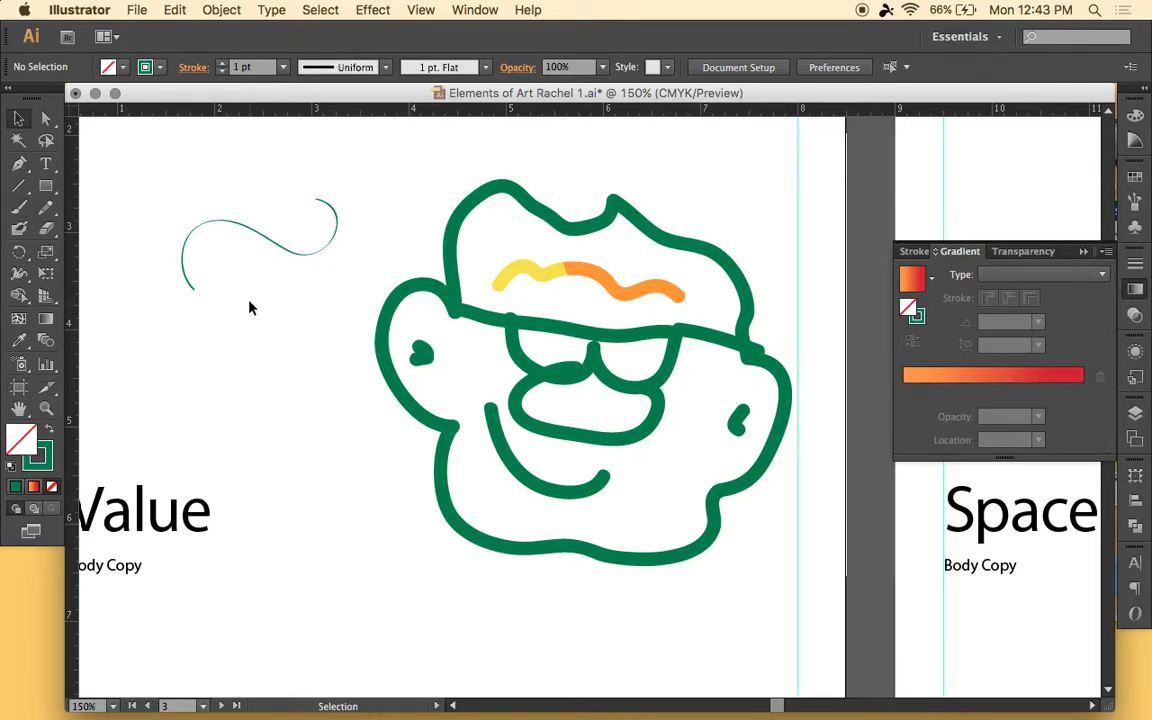
Step: Colour the S-shaped path's stroke yellow and raise its weight to 15 pt
{"action": "left_click", "coordinate": [276, 242]}
{"action": "left_click", "coordinate": [145, 66]}
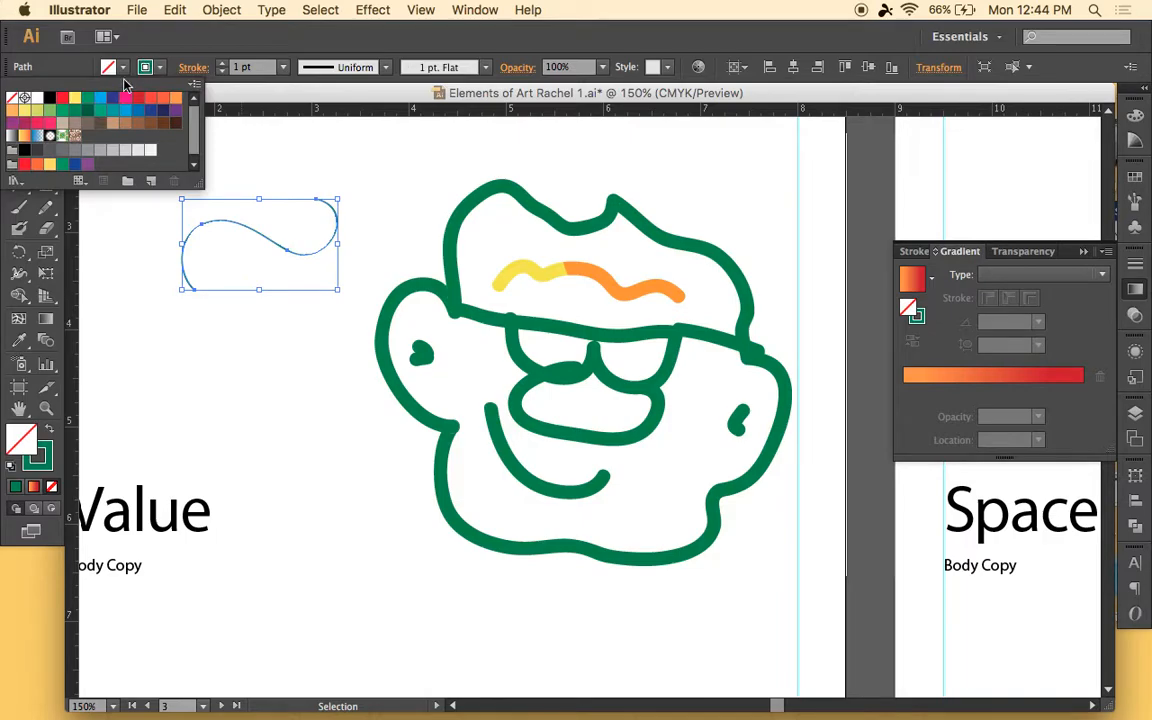
{"action": "left_click", "coordinate": [76, 100]}
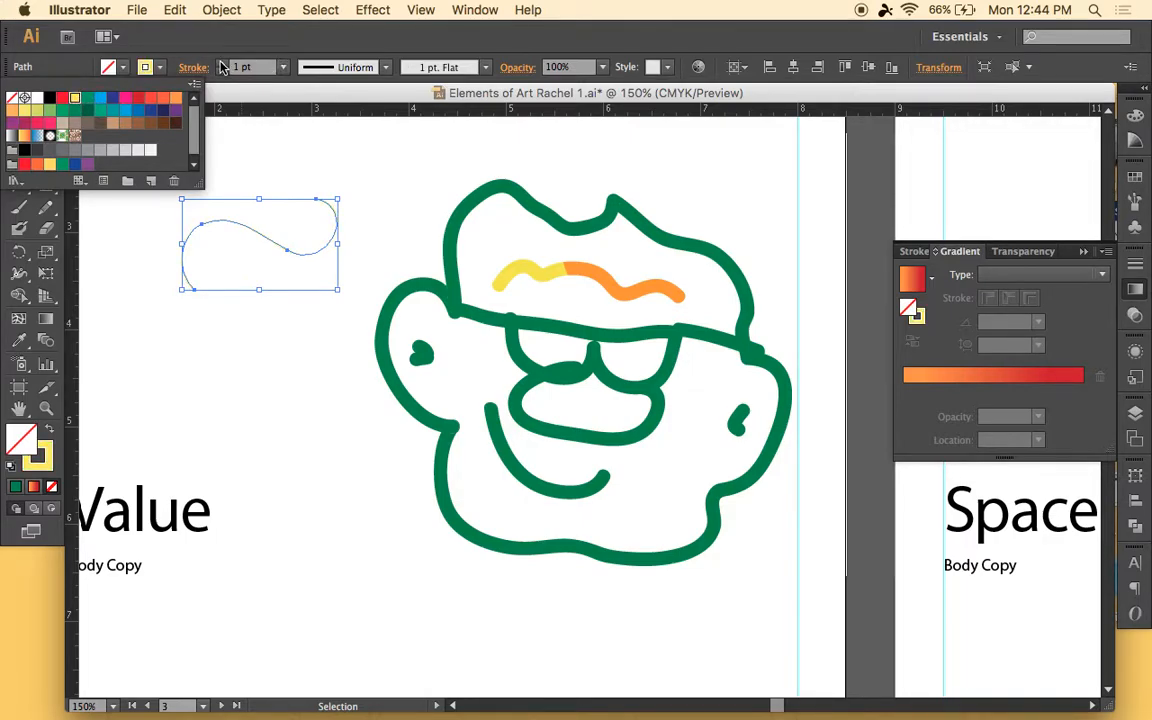
{"action": "left_click", "coordinate": [223, 63]}
{"action": "left_click", "coordinate": [223, 63]}
{"action": "left_click", "coordinate": [221, 62]}
{"action": "left_click", "coordinate": [221, 62]}
{"action": "left_click", "coordinate": [221, 62]}
Step: Apply the 10 pt. Oval brush to the yellow path and reduce its stroke weight to 1 pt
{"action": "left_click", "coordinate": [449, 72]}
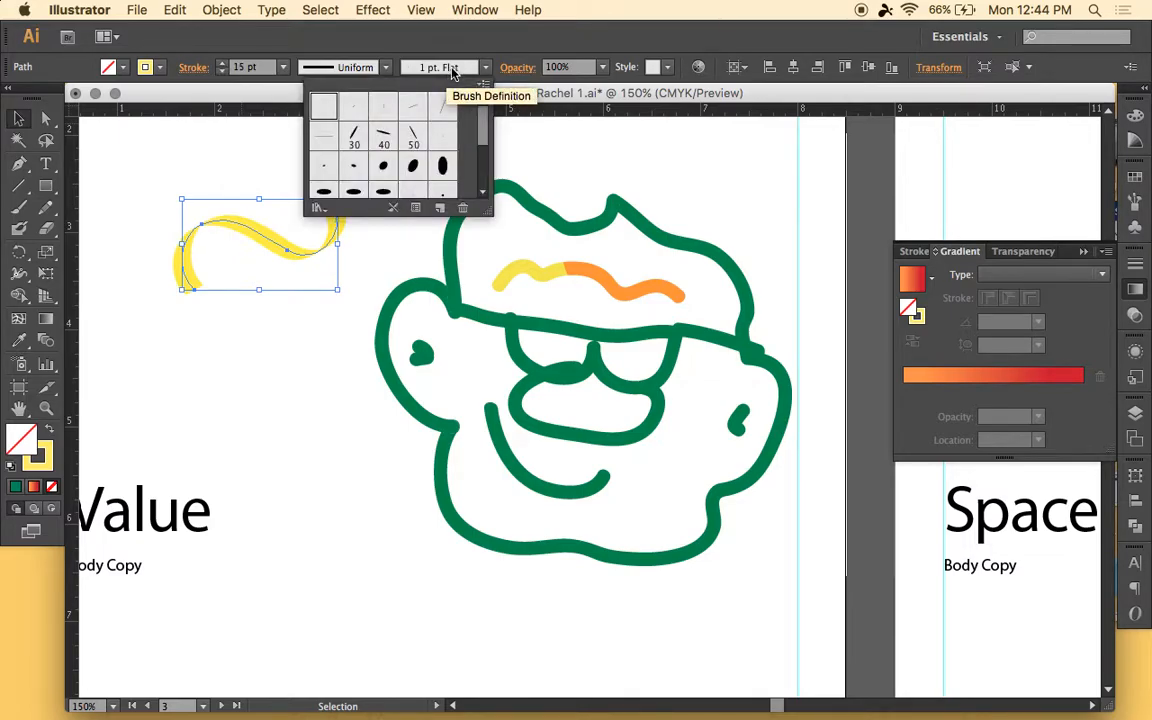
{"action": "left_click", "coordinate": [383, 166]}
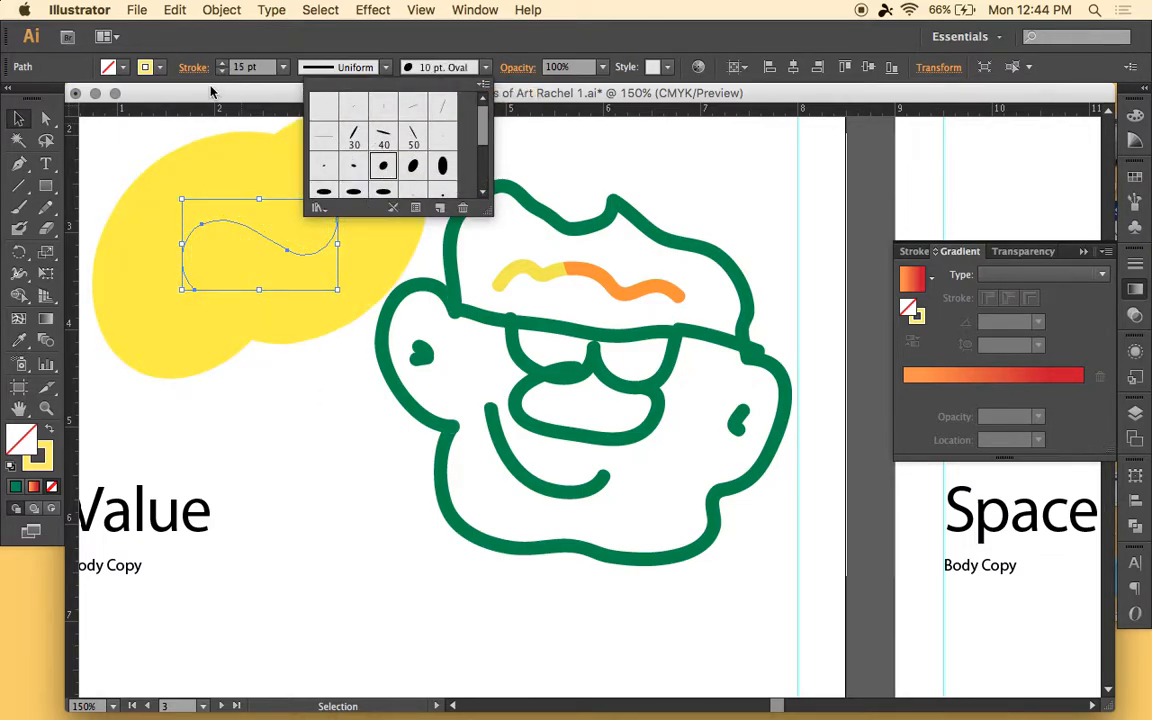
{"action": "left_click", "coordinate": [221, 73]}
{"action": "left_click", "coordinate": [221, 73]}
{"action": "left_click", "coordinate": [221, 73]}
{"action": "left_click", "coordinate": [221, 73]}
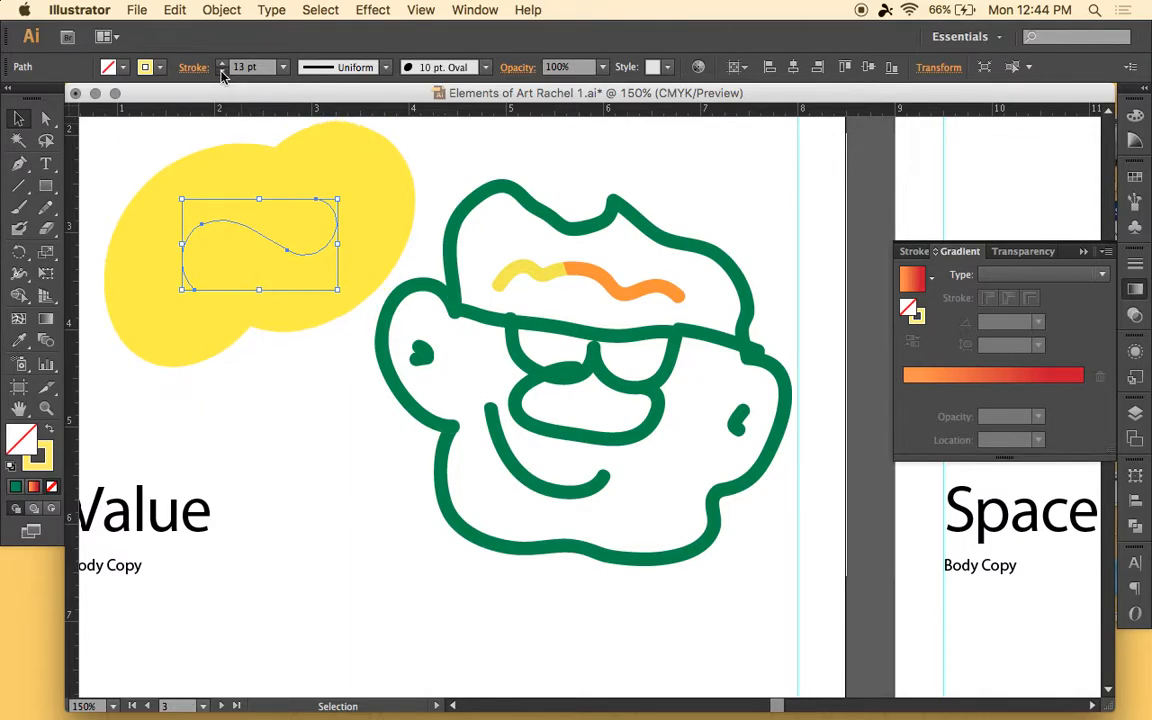
{"action": "left_click", "coordinate": [221, 73]}
{"action": "left_click", "coordinate": [221, 73]}
{"action": "left_click", "coordinate": [221, 73]}
{"action": "left_click", "coordinate": [221, 73]}
{"action": "left_click", "coordinate": [221, 73]}
{"action": "left_click", "coordinate": [221, 73]}
{"action": "left_click", "coordinate": [221, 73]}
{"action": "left_click", "coordinate": [221, 73]}
{"action": "left_click", "coordinate": [221, 73]}
{"action": "left_click", "coordinate": [221, 73]}
Step: Move the yellow S-shaped path closer to the face's hat and deselect it
{"action": "key", "text": "a"}
{"action": "key", "text": "super+equal"}
{"action": "key", "text": "super+equal"}
{"action": "scroll", "coordinate": [258, 292], "scroll_direction": "up", "scroll_amount": 4}
{"action": "scroll", "coordinate": [258, 292], "scroll_direction": "left", "scroll_amount": 5}
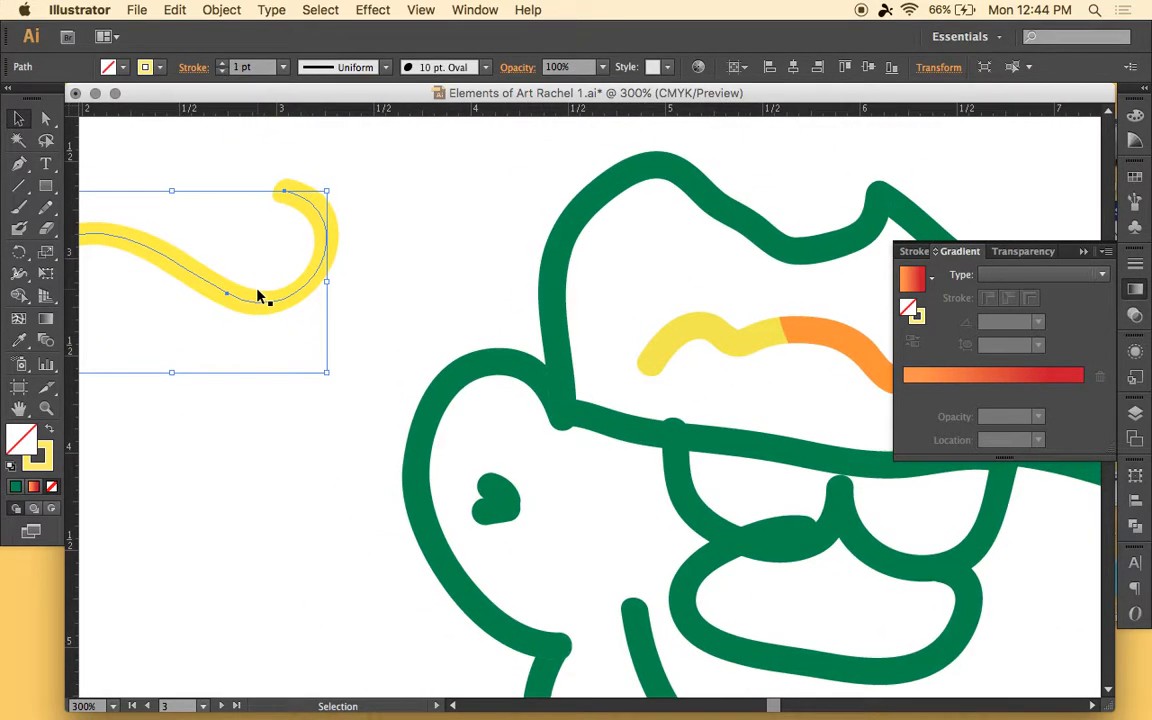
{"action": "left_click_drag", "start_coordinate": [289, 304], "coordinate": [474, 289]}
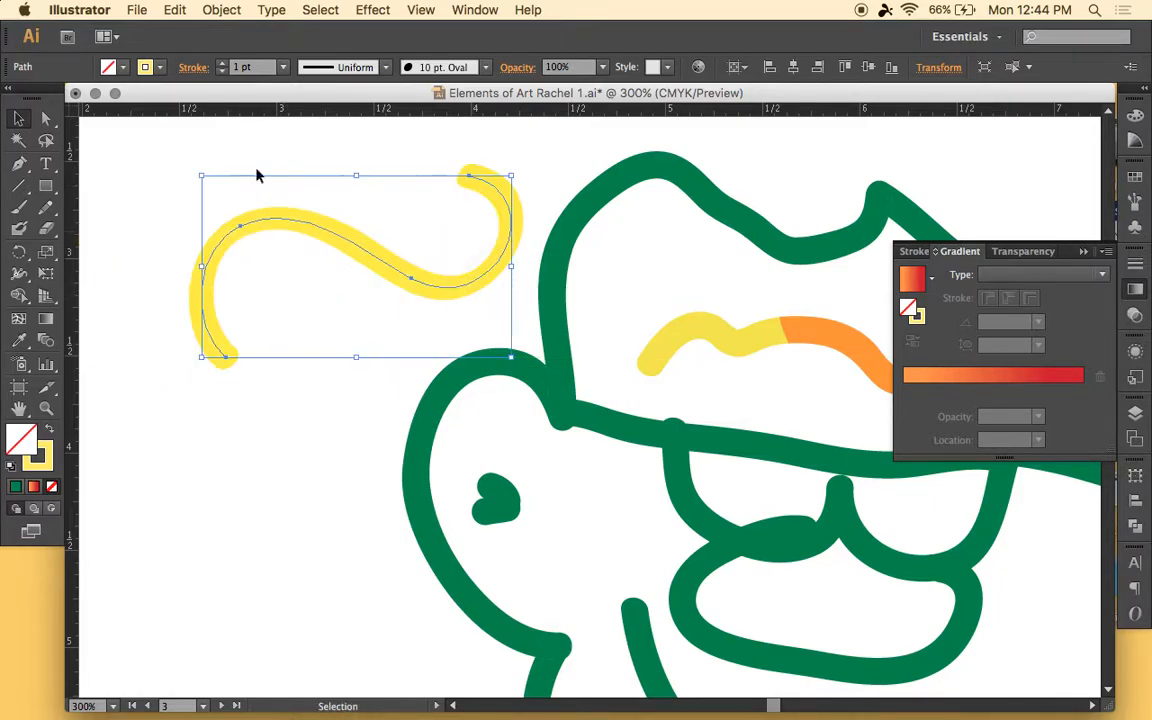
{"action": "left_click", "coordinate": [195, 160]}
{"action": "scroll", "coordinate": [760, 470], "scroll_direction": "right", "scroll_amount": 3}
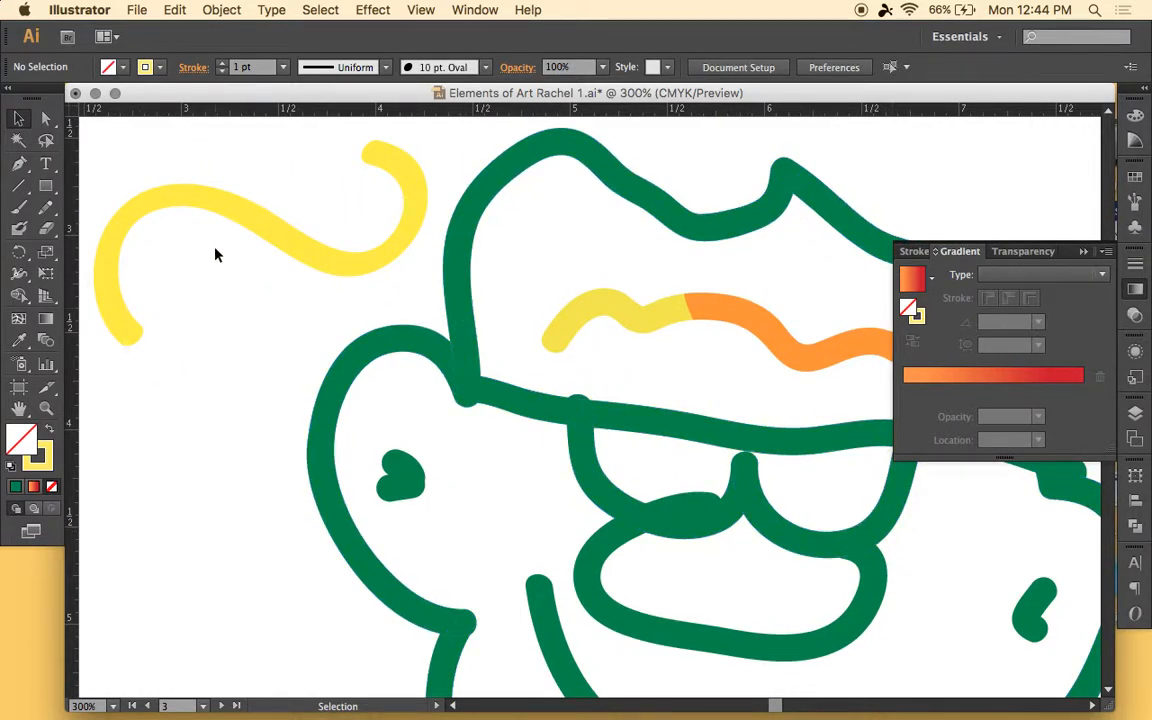
Step: With the Eraser tool active, compare the yellow brush path with the face's shapes in Outline and Preview modes
{"action": "left_click", "coordinate": [47, 229]}
{"action": "left_click_drag", "start_coordinate": [47, 229], "coordinate": [112, 224]}
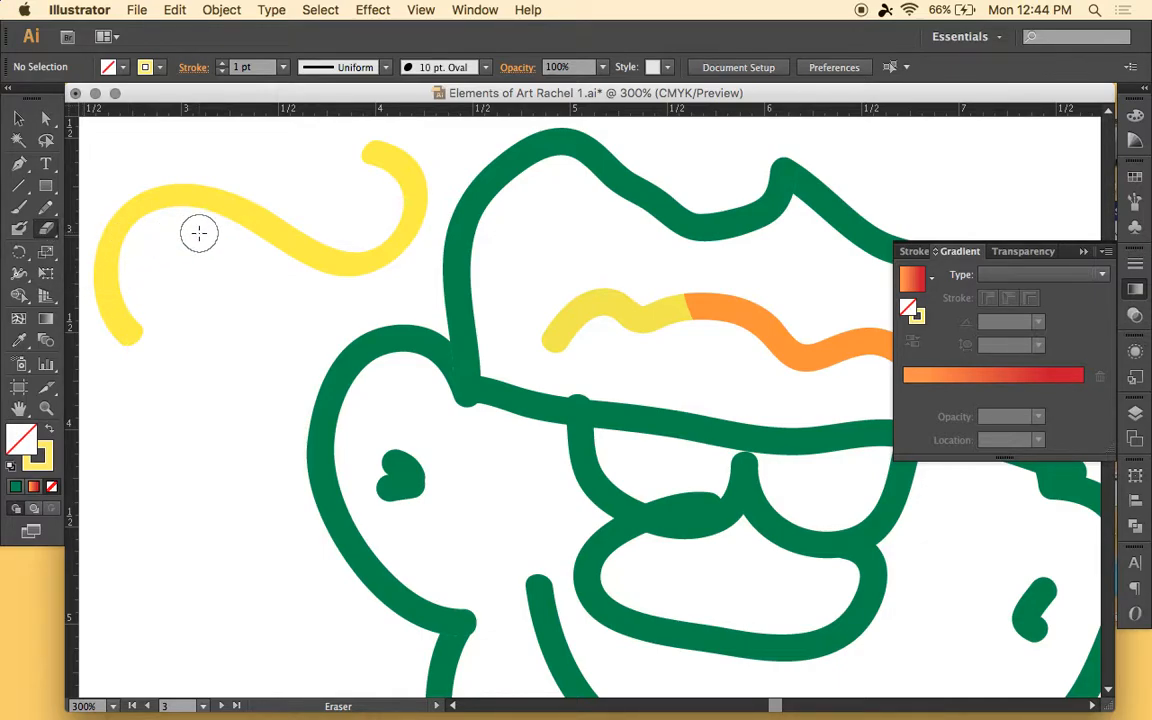
{"action": "key", "text": "super+y"}
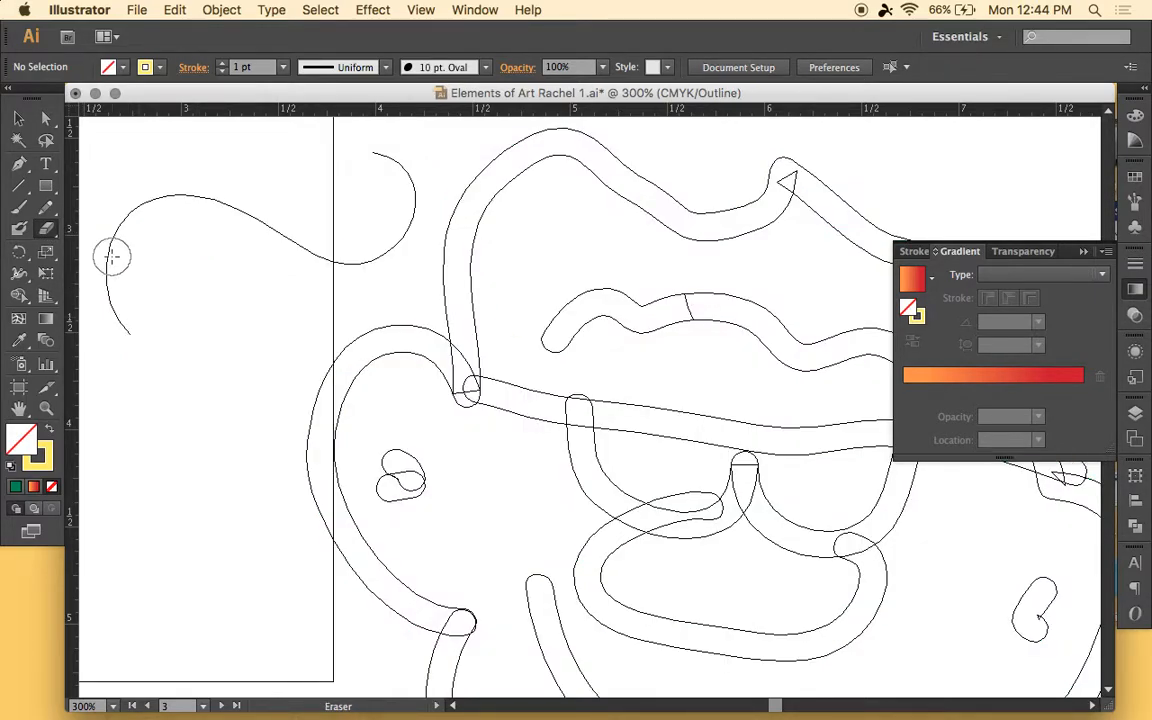
{"action": "left_click_drag", "start_coordinate": [395, 160], "coordinate": [372, 147]}
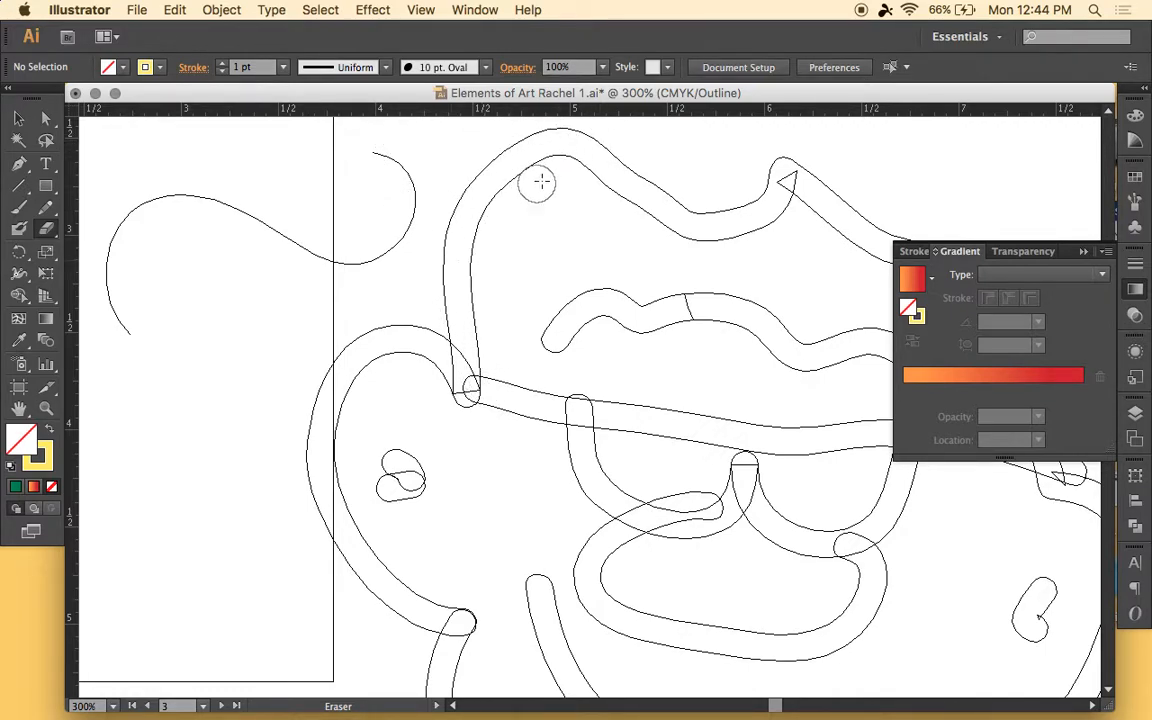
{"action": "key", "text": "super+y"}
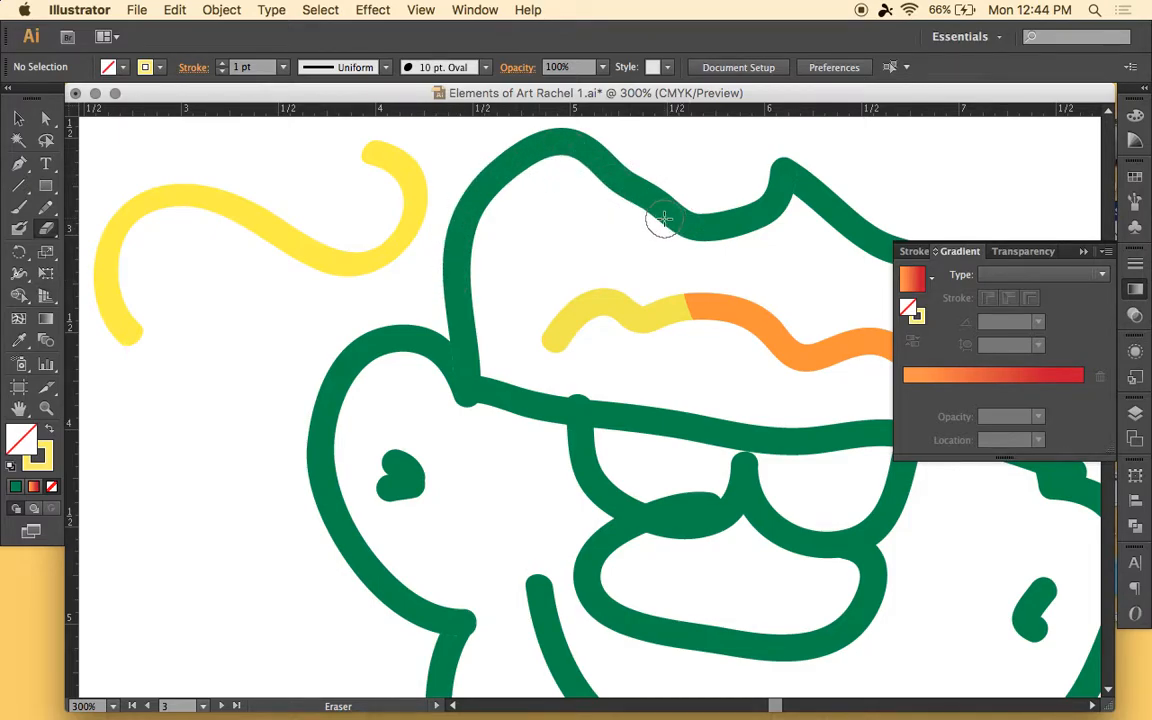
{"action": "key", "text": "super+y"}
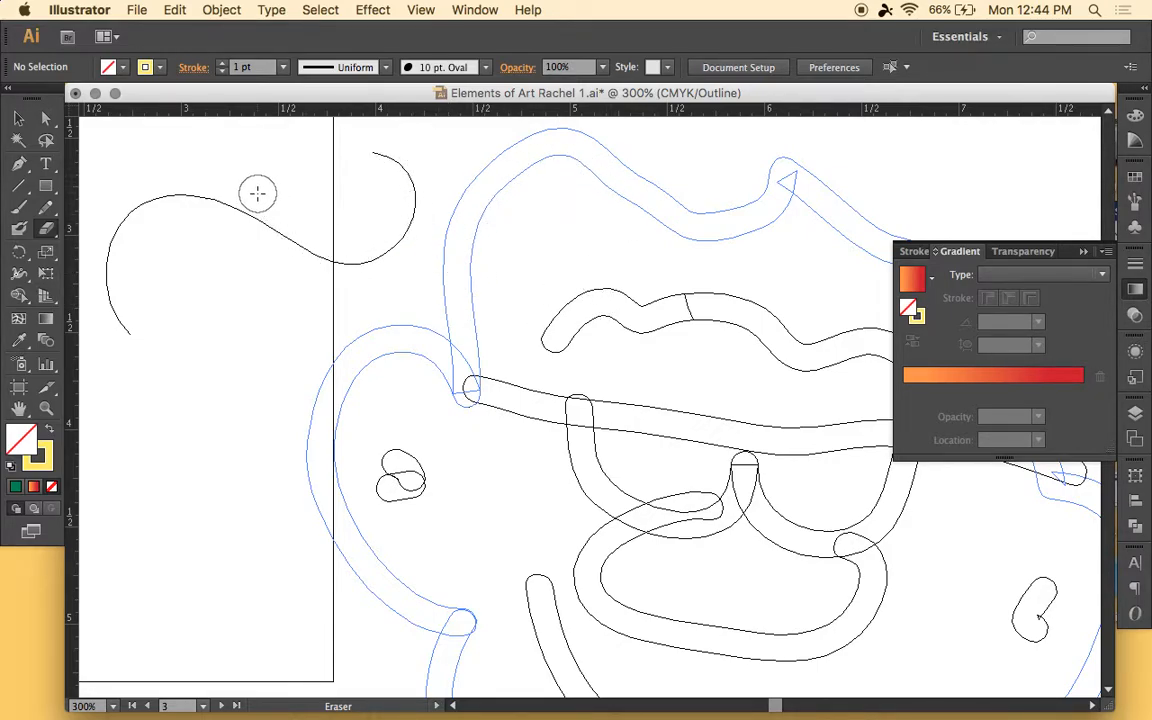
{"action": "key", "text": "v"}
{"action": "key", "text": "ctrl+y"}
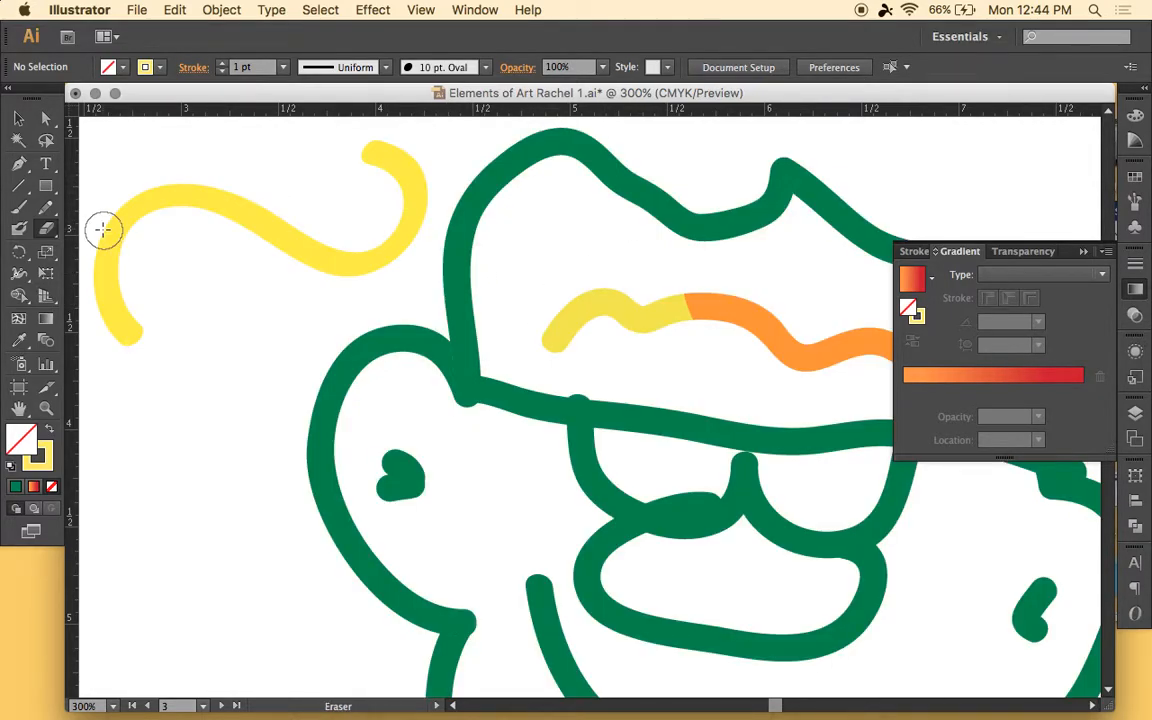
Step: Erase two gaps in the yellow path to split it into three pieces, and view the pieces in Outline mode
{"action": "left_click", "coordinate": [141, 208]}
{"action": "left_click_drag", "start_coordinate": [324, 280], "coordinate": [332, 211]}
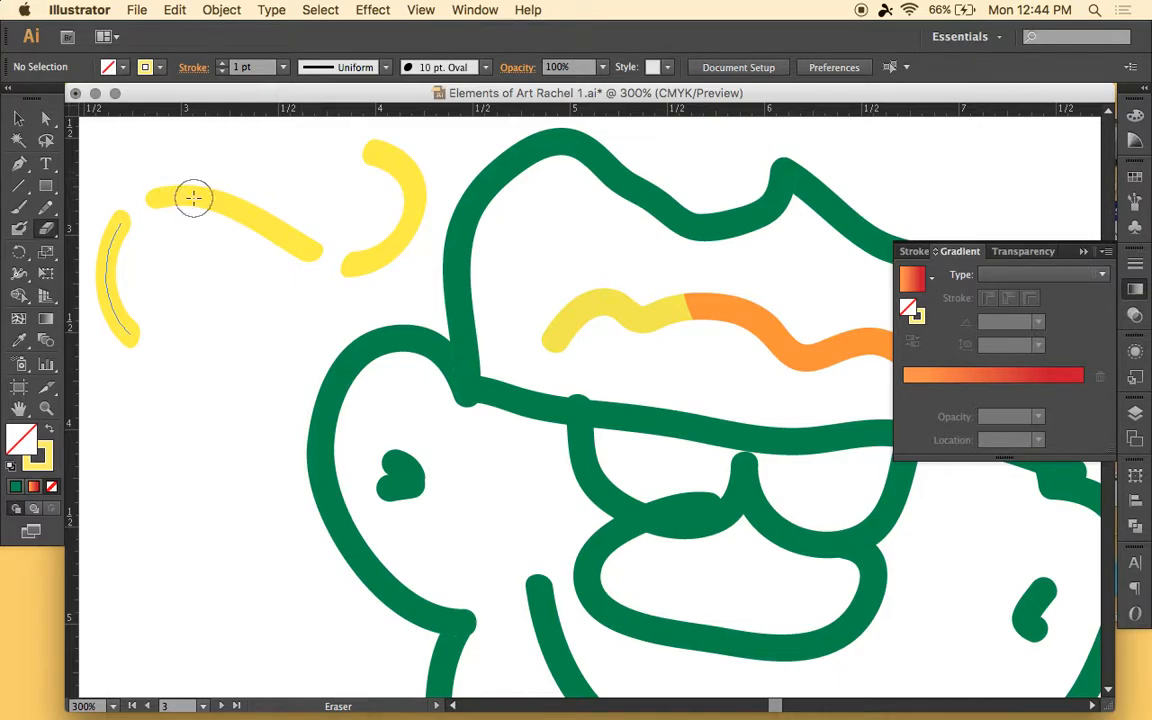
{"action": "left_click", "coordinate": [138, 211]}
{"action": "key", "text": "super+y"}
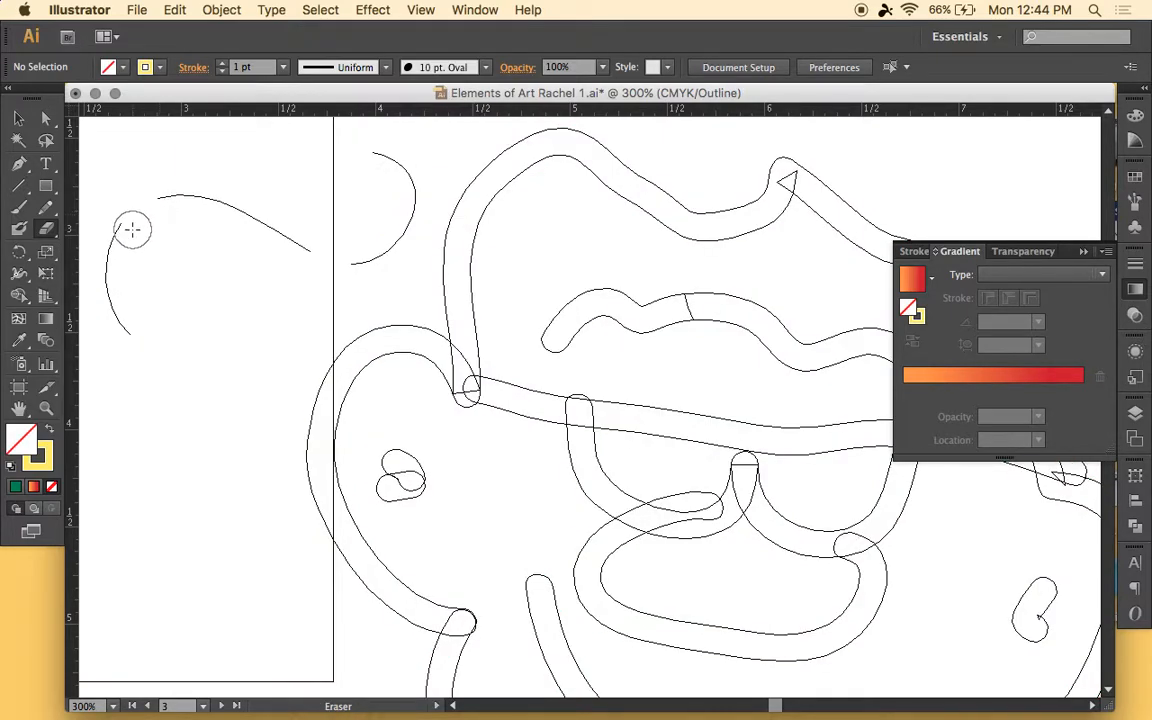
Step: Return to Preview mode and undo the two gaps erased from the yellow S-shaped path
{"action": "key", "text": "super+y"}
{"action": "key", "text": "super+z"}
{"action": "key", "text": "super+z"}
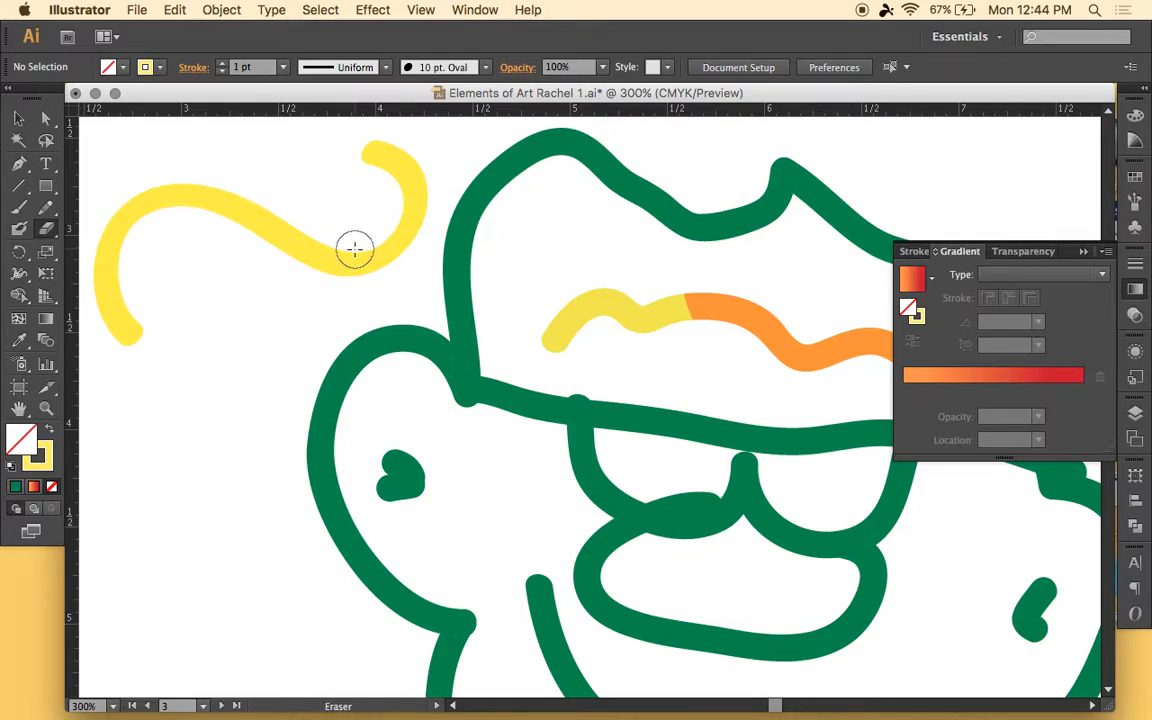
Step: Compare the restored yellow brush path with the face's outlined shapes by alternating between Outline and Preview modes
{"action": "key", "text": "super+y"}
{"action": "key", "text": "super+y"}
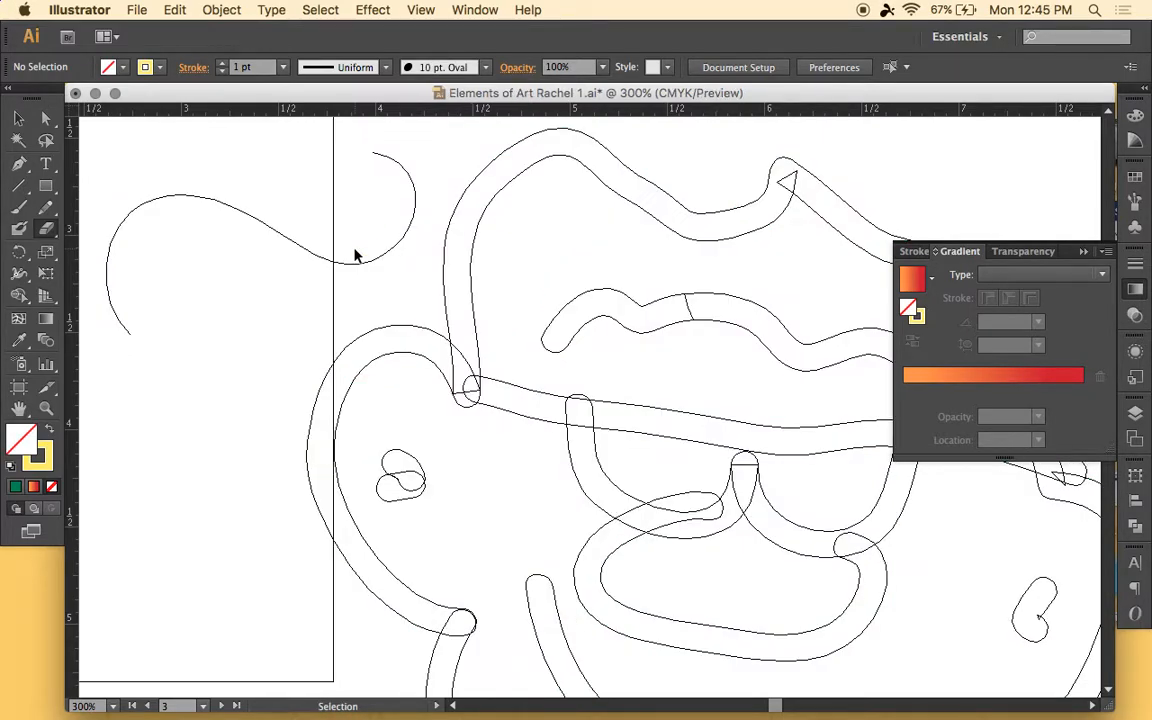
{"action": "key", "text": "super+y"}
{"action": "key", "text": "super+y"}
{"action": "key", "text": "super+y"}
{"action": "key", "text": "super+y"}
Step: Erase gaps through the yellow S-shaped path, undo them, and erase two narrower gaps that leave three pieces
{"action": "mouse_move", "coordinate": [309, 206]}
{"action": "left_mouse_down"}
{"action": "mouse_move", "coordinate": [283, 249]}
{"action": "mouse_move", "coordinate": [157, 159]}
{"action": "mouse_move", "coordinate": [134, 213]}
{"action": "mouse_move", "coordinate": [189, 244]}
{"action": "left_mouse_up"}
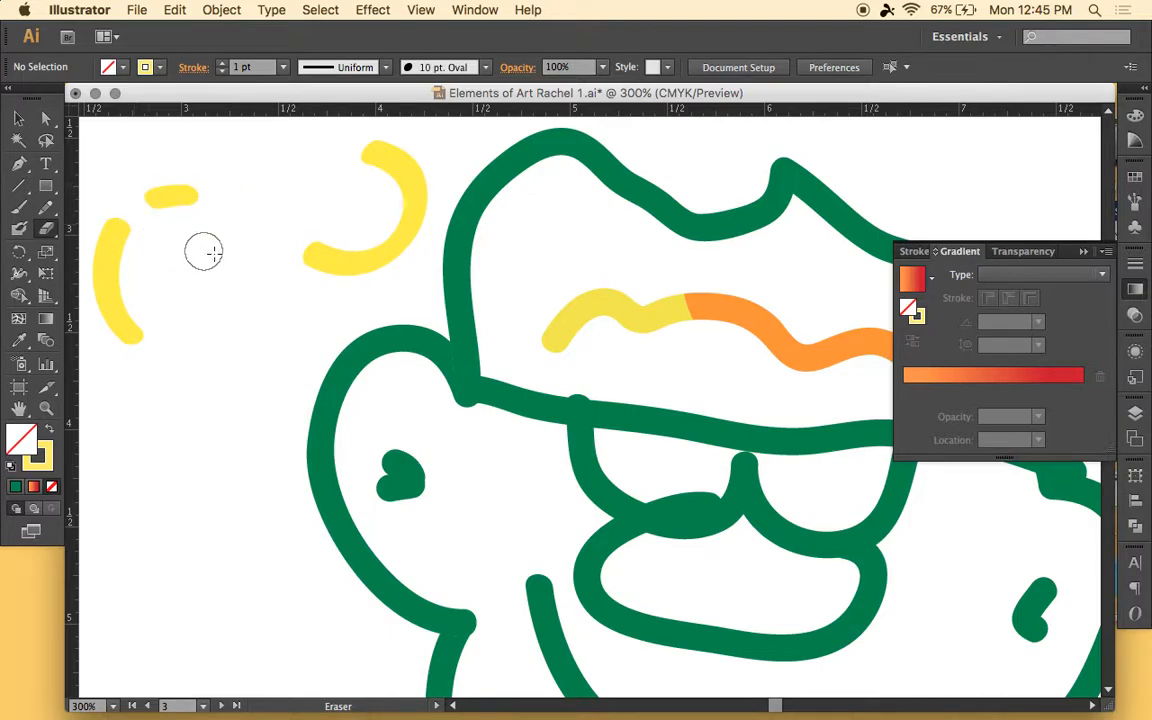
{"action": "key", "text": "super+z"}
{"action": "mouse_move", "coordinate": [154, 175]}
{"action": "left_mouse_down"}
{"action": "mouse_move", "coordinate": [181, 242]}
{"action": "mouse_move", "coordinate": [311, 234]}
{"action": "mouse_move", "coordinate": [299, 201]}
{"action": "left_mouse_up"}
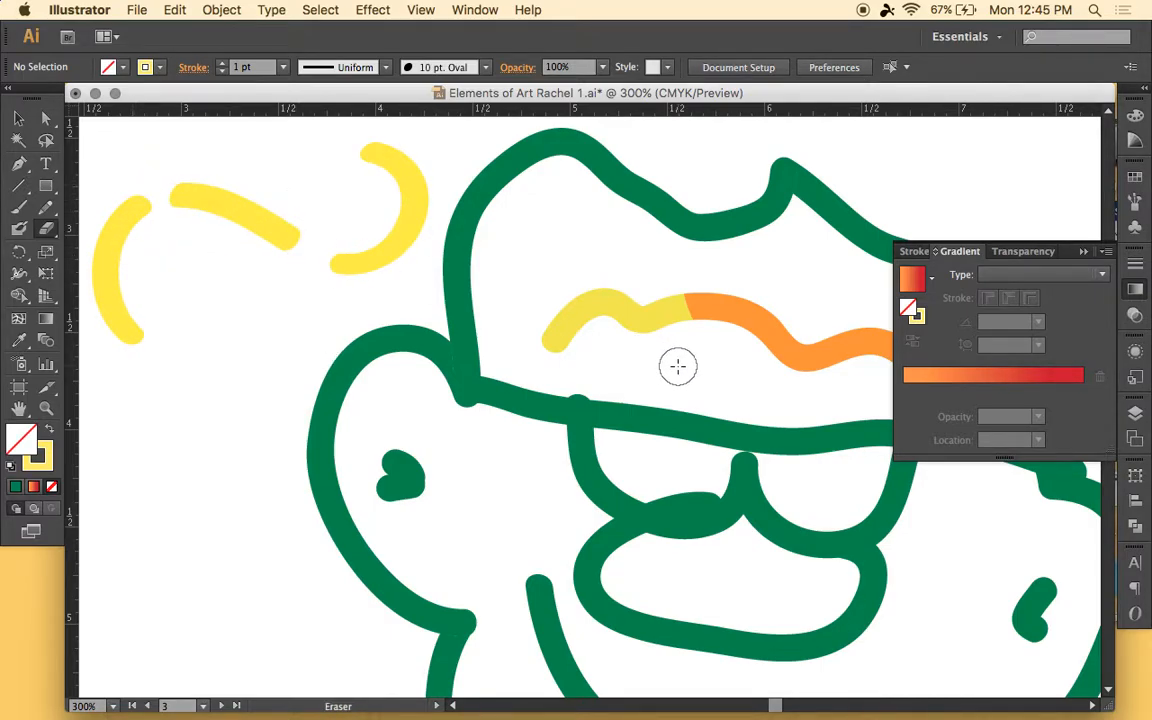
Step: Zoom in on the hat at 400% and collapse the Gradient panel to uncover the yellow-orange wave
{"action": "scroll", "coordinate": [678, 366], "scroll_direction": "right", "scroll_amount": 3}
{"action": "scroll", "coordinate": [678, 366], "scroll_direction": "up", "scroll_amount": 4}
{"action": "key", "text": "super+="}
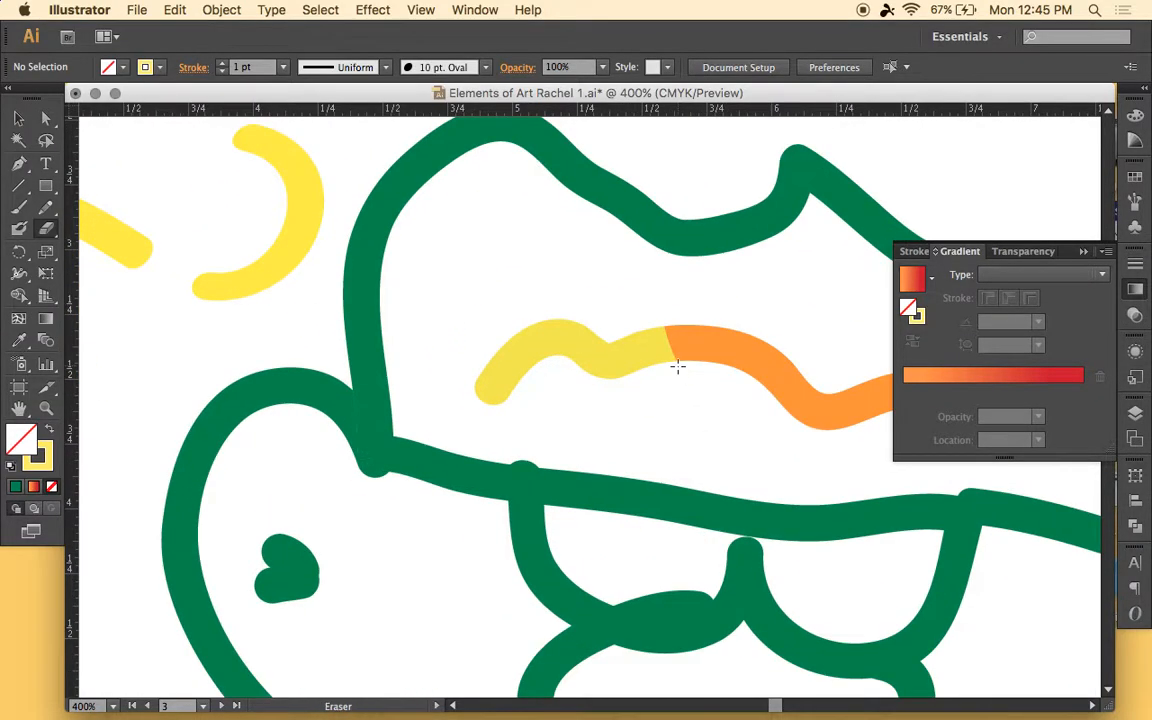
{"action": "scroll", "coordinate": [678, 366], "scroll_direction": "up", "scroll_amount": 4}
{"action": "scroll", "coordinate": [678, 366], "scroll_direction": "left", "scroll_amount": 1}
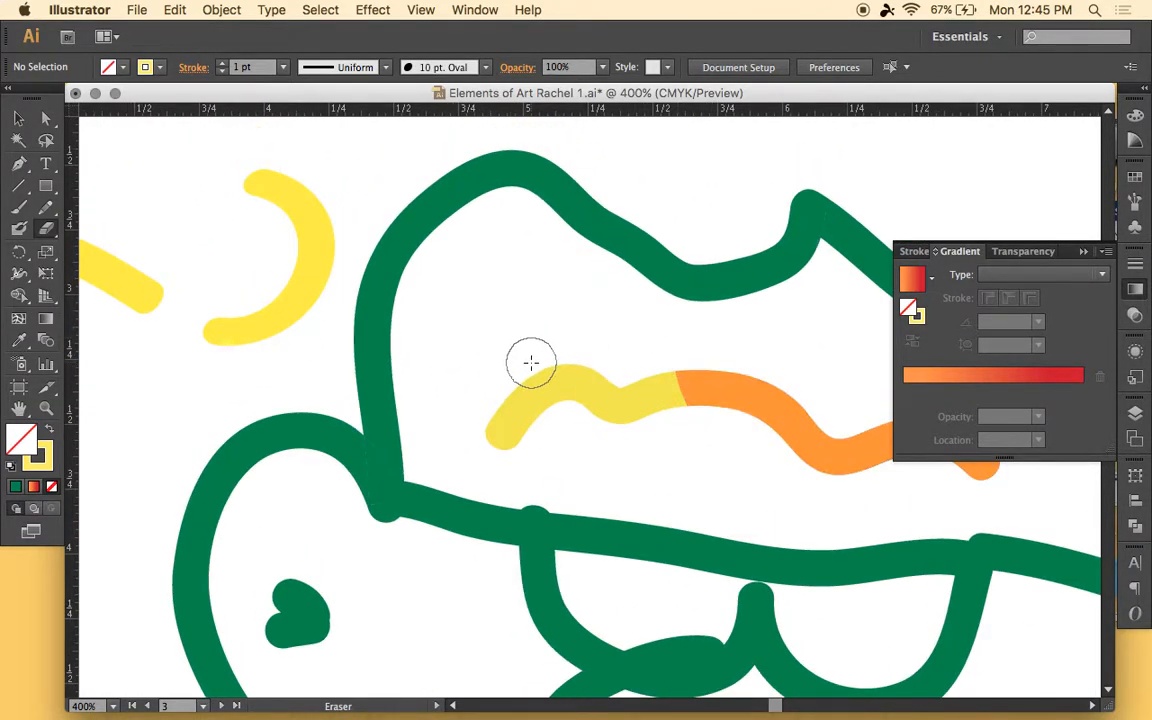
{"action": "scroll", "coordinate": [530, 362], "scroll_direction": "left", "scroll_amount": 5}
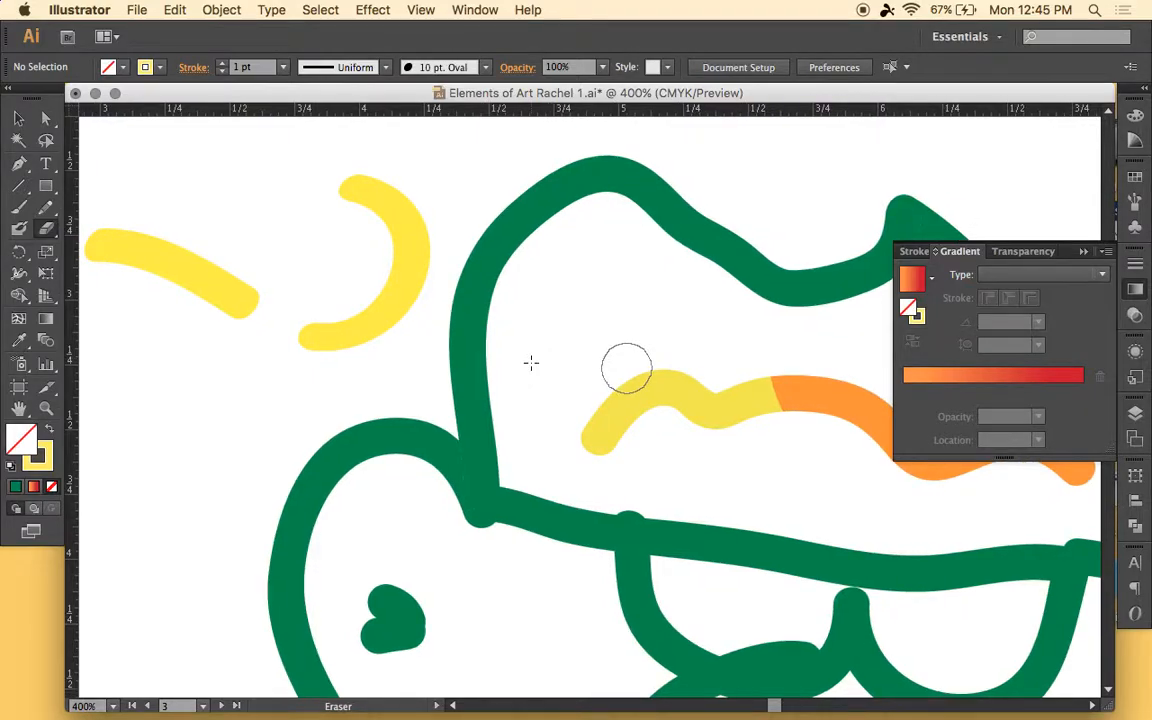
{"action": "left_click", "coordinate": [1083, 252]}
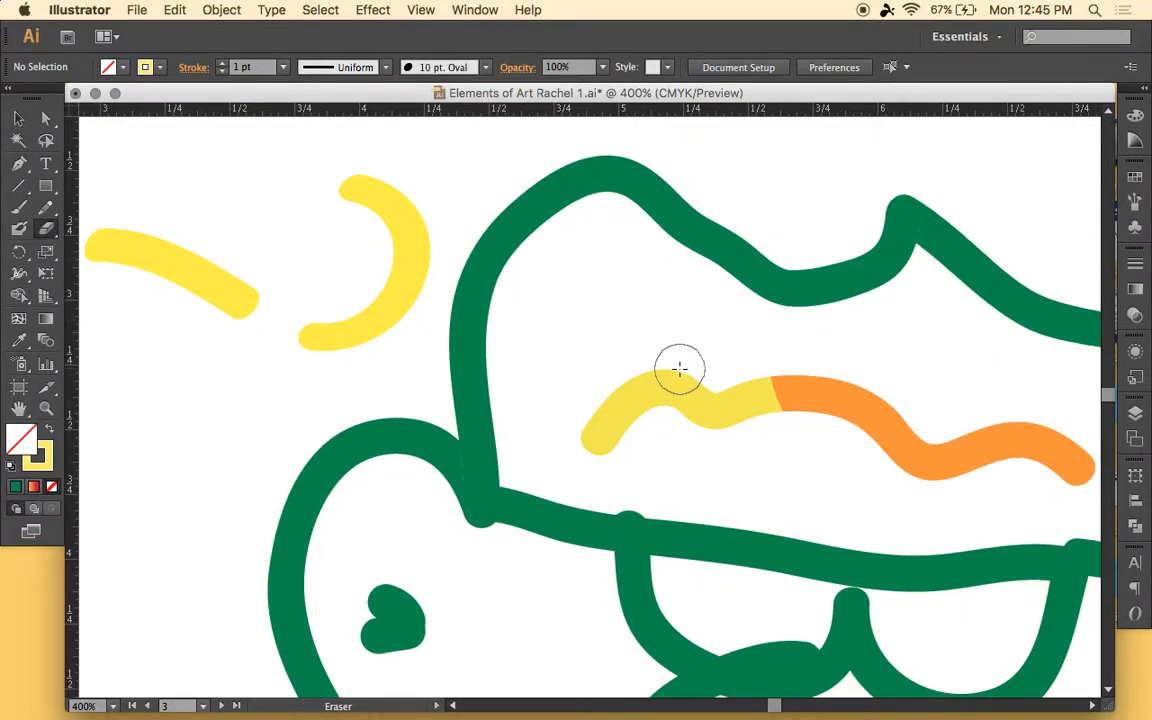
Step: Erase notches into the upper and lower edges of the yellow section of the hat's wavy shape
{"action": "scroll", "coordinate": [660, 374], "scroll_direction": "left", "scroll_amount": 8}
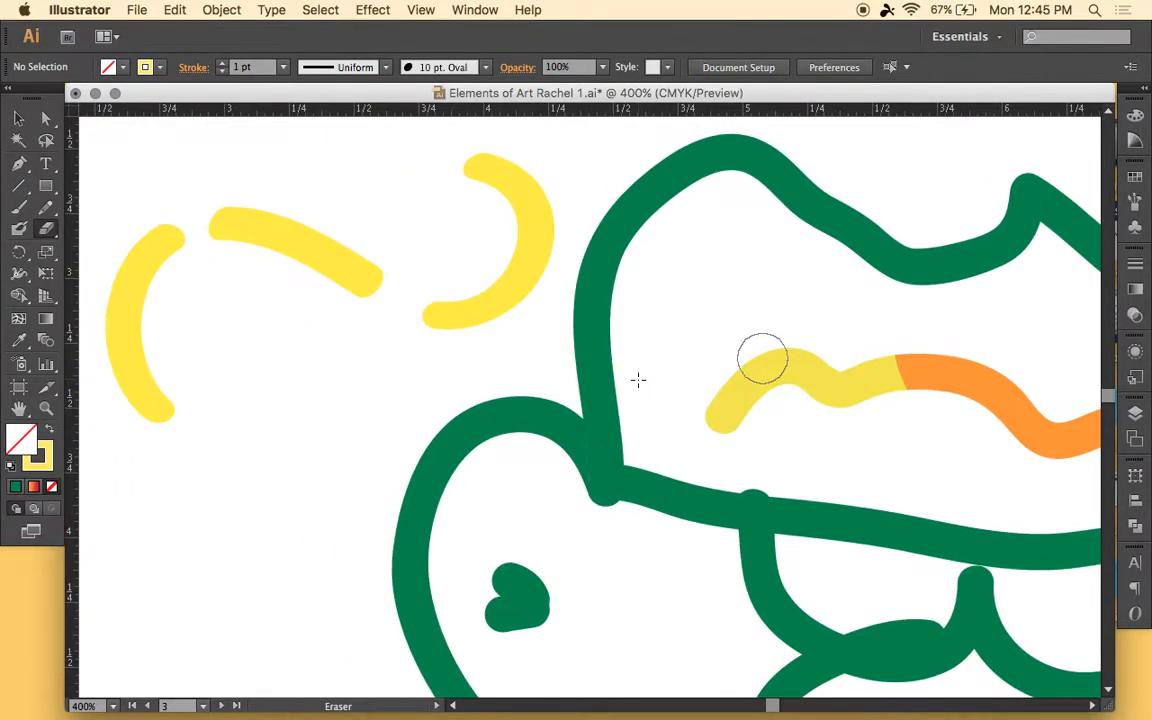
{"action": "scroll", "coordinate": [637, 379], "scroll_direction": "left", "scroll_amount": 2}
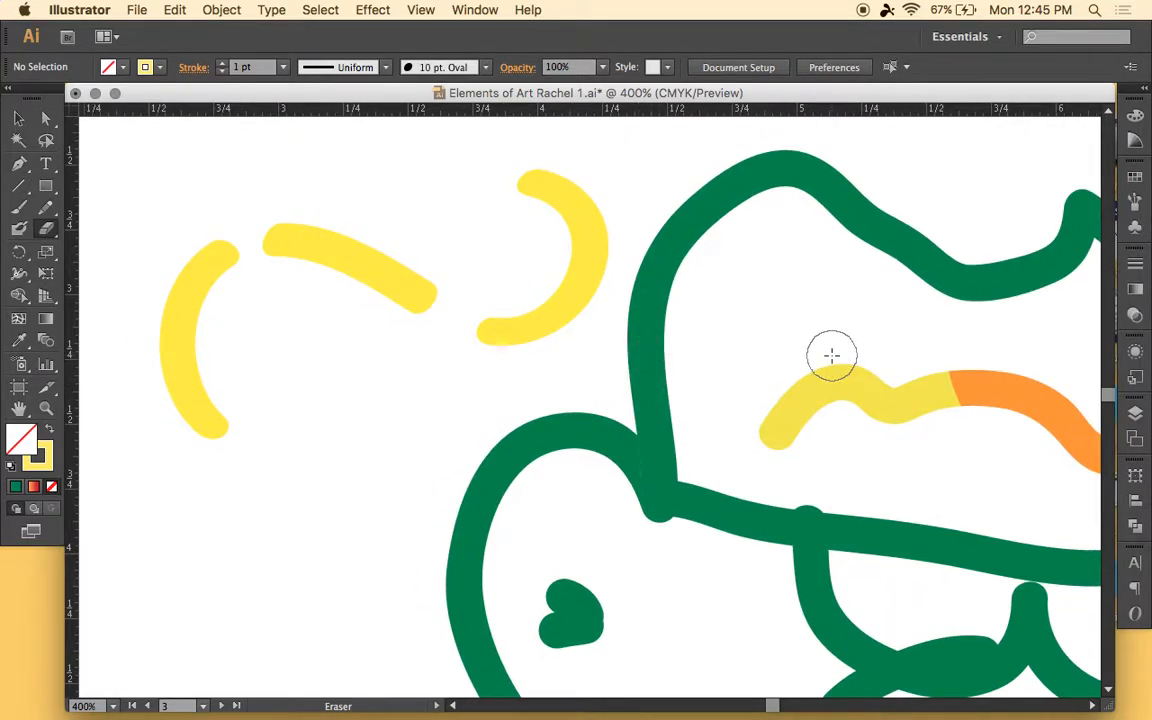
{"action": "mouse_move", "coordinate": [825, 355]}
{"action": "left_mouse_down"}
{"action": "mouse_move", "coordinate": [913, 432]}
{"action": "mouse_move", "coordinate": [892, 432]}
{"action": "left_mouse_up"}
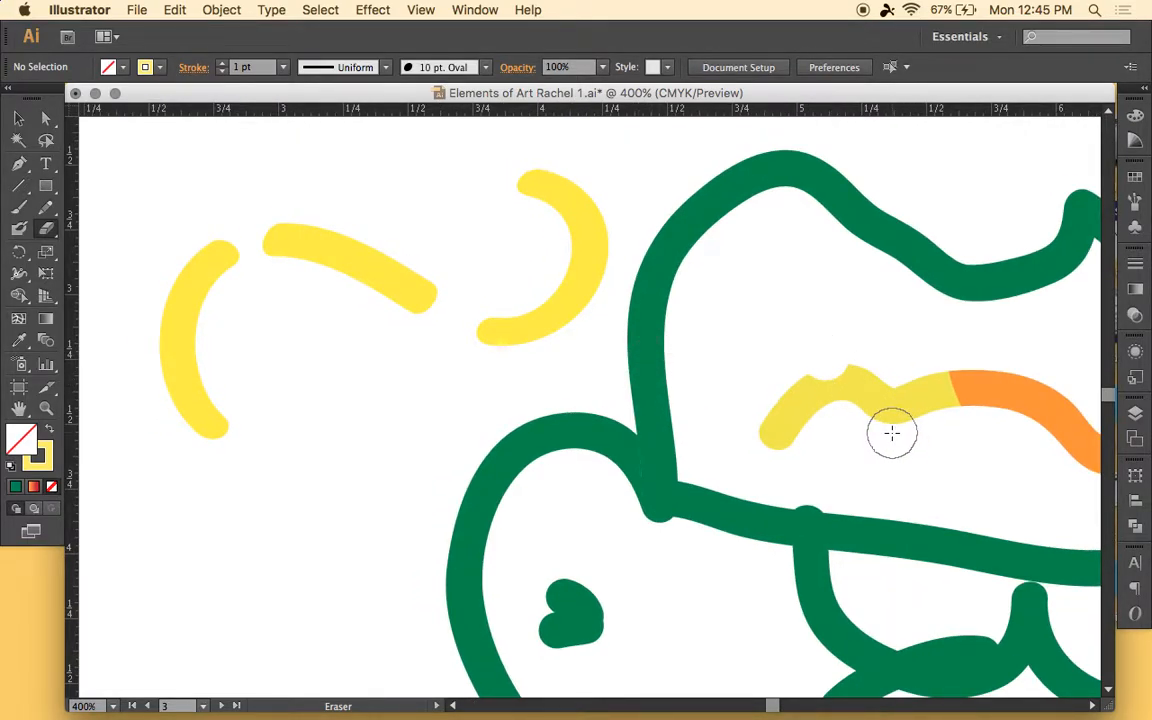
{"action": "scroll", "coordinate": [892, 432], "scroll_direction": "right", "scroll_amount": 8}
{"action": "scroll", "coordinate": [892, 432], "scroll_direction": "down", "scroll_amount": 1}
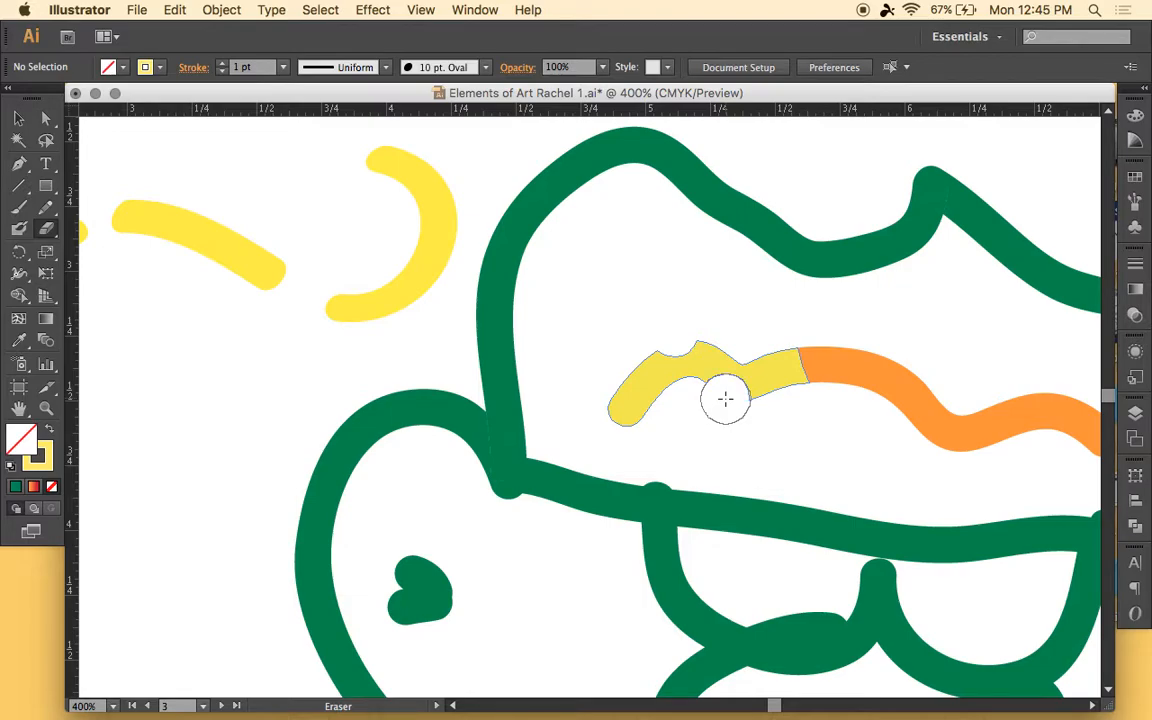
{"action": "left_click_drag", "start_coordinate": [725, 398], "coordinate": [777, 348]}
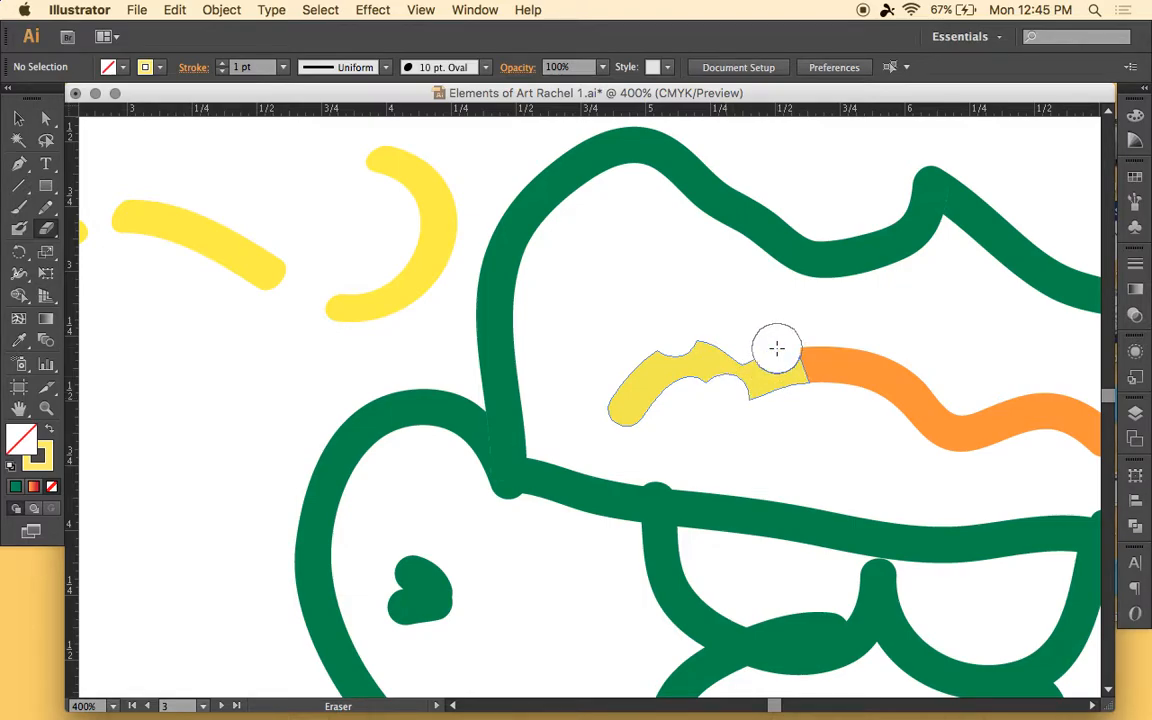
Step: Undo the notches, and erase through the yellow wave's left end and bites out of its lower edge
{"action": "key", "text": "super+z"}
{"action": "key", "text": "super+z"}
{"action": "key", "text": "super+z"}
{"action": "key", "text": "super+z"}
{"action": "key", "text": "super+z"}
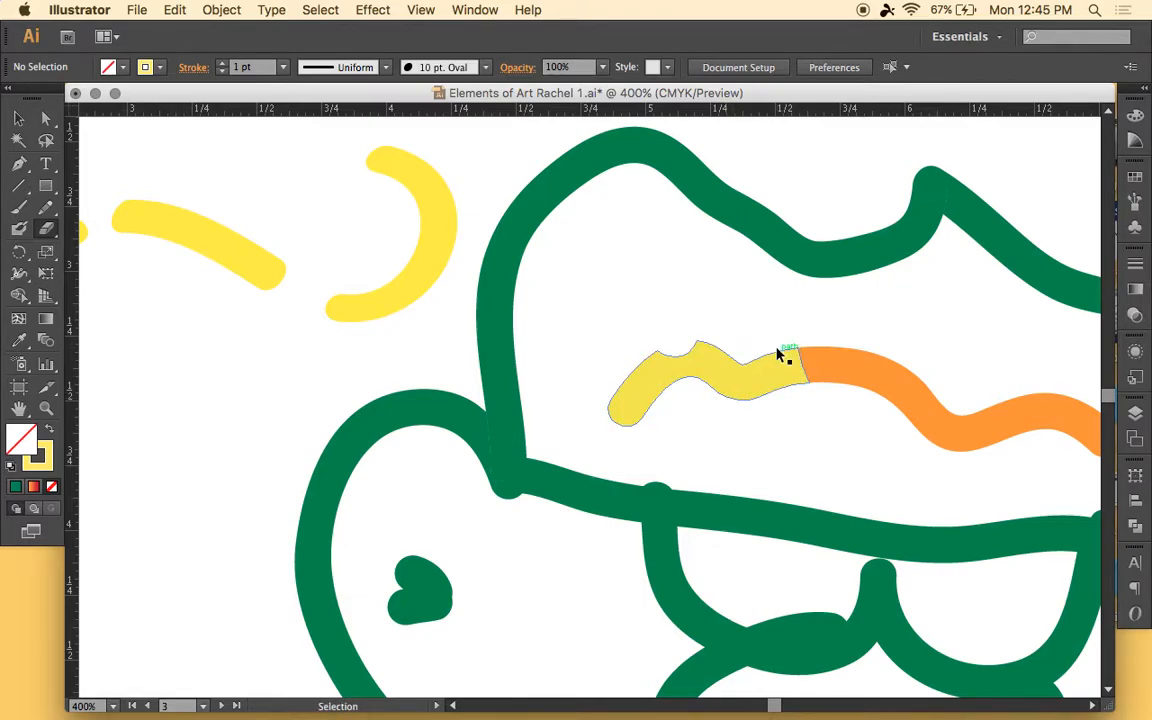
{"action": "left_click_drag", "start_coordinate": [630, 370], "coordinate": [693, 428]}
{"action": "left_click", "coordinate": [744, 409]}
{"action": "left_click", "coordinate": [843, 355]}
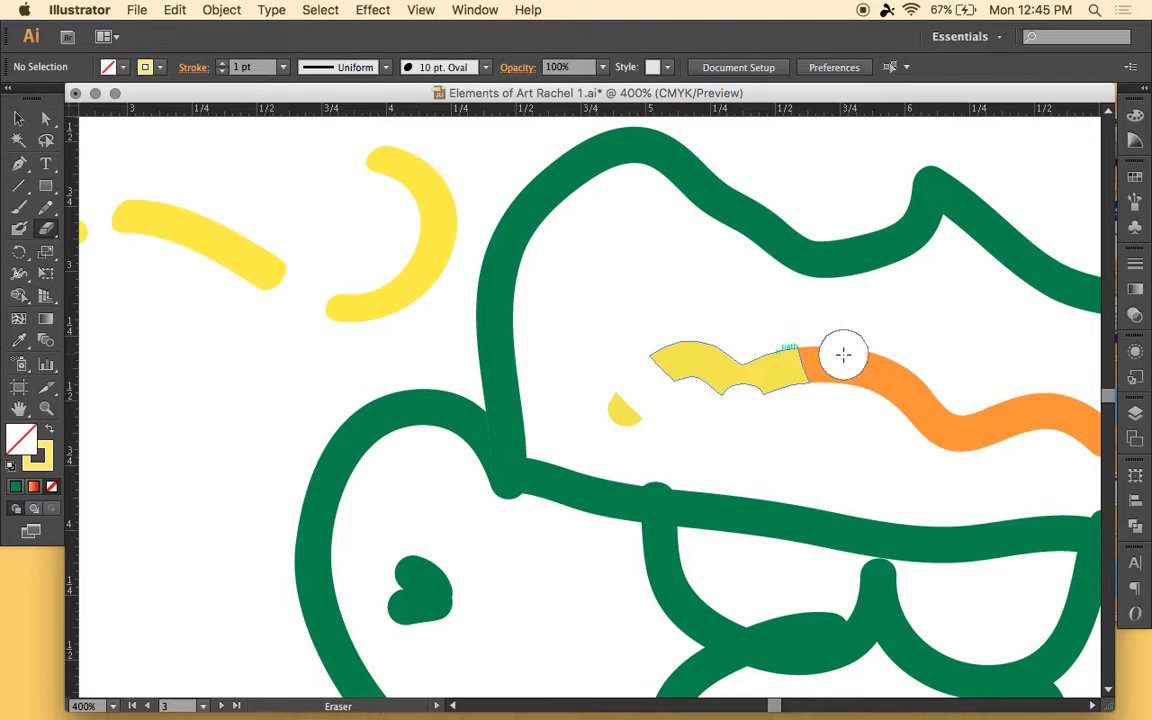
Step: Undo the erasures on the hat's wavy shape and the two gaps in the yellow S-shaped path
{"action": "key", "text": "super+z"}
{"action": "key", "text": "v"}
{"action": "key", "text": "super+z"}
{"action": "key", "text": "super+z"}
{"action": "key", "text": "shift+e"}
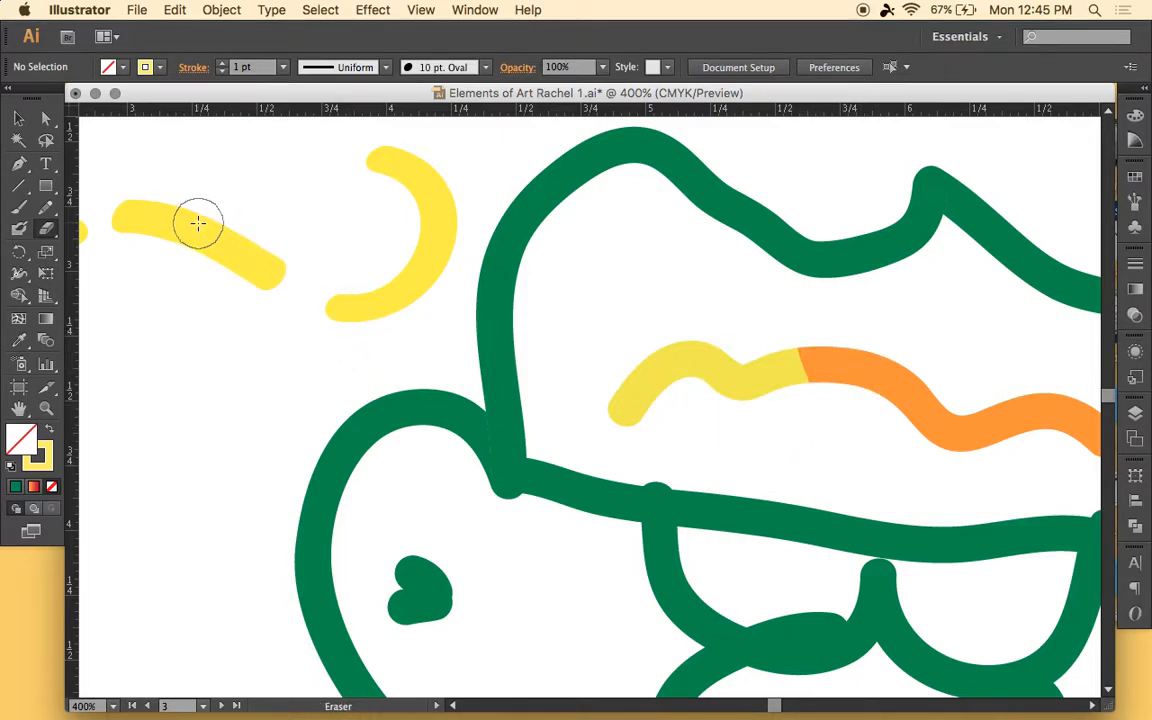
{"action": "key", "text": "super+z"}
Step: Try erasing one gap in the yellow S-shaped path and inspect the anchor points of the right-hand piece
{"action": "scroll", "coordinate": [188, 219], "scroll_direction": "left", "scroll_amount": 1}
{"action": "left_click", "coordinate": [193, 237]}
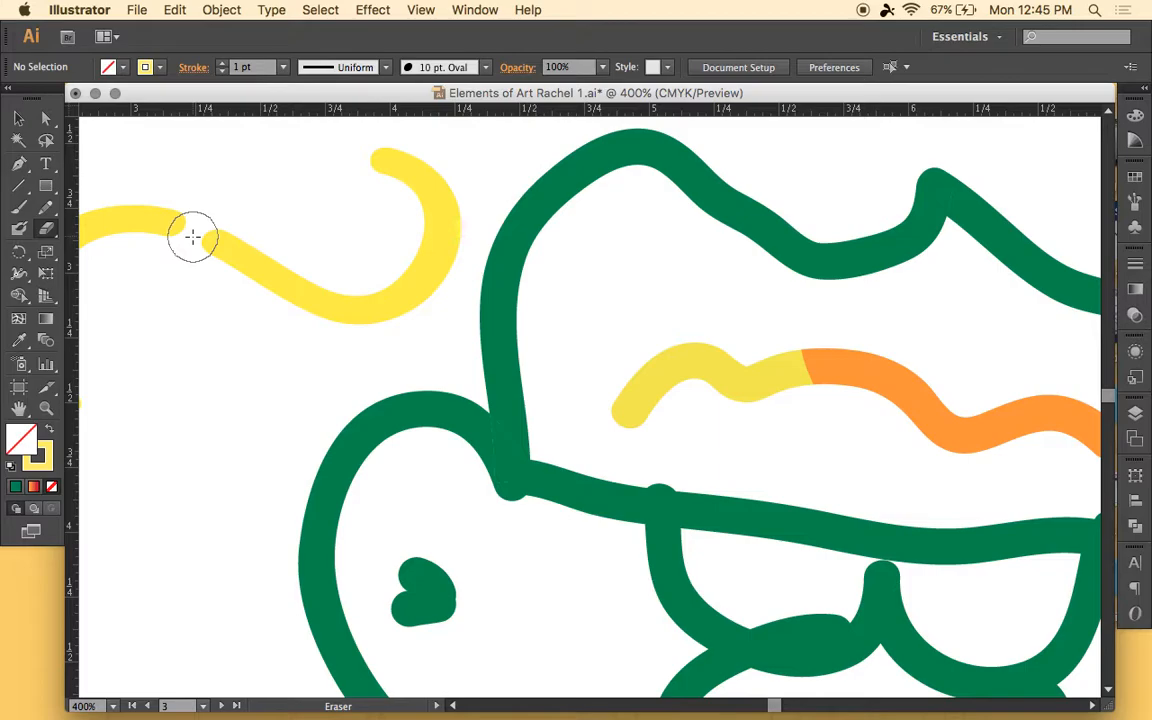
{"action": "key", "text": "v"}
{"action": "left_click", "coordinate": [213, 248]}
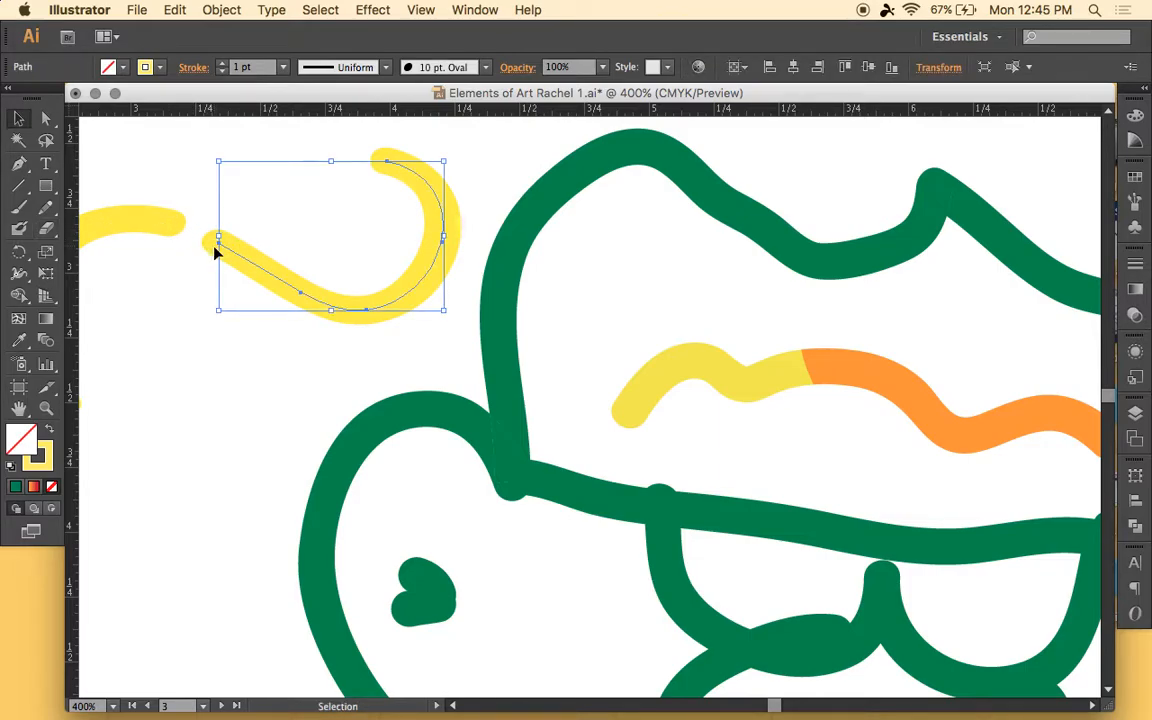
{"action": "key", "text": "a"}
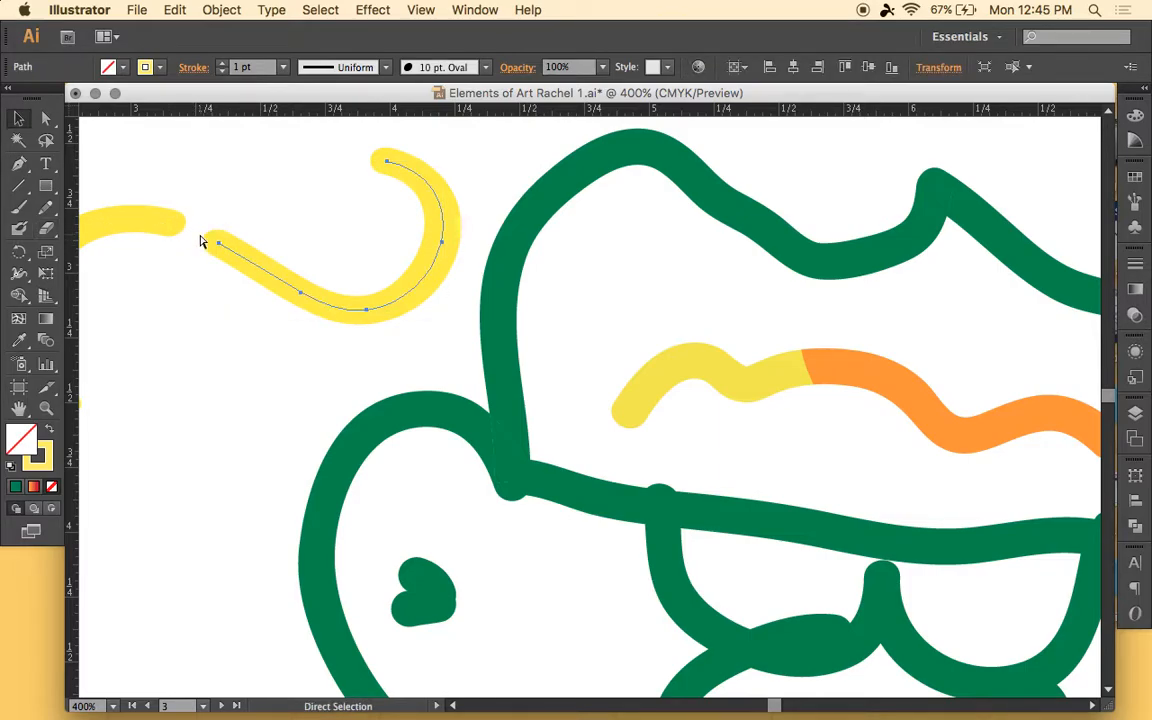
{"action": "key", "text": "super+z"}
Step: Split the yellow S-shaped path just past its upper-left crest with the Scissors tool
{"action": "scroll", "coordinate": [340, 295], "scroll_direction": "left", "scroll_amount": 5}
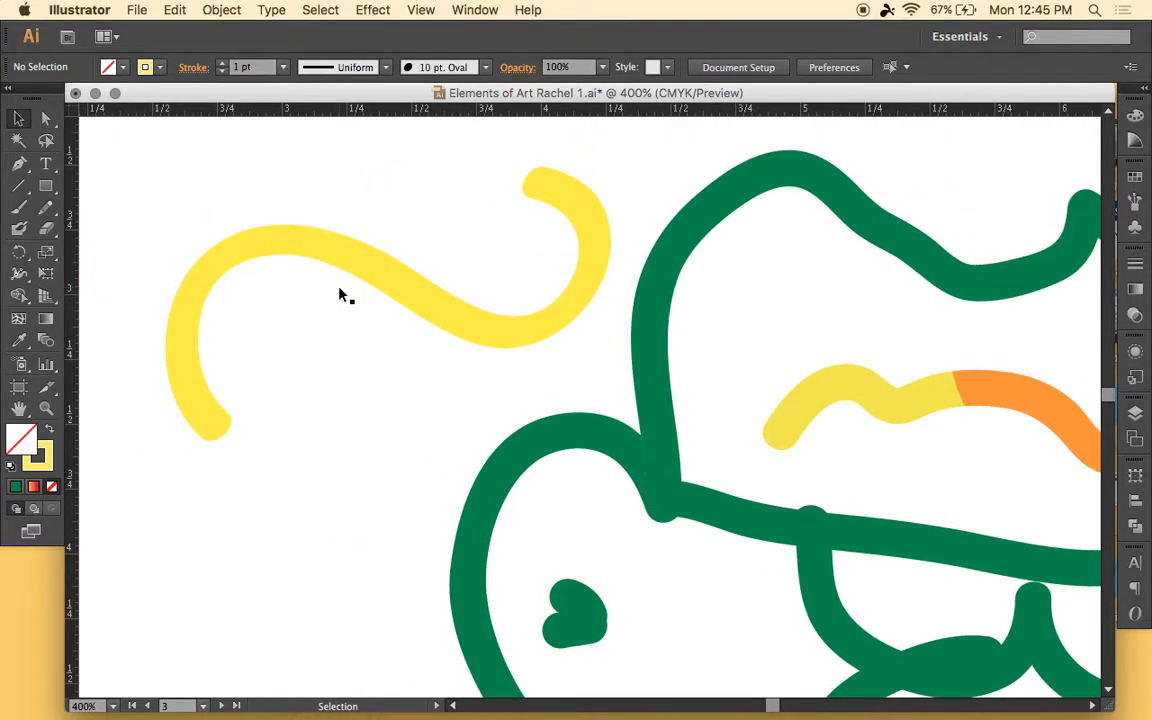
{"action": "scroll", "coordinate": [655, 443], "scroll_direction": "down", "scroll_amount": 2}
{"action": "scroll", "coordinate": [655, 443], "scroll_direction": "right", "scroll_amount": 3}
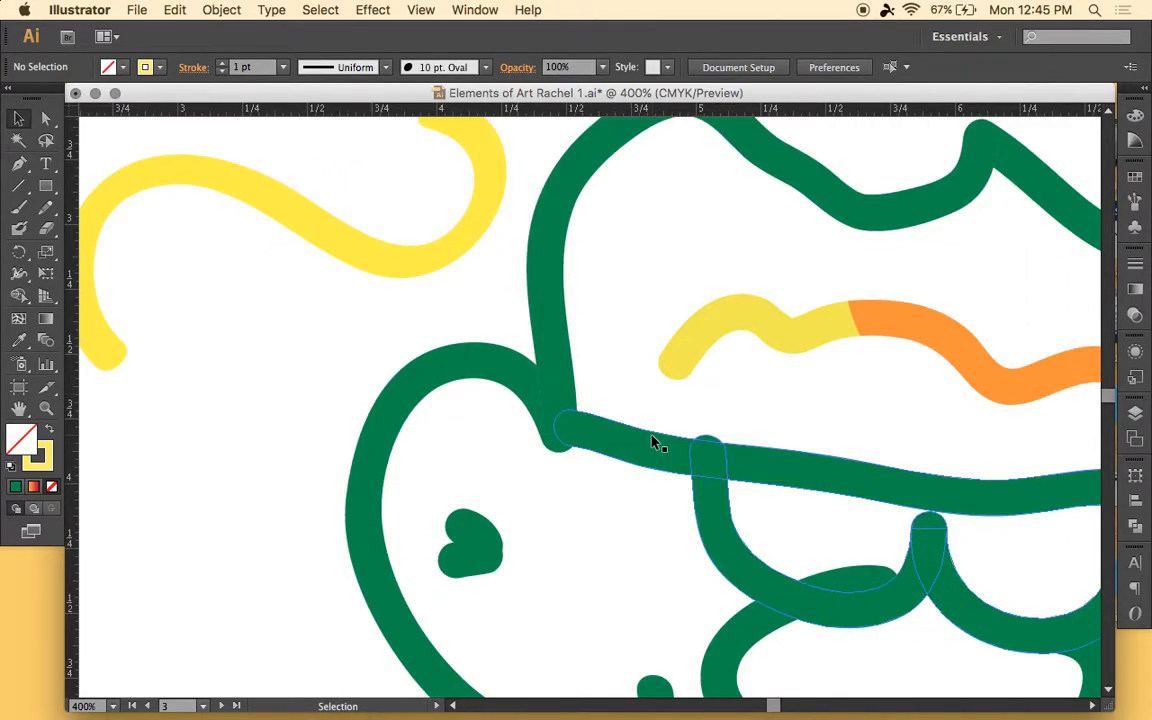
{"action": "scroll", "coordinate": [654, 443], "scroll_direction": "up", "scroll_amount": 2}
{"action": "scroll", "coordinate": [654, 443], "scroll_direction": "left", "scroll_amount": 1}
{"action": "scroll", "coordinate": [640, 432], "scroll_direction": "up", "scroll_amount": 2}
{"action": "scroll", "coordinate": [640, 432], "scroll_direction": "left", "scroll_amount": 2}
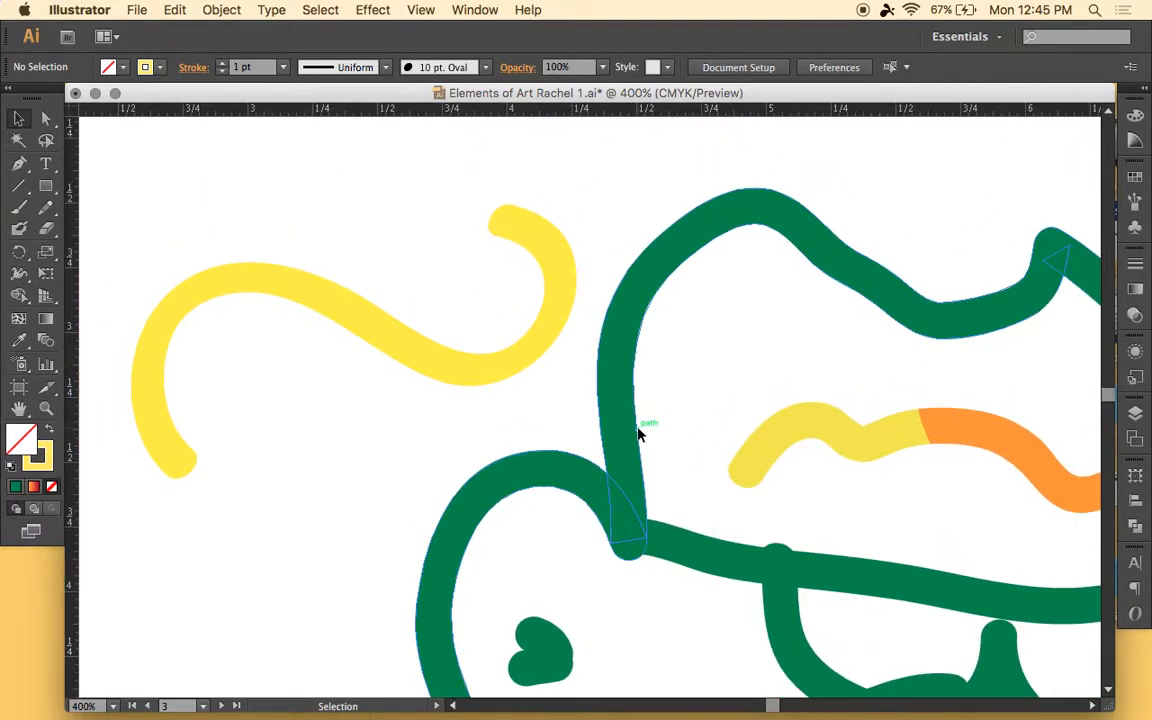
{"action": "left_click", "coordinate": [45, 228]}
{"action": "left_click", "coordinate": [47, 228]}
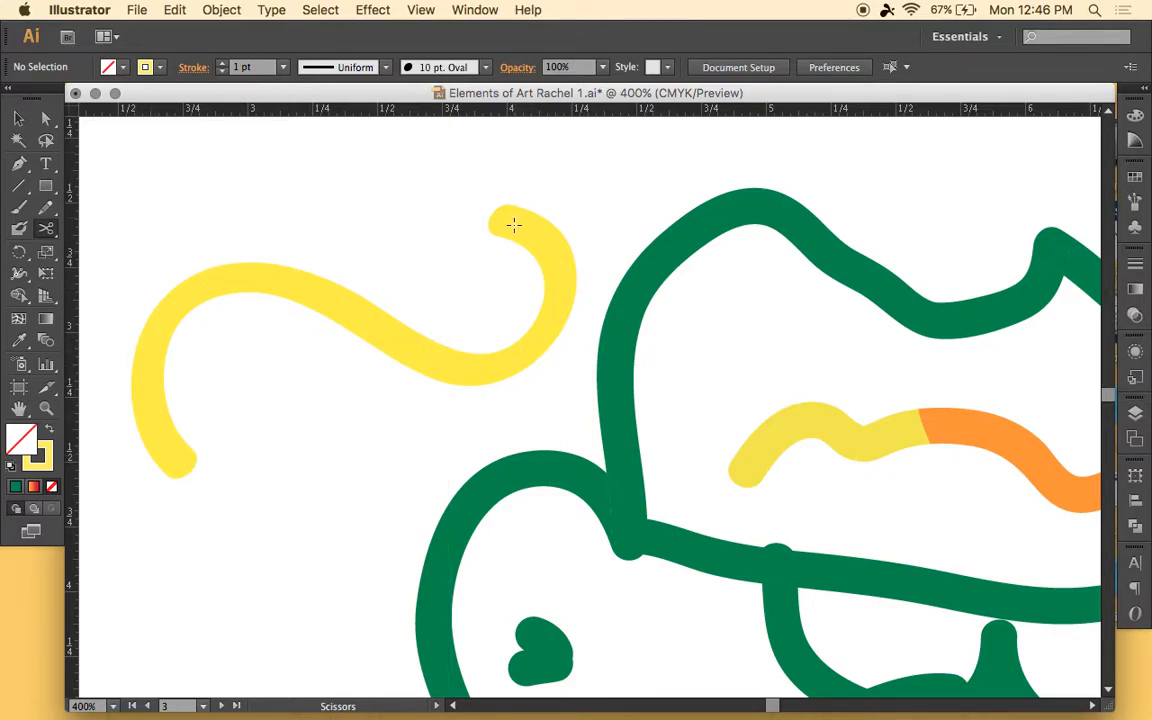
{"action": "left_click", "coordinate": [293, 285]}
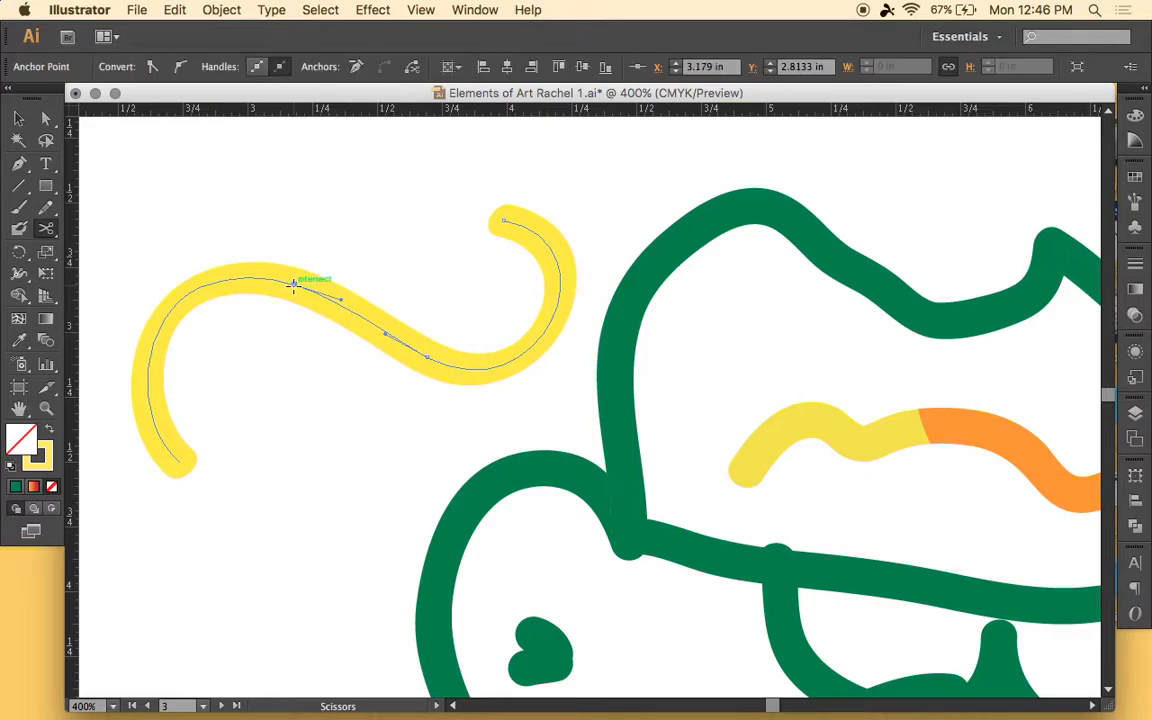
Step: Move the right-hand piece of the cut yellow path up and away from the left-hand piece
{"action": "left_click", "coordinate": [18, 117]}
{"action": "left_click", "coordinate": [300, 285]}
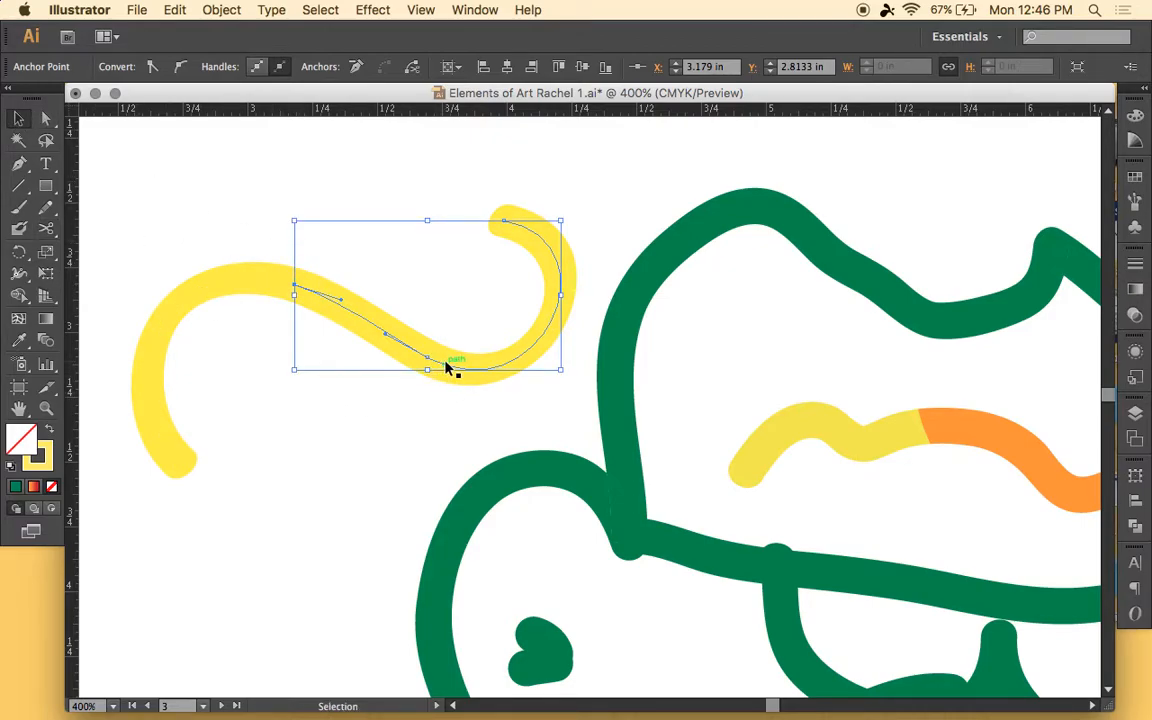
{"action": "left_click_drag", "start_coordinate": [443, 369], "coordinate": [514, 309]}
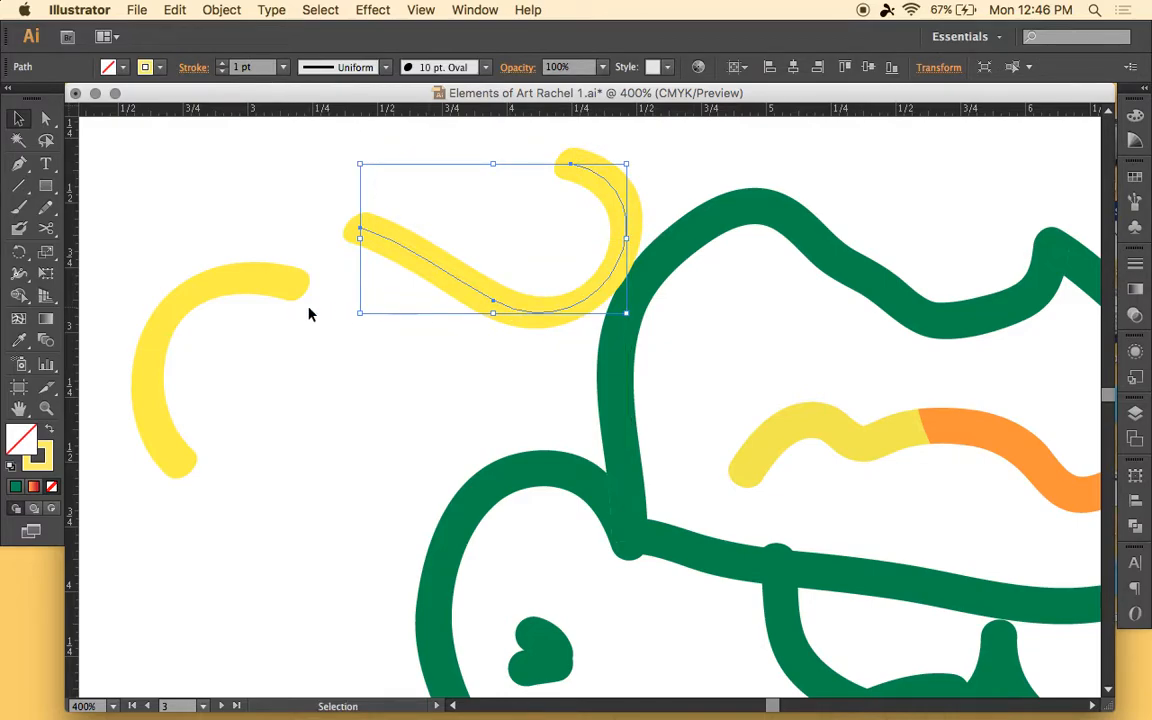
Step: Change the stroke color of the left-hand piece of the cut path to a muted periwinkle blue
{"action": "left_click", "coordinate": [278, 287]}
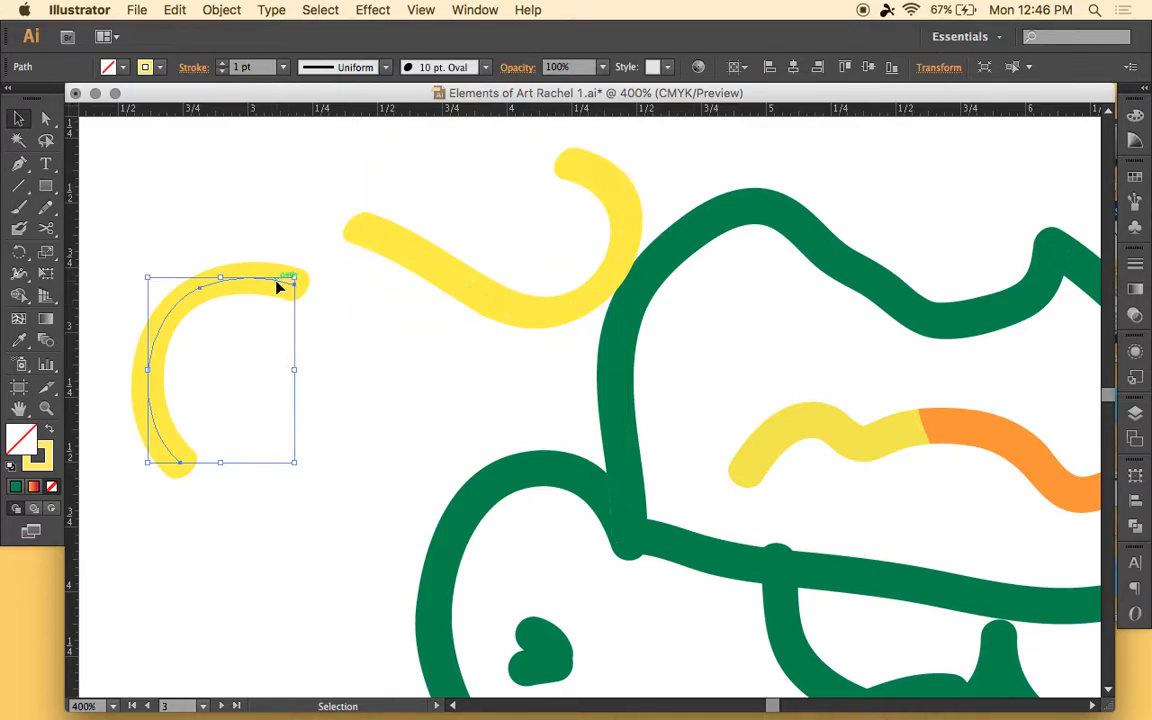
{"action": "double_click", "coordinate": [42, 462]}
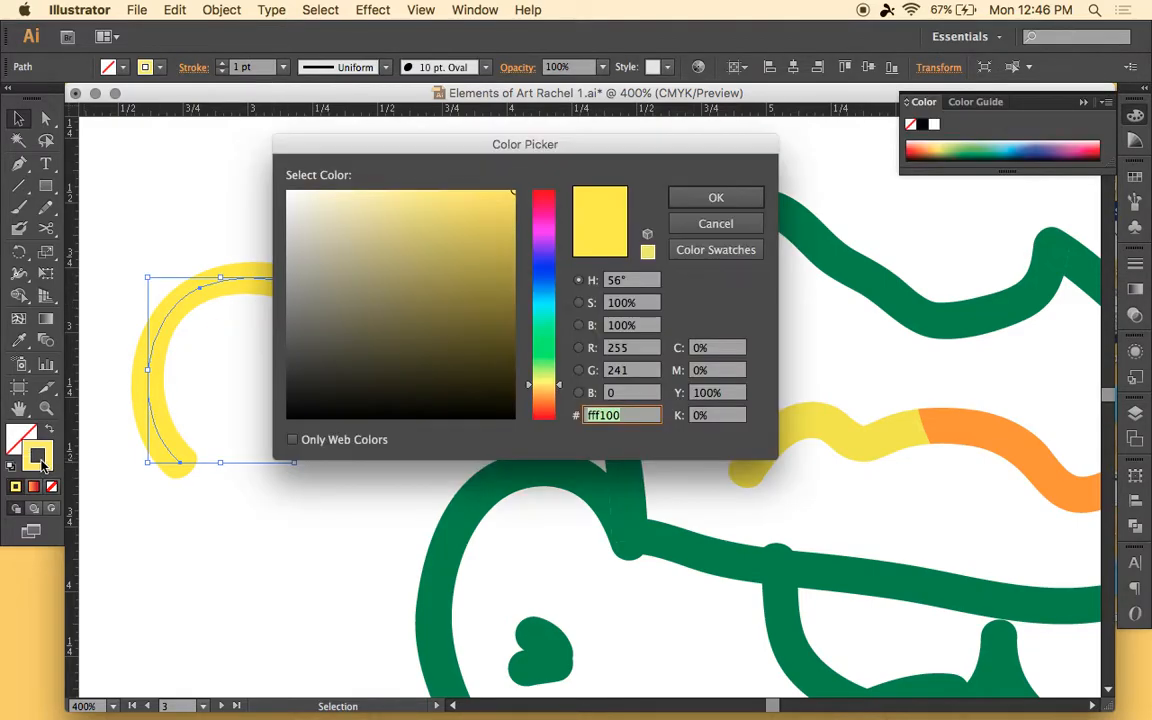
{"action": "left_click", "coordinate": [541, 272]}
{"action": "left_click", "coordinate": [380, 207]}
{"action": "key", "text": "Return"}
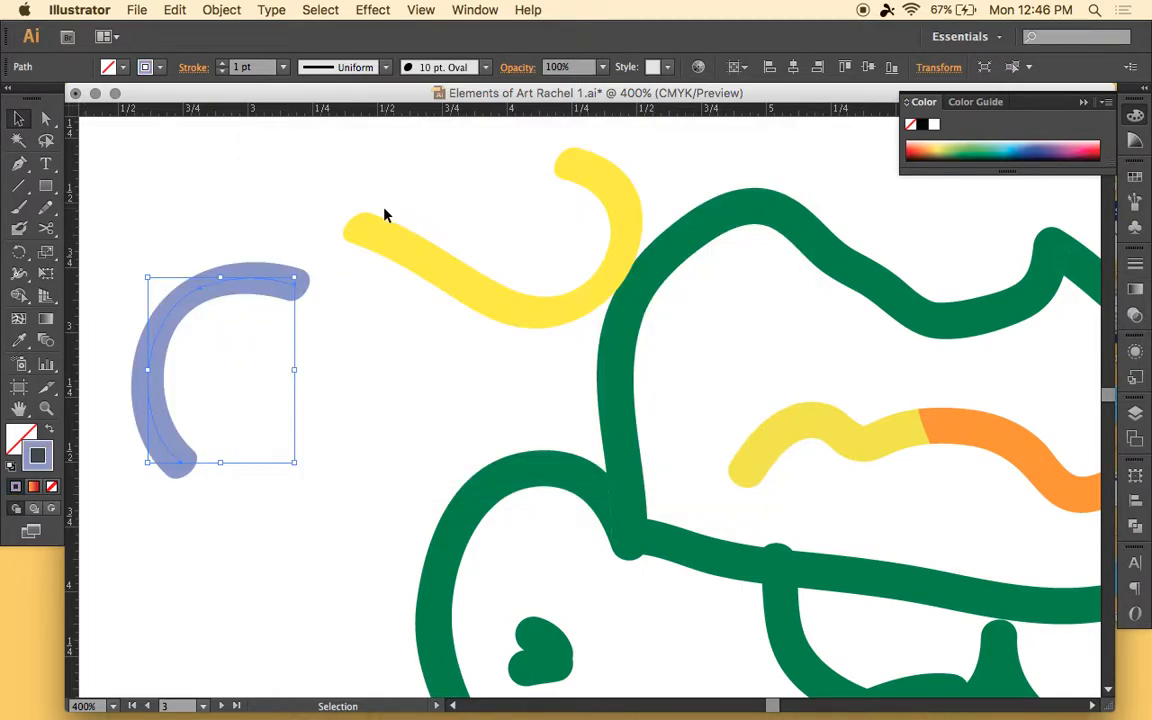
Step: Undo the recoloring, the piece's move and the Scissors cut on the yellow S-shaped path
{"action": "key", "text": "a"}
{"action": "key", "text": "super+z"}
{"action": "key", "text": "super+z"}
{"action": "key", "text": "super+z"}
{"action": "key", "text": "super+z"}
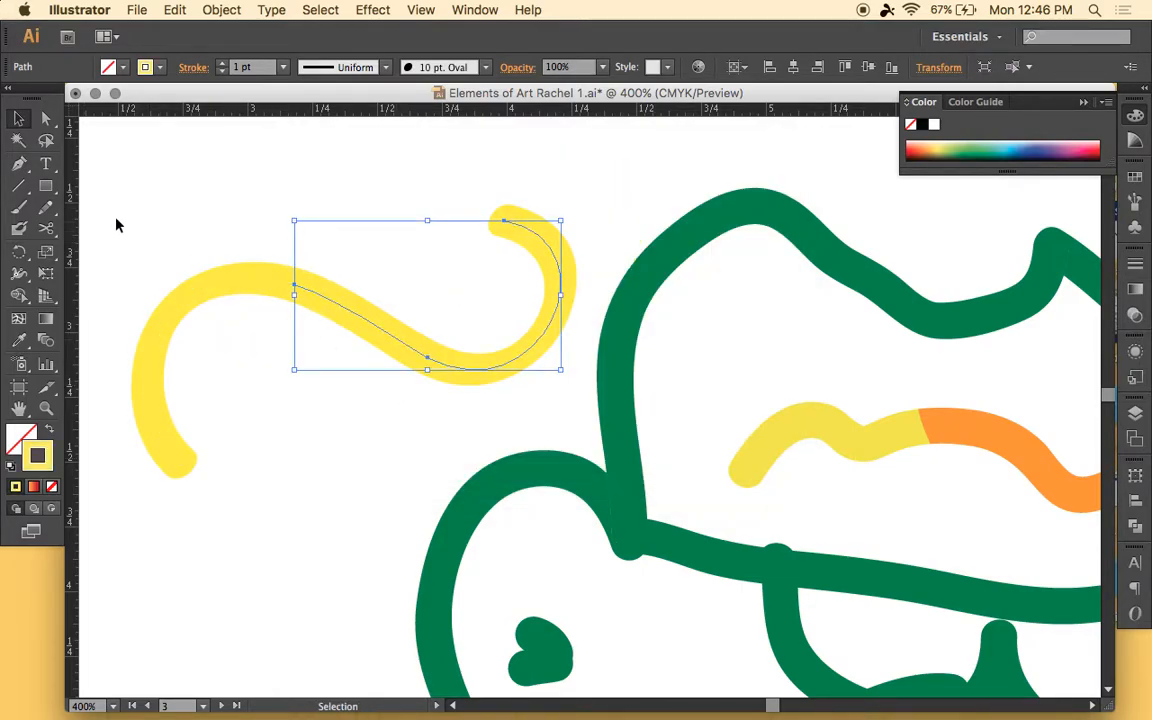
{"action": "left_click_drag", "start_coordinate": [239, 278], "coordinate": [263, 206]}
{"action": "key", "text": "super+z"}
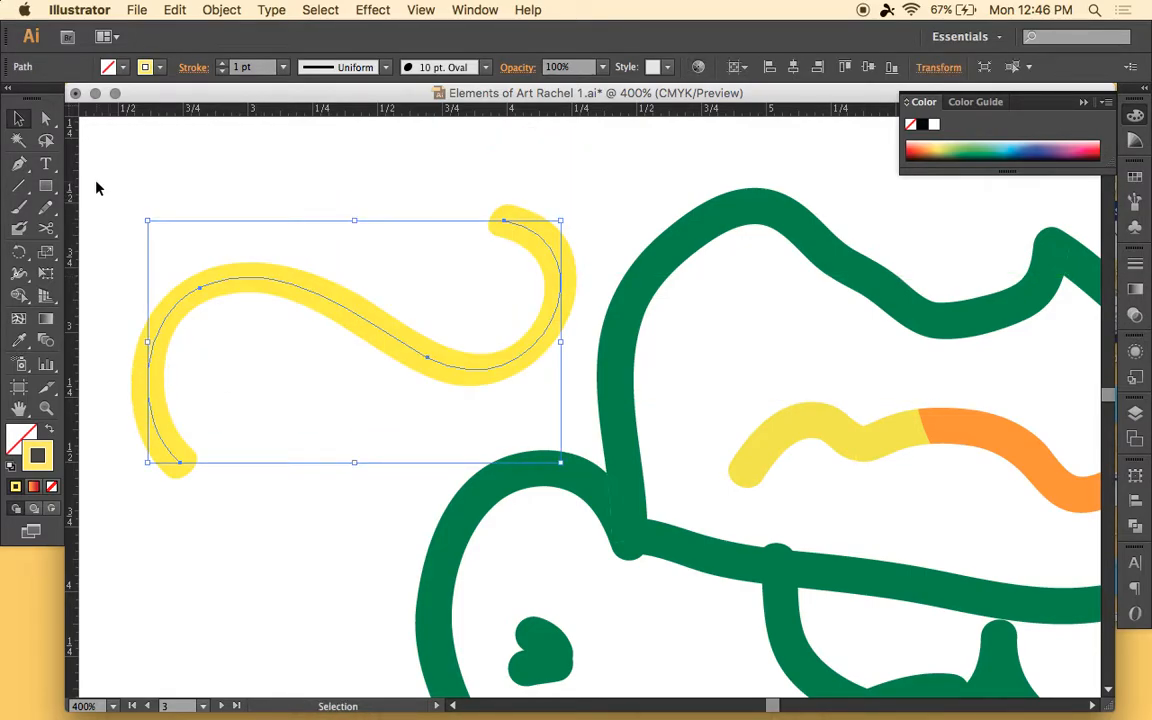
Step: Cut the yellow S-shaped path on its descending slope with the Scissors tool and move the two pieces apart
{"action": "left_click", "coordinate": [48, 230]}
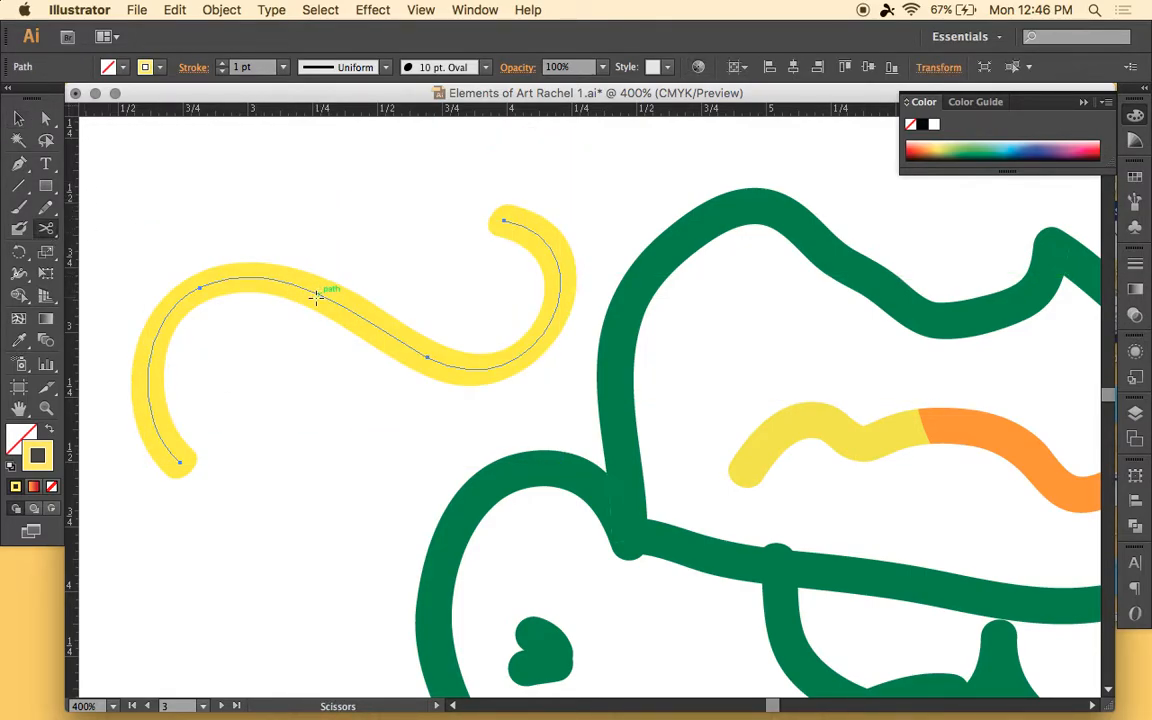
{"action": "left_click", "coordinate": [316, 297]}
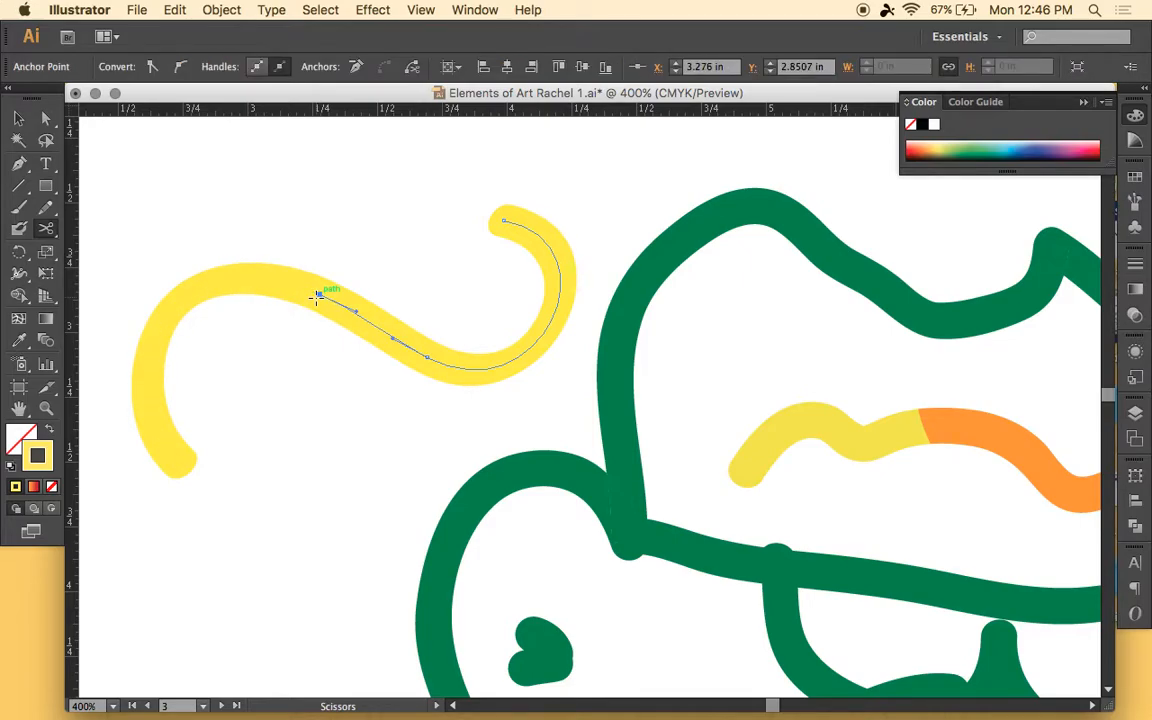
{"action": "key", "text": "v"}
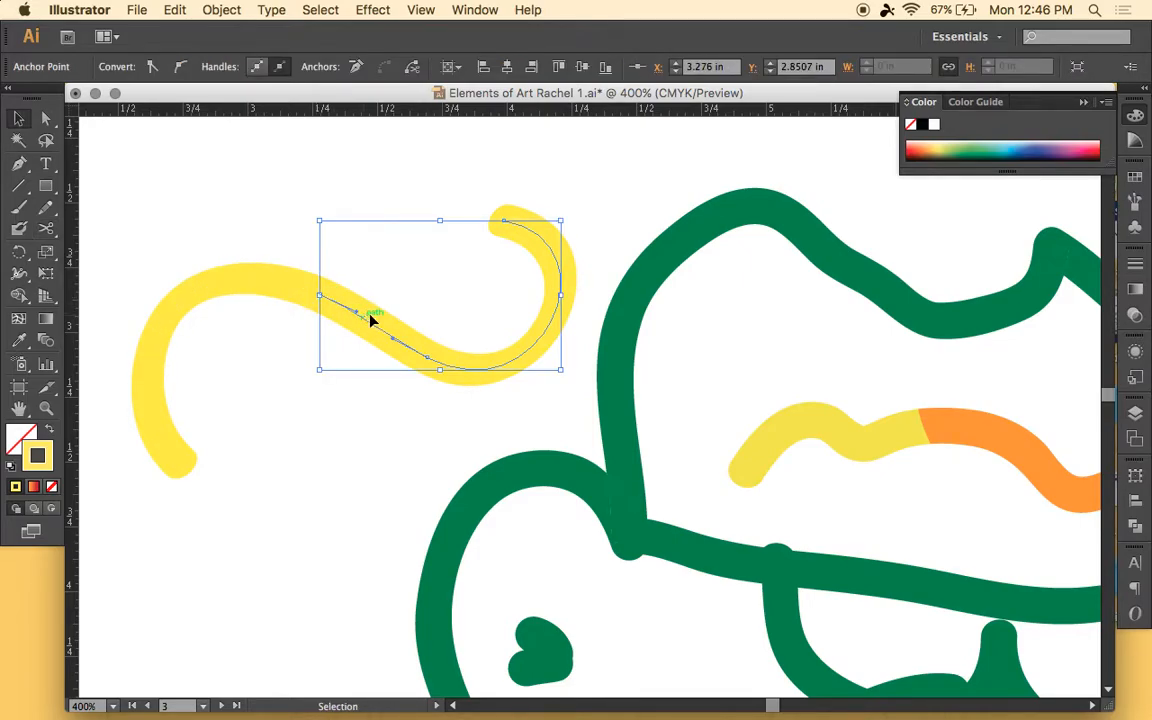
{"action": "left_click_drag", "start_coordinate": [368, 321], "coordinate": [445, 255]}
{"action": "left_click_drag", "start_coordinate": [274, 283], "coordinate": [247, 263]}
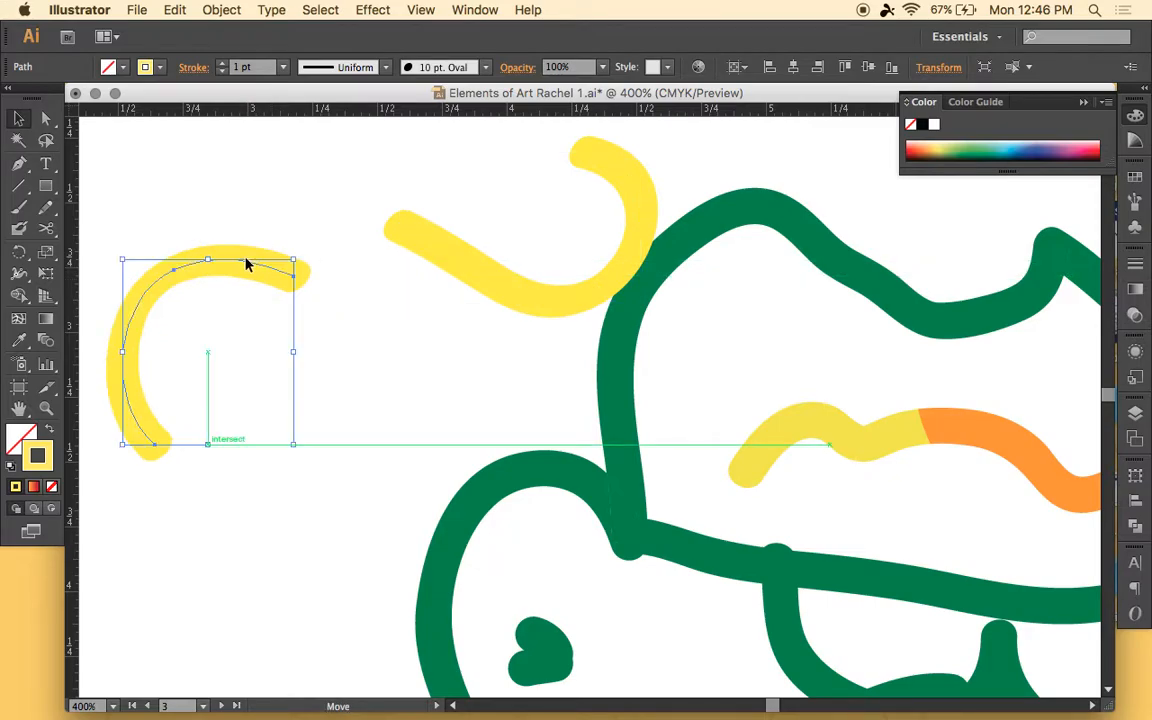
Step: Undo the moves that separated the two pieces of the cut yellow S-shaped path
{"action": "key", "text": "cmd+z"}
{"action": "key", "text": "cmd+z"}
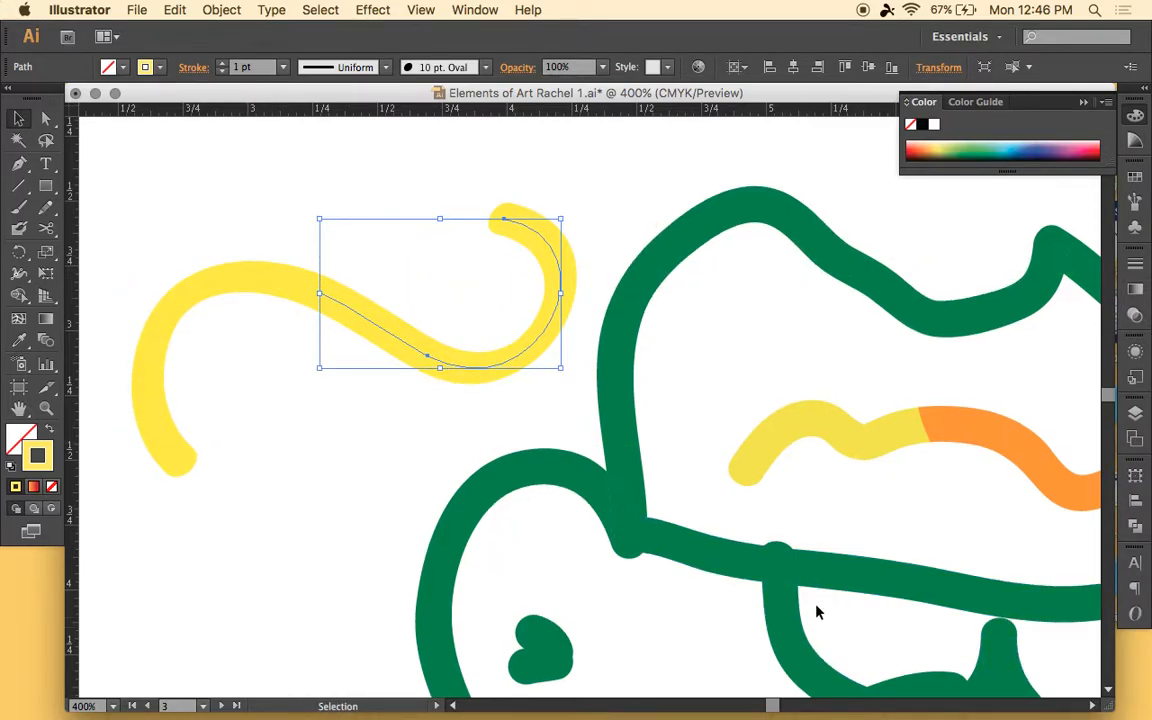
Step: Cut the upper edge of the yellow outlined shape beside the orange one with the Scissors tool
{"action": "left_click", "coordinate": [627, 354]}
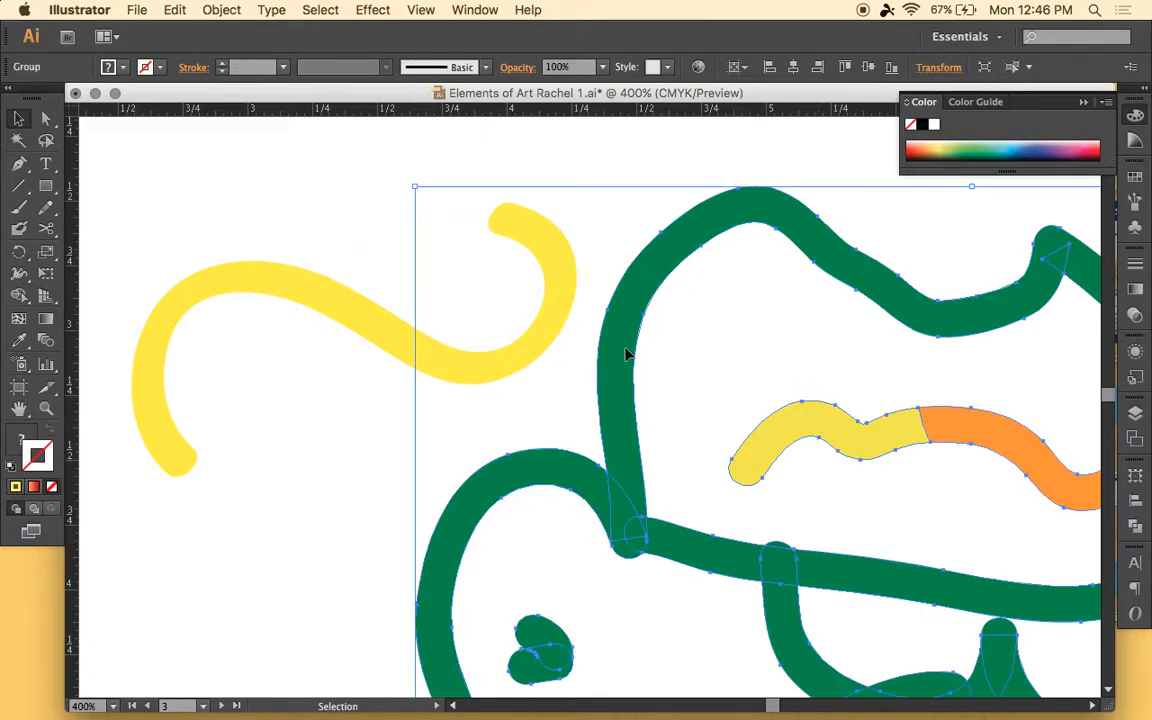
{"action": "left_click", "coordinate": [46, 228]}
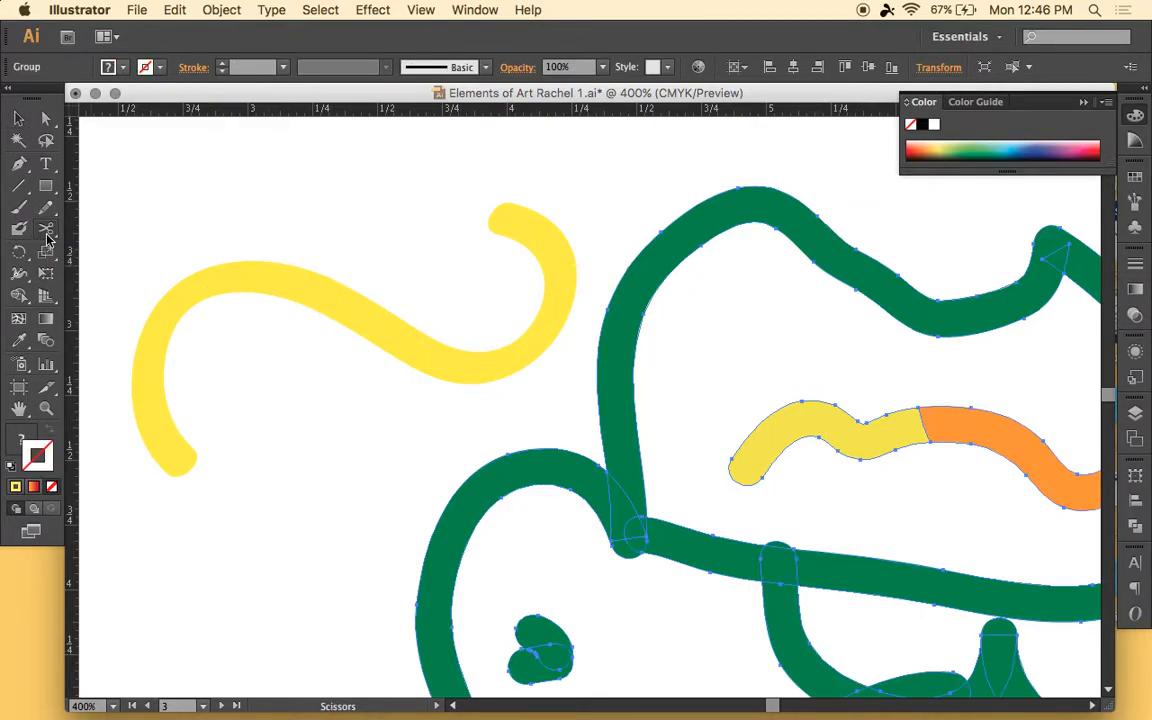
{"action": "left_click", "coordinate": [789, 400]}
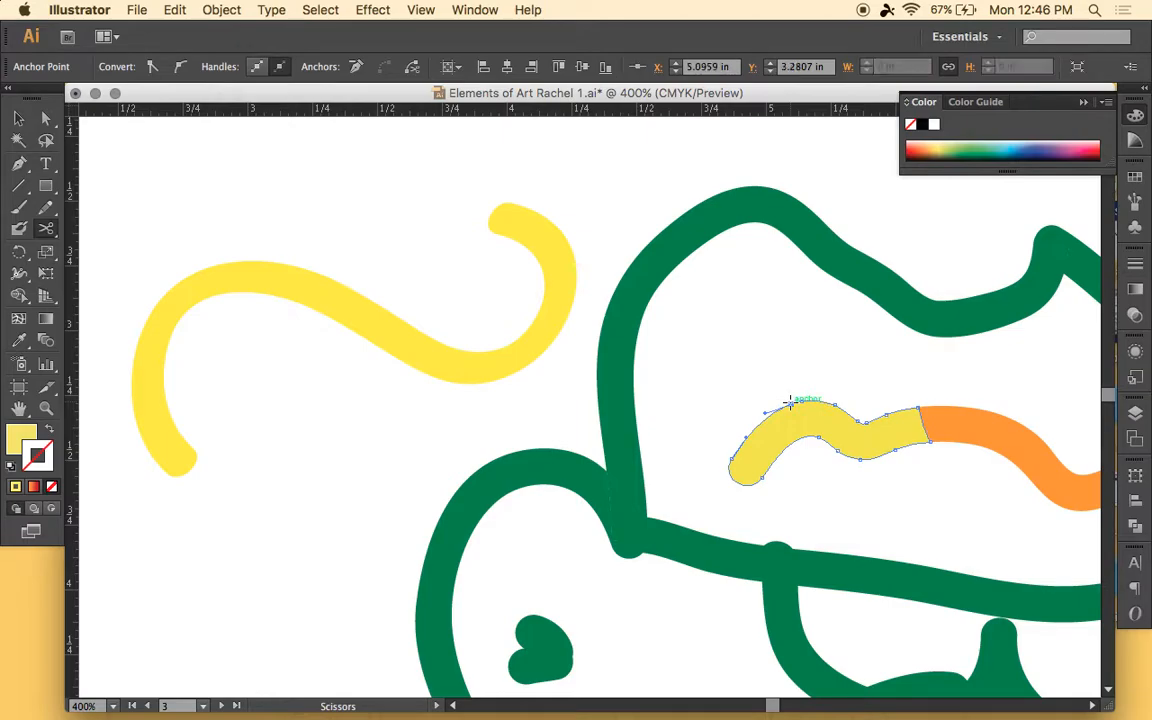
Step: Swap the fill and stroke of the yellow outlined shape so only its edge is drawn in yellow
{"action": "key", "text": "super+equal"}
{"action": "key", "text": "super+equal"}
{"action": "scroll", "coordinate": [856, 467], "scroll_direction": "right", "scroll_amount": 5}
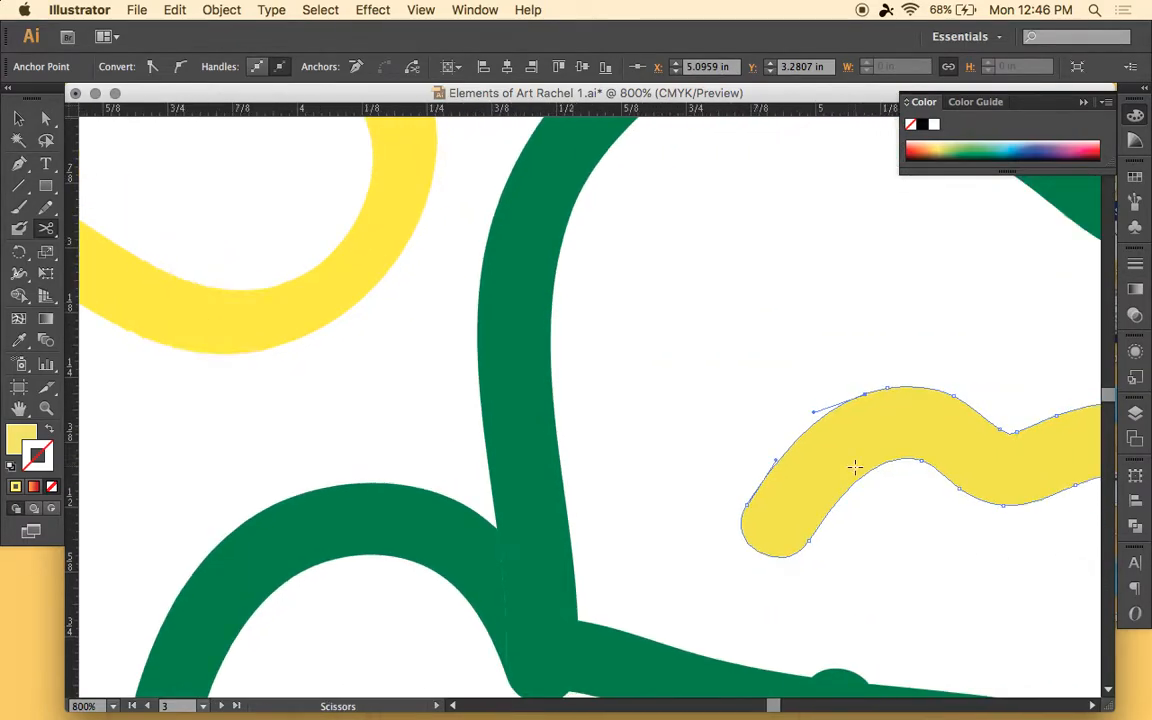
{"action": "key", "text": "v"}
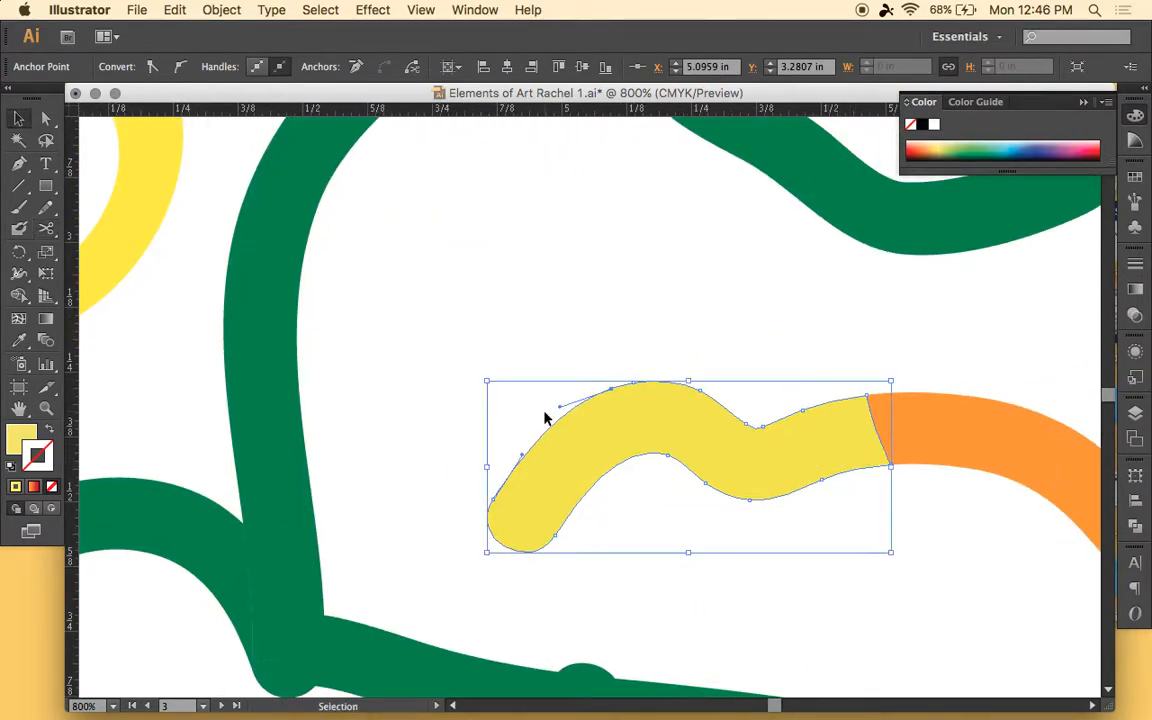
{"action": "left_click", "coordinate": [52, 430]}
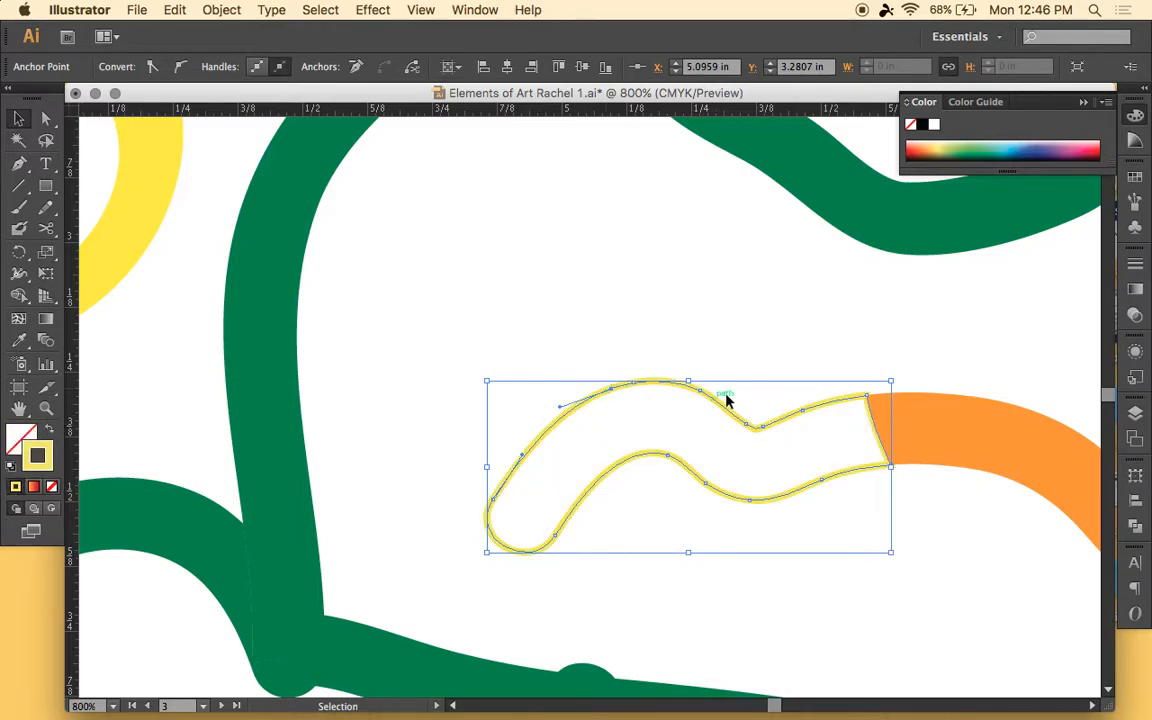
Step: Pull the cut anchor point on the yellow outline's upper edge up and to the left, opening the shape
{"action": "key", "text": "super+equal"}
{"action": "scroll", "coordinate": [662, 408], "scroll_direction": "right", "scroll_amount": 3}
{"action": "scroll", "coordinate": [662, 408], "scroll_direction": "down", "scroll_amount": 2}
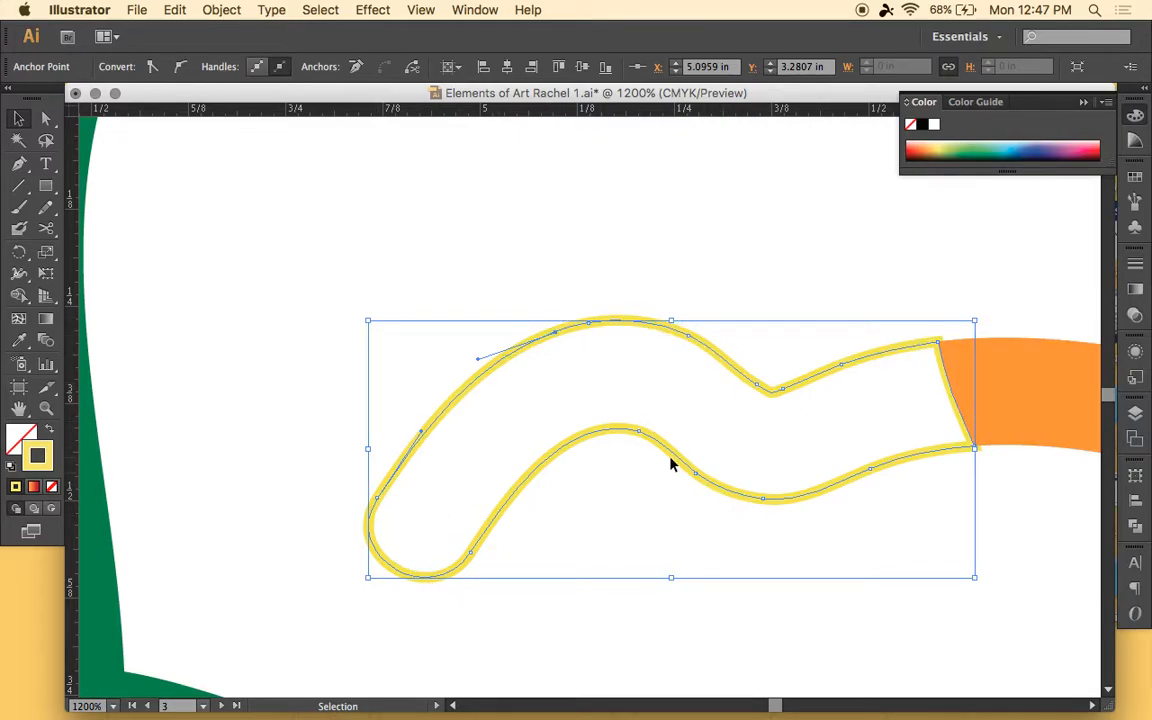
{"action": "key", "text": "a"}
{"action": "left_click", "coordinate": [551, 336]}
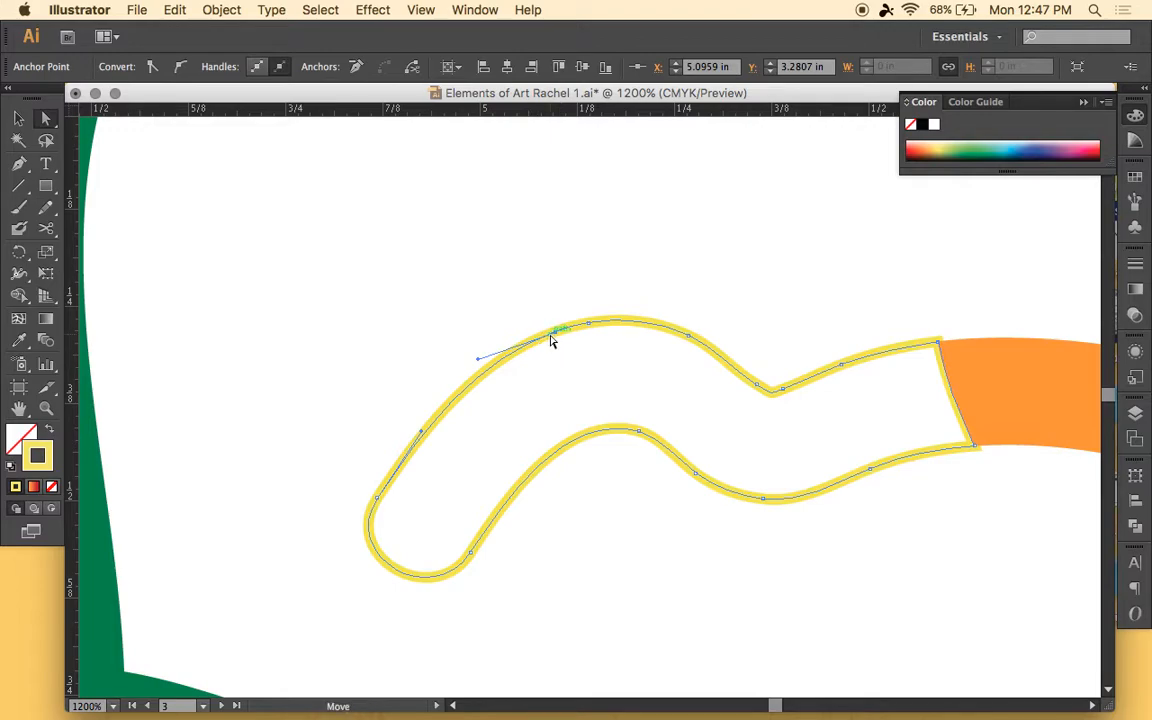
{"action": "left_click_drag", "start_coordinate": [551, 337], "coordinate": [367, 266]}
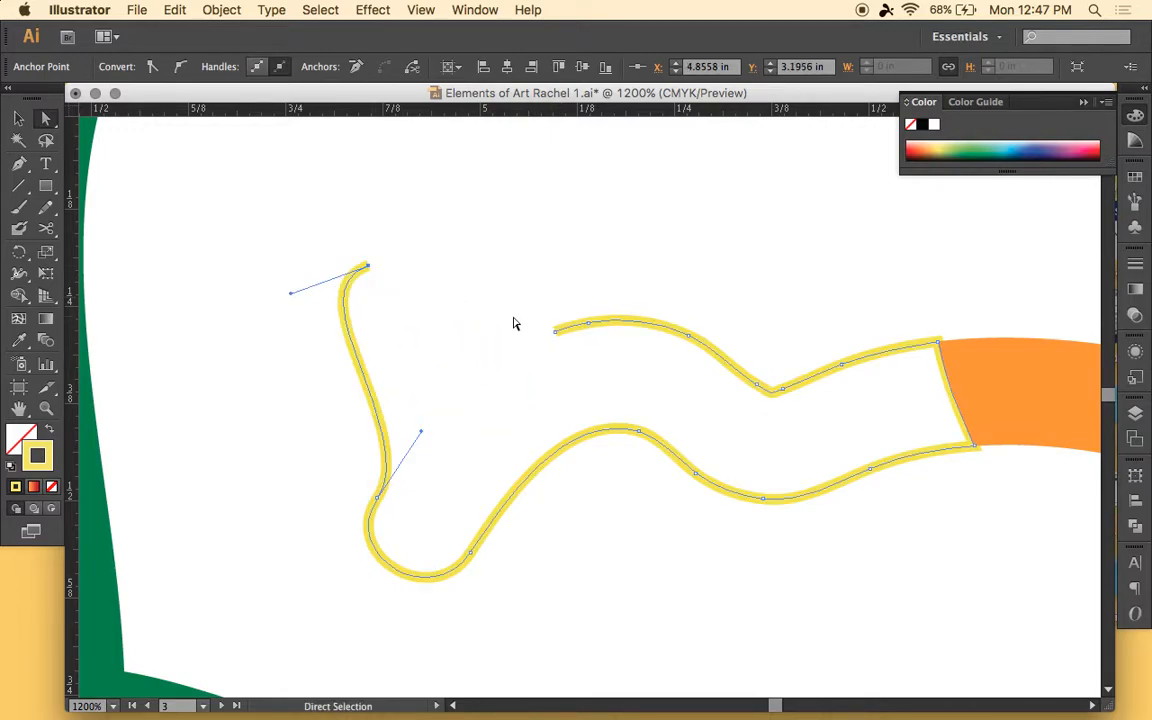
Step: Undo the anchor move, the fill and stroke swap and the Scissors cut on the yellow outlined shape, and clear the selection
{"action": "left_click_drag", "start_coordinate": [546, 331], "coordinate": [571, 216]}
{"action": "key", "text": "super+j"}
{"action": "key", "text": "shift+x"}
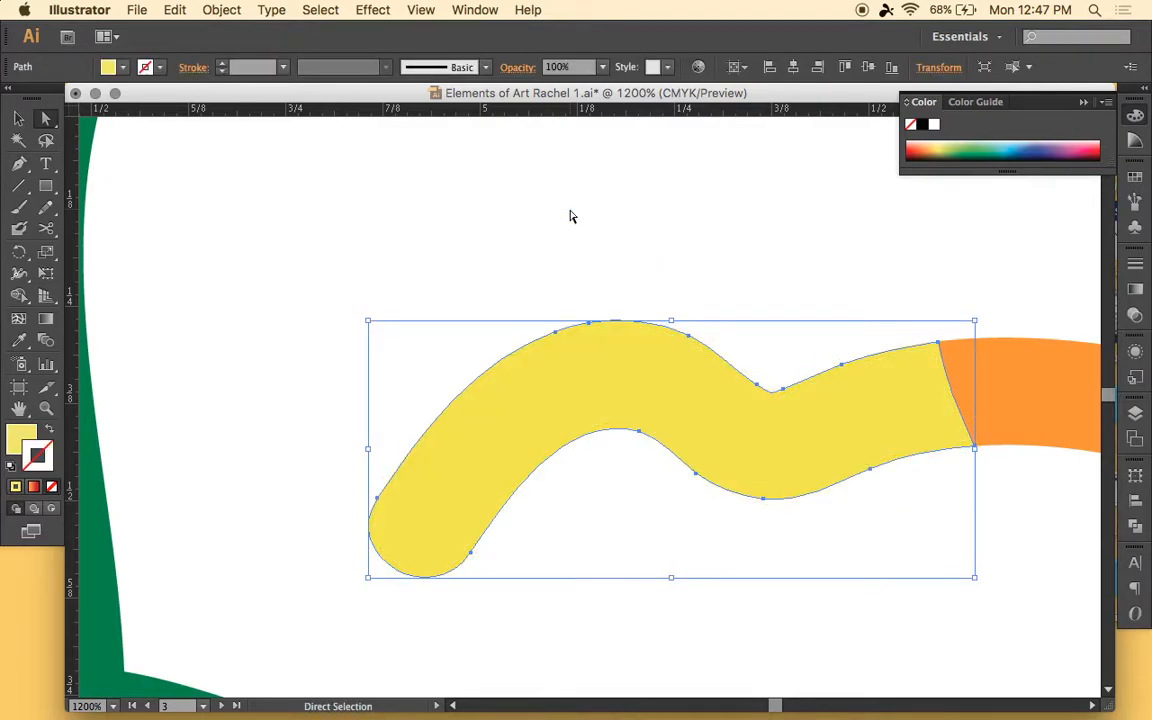
{"action": "key", "text": "v"}
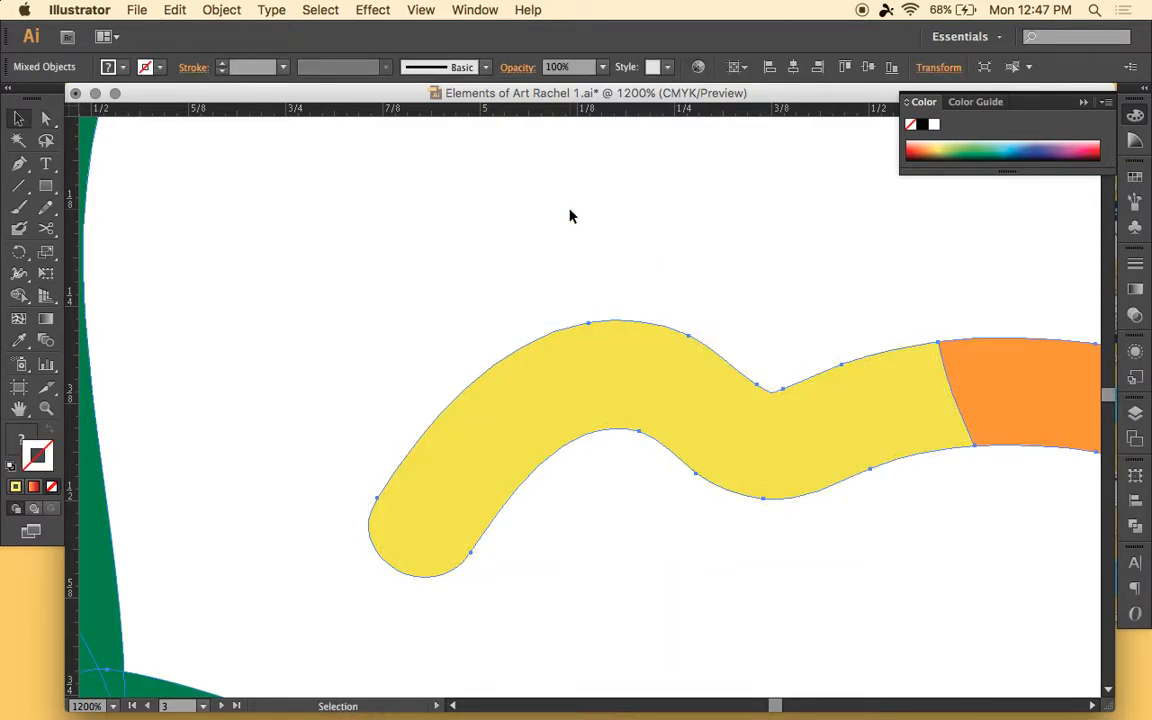
{"action": "left_click", "coordinate": [571, 216]}
Step: Compare the center path of the yellow S-shaped brush stroke with the edge path around the outlined yellow shape
{"action": "scroll", "coordinate": [571, 216], "scroll_direction": "left", "scroll_amount": 10}
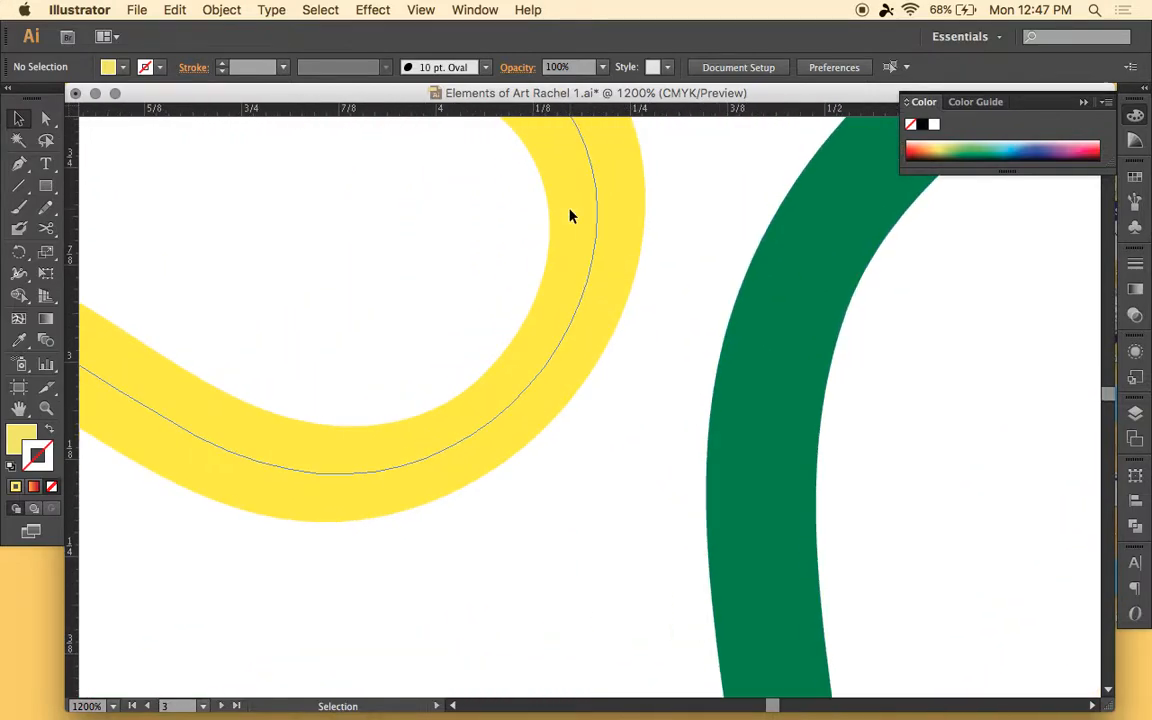
{"action": "scroll", "coordinate": [571, 216], "scroll_direction": "right", "scroll_amount": 3}
{"action": "key", "text": "super+minus"}
{"action": "key", "text": "super+minus"}
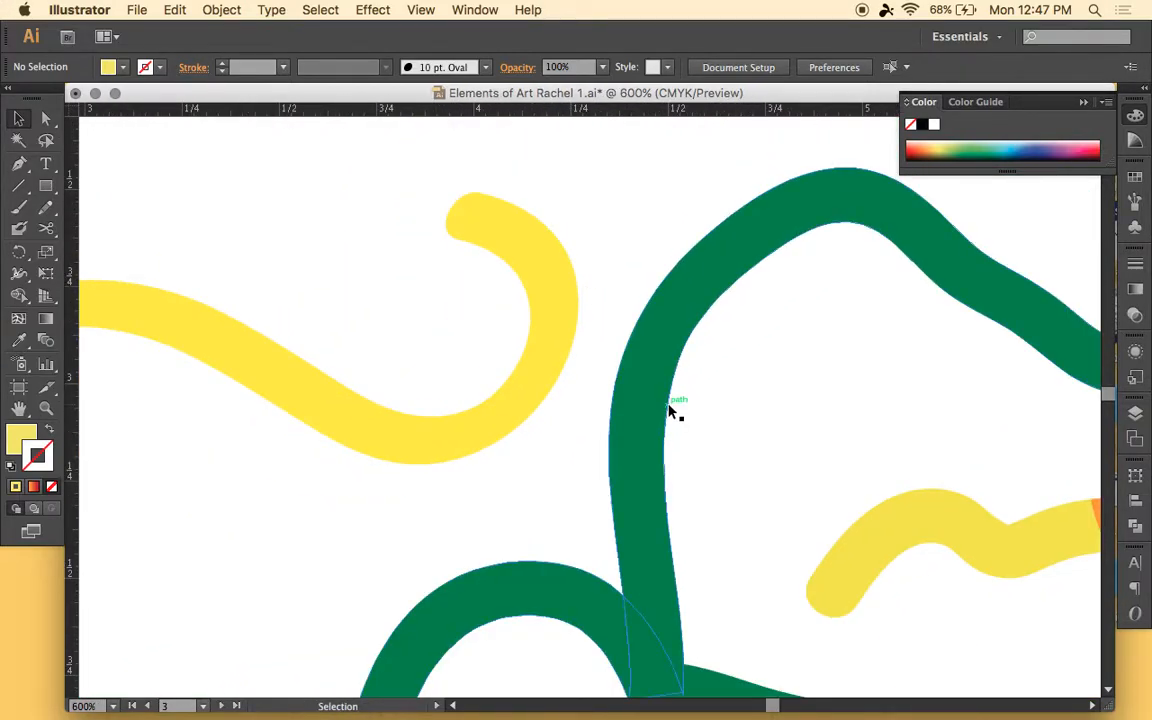
{"action": "scroll", "coordinate": [671, 411], "scroll_direction": "right", "scroll_amount": 5}
{"action": "left_click", "coordinate": [702, 496]}
{"action": "key", "text": "super+plus"}
{"action": "key", "text": "super+plus"}
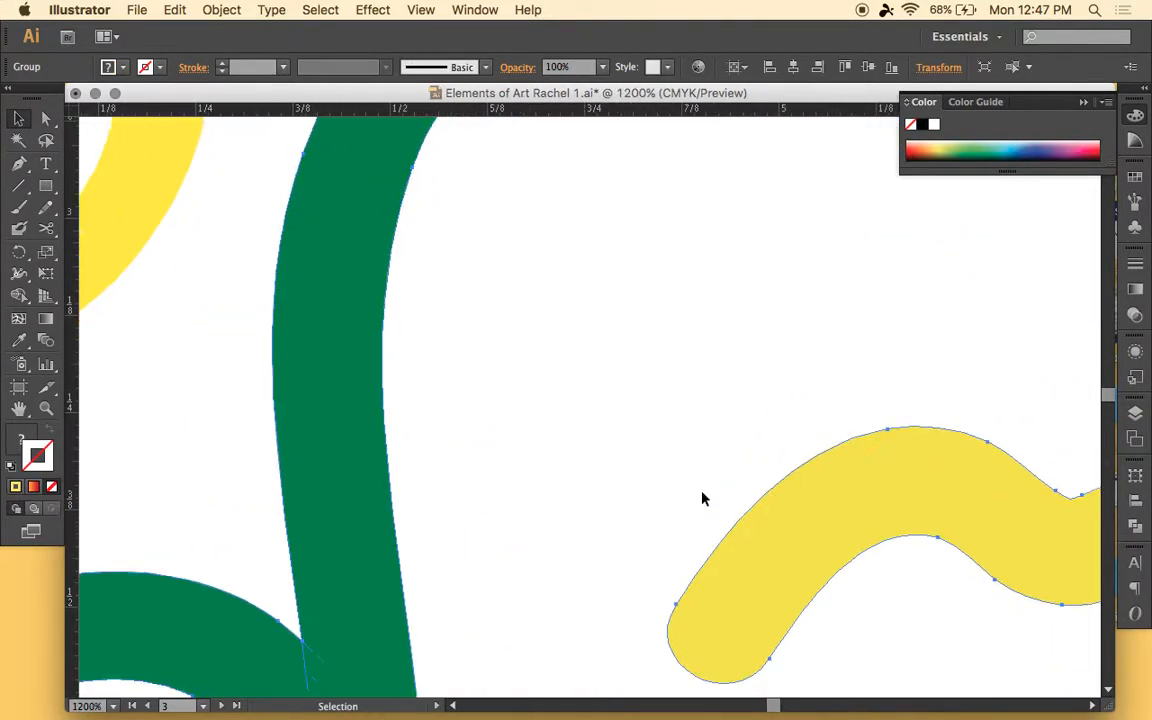
{"action": "scroll", "coordinate": [702, 498], "scroll_direction": "down", "scroll_amount": 4}
{"action": "scroll", "coordinate": [702, 498], "scroll_direction": "right", "scroll_amount": 4}
{"action": "scroll", "coordinate": [702, 498], "scroll_direction": "right", "scroll_amount": 4}
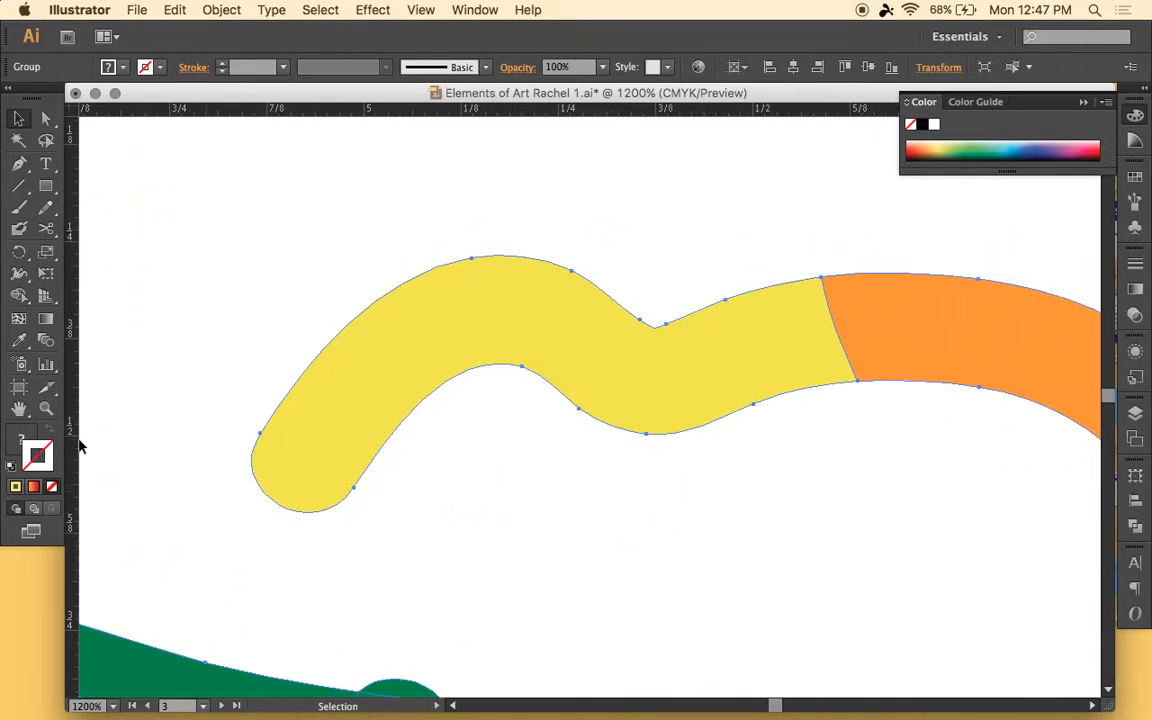
Step: Isolate the yellow outlined shape inside its nested groups and swap its fill and stroke
{"action": "double_click", "coordinate": [527, 343]}
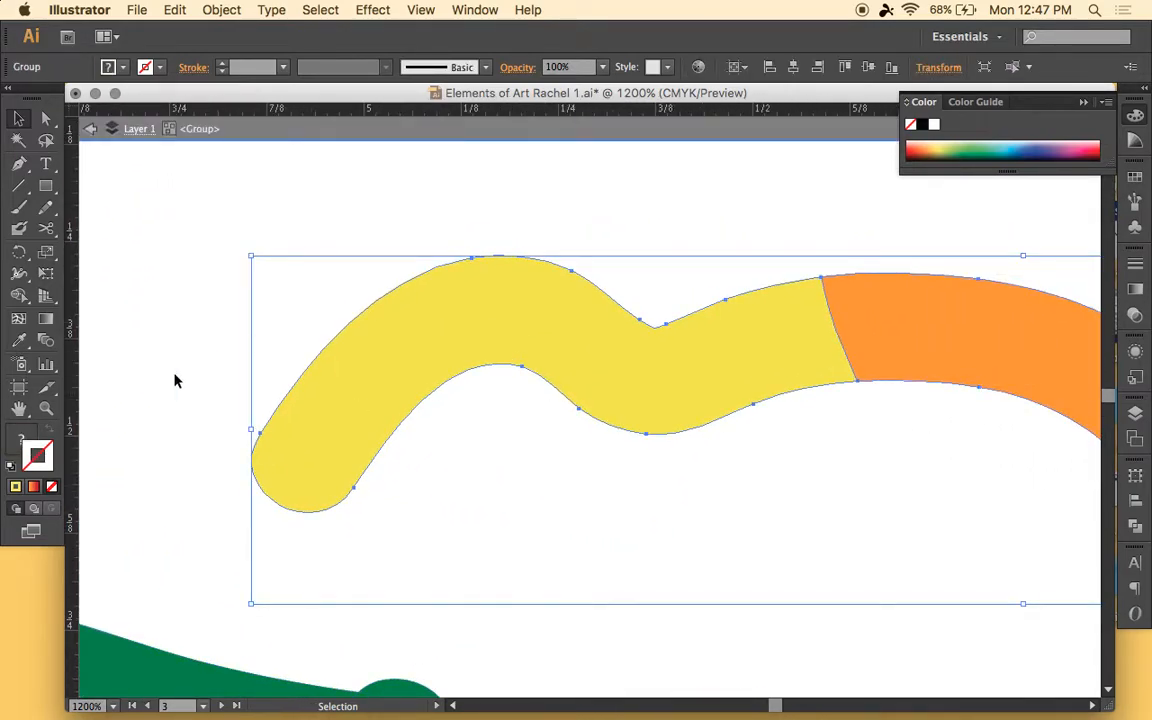
{"action": "double_click", "coordinate": [524, 314]}
{"action": "left_click_drag", "start_coordinate": [524, 314], "coordinate": [511, 479]}
{"action": "key", "text": "super+z"}
{"action": "key", "text": "shift+x"}
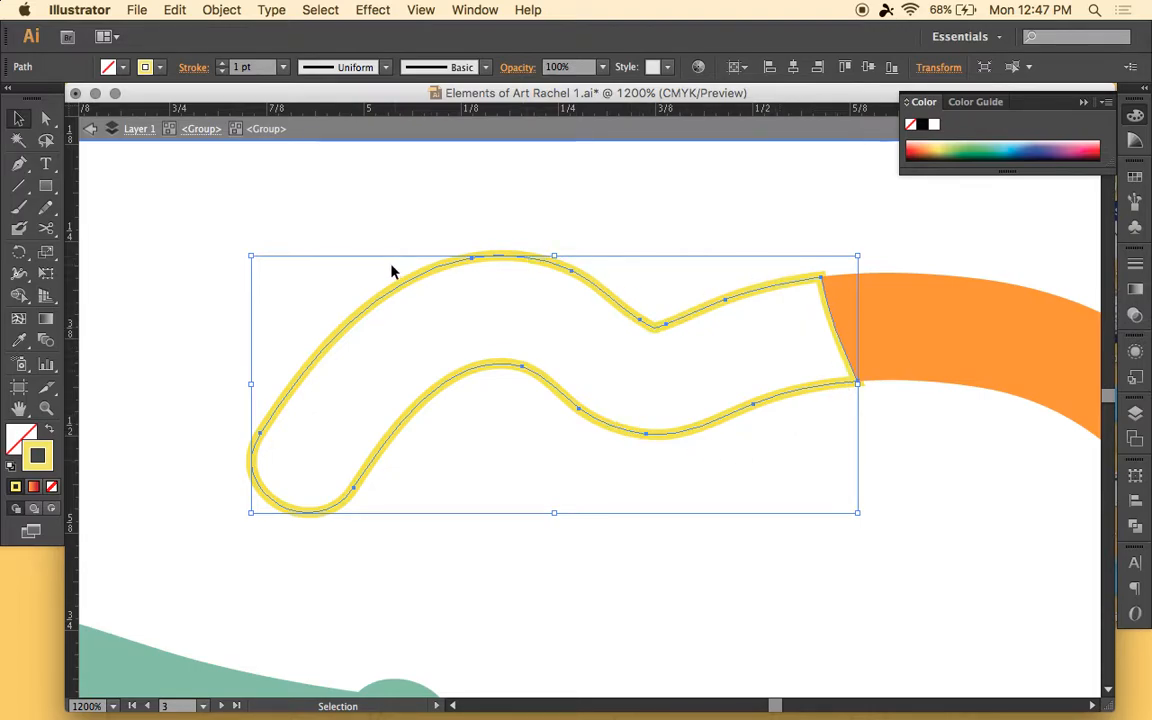
Step: Cut the yellow outline on its upper-left edge with the Scissors tool and pull the two cut ends apart
{"action": "left_click", "coordinate": [46, 228]}
{"action": "left_click", "coordinate": [362, 308]}
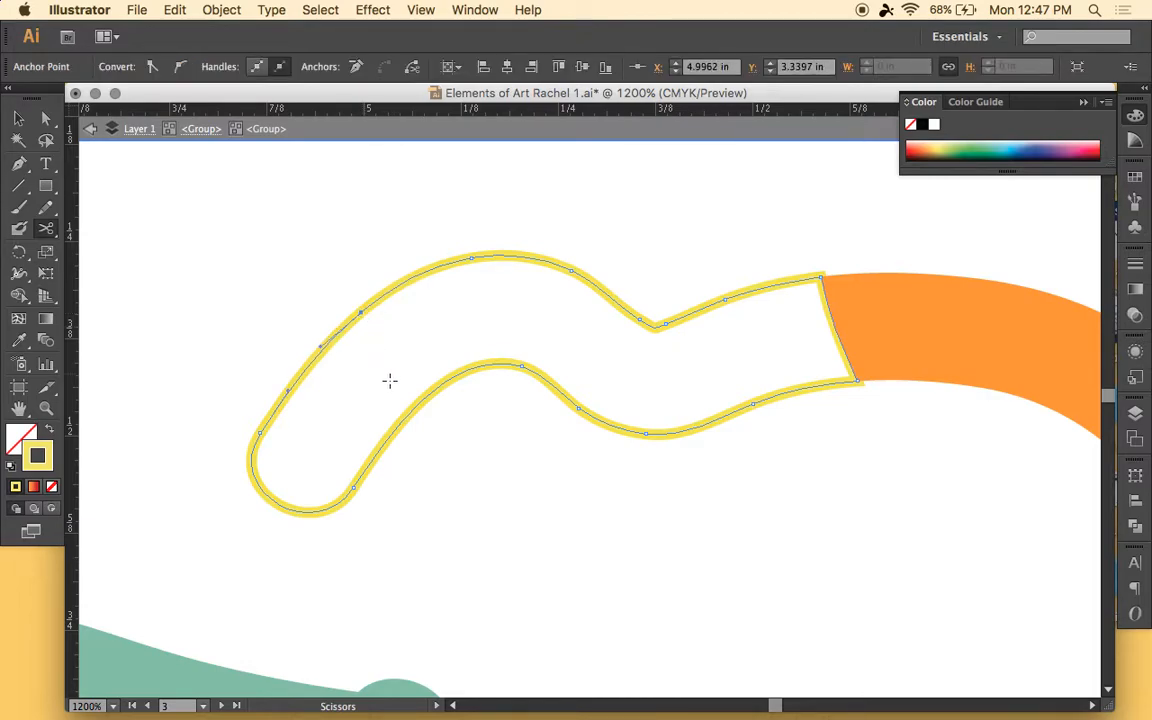
{"action": "key", "text": "a"}
{"action": "left_click_drag", "start_coordinate": [362, 311], "coordinate": [247, 236]}
{"action": "left_click_drag", "start_coordinate": [361, 312], "coordinate": [404, 340]}
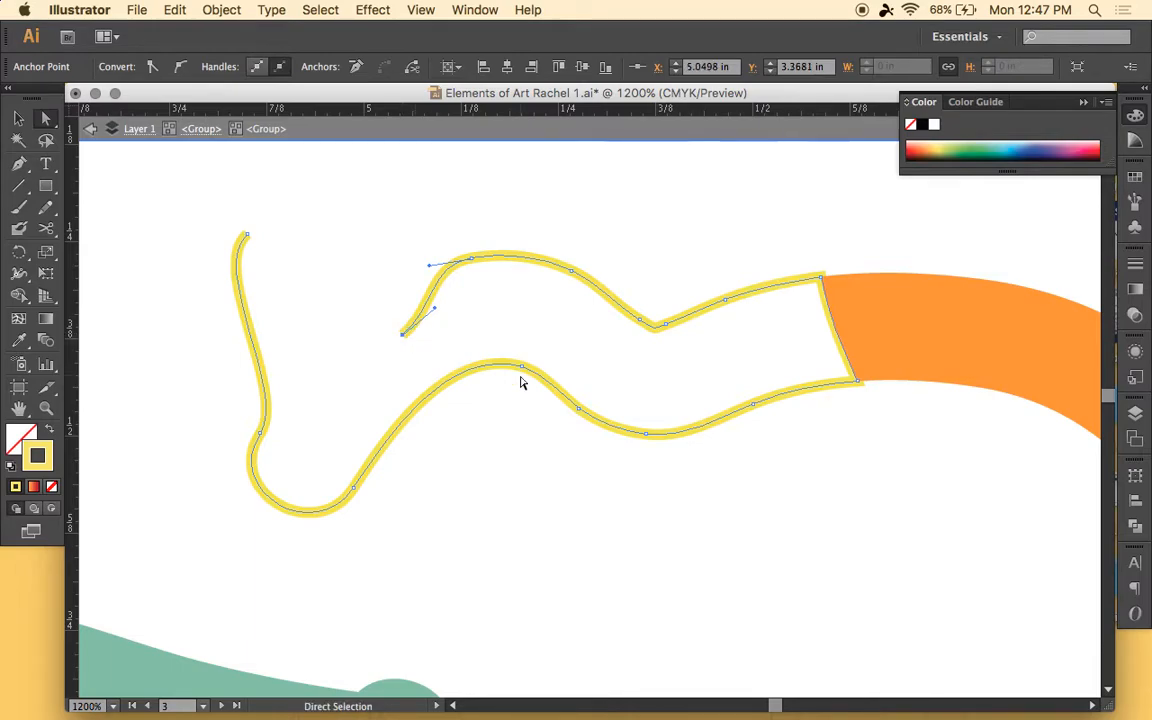
Step: Undo the moves of the two cut ends on the yellow outline and leave the isolated group
{"action": "key", "text": "super+j"}
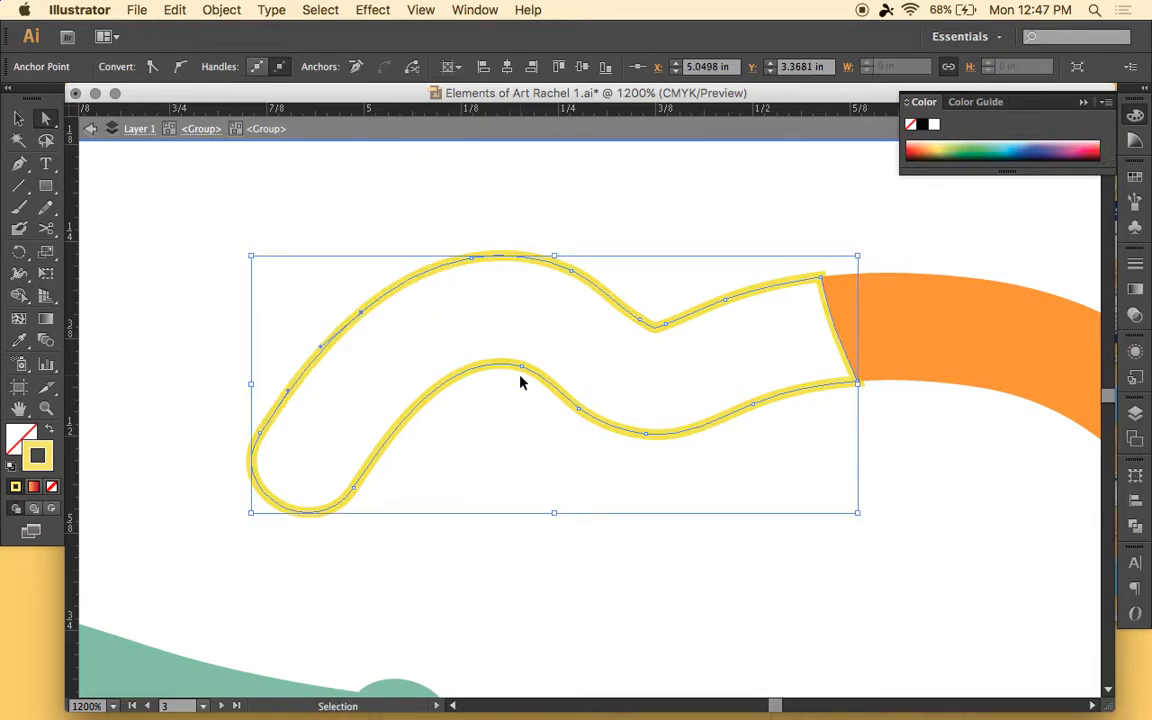
{"action": "scroll", "coordinate": [520, 382], "scroll_direction": "left", "scroll_amount": 10}
{"action": "scroll", "coordinate": [520, 382], "scroll_direction": "up", "scroll_amount": 5}
{"action": "scroll", "coordinate": [520, 382], "scroll_direction": "left", "scroll_amount": 5}
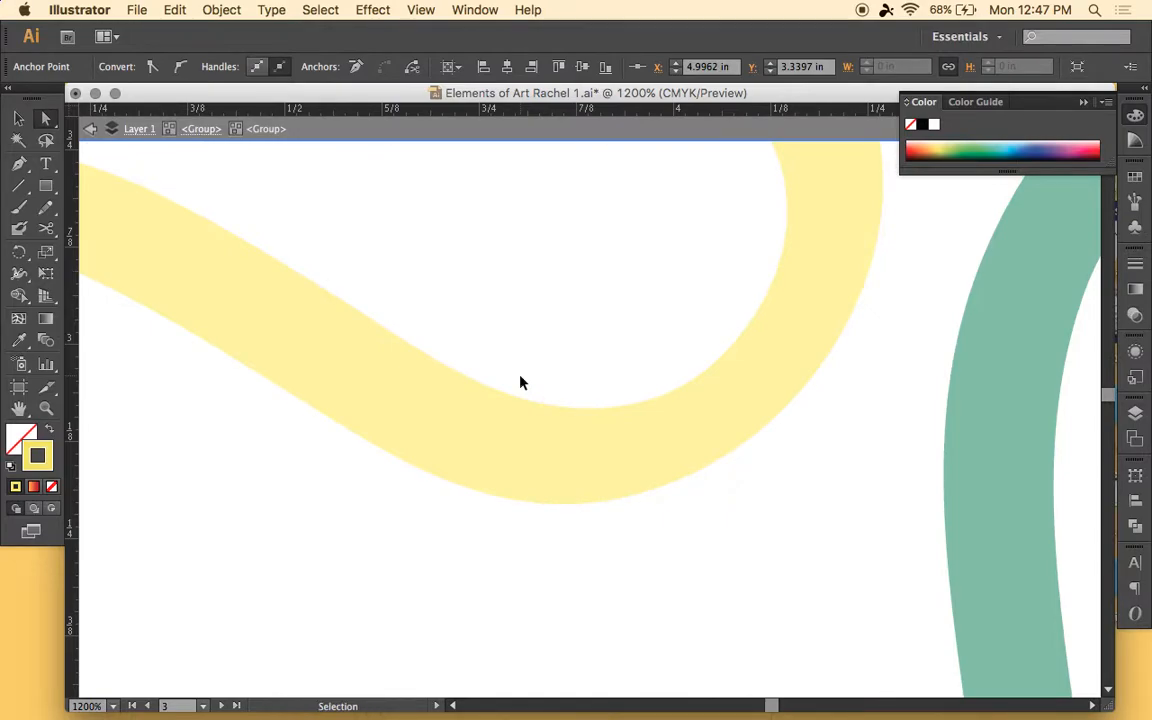
{"action": "key", "text": "super+minus"}
{"action": "key", "text": "super+minus"}
{"action": "left_click", "coordinate": [90, 128]}
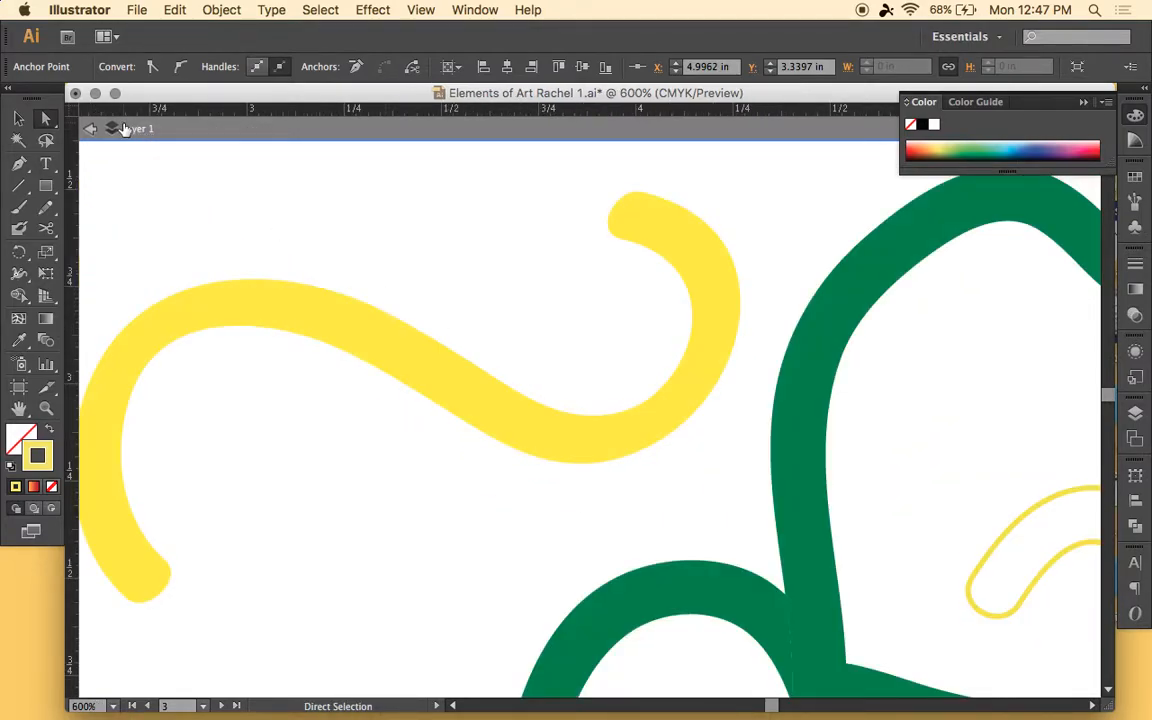
Step: Move the left-hand piece of the cut yellow S-shaped path up and to the left, and undo that move
{"action": "left_click", "coordinate": [318, 312]}
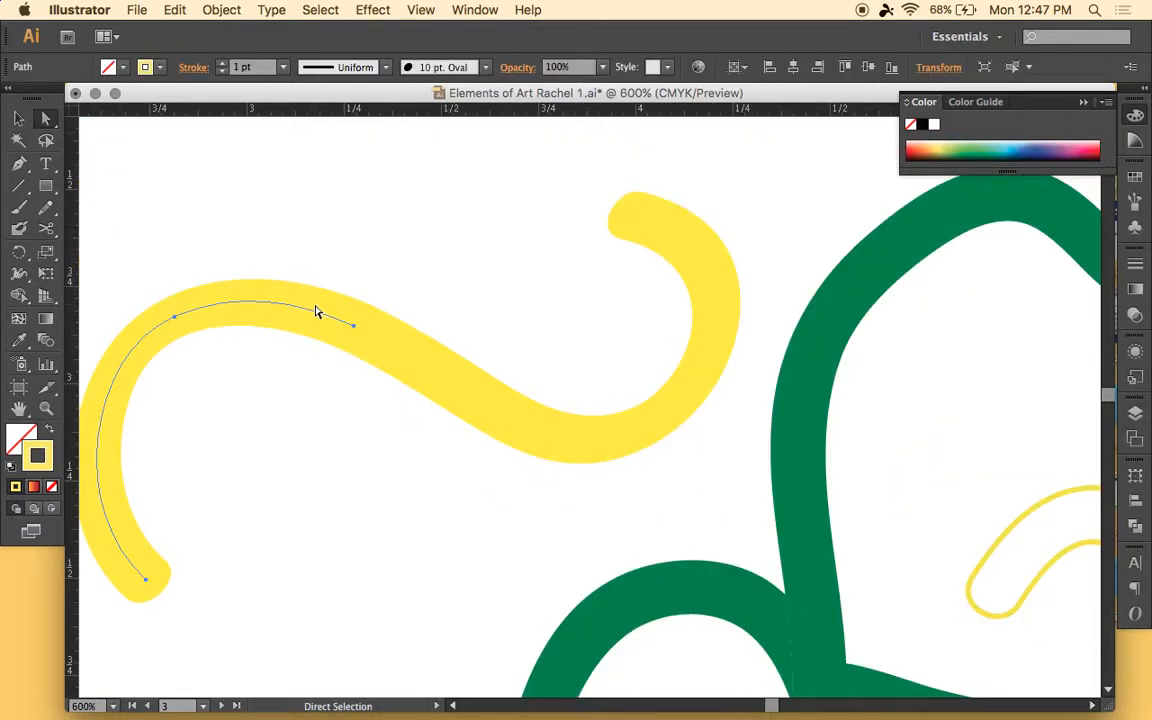
{"action": "scroll", "coordinate": [312, 365], "scroll_direction": "left", "scroll_amount": 3}
{"action": "scroll", "coordinate": [312, 365], "scroll_direction": "down", "scroll_amount": 1}
{"action": "left_click_drag", "start_coordinate": [373, 270], "coordinate": [316, 162]}
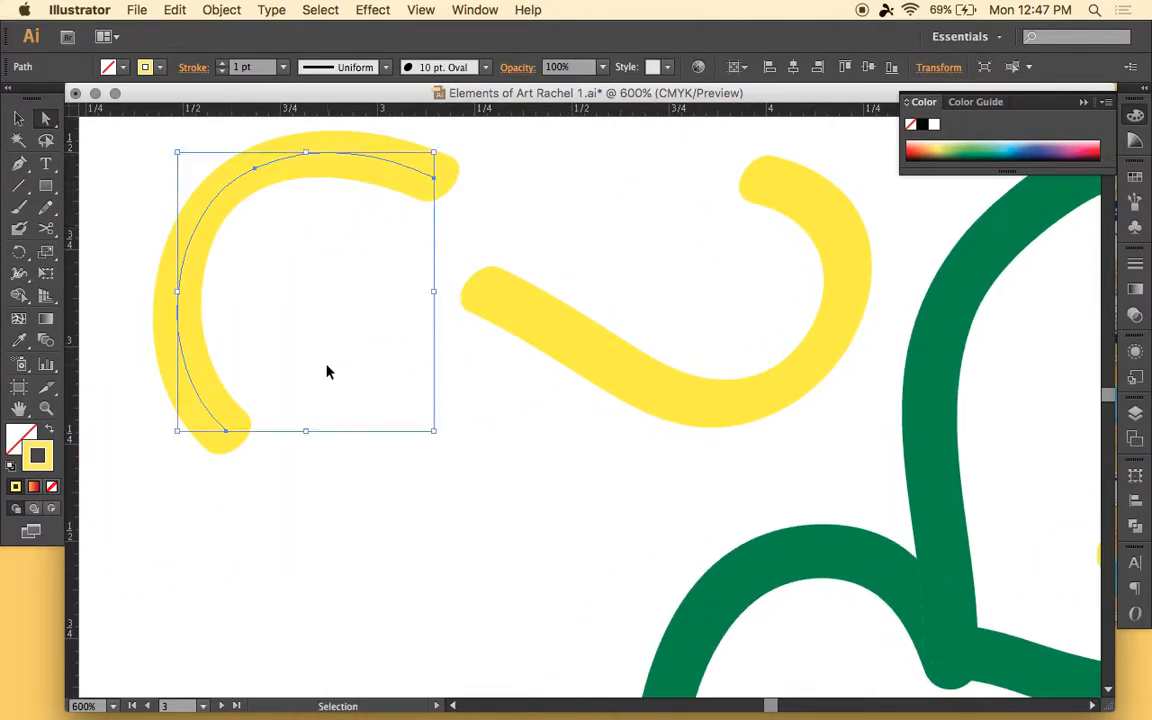
{"action": "key", "text": "super+z"}
Step: Cut the left-hand piece of the yellow S-shaped path on its outer curve with the Scissors tool and pull the new ends apart
{"action": "left_click", "coordinate": [46, 228]}
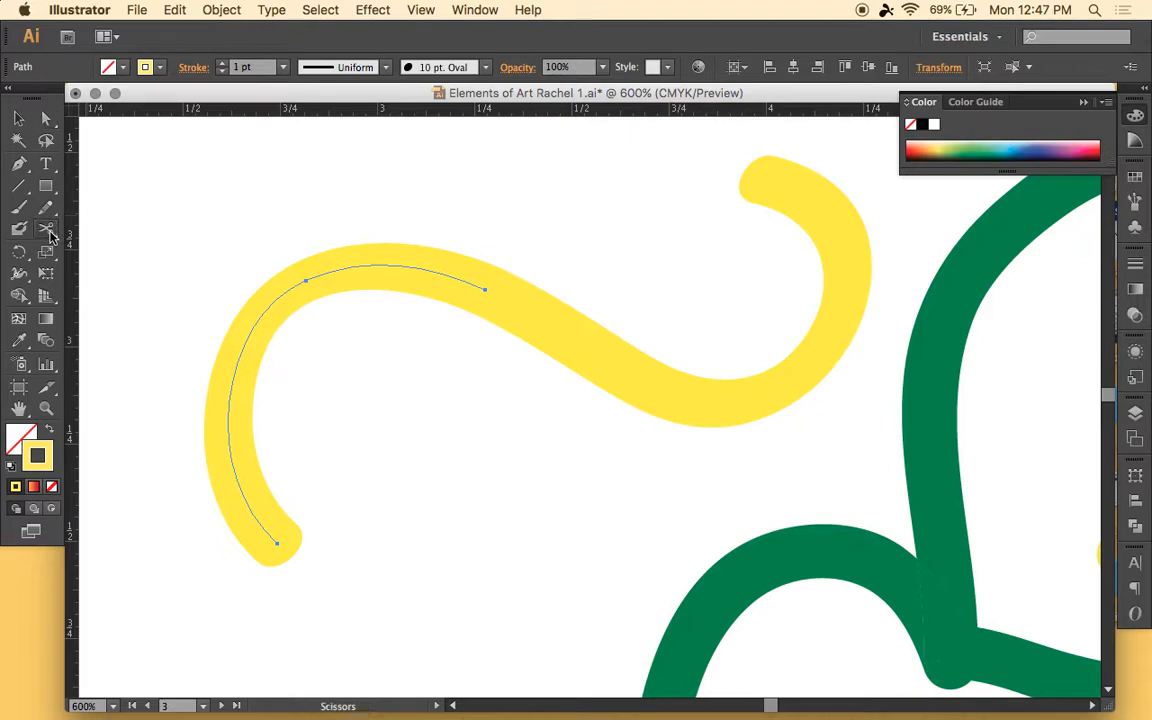
{"action": "left_click", "coordinate": [240, 353]}
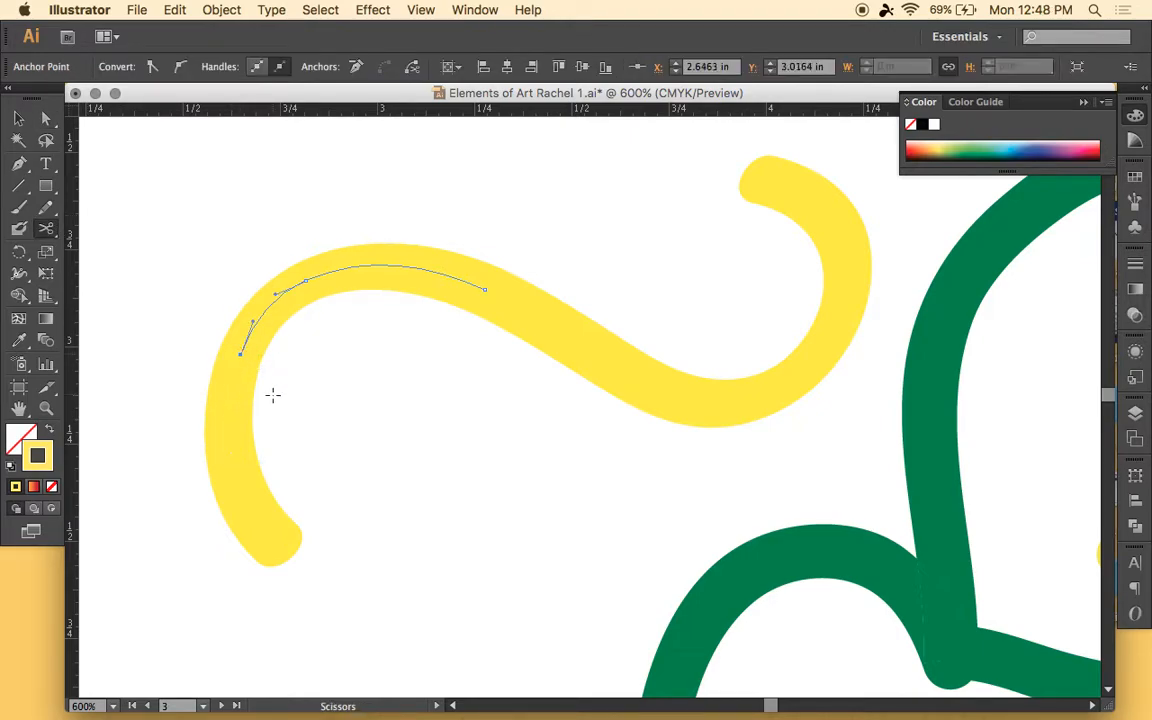
{"action": "key", "text": "a"}
{"action": "left_click_drag", "start_coordinate": [240, 353], "coordinate": [219, 272]}
{"action": "left_click_drag", "start_coordinate": [243, 358], "coordinate": [297, 402]}
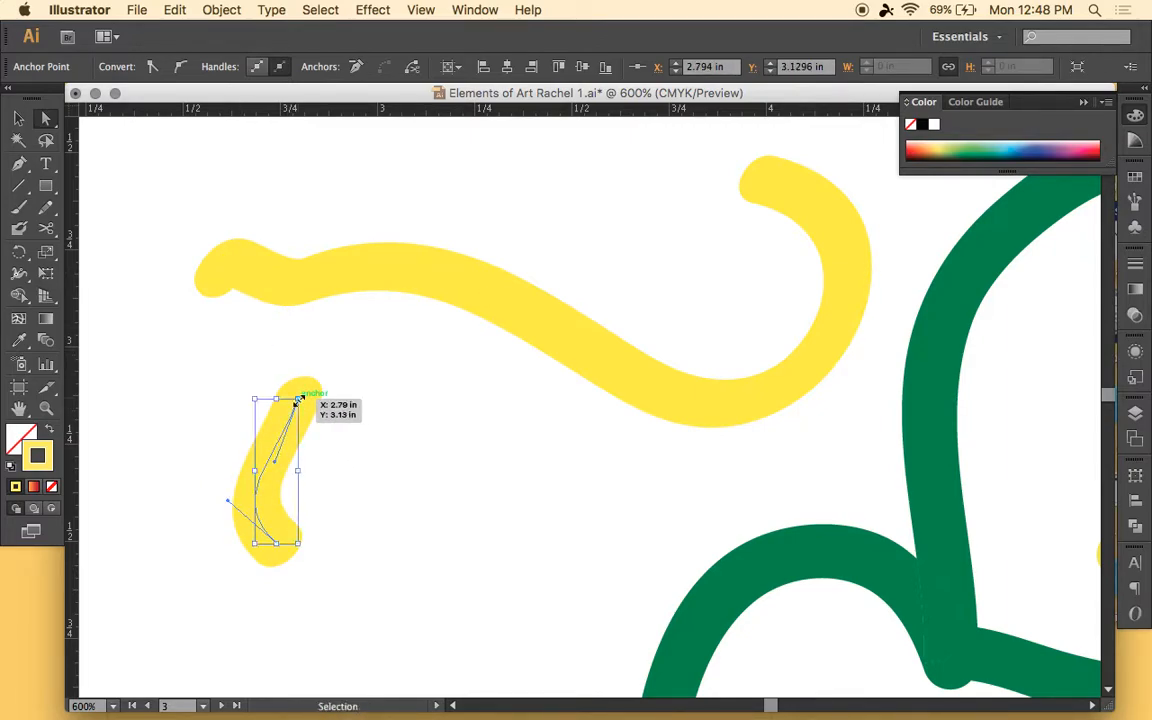
Step: Undo the pulled-apart ends and the latest Scissors cuts, and leave the isolated group
{"action": "key", "text": "super+z"}
{"action": "key", "text": "super+z"}
{"action": "key", "text": "super+z"}
{"action": "double_click", "coordinate": [297, 405]}
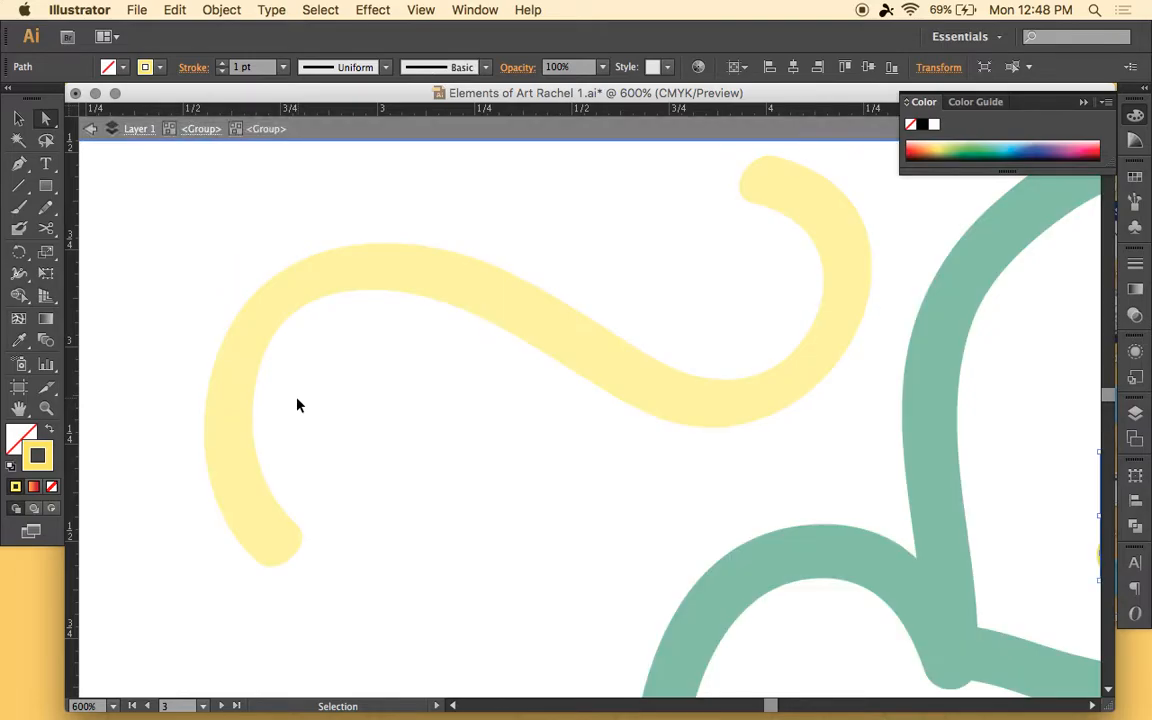
{"action": "left_click", "coordinate": [90, 128]}
Step: Slice diagonally across the descending slope of the orange outlined shape with the Knife tool and clear the selection
{"action": "left_click_drag", "start_coordinate": [47, 236], "coordinate": [124, 273]}
{"action": "scroll", "coordinate": [535, 380], "scroll_direction": "right", "scroll_amount": 10}
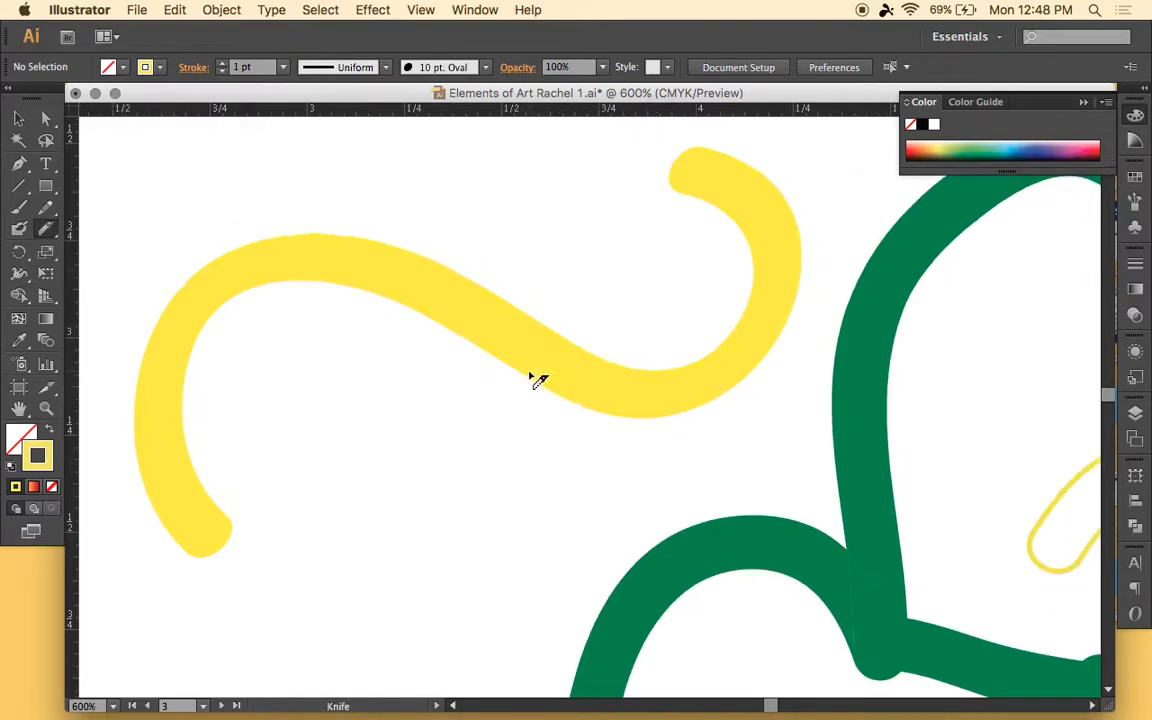
{"action": "scroll", "coordinate": [535, 380], "scroll_direction": "down", "scroll_amount": 10}
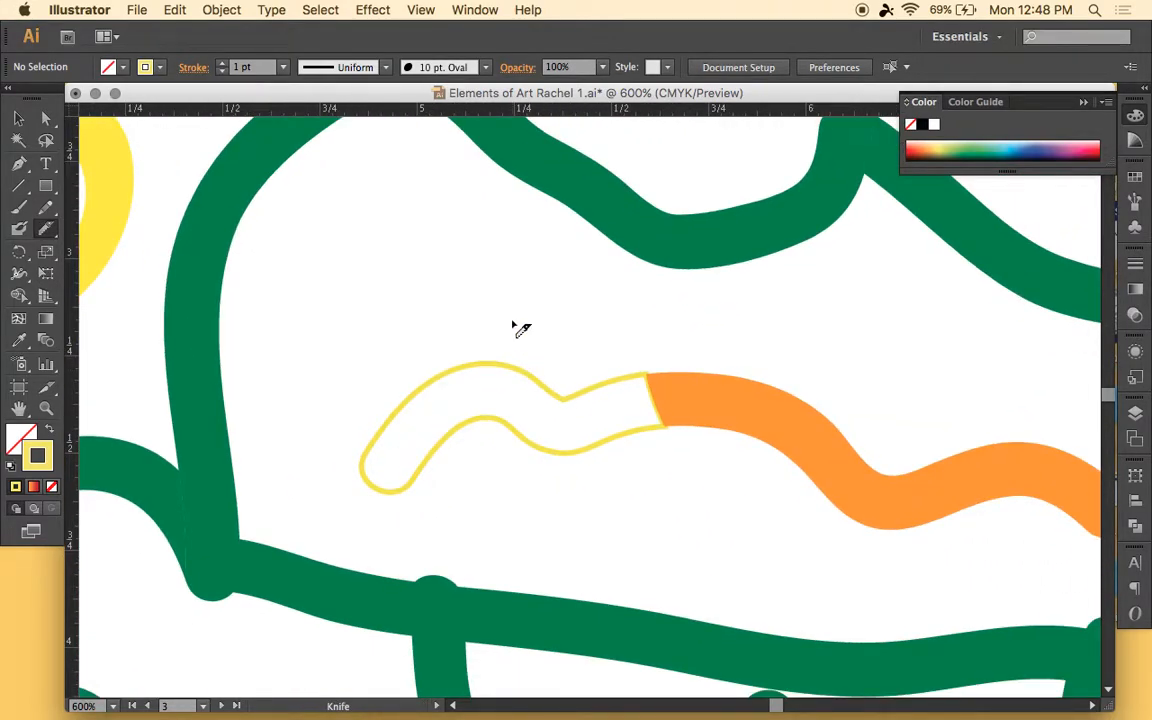
{"action": "key", "text": "super"}
{"action": "key", "text": "super+equal"}
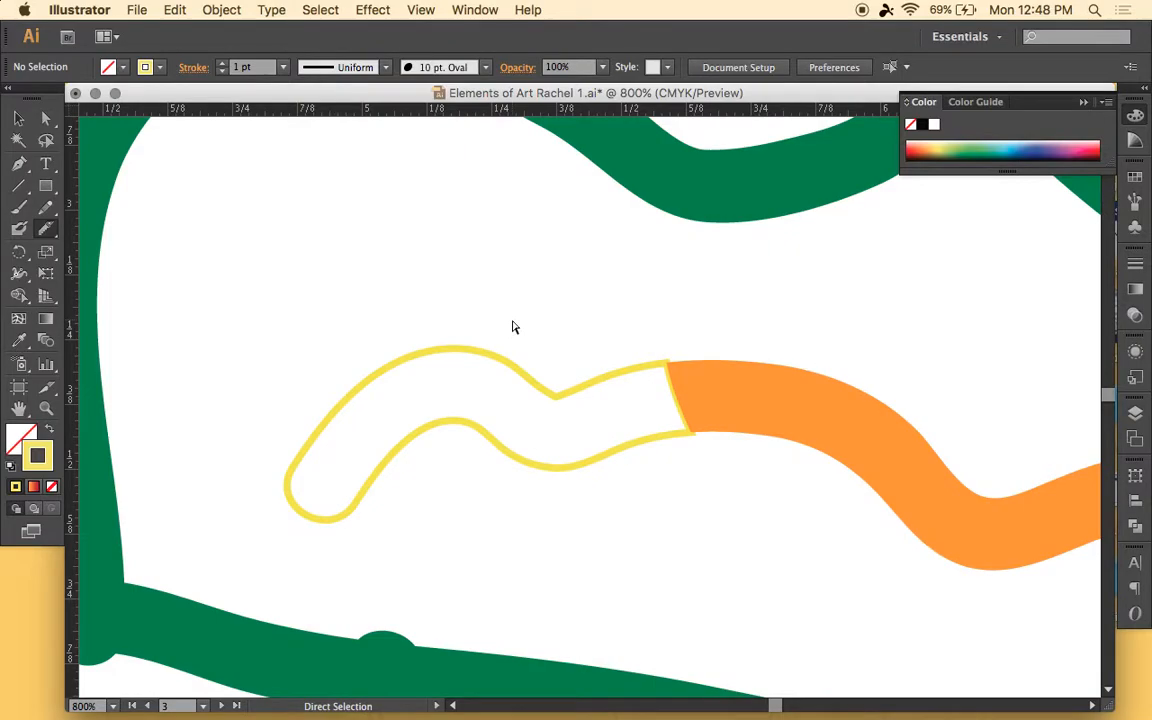
{"action": "scroll", "coordinate": [625, 352], "scroll_direction": "right", "scroll_amount": 5}
{"action": "scroll", "coordinate": [625, 352], "scroll_direction": "down", "scroll_amount": 2}
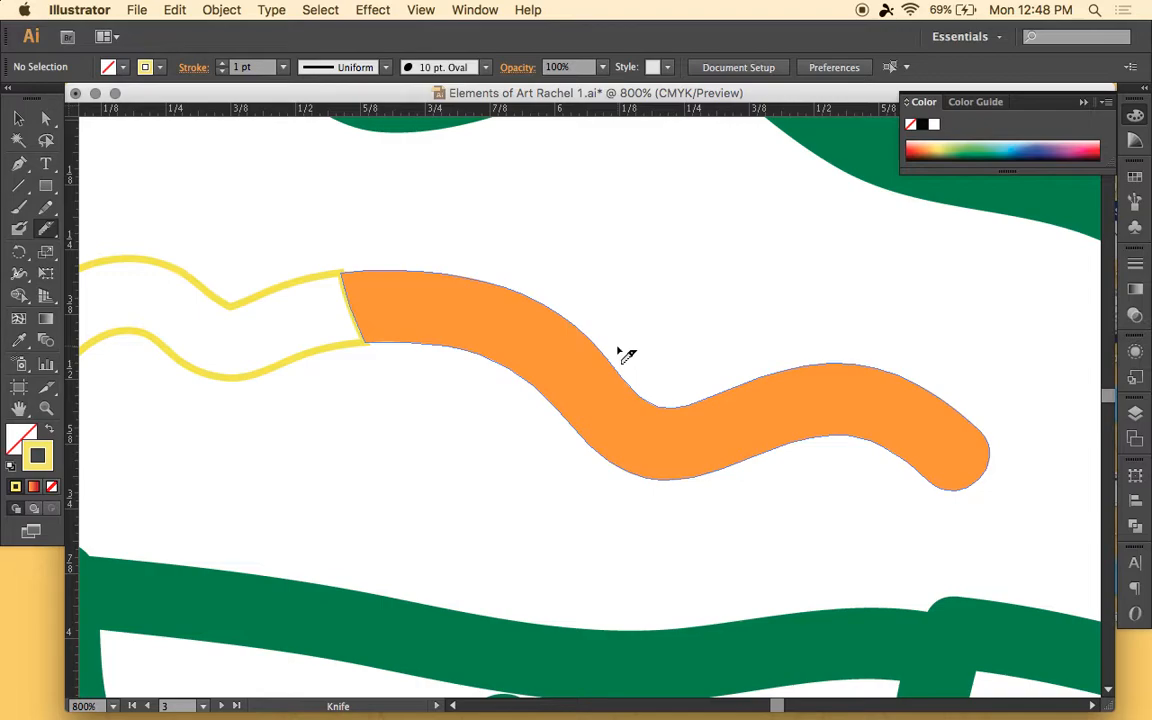
{"action": "left_click_drag", "start_coordinate": [658, 314], "coordinate": [463, 459]}
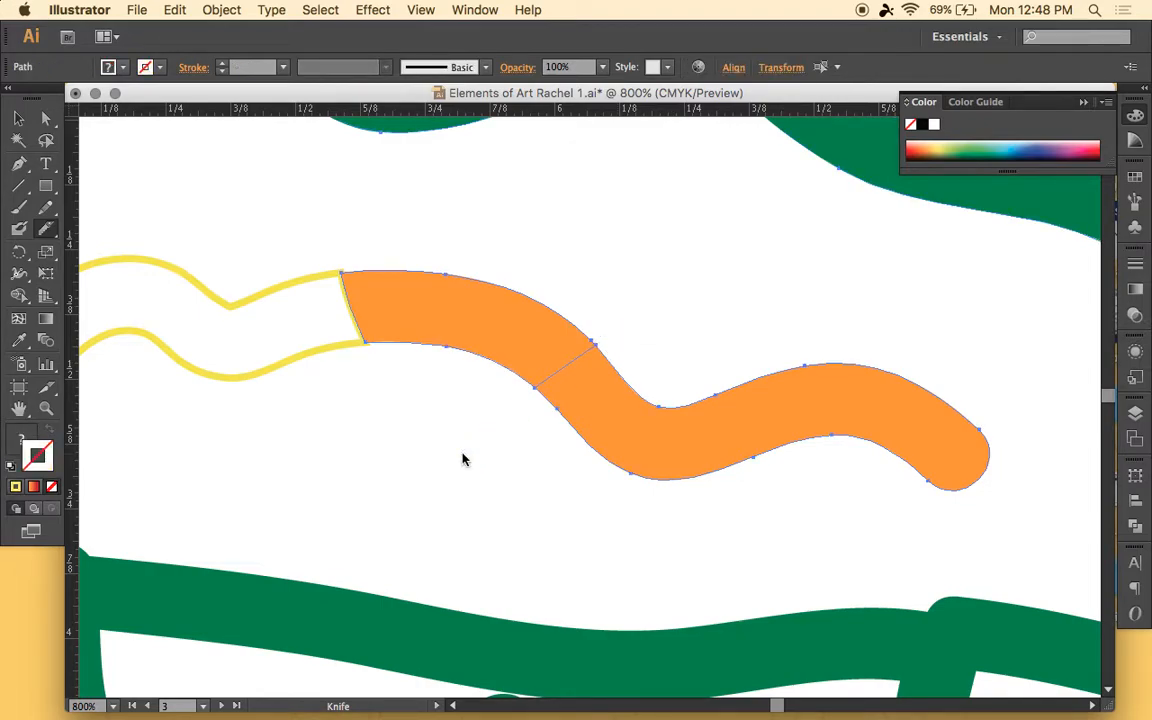
{"action": "left_click", "coordinate": [531, 434], "text": "super"}
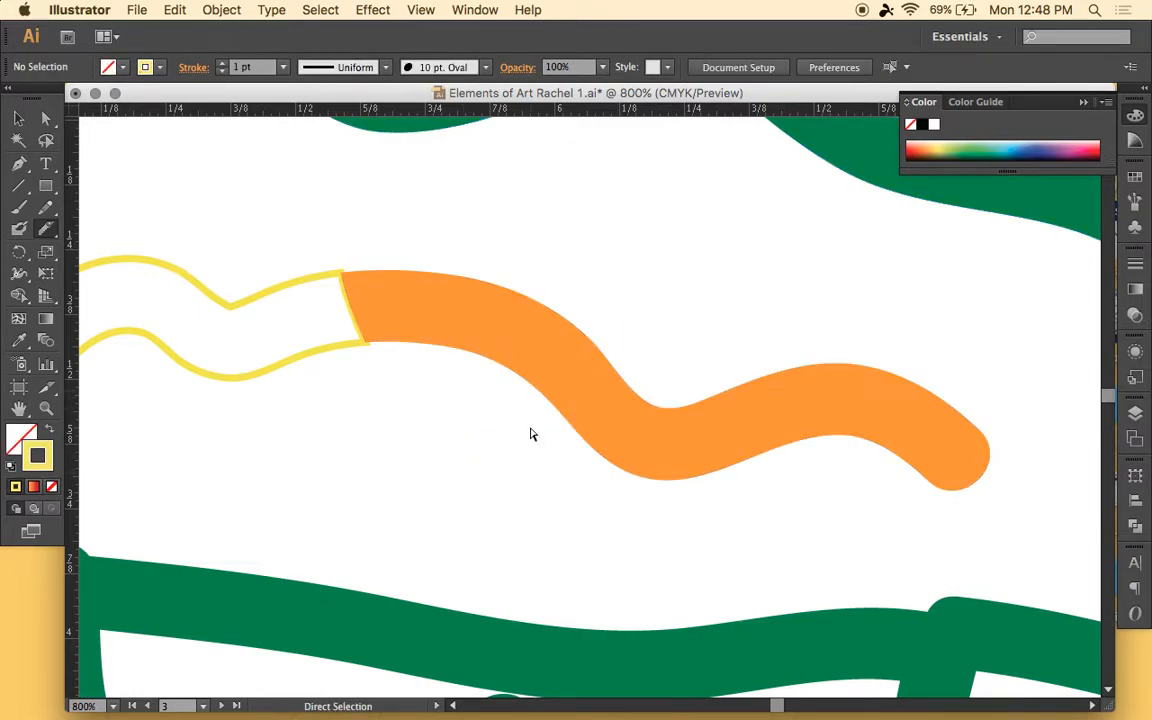
Step: Slice the orange outlined shape just above its lowest bend with the Knife tool and undo the cut
{"action": "key", "text": "super+equal"}
{"action": "left_click_drag", "start_coordinate": [702, 321], "coordinate": [420, 508]}
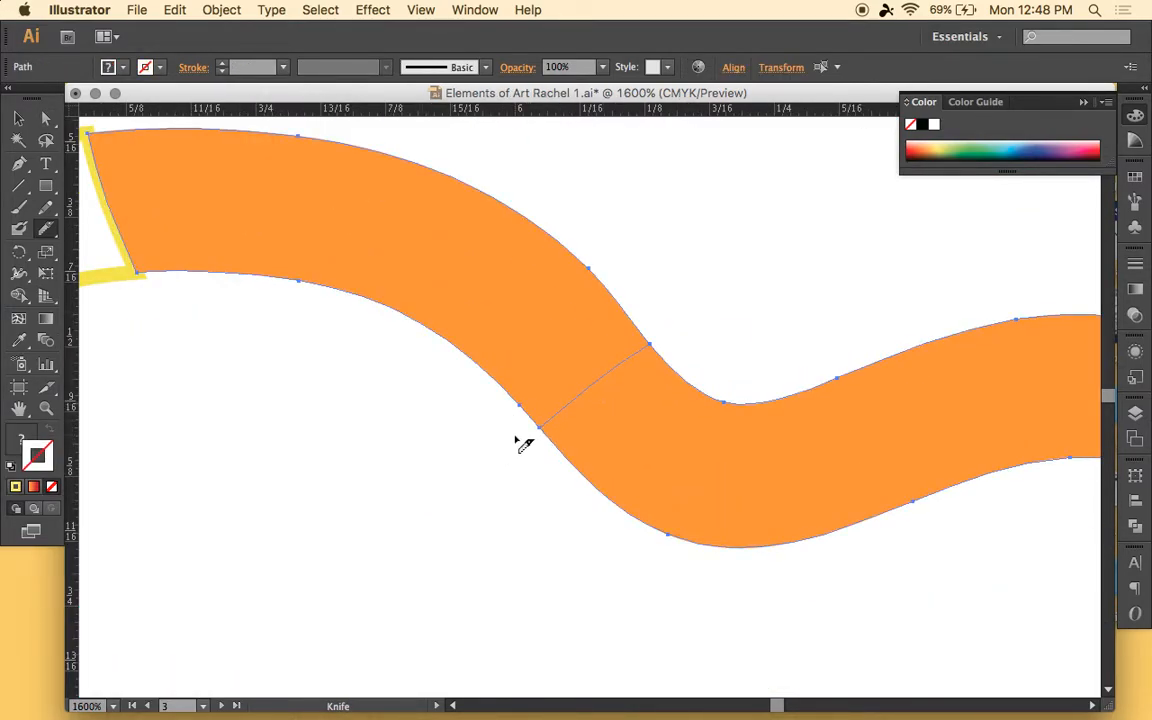
{"action": "key", "text": "super+shift+a"}
{"action": "key", "text": "v"}
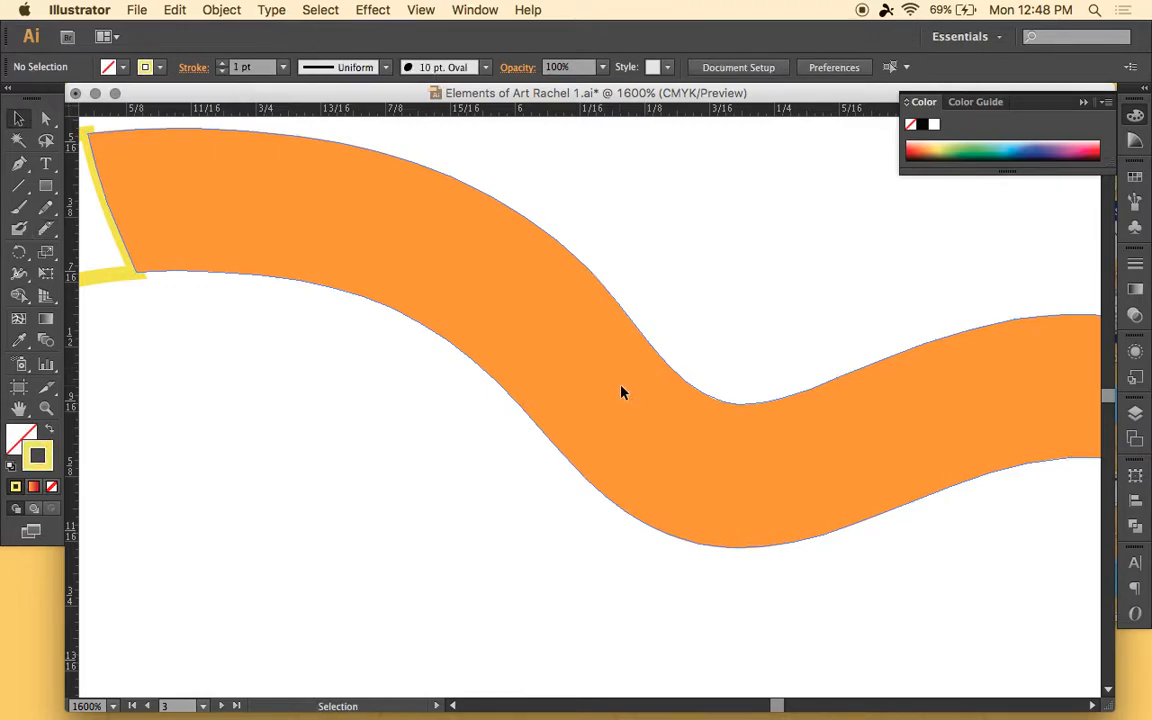
Step: Ungroup the group containing the orange shape, clear the selection, and select the shape again
{"action": "left_click", "coordinate": [235, 160]}
{"action": "right_click", "coordinate": [276, 231]}
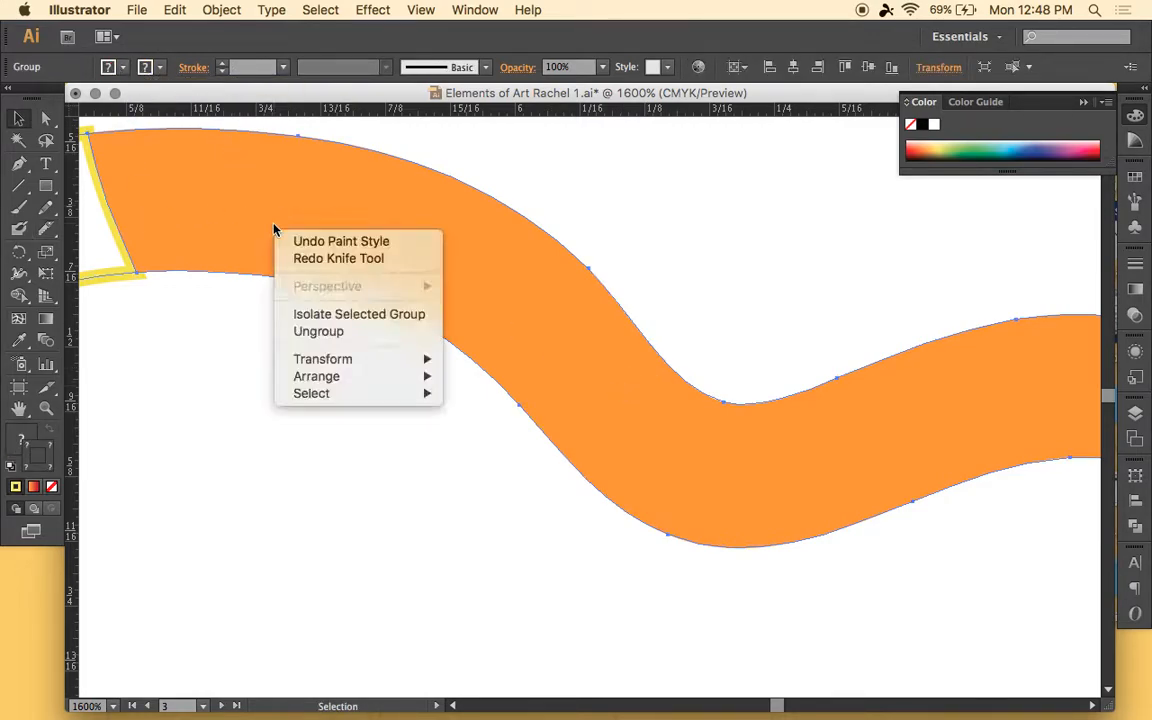
{"action": "left_click", "coordinate": [243, 208]}
{"action": "right_click", "coordinate": [250, 218]}
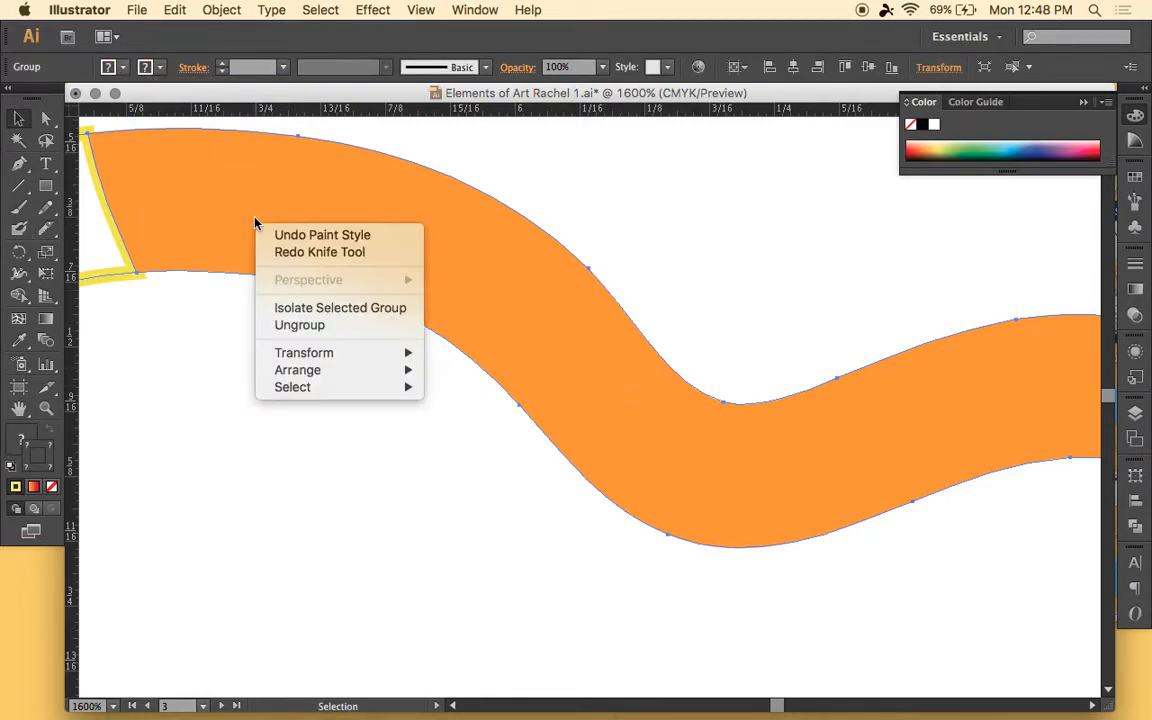
{"action": "left_click", "coordinate": [296, 327]}
{"action": "left_click", "coordinate": [257, 360]}
{"action": "left_click", "coordinate": [365, 213]}
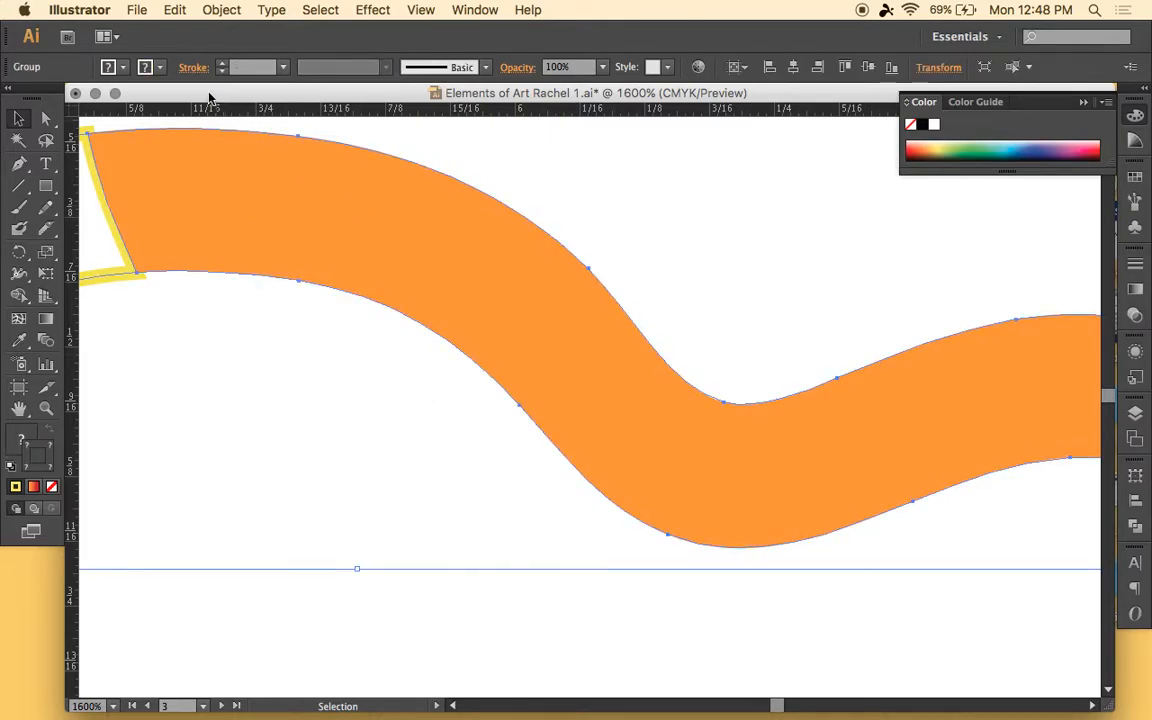
Step: Isolate the group containing the orange shape and change that shape's fill to the yellow swatch
{"action": "double_click", "coordinate": [206, 180]}
{"action": "left_click", "coordinate": [208, 181]}
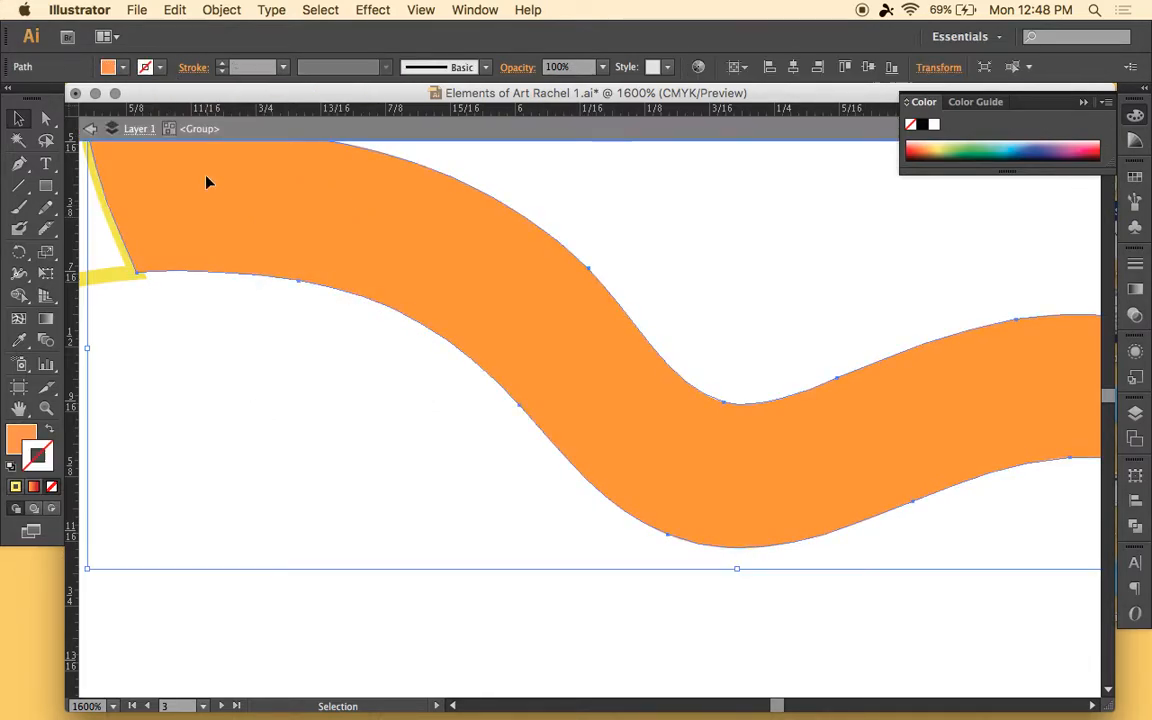
{"action": "left_click", "coordinate": [110, 68]}
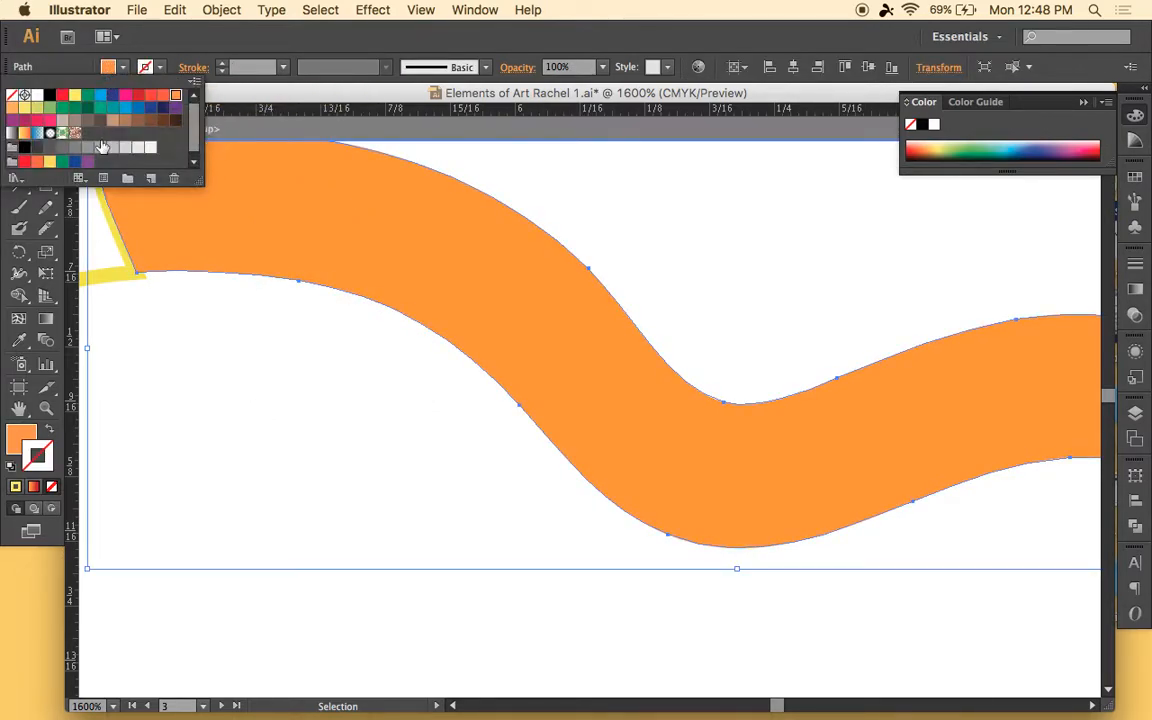
{"action": "left_click", "coordinate": [26, 108]}
{"action": "left_click", "coordinate": [253, 364]}
{"action": "left_click", "coordinate": [253, 364]}
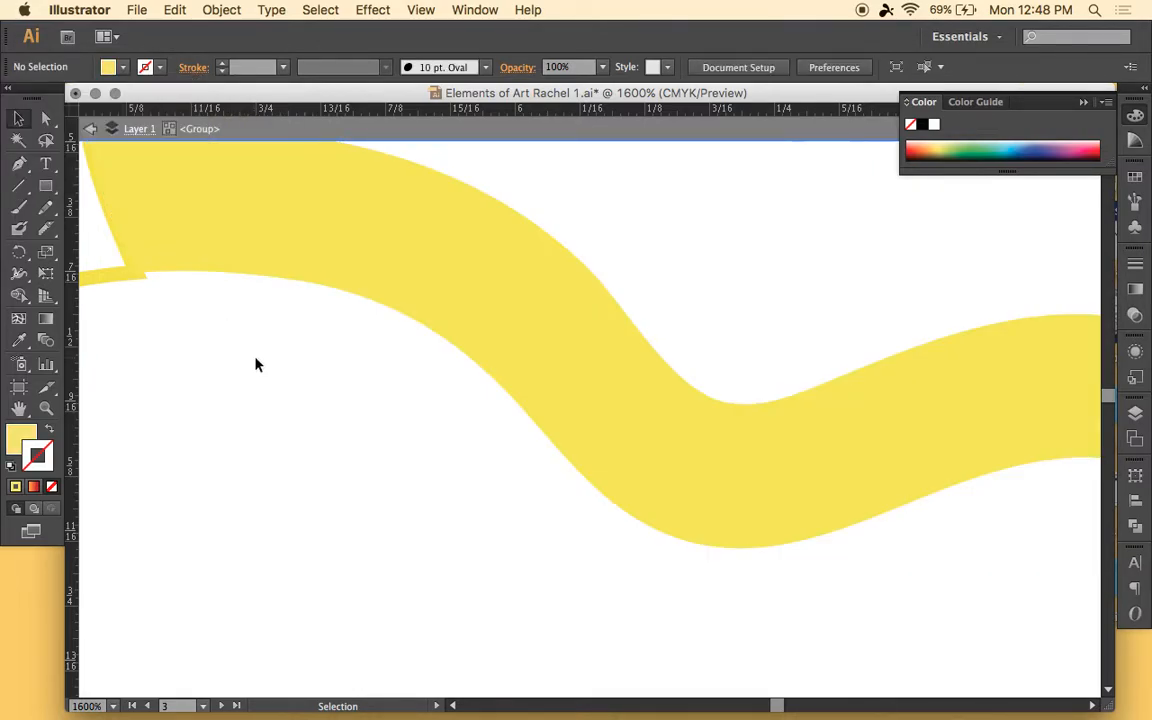
Step: Slice across the yellow-filled shape's upper slope with the Knife tool and pull the left-hand piece up and to the left
{"action": "scroll", "coordinate": [466, 278], "scroll_direction": "up", "scroll_amount": 3}
{"action": "left_click", "coordinate": [47, 230]}
{"action": "left_click_drag", "start_coordinate": [537, 241], "coordinate": [358, 476]}
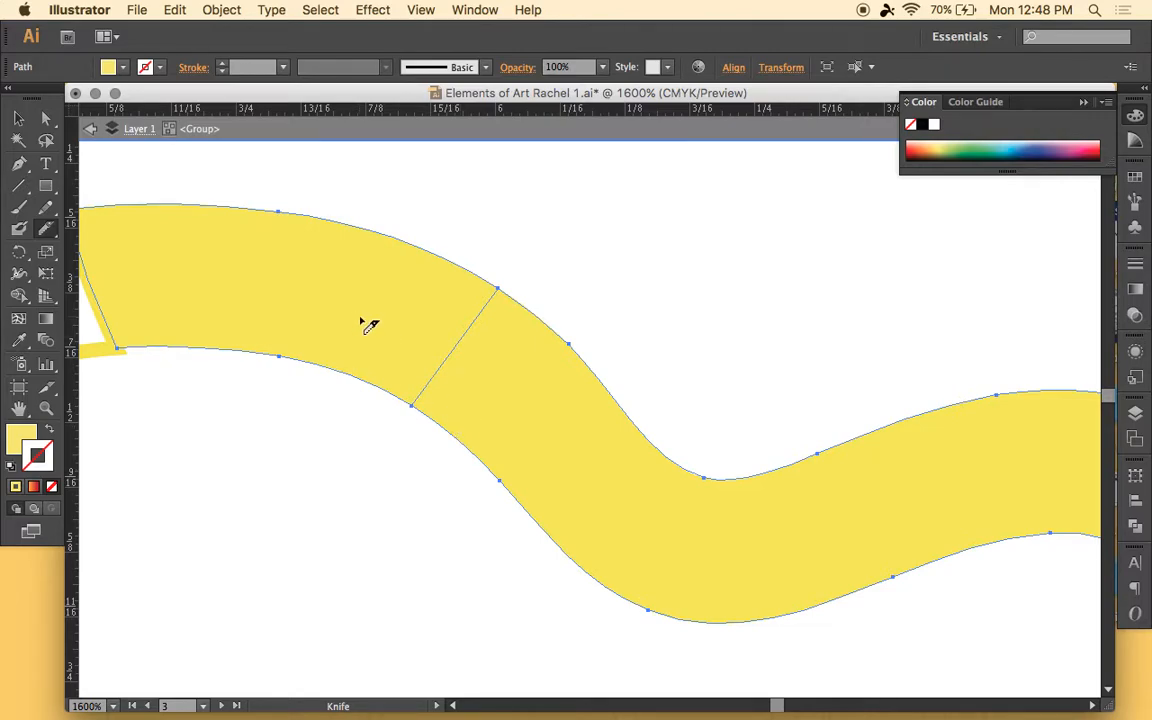
{"action": "key", "text": "v"}
{"action": "double_click", "coordinate": [426, 335]}
{"action": "left_click_drag", "start_coordinate": [427, 332], "coordinate": [335, 300]}
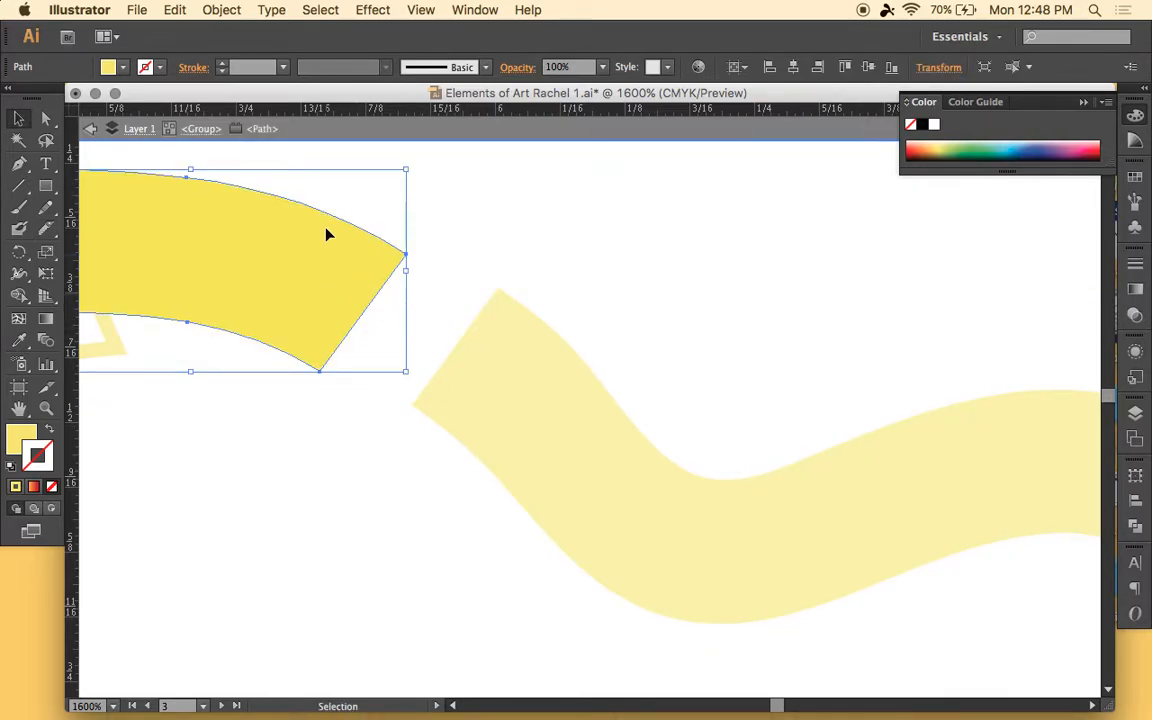
Step: Undo the piece's move and the Knife cut, and return to the isolated group
{"action": "key", "text": "ctrl+z"}
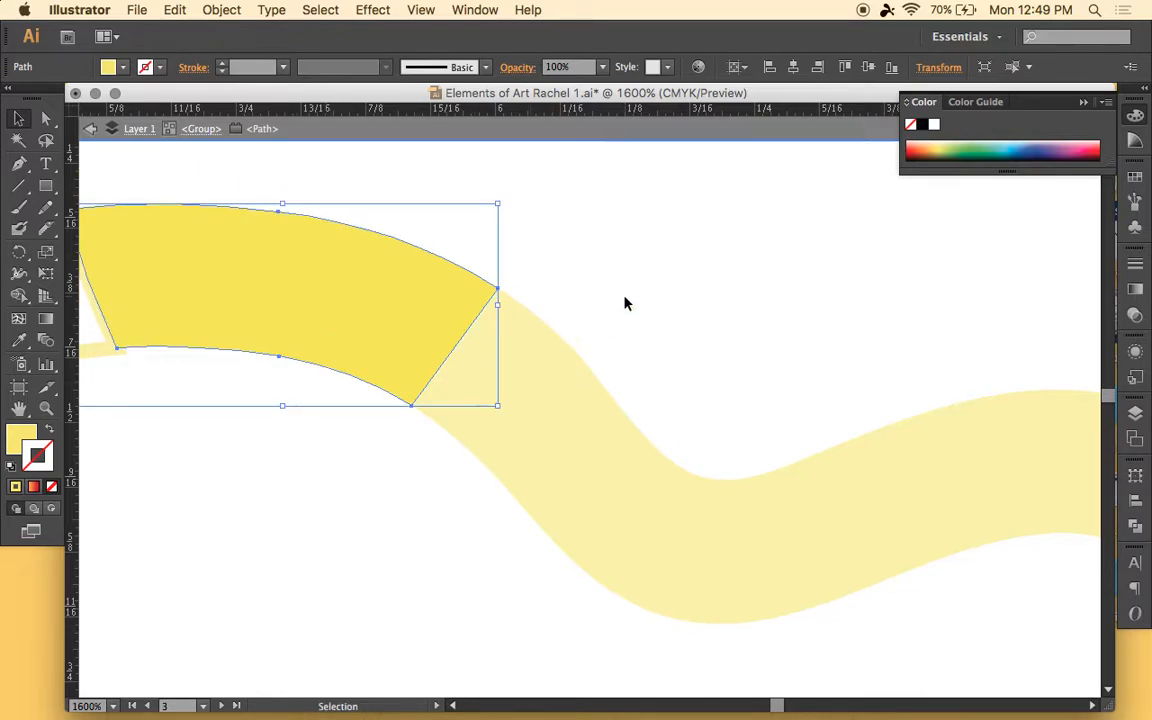
{"action": "left_click", "coordinate": [200, 129]}
{"action": "left_click", "coordinate": [136, 129]}
{"action": "double_click", "coordinate": [489, 373]}
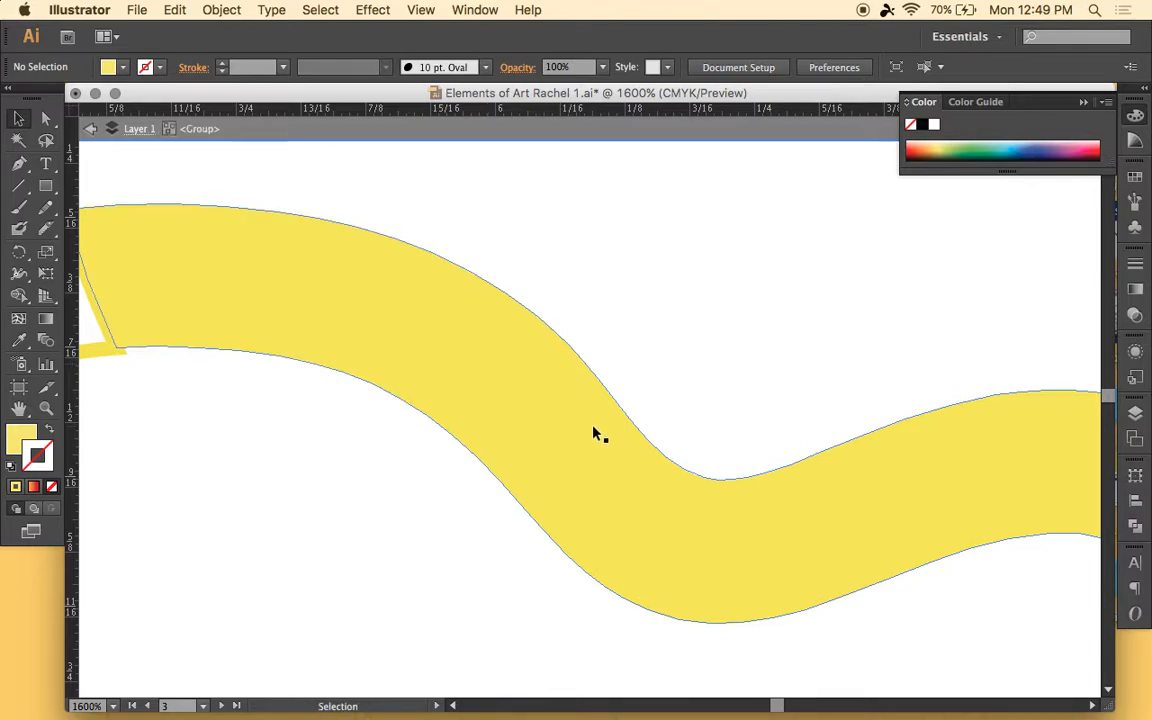
Step: Slice through the dip of the yellow-filled shape with the Knife tool, pull the right-hand piece away, and undo the changes
{"action": "left_click", "coordinate": [240, 305]}
{"action": "left_click", "coordinate": [45, 228]}
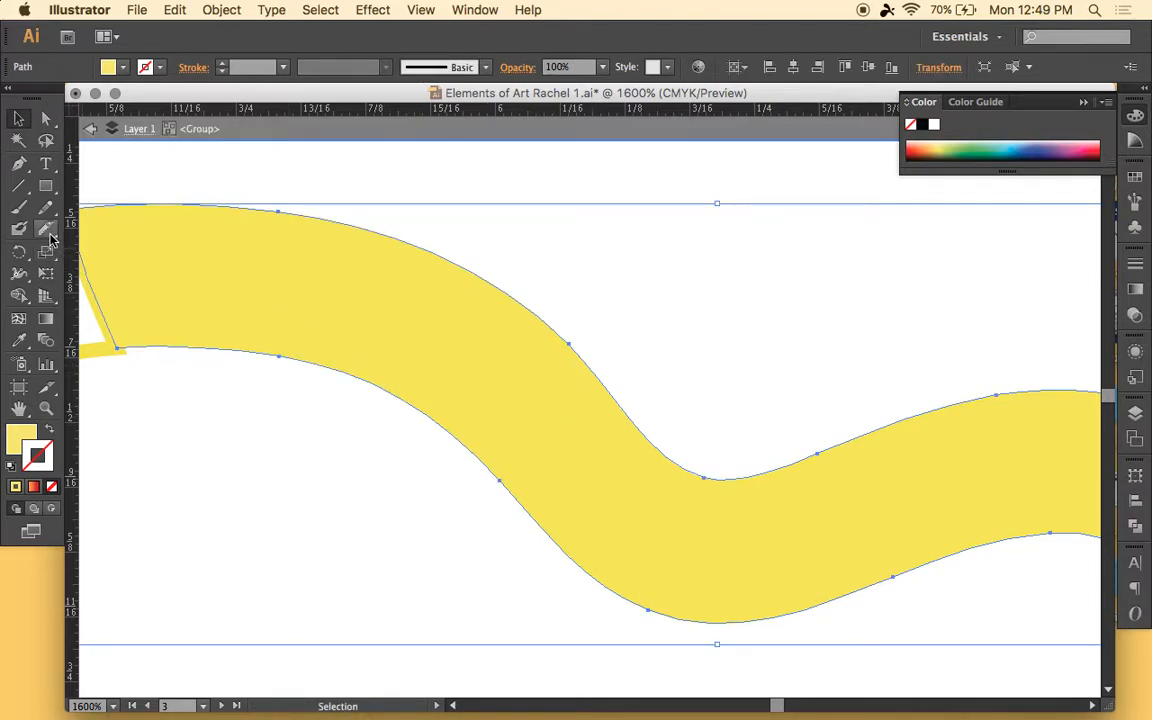
{"action": "scroll", "coordinate": [577, 362], "scroll_direction": "down", "scroll_amount": 3}
{"action": "left_click_drag", "start_coordinate": [684, 306], "coordinate": [607, 591]}
{"action": "key", "text": "v"}
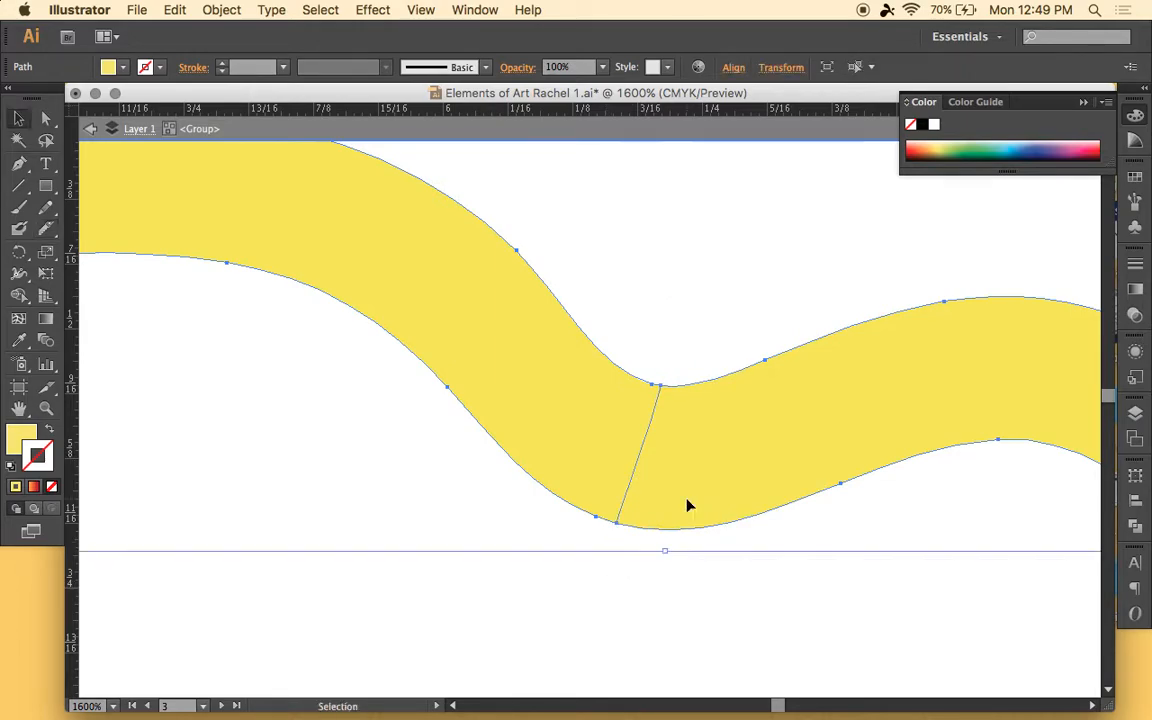
{"action": "left_click_drag", "start_coordinate": [689, 506], "coordinate": [843, 506]}
{"action": "key", "text": "super+z"}
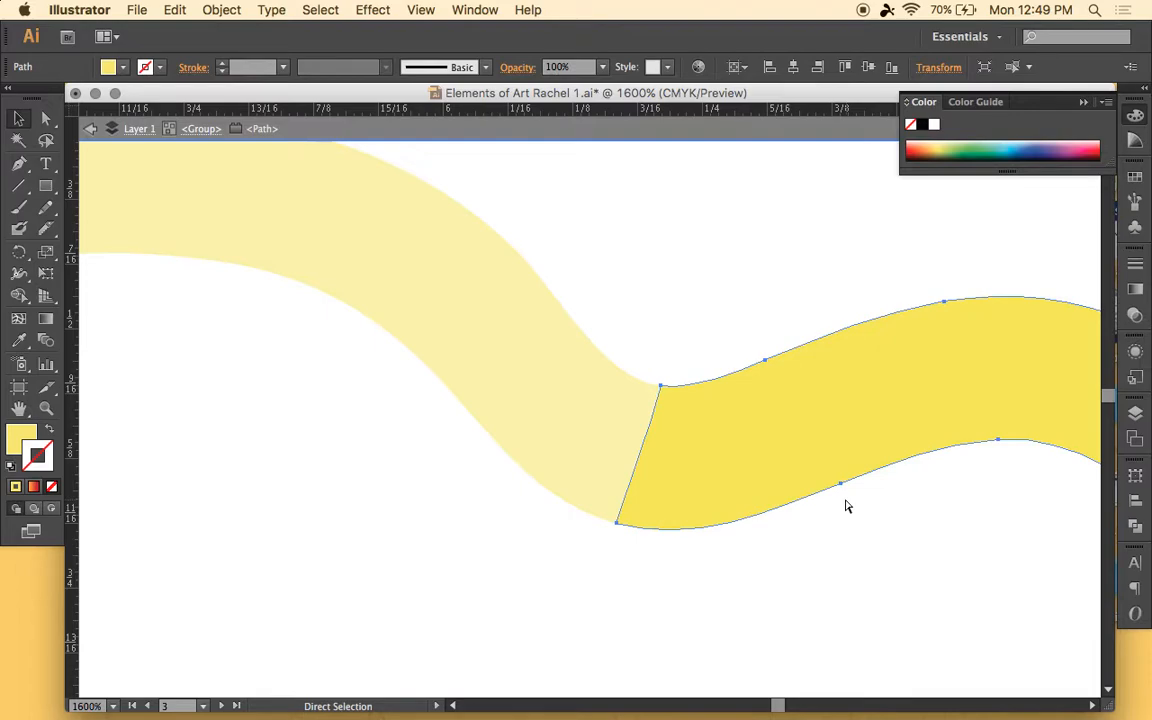
Step: Leave isolation mode and return to the full artwork with nothing selected
{"action": "left_click", "coordinate": [137, 131]}
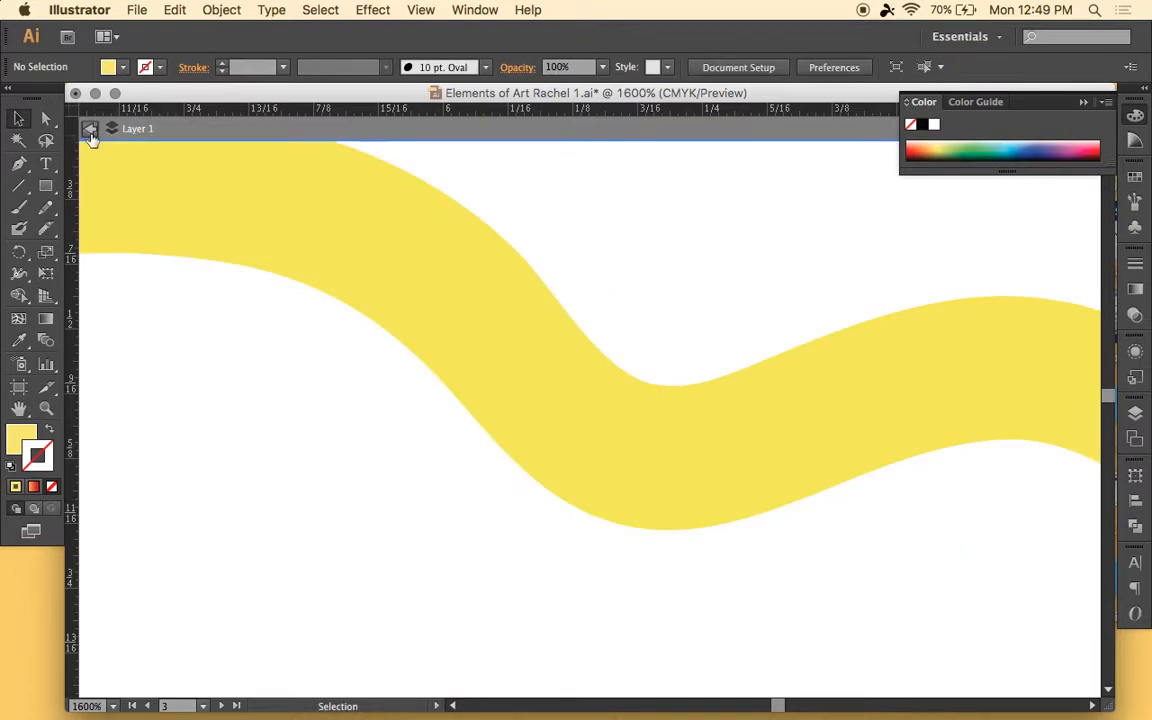
{"action": "double_click", "coordinate": [329, 244]}
{"action": "left_click", "coordinate": [362, 588]}
{"action": "left_click", "coordinate": [90, 129]}
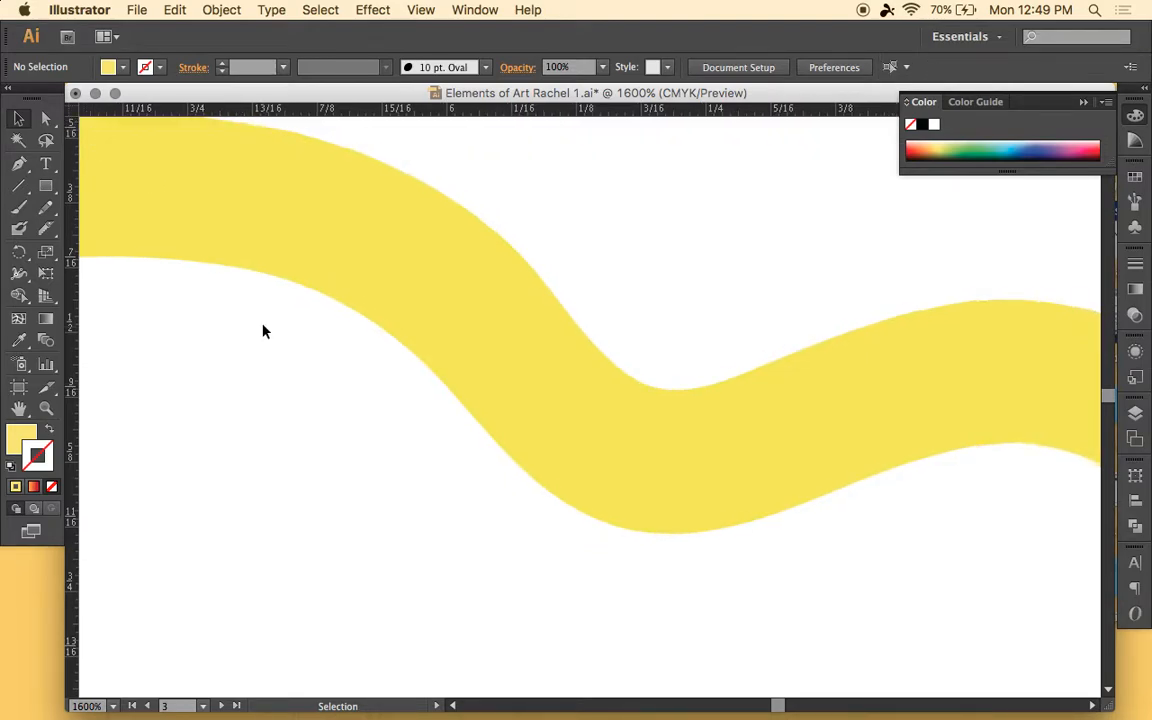
Step: Examine the stroked and filled halves of the yellow wavy shape together at 600% zoom
{"action": "scroll", "coordinate": [262, 331], "scroll_direction": "left", "scroll_amount": 3}
{"action": "scroll", "coordinate": [262, 331], "scroll_direction": "up", "scroll_amount": 2}
{"action": "key", "text": "super+minus"}
{"action": "key", "text": "super+minus"}
{"action": "scroll", "coordinate": [262, 331], "scroll_direction": "left", "scroll_amount": 4}
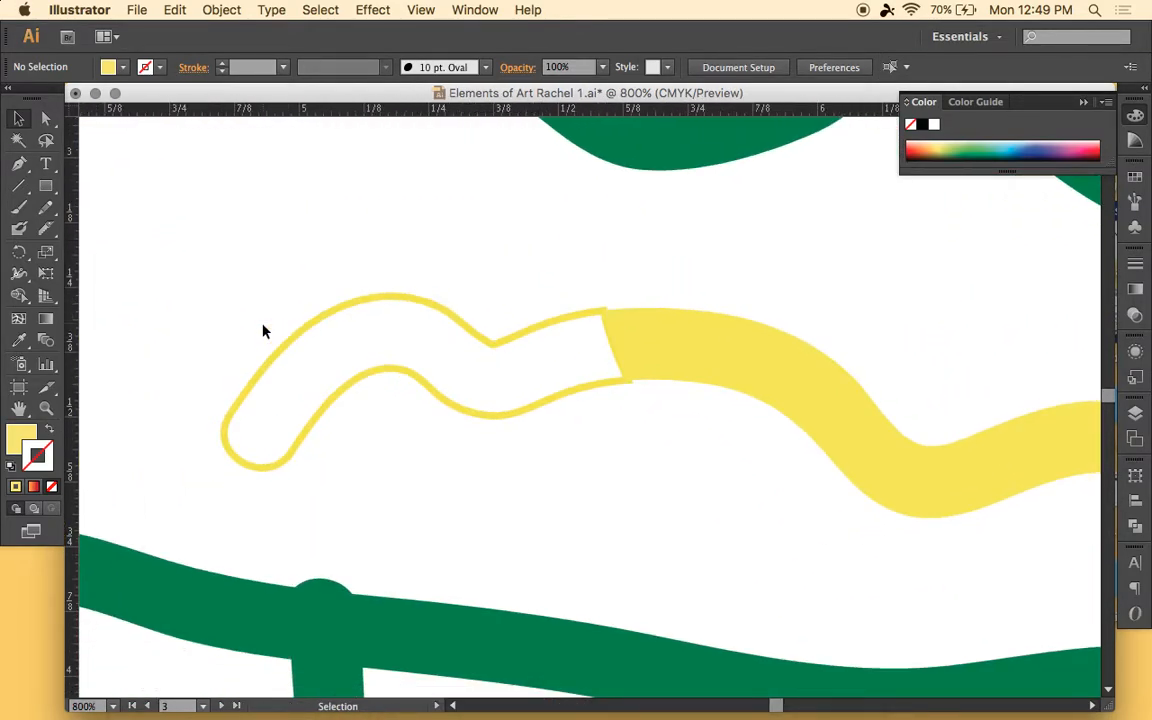
{"action": "key", "text": "super+minus"}
{"action": "scroll", "coordinate": [490, 436], "scroll_direction": "down", "scroll_amount": 2}
{"action": "scroll", "coordinate": [490, 436], "scroll_direction": "right", "scroll_amount": 4}
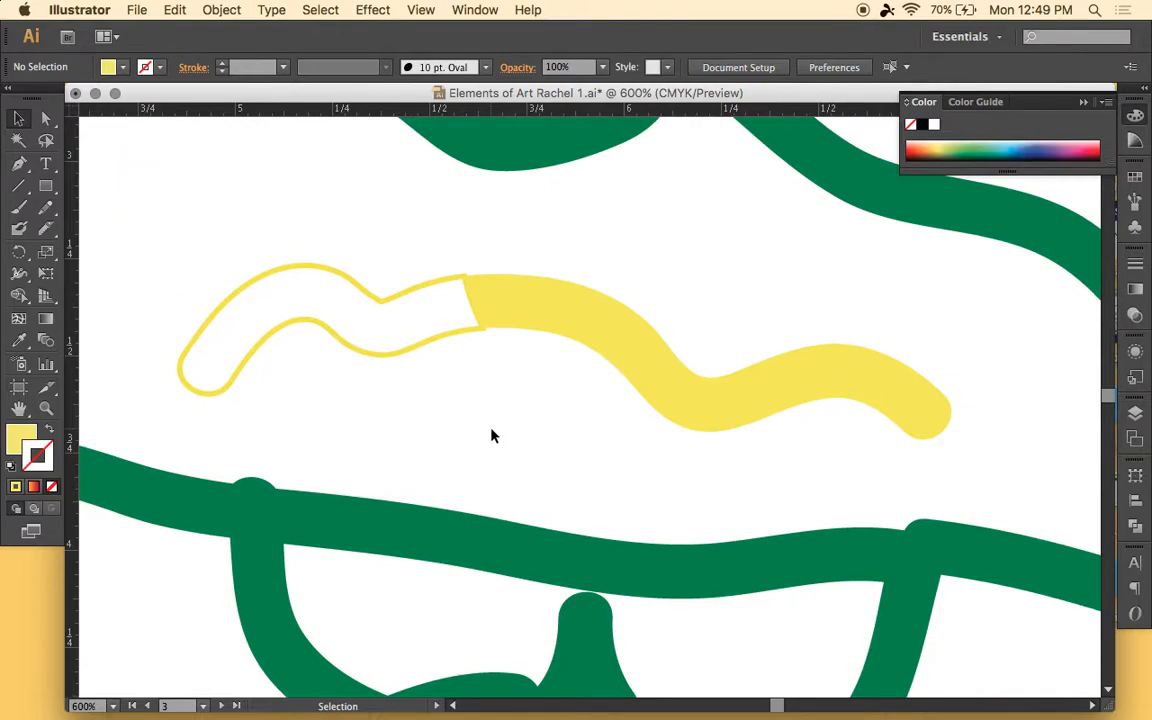
{"action": "left_click", "coordinate": [679, 398]}
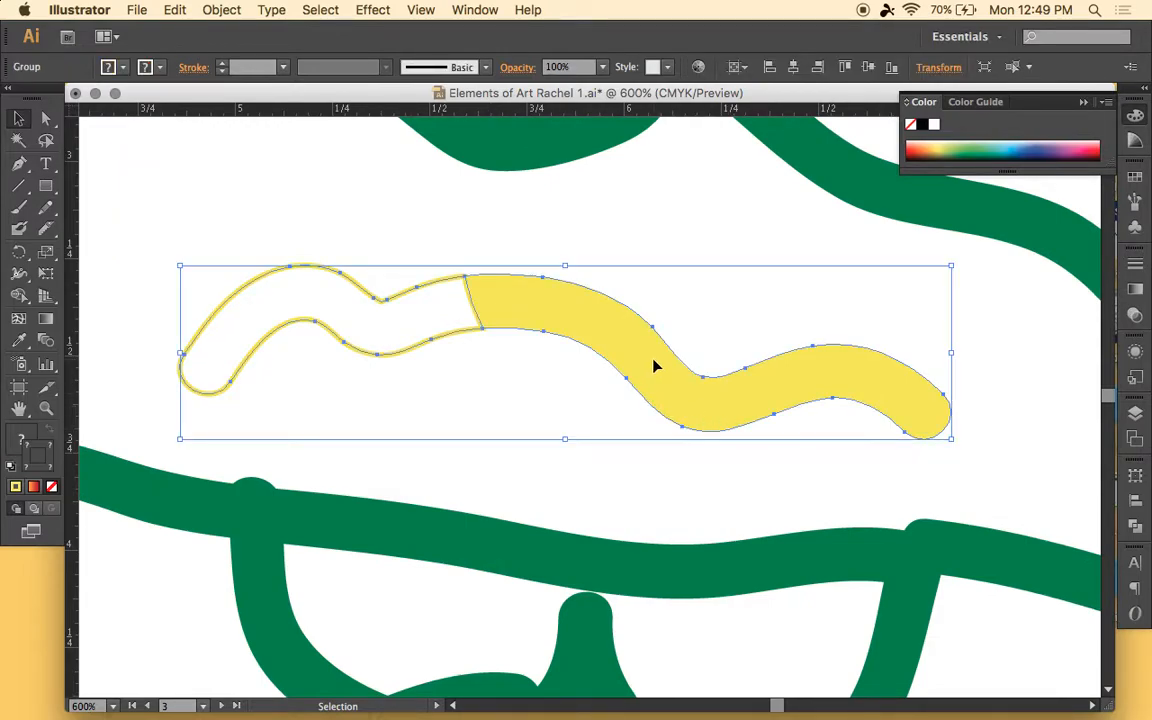
{"action": "left_click", "coordinate": [700, 267]}
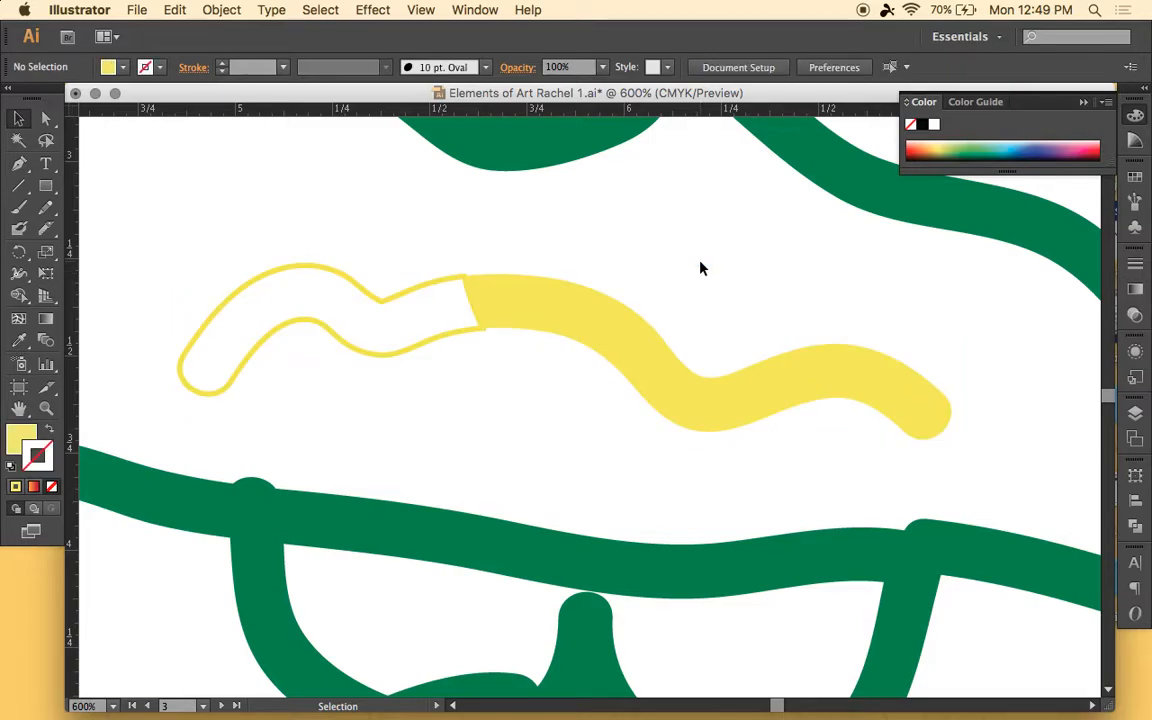
Step: Select the yellow wavy shape group and review the Knife and Eraser tools among the cutting tools
{"action": "scroll", "coordinate": [598, 378], "scroll_direction": "up", "scroll_amount": 2}
{"action": "scroll", "coordinate": [598, 378], "scroll_direction": "right", "scroll_amount": 3}
{"action": "left_click", "coordinate": [598, 378]}
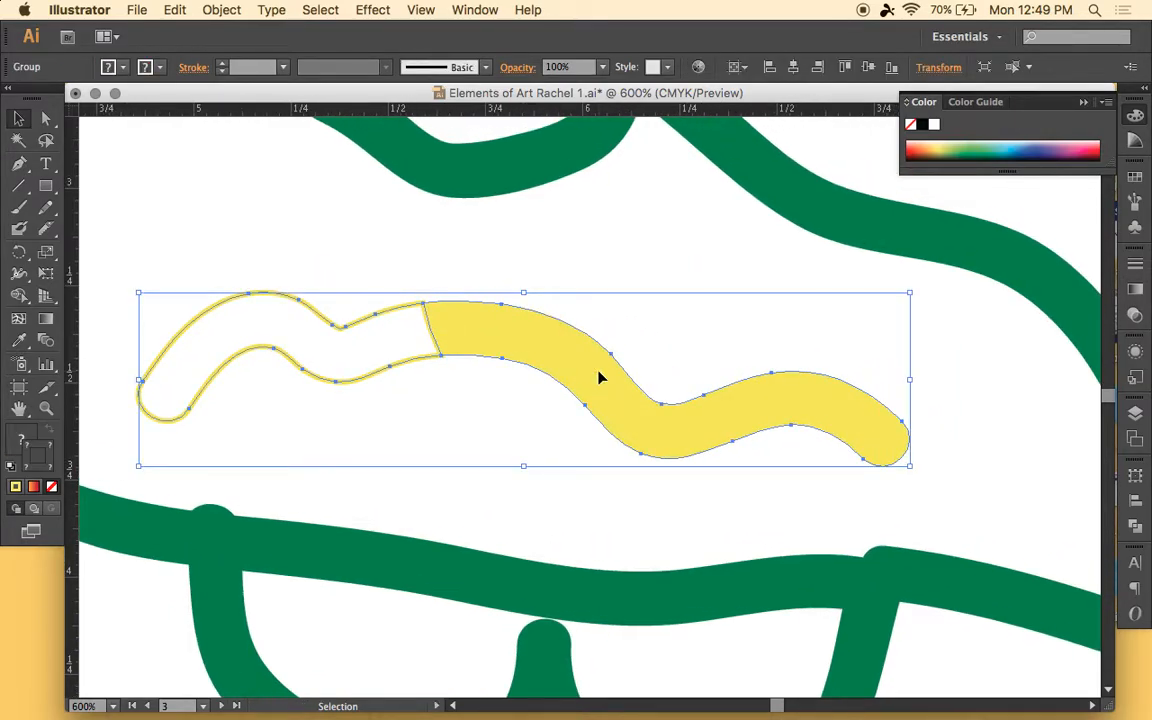
{"action": "mouse_move", "coordinate": [45, 228]}
{"action": "left_mouse_down"}
{"action": "mouse_move", "coordinate": [113, 250]}
{"action": "mouse_move", "coordinate": [124, 284]}
{"action": "left_mouse_up"}
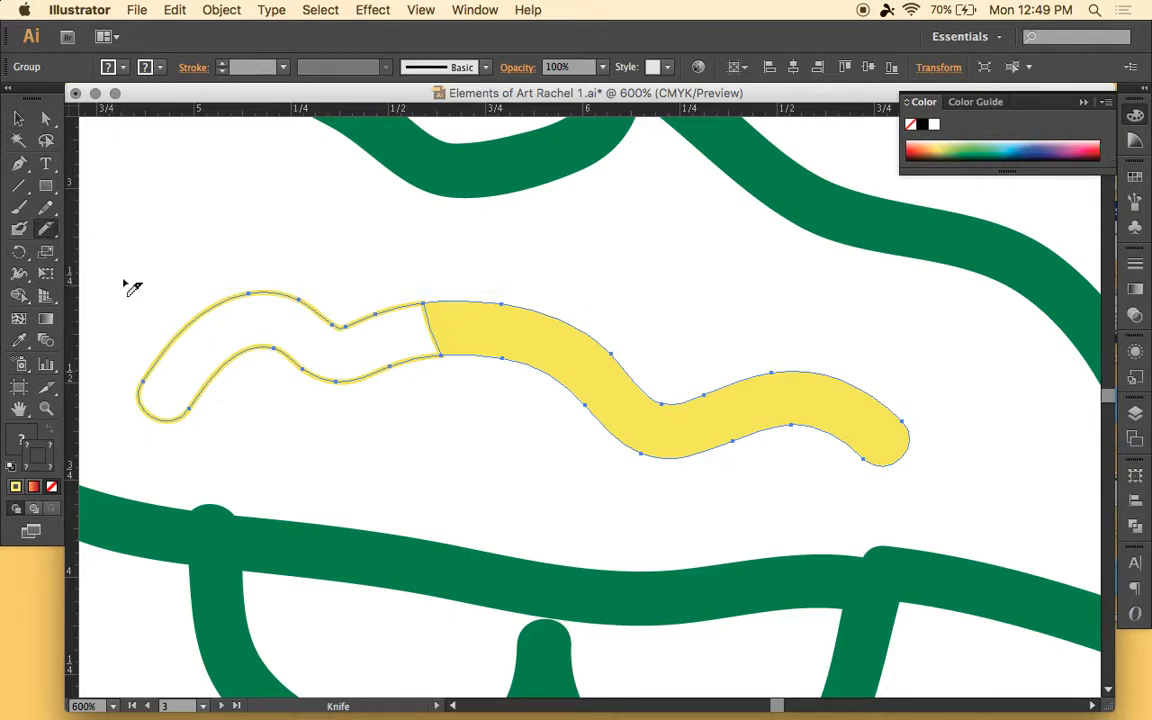
{"action": "left_click_drag", "start_coordinate": [45, 228], "coordinate": [103, 232]}
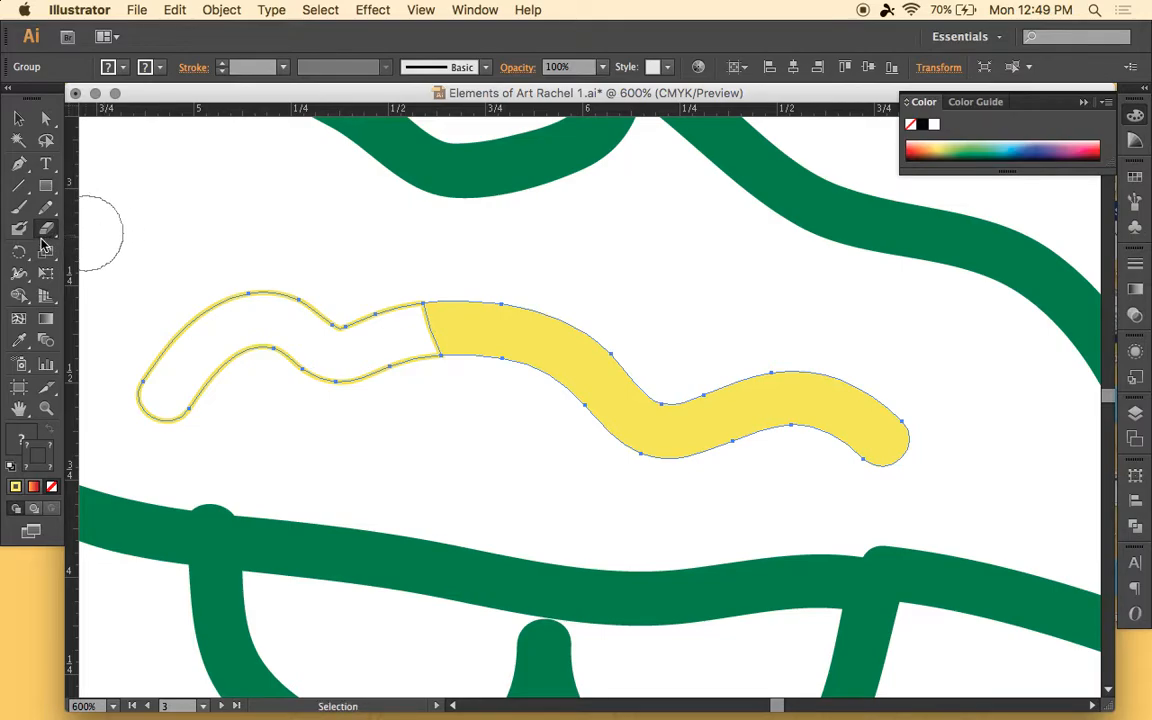
{"action": "mouse_move", "coordinate": [50, 235]}
{"action": "left_mouse_down"}
{"action": "mouse_move", "coordinate": [104, 244]}
{"action": "mouse_move", "coordinate": [120, 264]}
{"action": "mouse_move", "coordinate": [182, 252]}
{"action": "mouse_move", "coordinate": [30, 228]}
{"action": "mouse_move", "coordinate": [80, 228]}
{"action": "mouse_move", "coordinate": [116, 273]}
{"action": "left_mouse_up"}
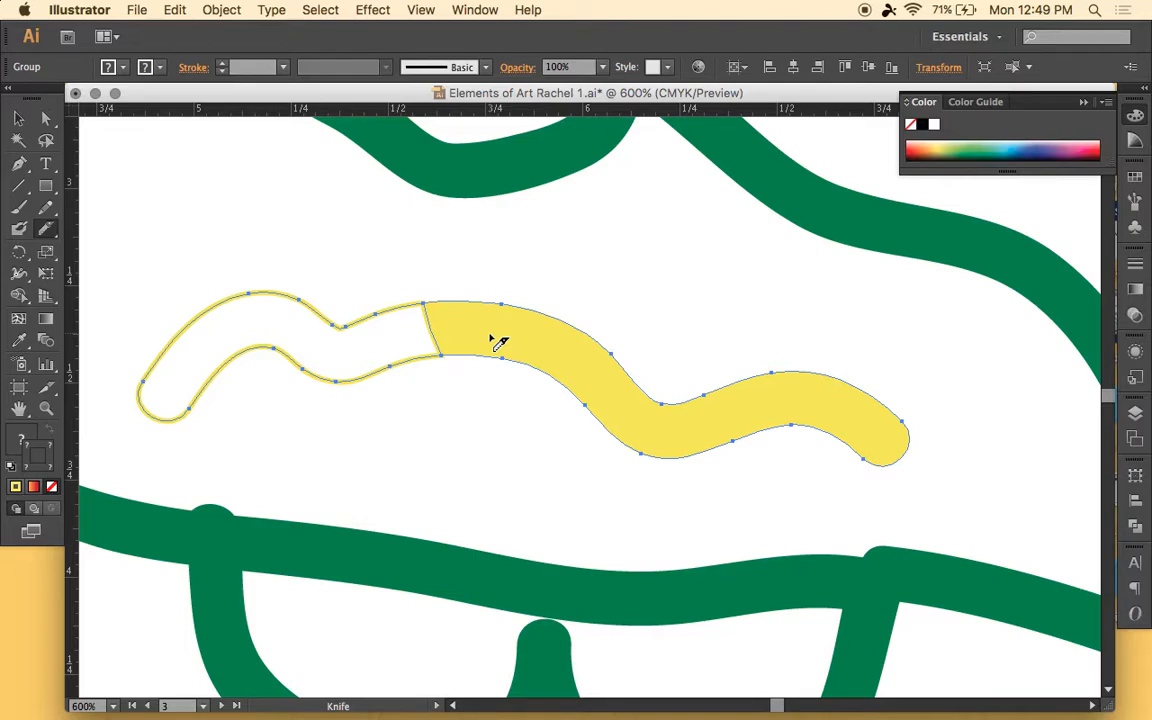
Step: Ungroup the yellow wavy shape group above the green line and clear the selection
{"action": "key", "text": "v"}
{"action": "left_click", "coordinate": [492, 270]}
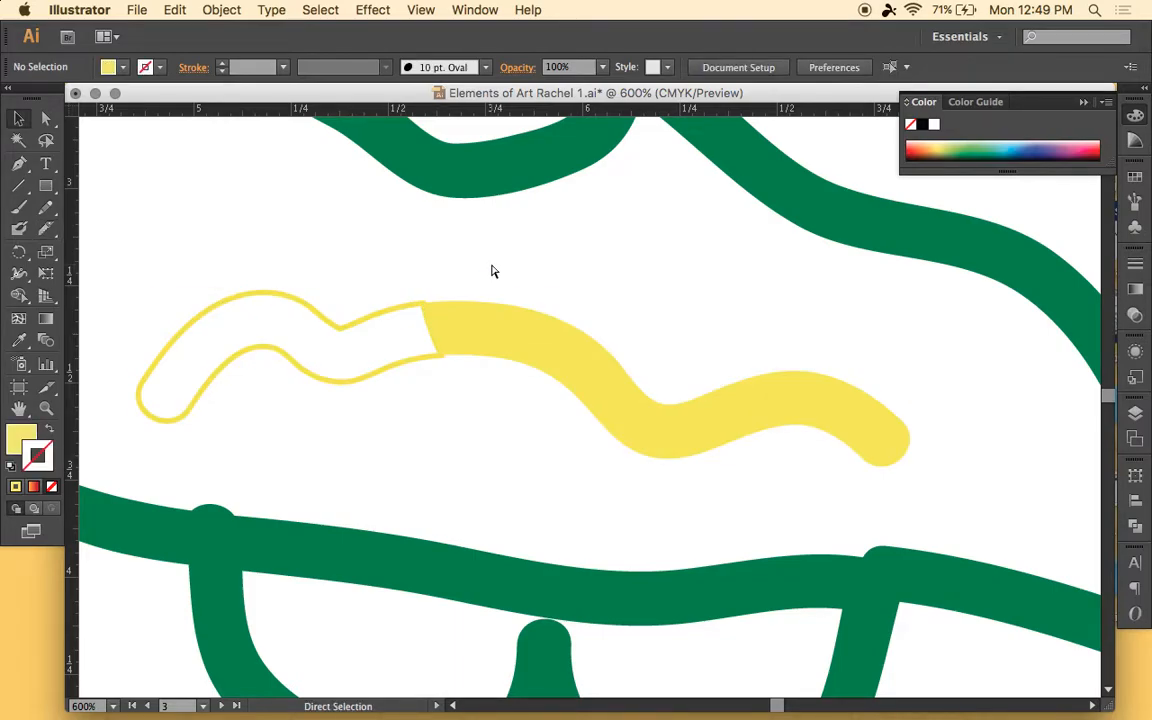
{"action": "left_click", "coordinate": [453, 321]}
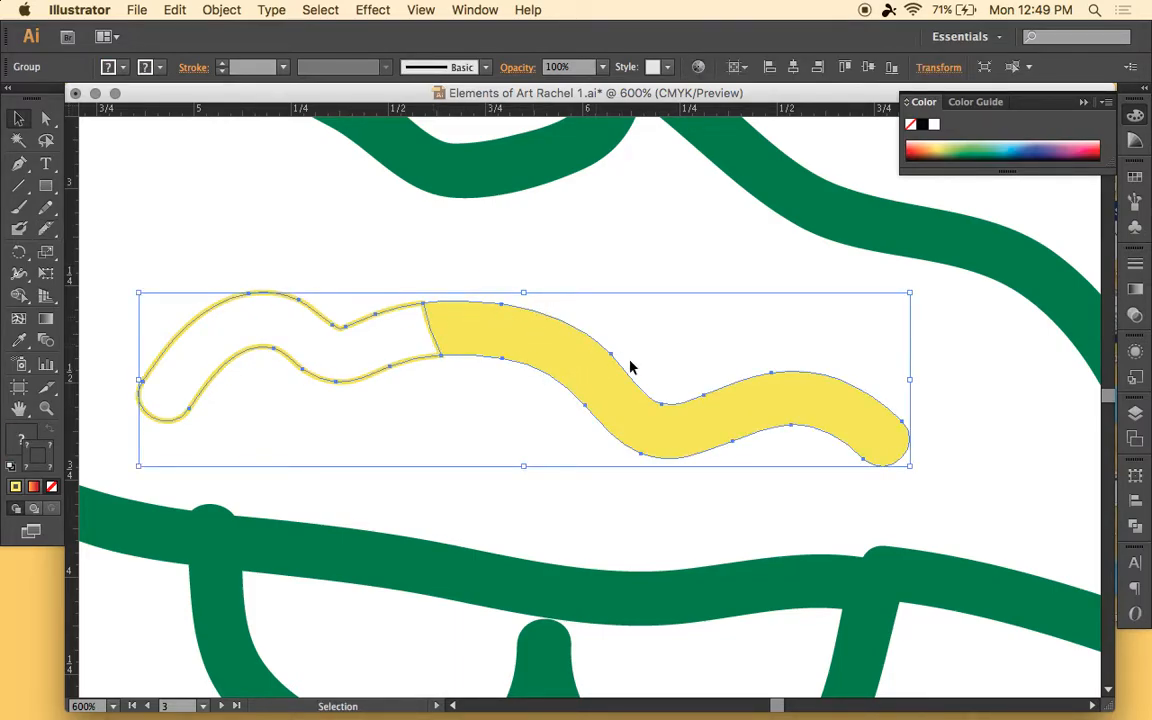
{"action": "right_click", "coordinate": [560, 353]}
{"action": "left_click", "coordinate": [580, 455]}
{"action": "left_click", "coordinate": [566, 282]}
Step: Join the two pieces of the yellow S-shaped brush path at their meeting end points, and undo a trial move of the path
{"action": "scroll", "coordinate": [566, 282], "scroll_direction": "left", "scroll_amount": 10}
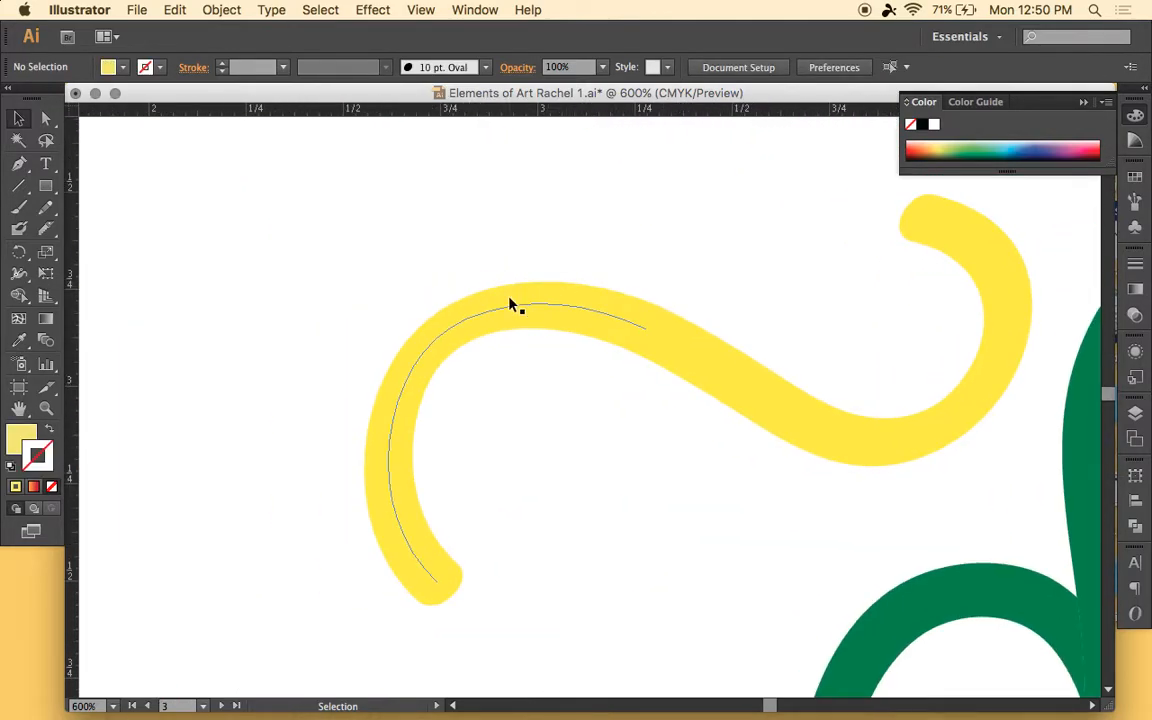
{"action": "left_click", "coordinate": [510, 303]}
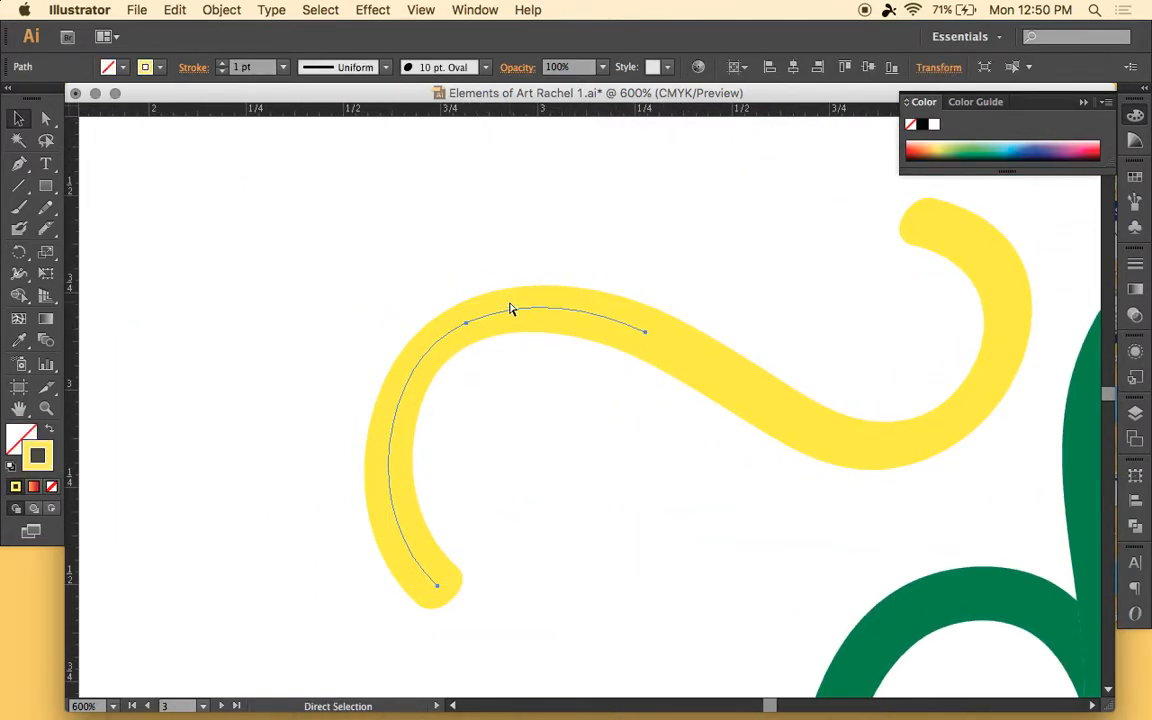
{"action": "key", "text": "super+minus"}
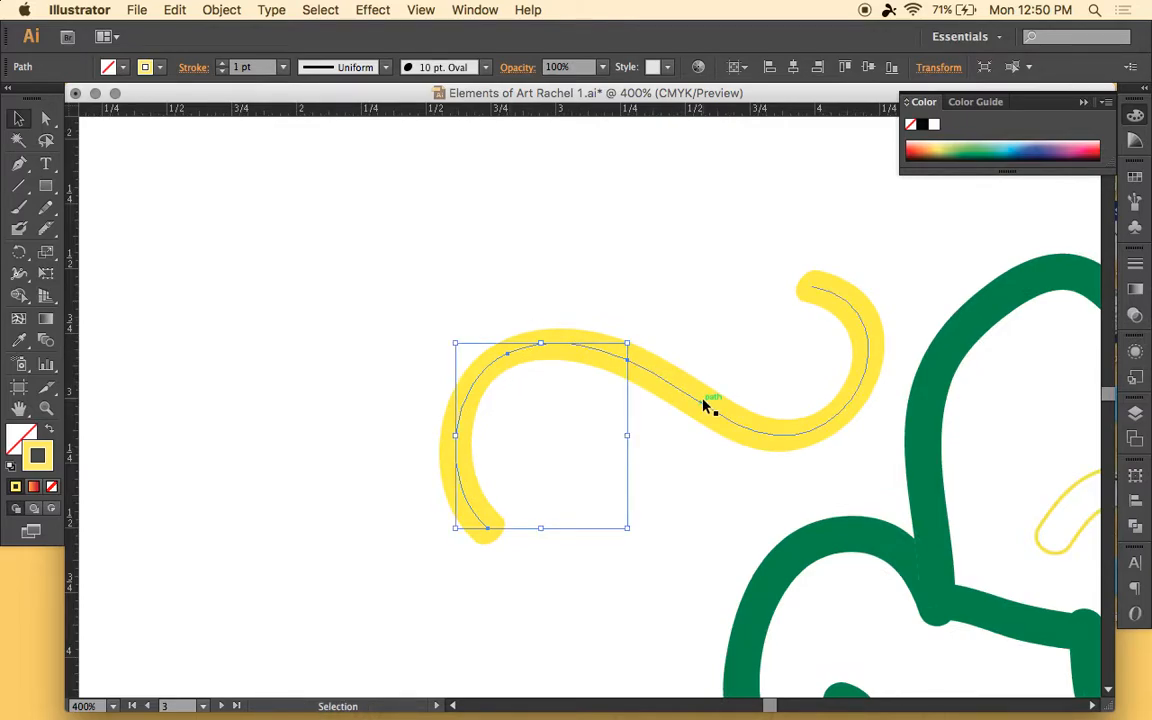
{"action": "key", "text": "a"}
{"action": "left_click_drag", "start_coordinate": [594, 303], "coordinate": [650, 408]}
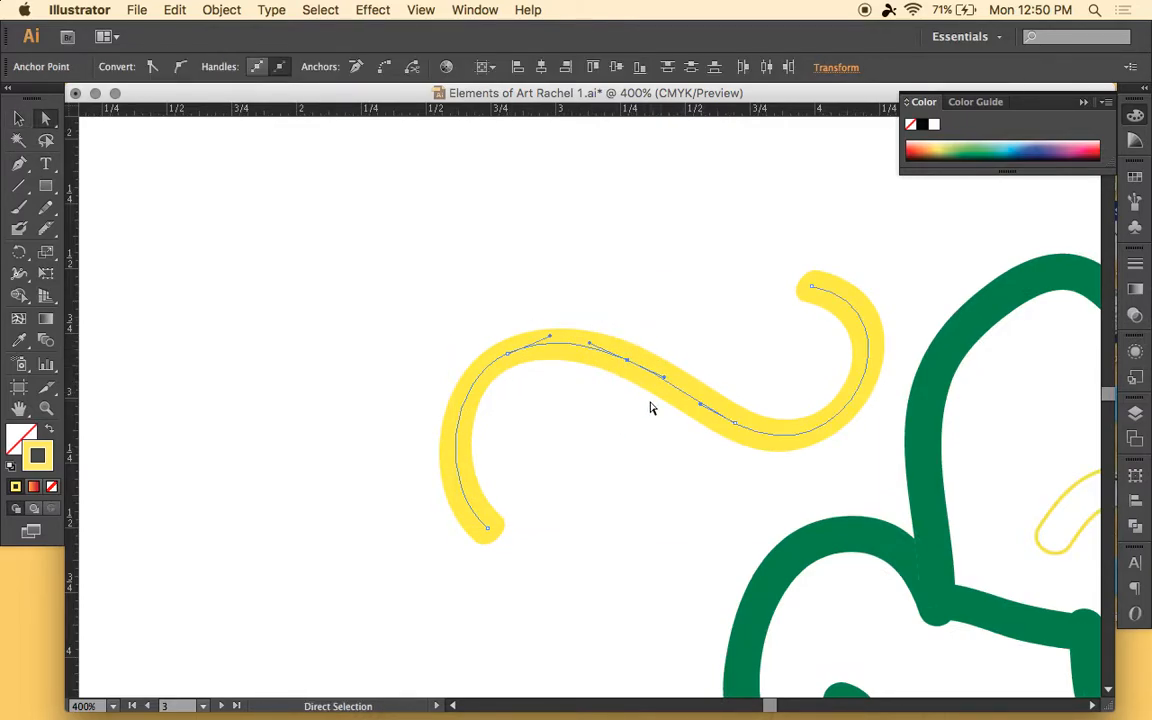
{"action": "left_click", "coordinate": [577, 400], "text": "super"}
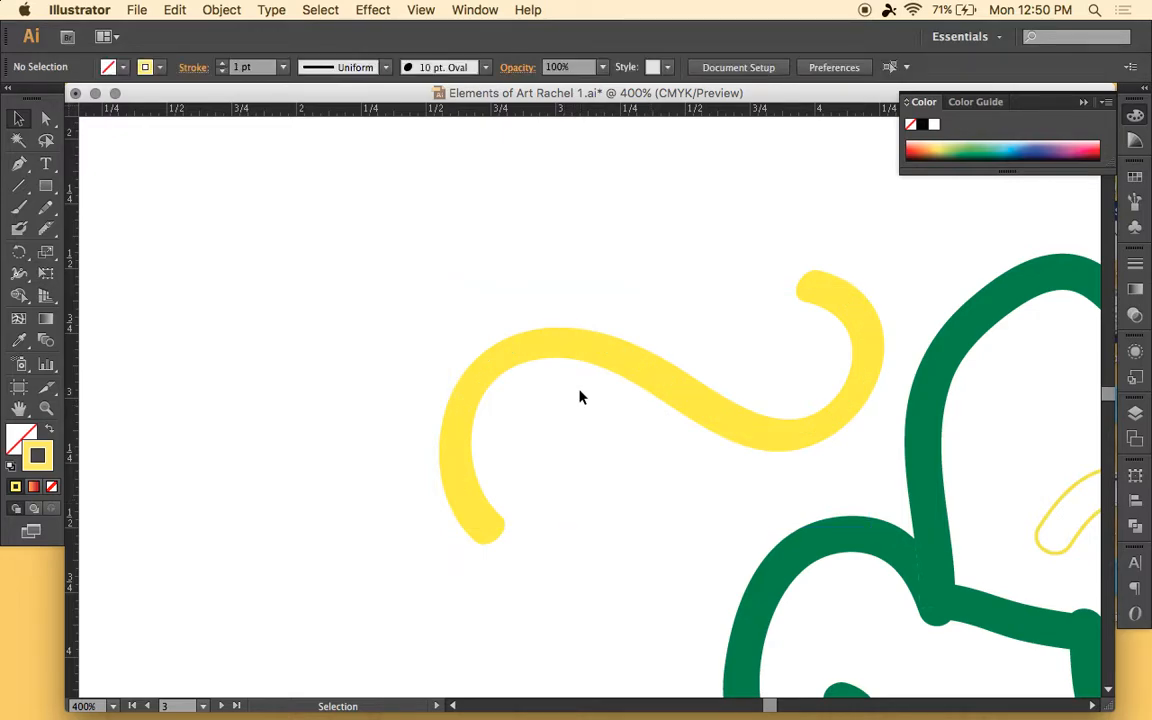
{"action": "left_click_drag", "start_coordinate": [599, 355], "coordinate": [501, 273]}
{"action": "key", "text": "super+z"}
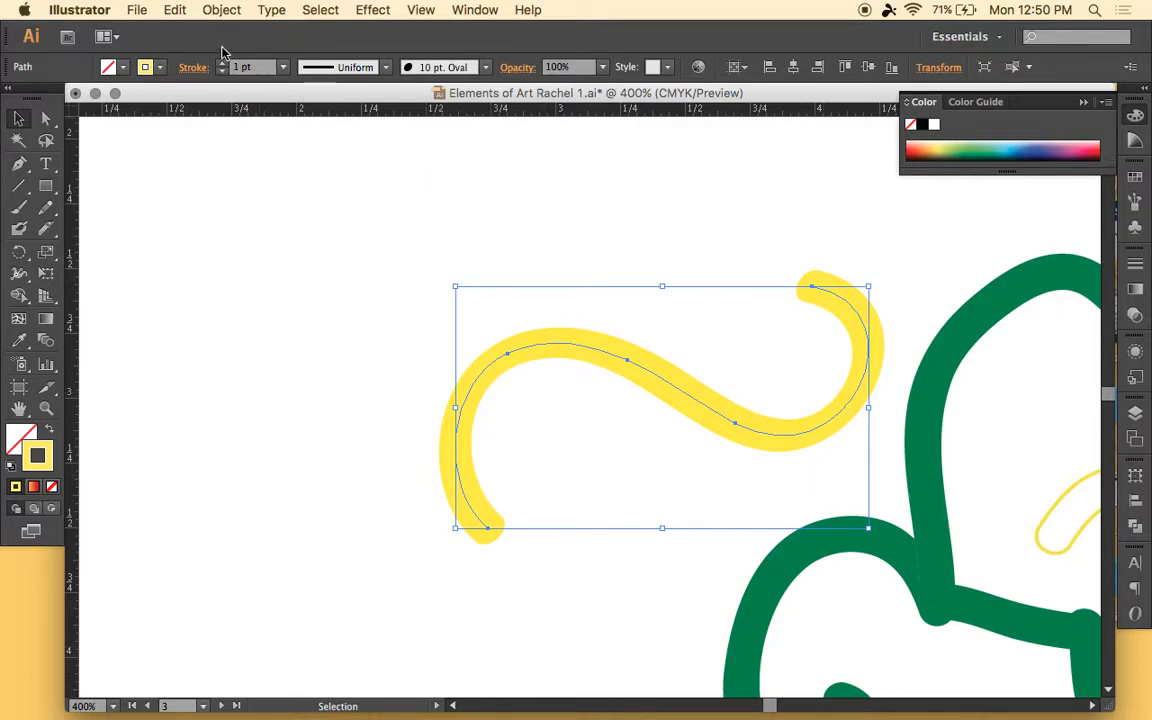
Step: Expand the appearance of the joined yellow S-shaped brush path into an outlined shape
{"action": "left_click", "coordinate": [212, 12]}
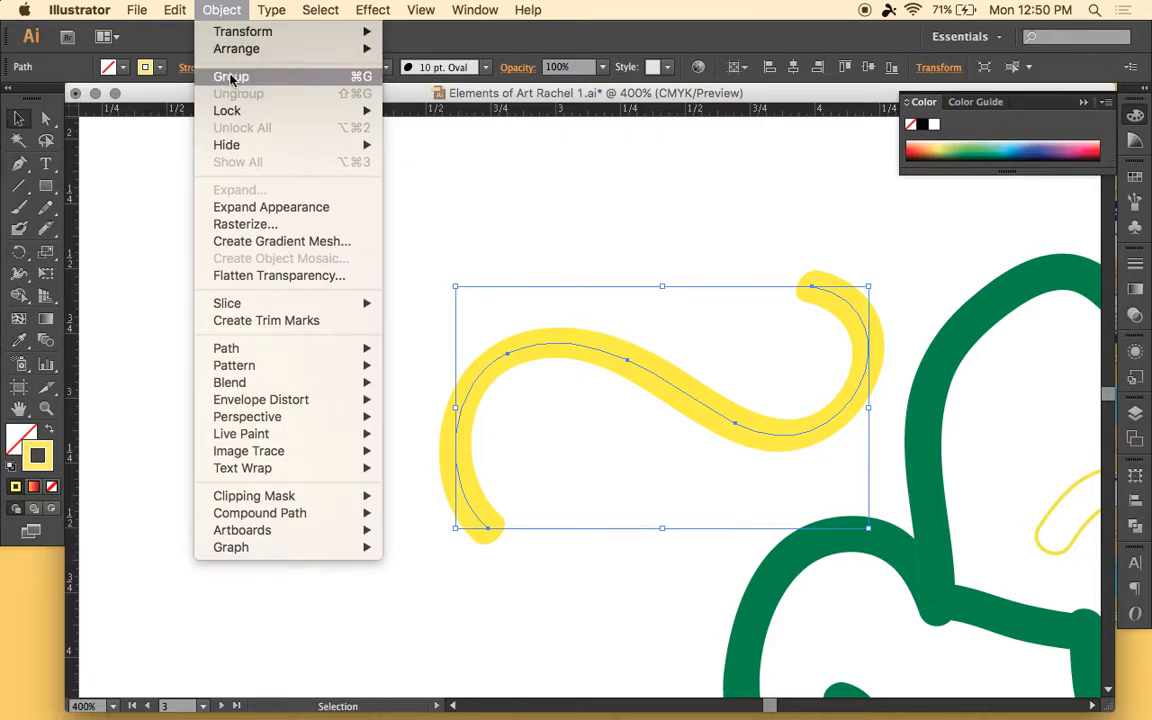
{"action": "left_click", "coordinate": [345, 209]}
{"action": "key", "text": "super+equal"}
{"action": "key", "text": "super+equal"}
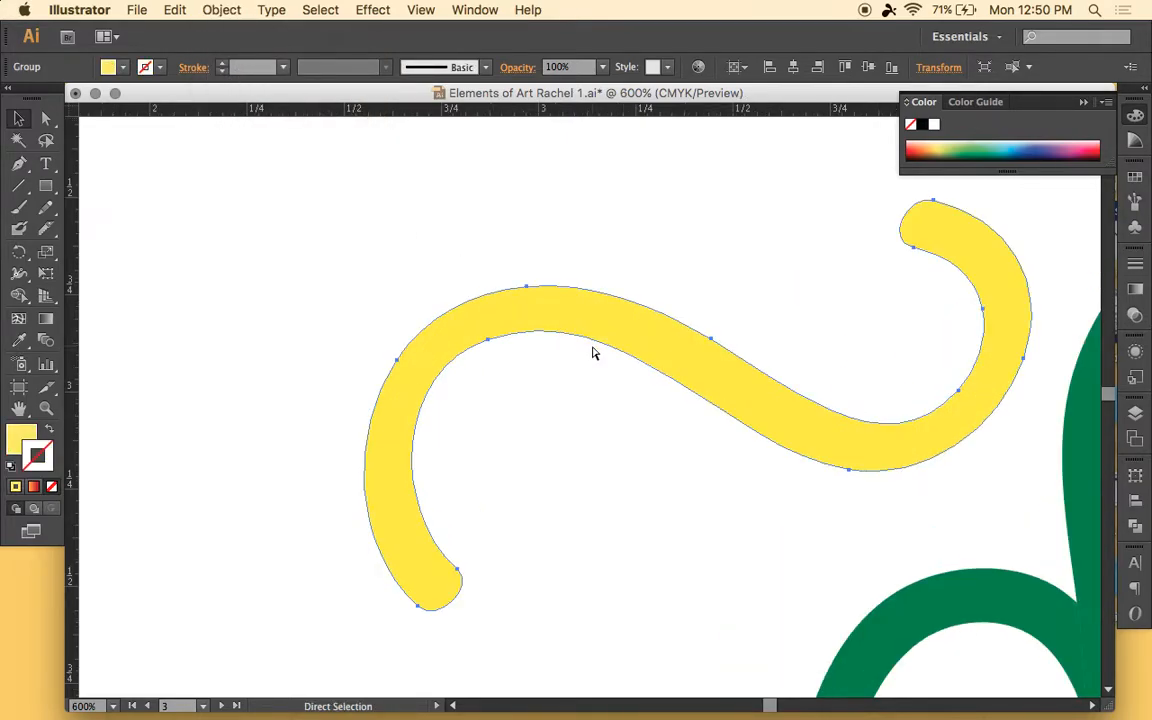
Step: Compare the yellow S-shaped path before and after expansion by repeatedly undoing and restoring the expansion
{"action": "key", "text": "a"}
{"action": "key", "text": "super+z"}
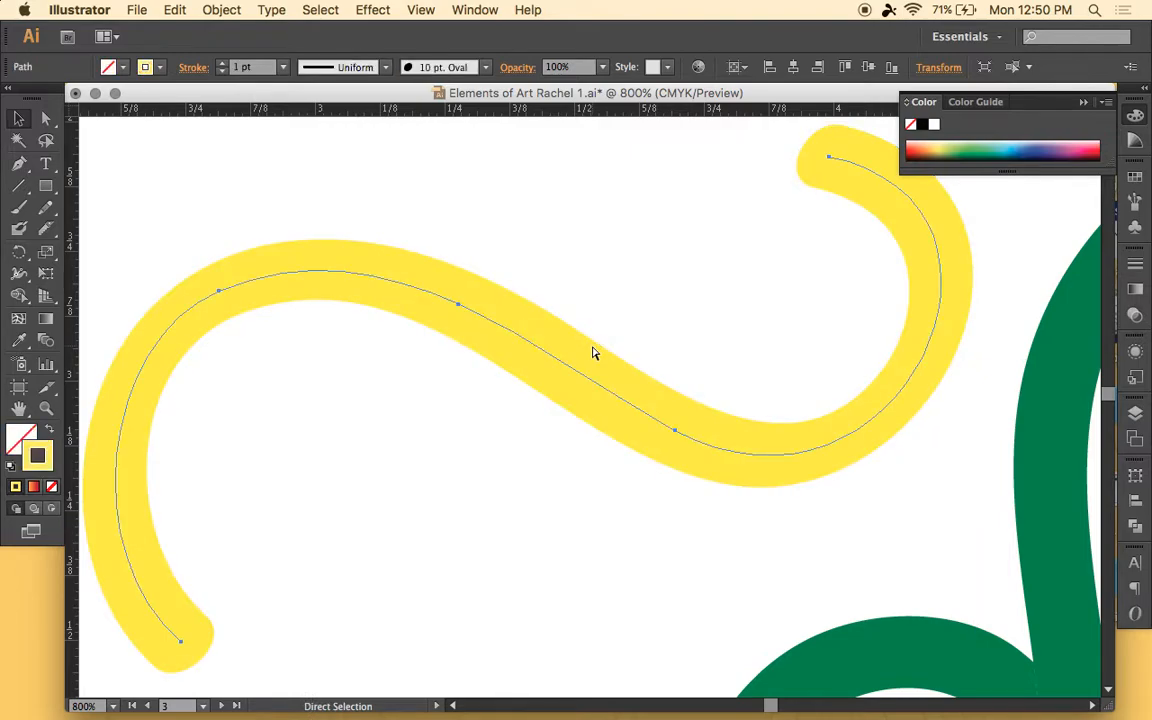
{"action": "key", "text": "super+shift+z"}
{"action": "key", "text": "super+z"}
{"action": "key", "text": "super+shift+z"}
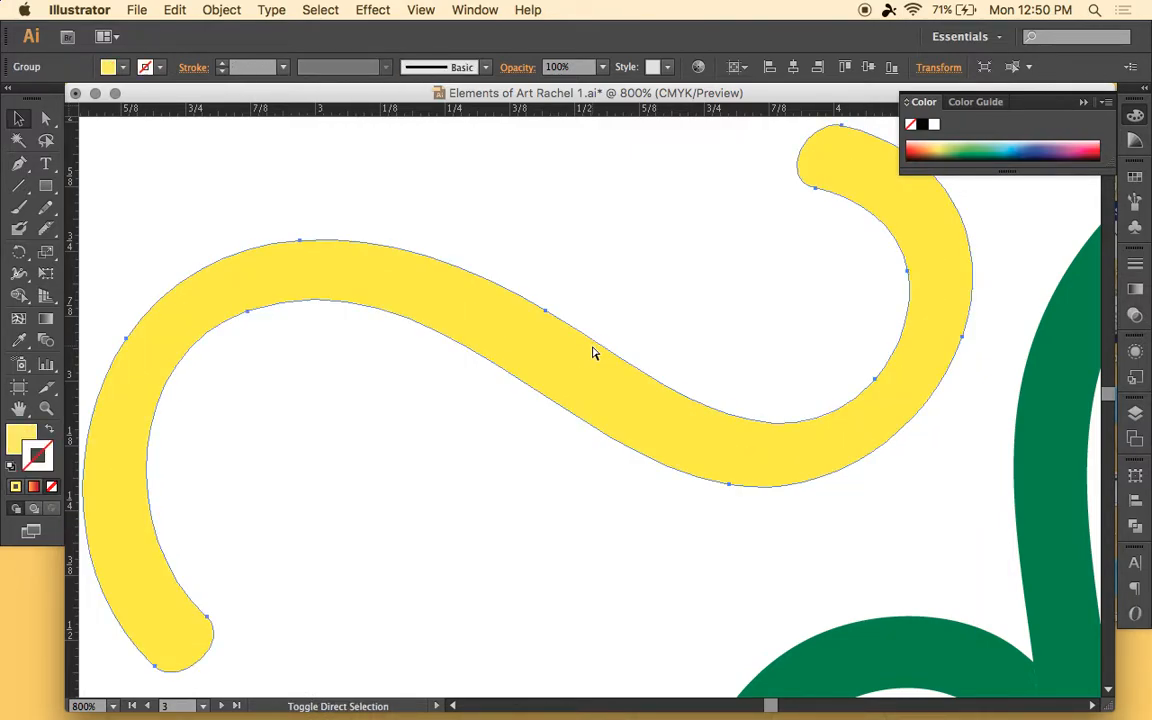
{"action": "key", "text": "super+z"}
{"action": "key", "text": "super+shift+z"}
{"action": "scroll", "coordinate": [592, 352], "scroll_direction": "left", "scroll_amount": 2}
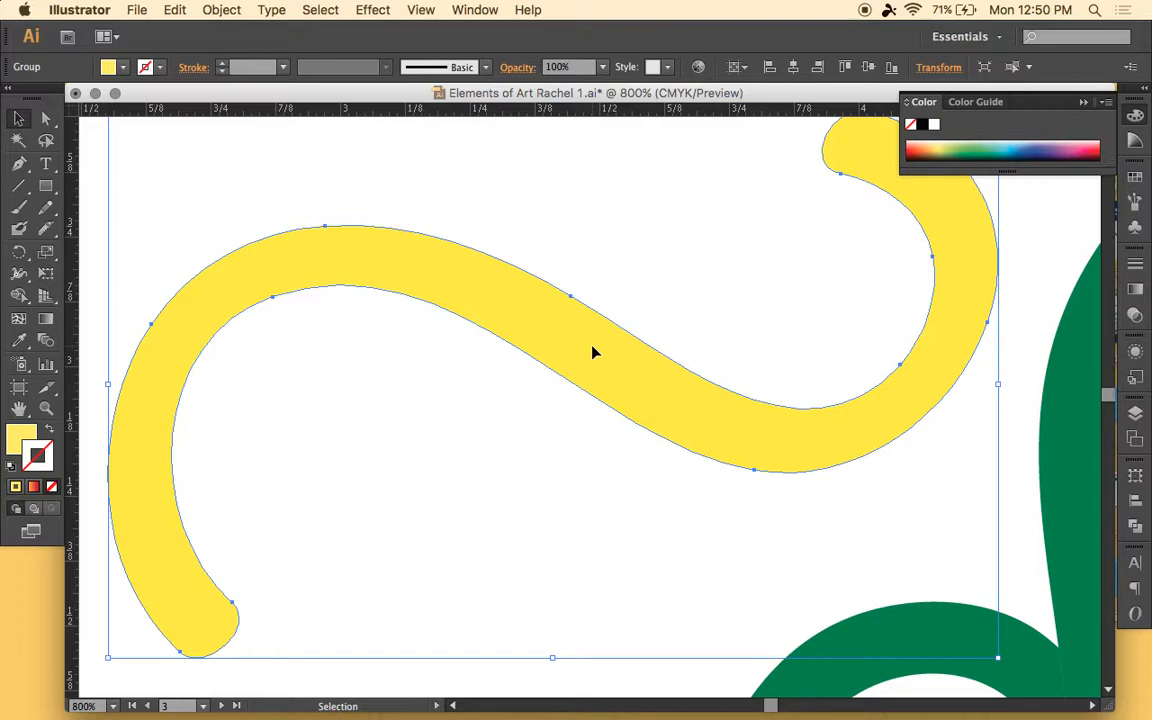
Step: Undo the expansion of the yellow S-shaped brush path and set its stroke weight to 3 pt
{"action": "key", "text": "super+minus"}
{"action": "key", "text": "super+minus"}
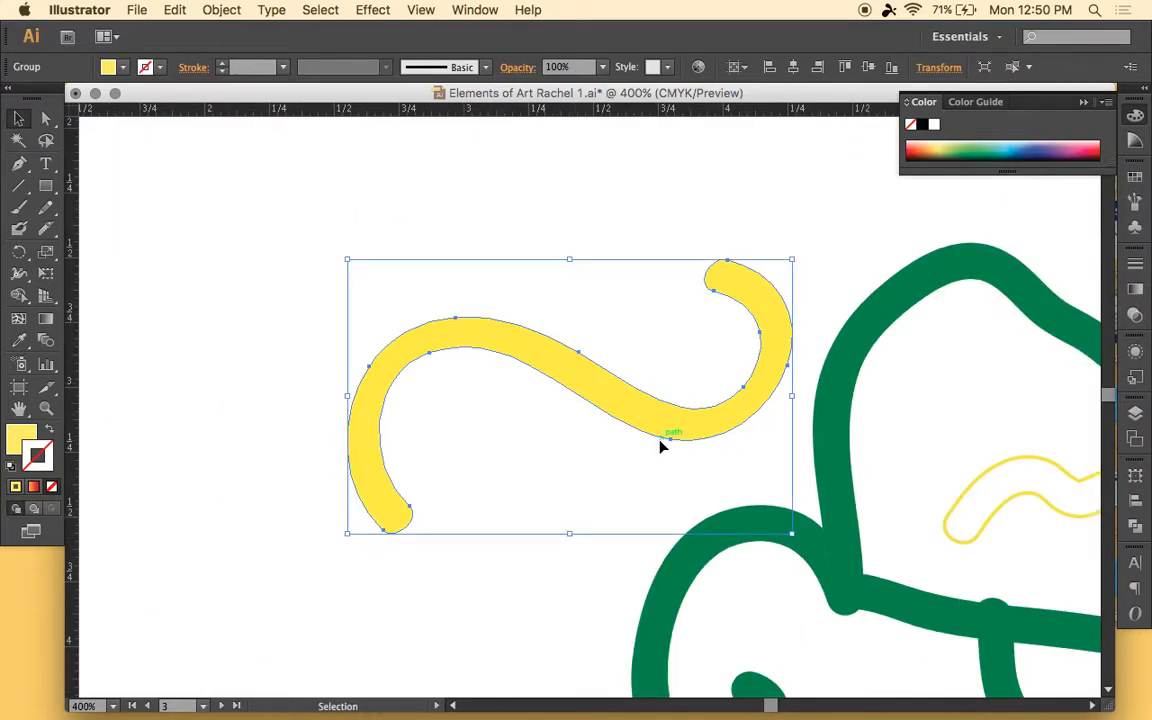
{"action": "key", "text": "super+z"}
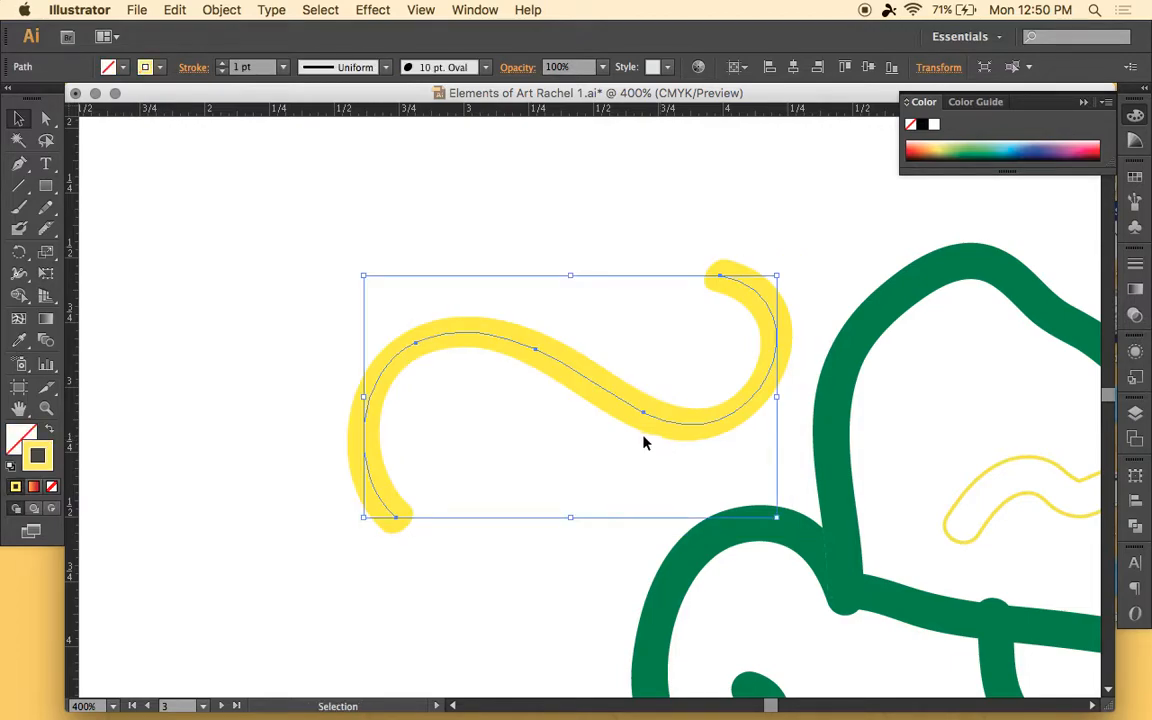
{"action": "left_click", "coordinate": [222, 64]}
{"action": "left_click", "coordinate": [222, 64]}
{"action": "left_click", "coordinate": [222, 64]}
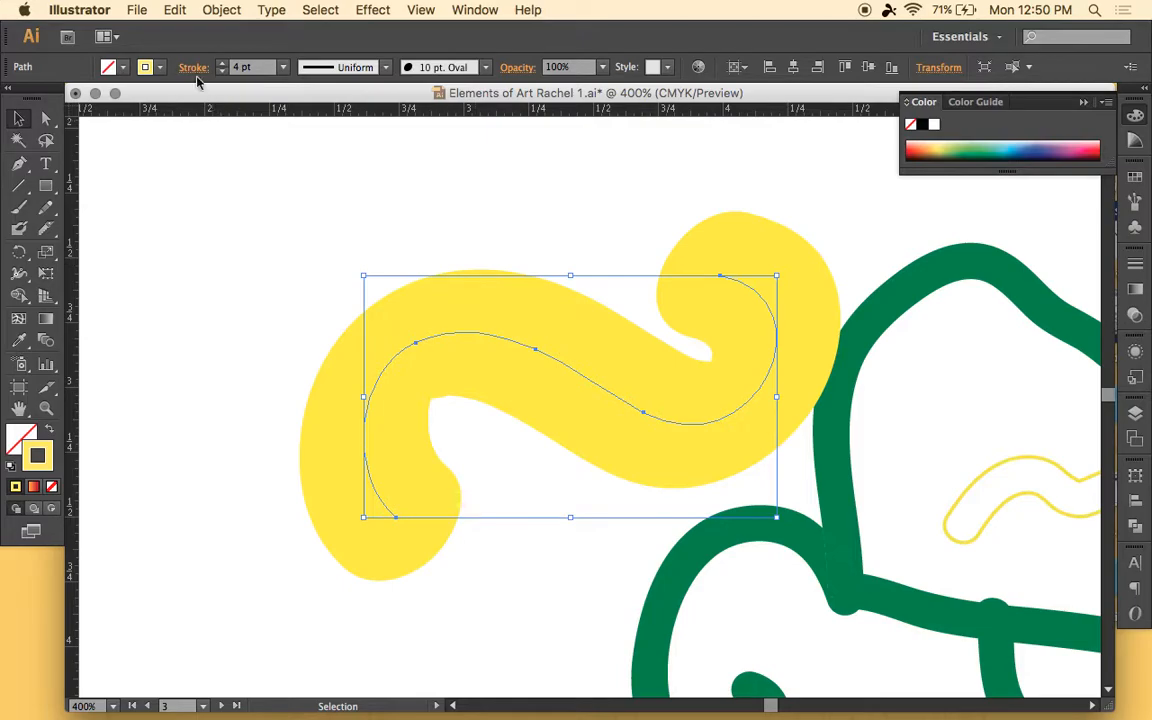
{"action": "left_click", "coordinate": [222, 72]}
{"action": "key", "text": "a"}
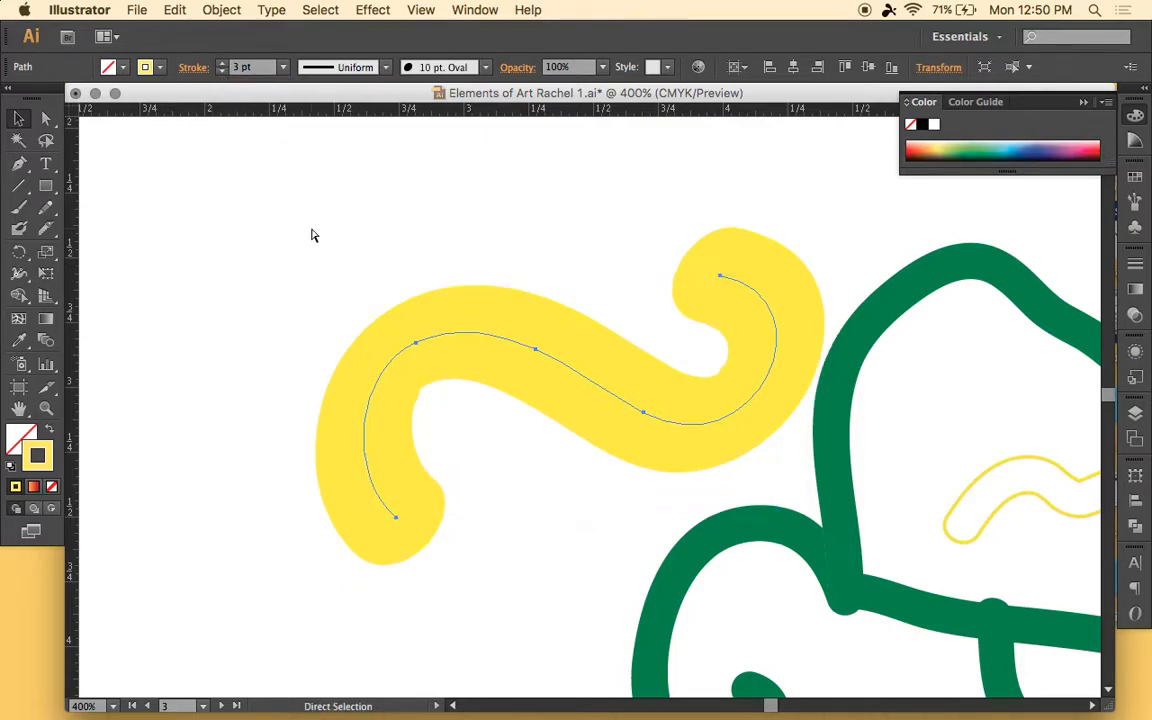
Step: Expand the appearance of the thickened yellow S-shaped brush path and select the resulting group
{"action": "key", "text": "super+minus"}
{"action": "key", "text": "super+minus"}
{"action": "key", "text": "v"}
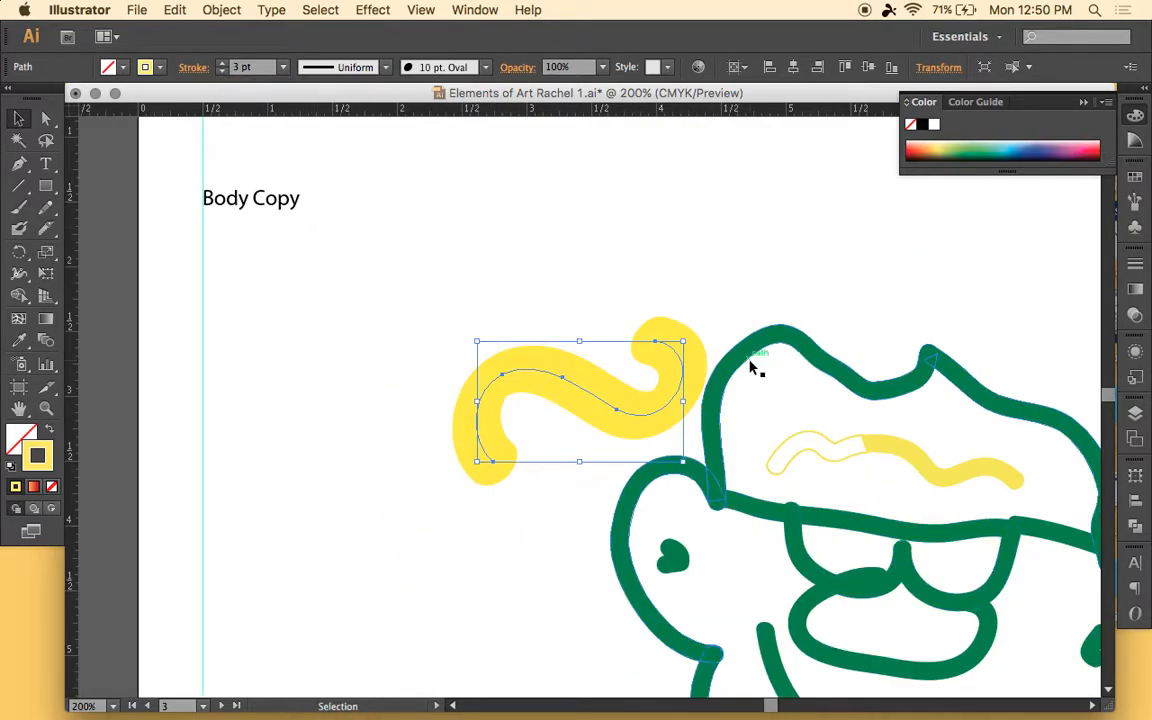
{"action": "scroll", "coordinate": [662, 386], "scroll_direction": "up", "scroll_amount": 1}
{"action": "scroll", "coordinate": [662, 386], "scroll_direction": "right", "scroll_amount": 1}
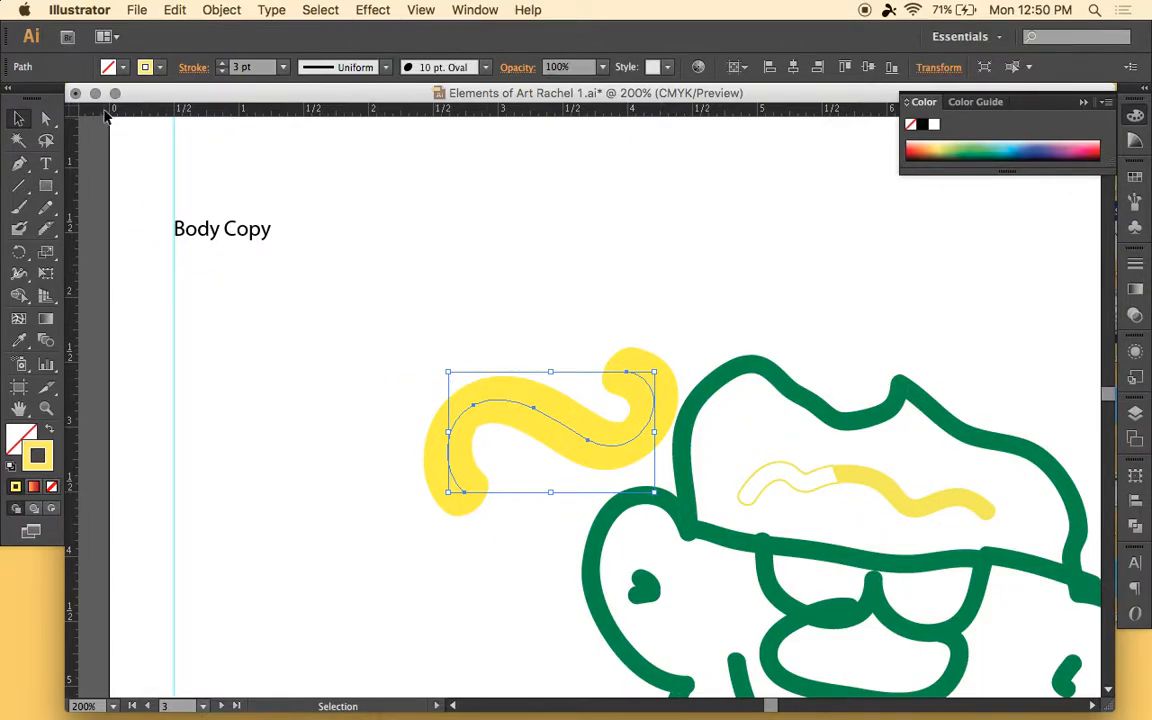
{"action": "left_click", "coordinate": [208, 10]}
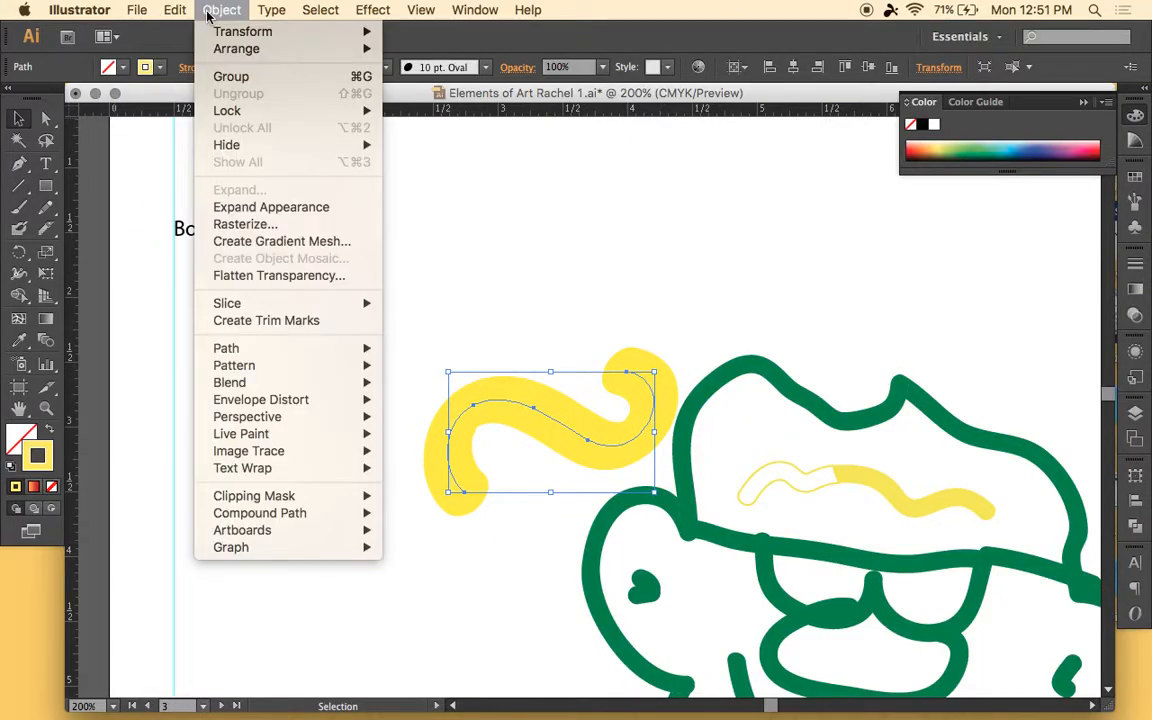
{"action": "left_click", "coordinate": [214, 207]}
{"action": "left_click", "coordinate": [516, 350]}
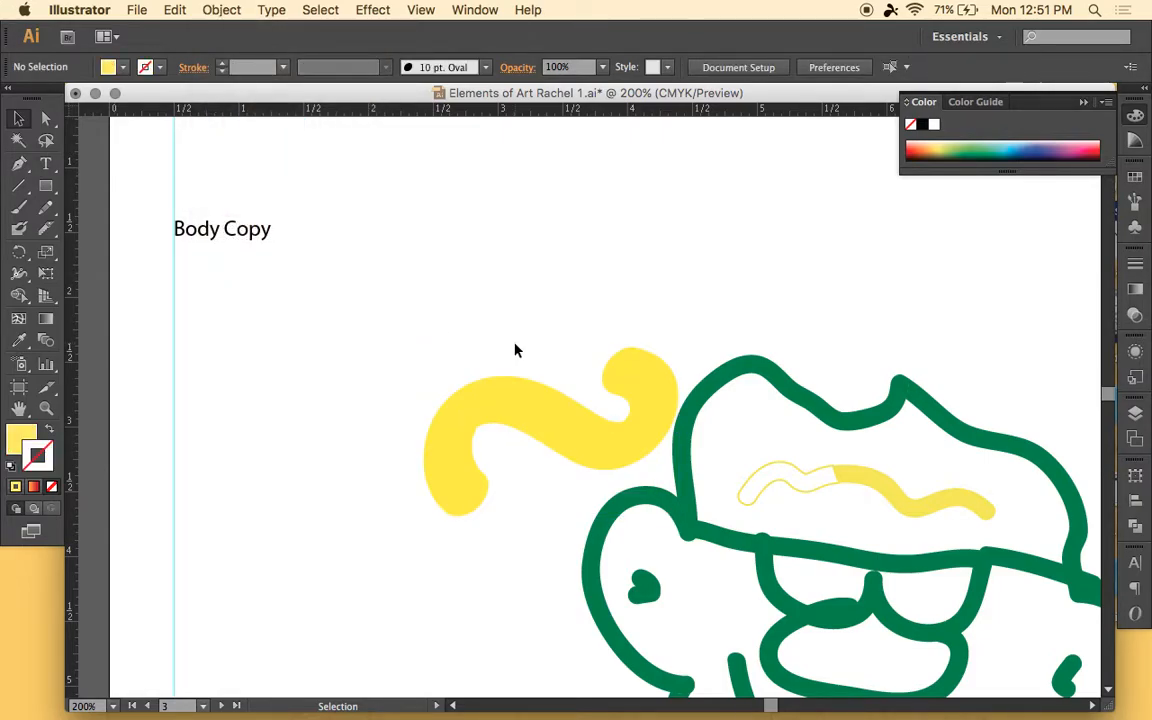
{"action": "left_click", "coordinate": [530, 406]}
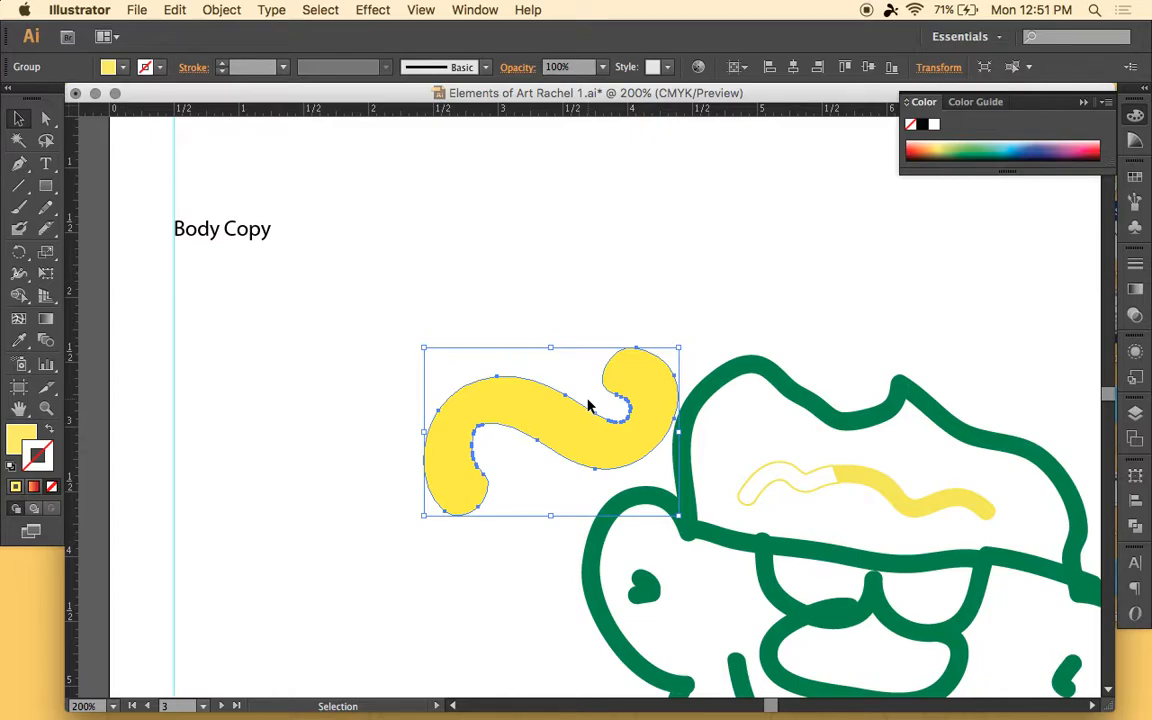
Step: Undo the expansion to examine the S-shape's single centre path, and restore the outlined version
{"action": "key", "text": "super+z"}
{"action": "left_click", "coordinate": [562, 342]}
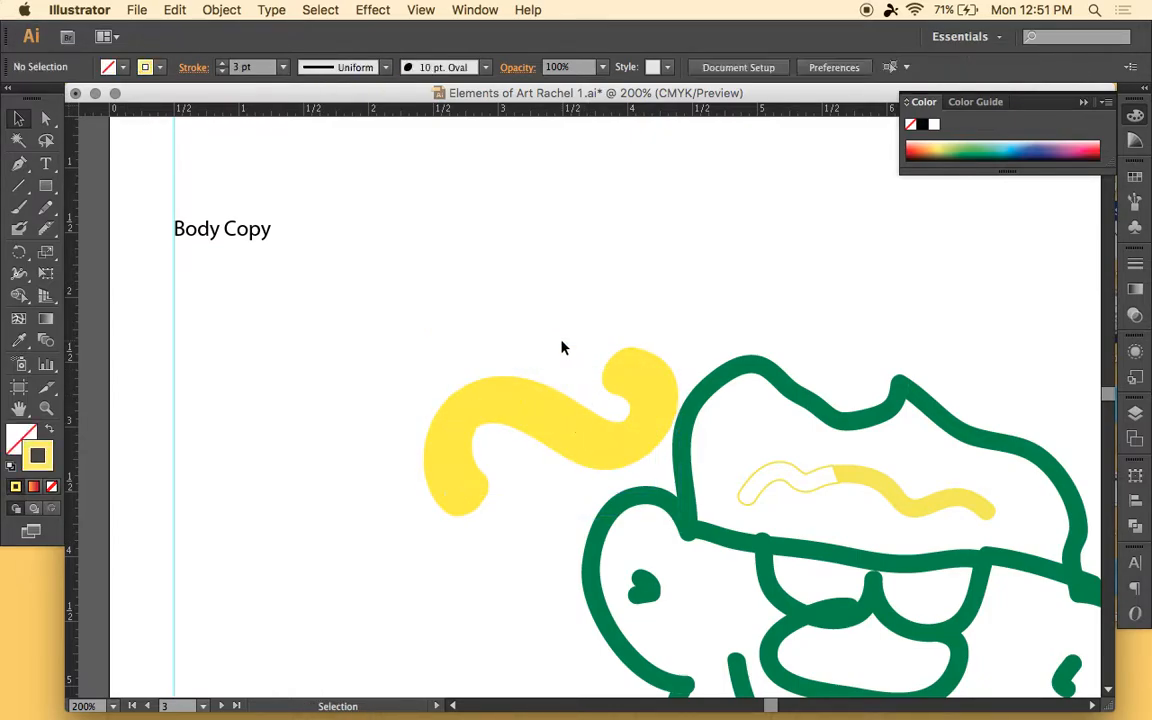
{"action": "left_click", "coordinate": [530, 406]}
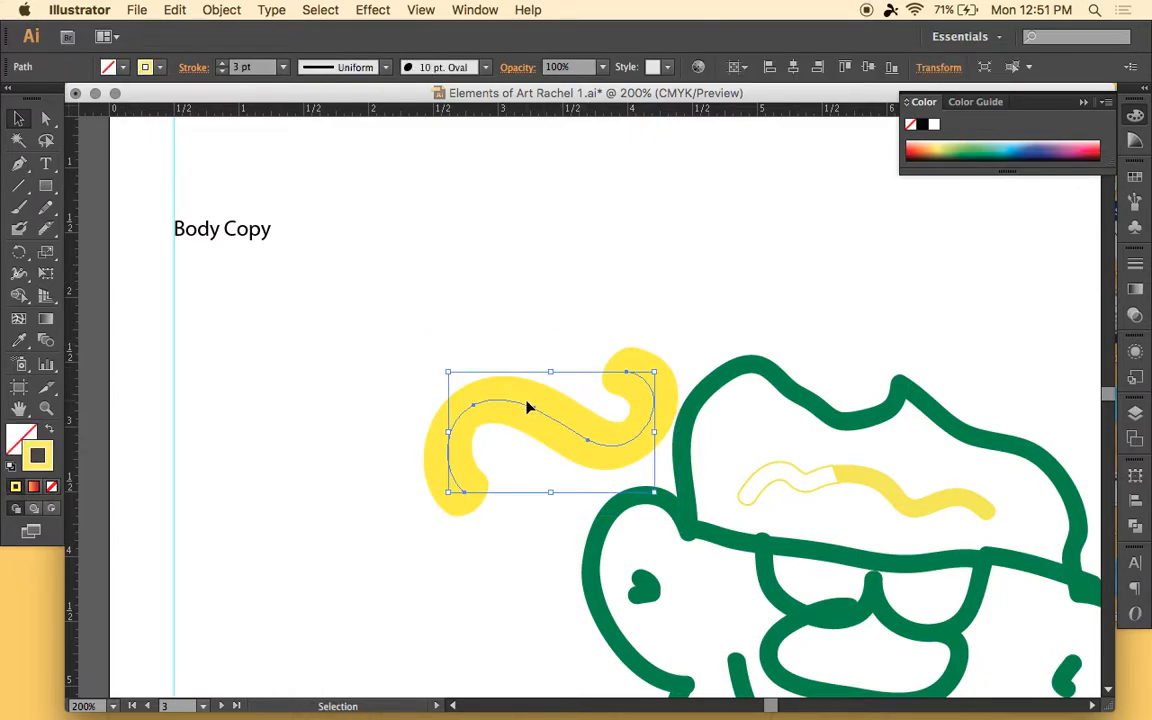
{"action": "key", "text": "super+shift+z"}
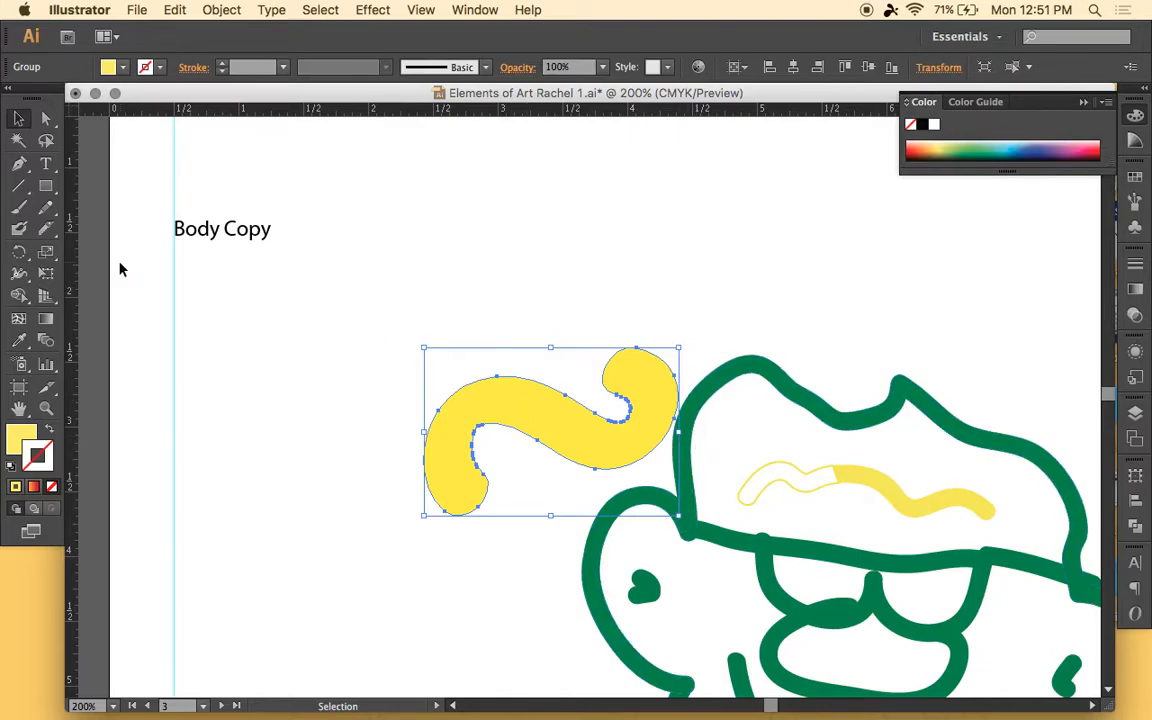
Step: Review the hidden tool groups behind the Knife, Direct Selection, Type, Pencil and Line Segment tools, and return to the Selection tool
{"action": "left_click", "coordinate": [48, 230]}
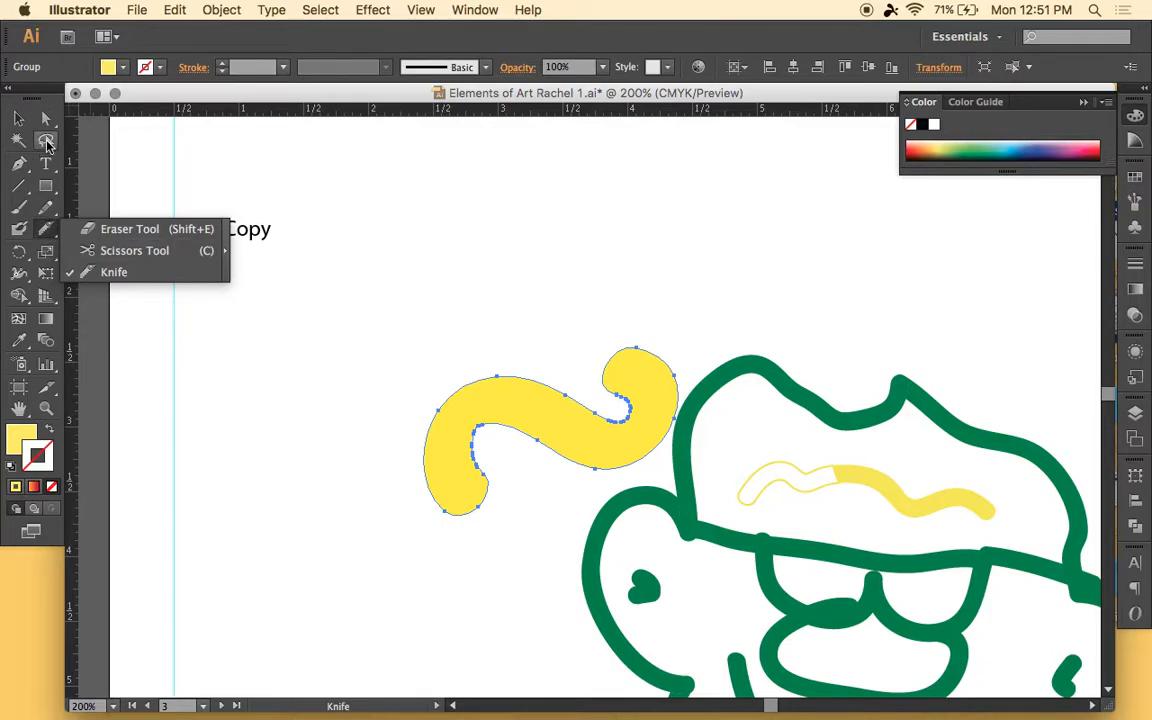
{"action": "left_click", "coordinate": [47, 122]}
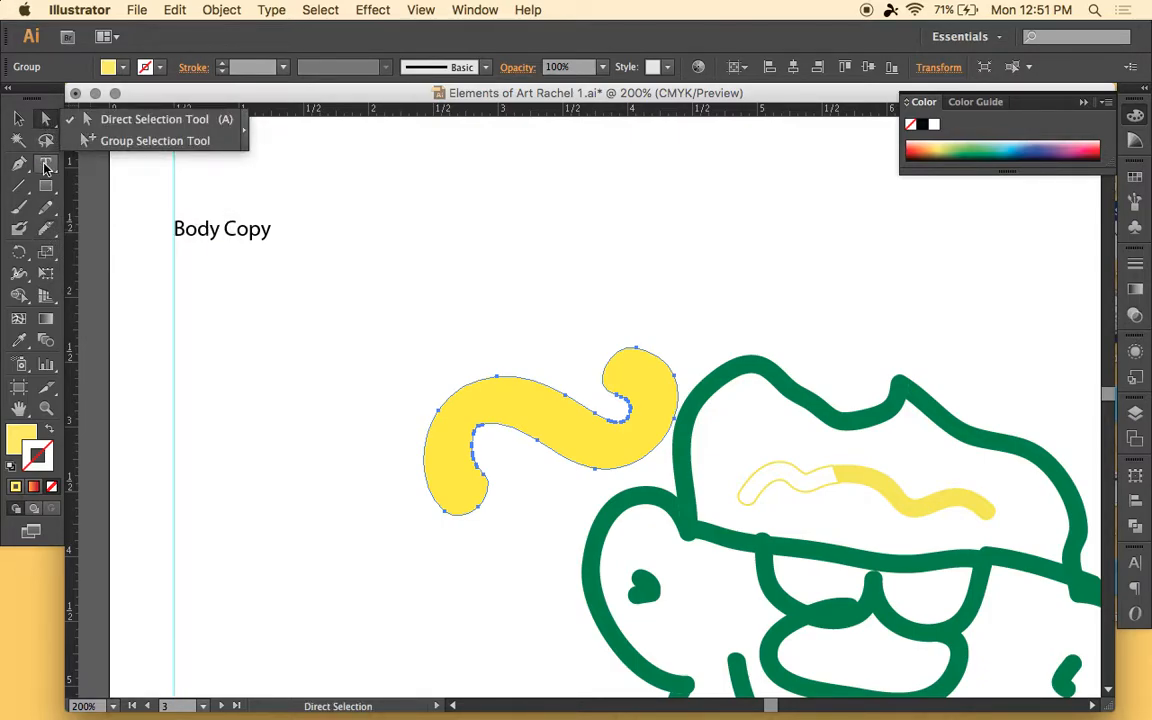
{"action": "left_click", "coordinate": [45, 165]}
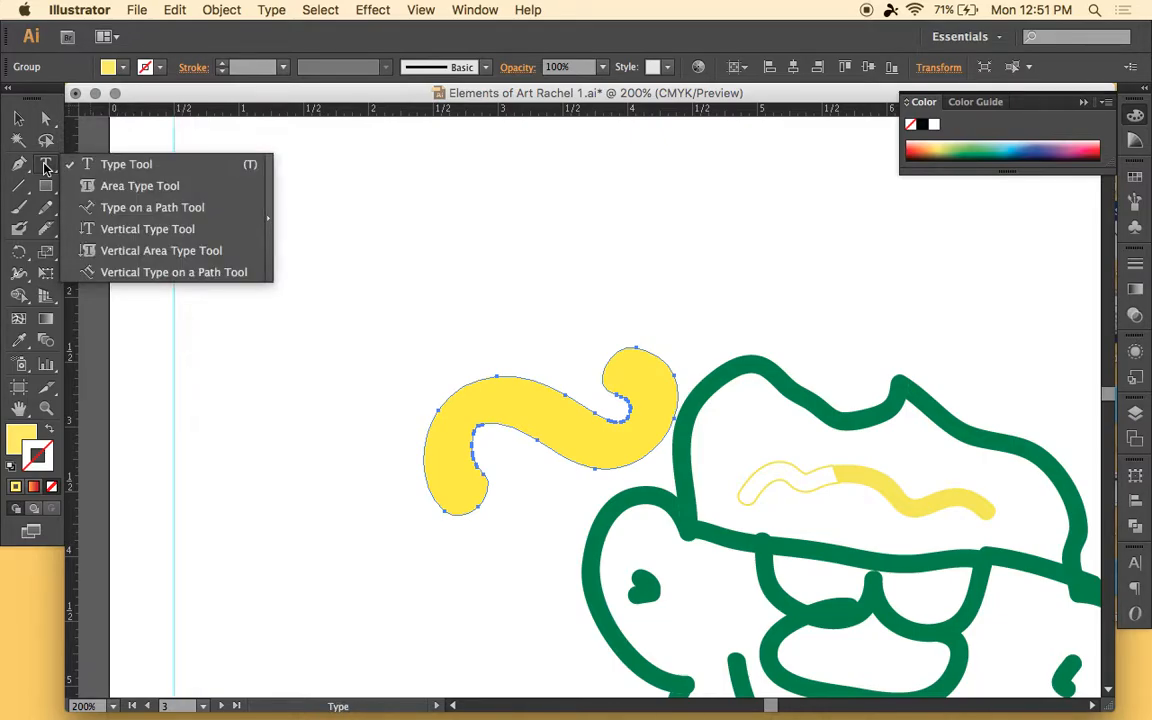
{"action": "left_click", "coordinate": [50, 210]}
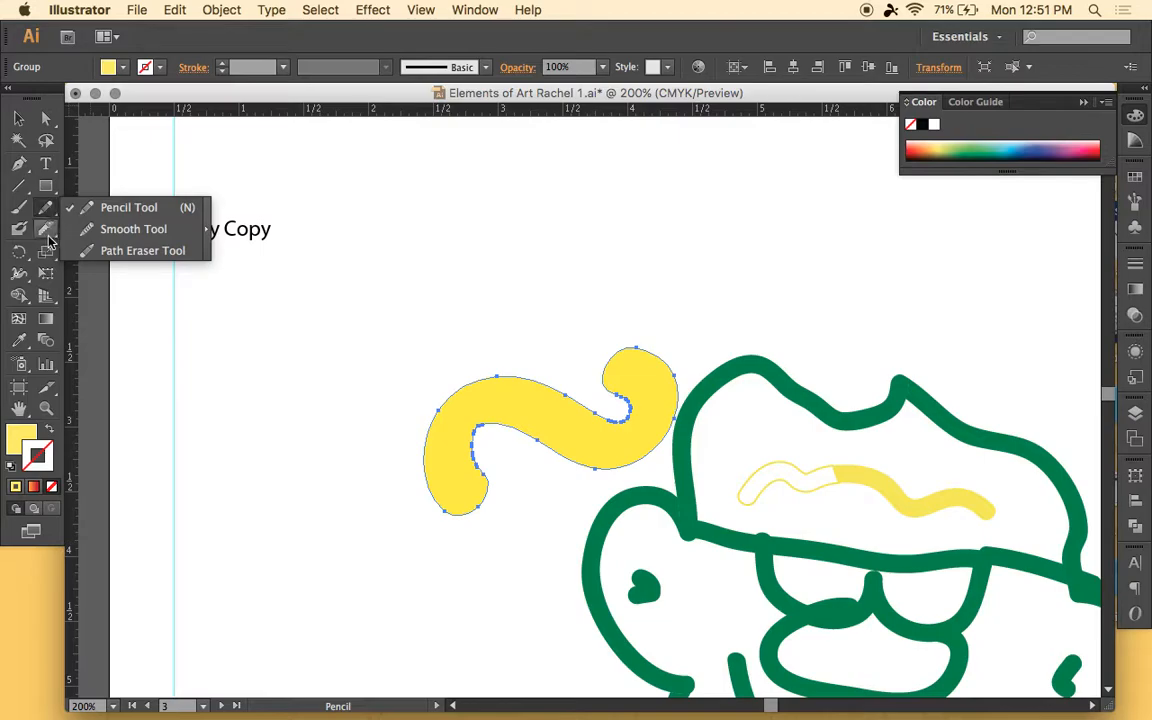
{"action": "left_click", "coordinate": [46, 232]}
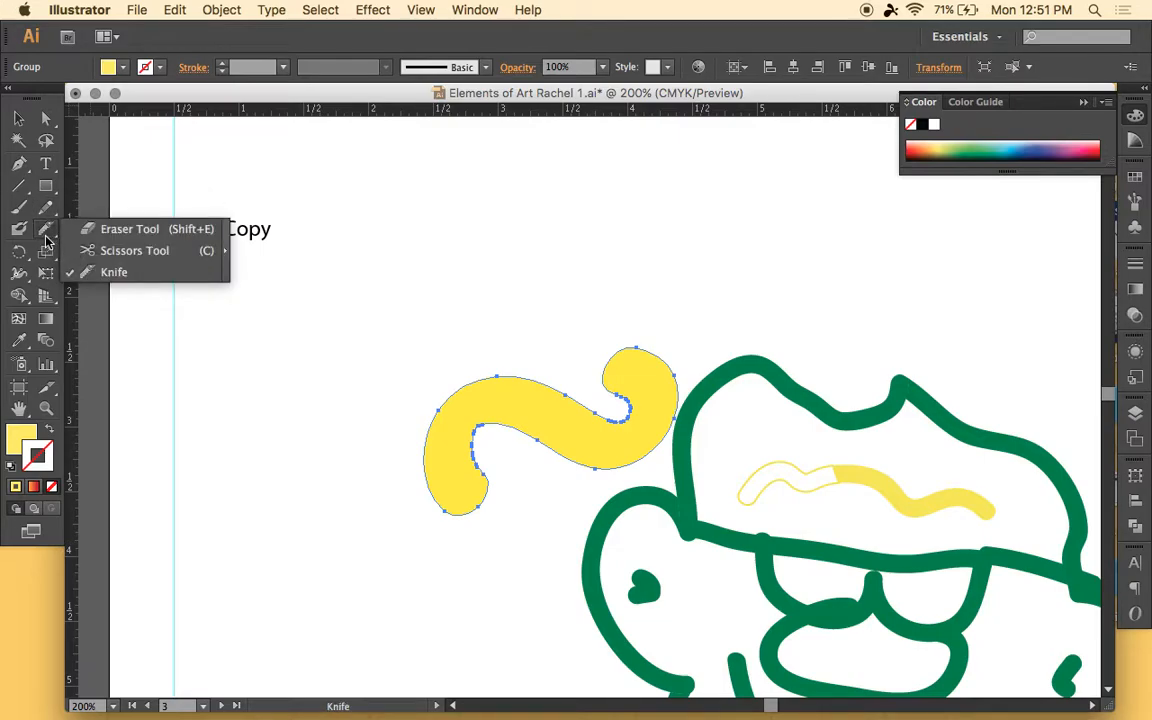
{"action": "left_click", "coordinate": [22, 186]}
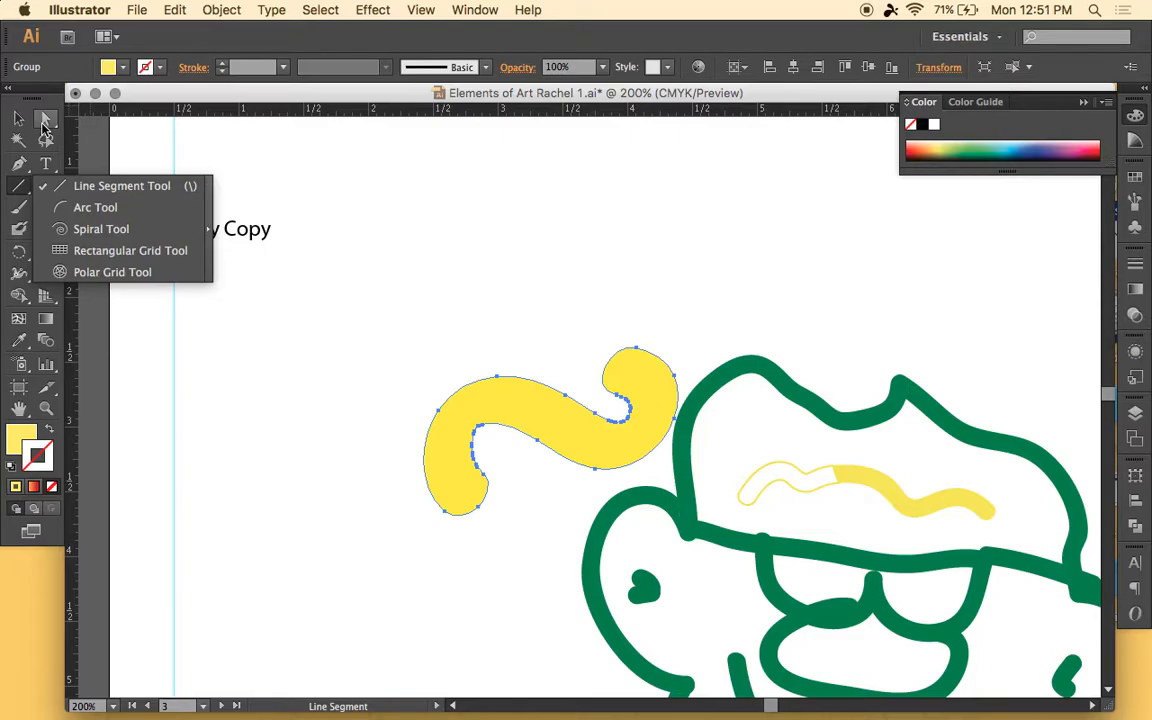
{"action": "left_click", "coordinate": [18, 118]}
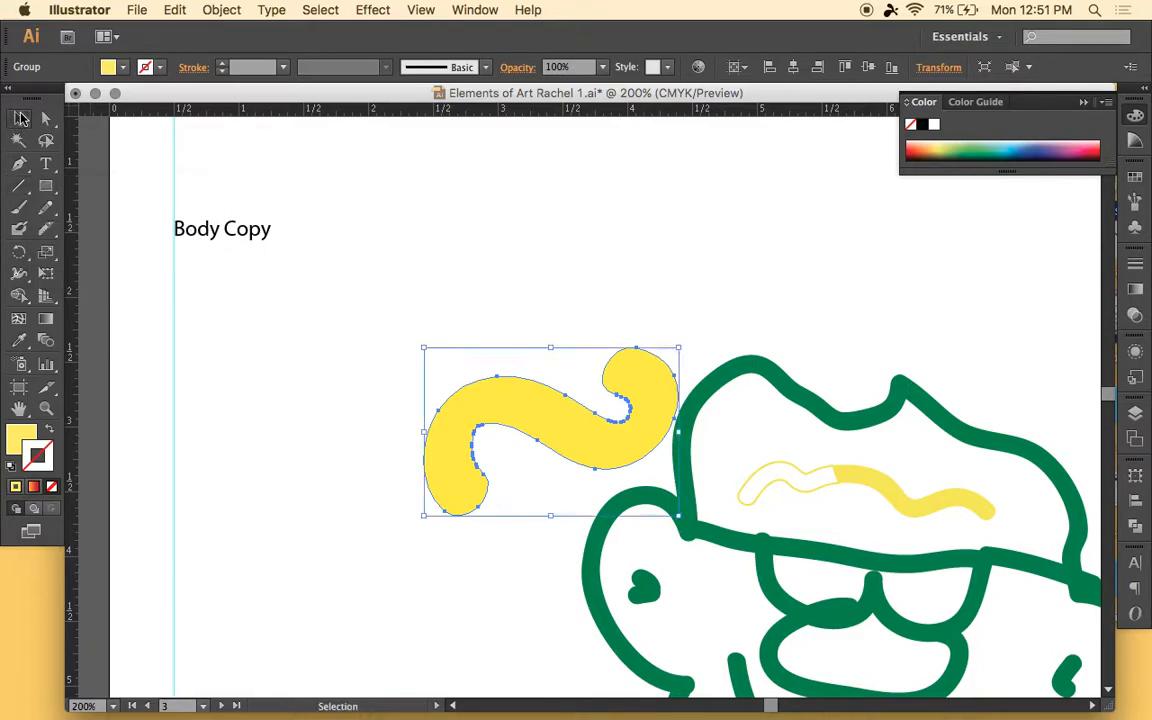
Step: Cut across the filled yellow wavy shape on the cartoon's forehead with the Knife tool, just before its dip
{"action": "left_click", "coordinate": [456, 231]}
{"action": "scroll", "coordinate": [456, 231], "scroll_direction": "right", "scroll_amount": 5}
{"action": "key", "text": "super+minus"}
{"action": "key", "text": "super+minus"}
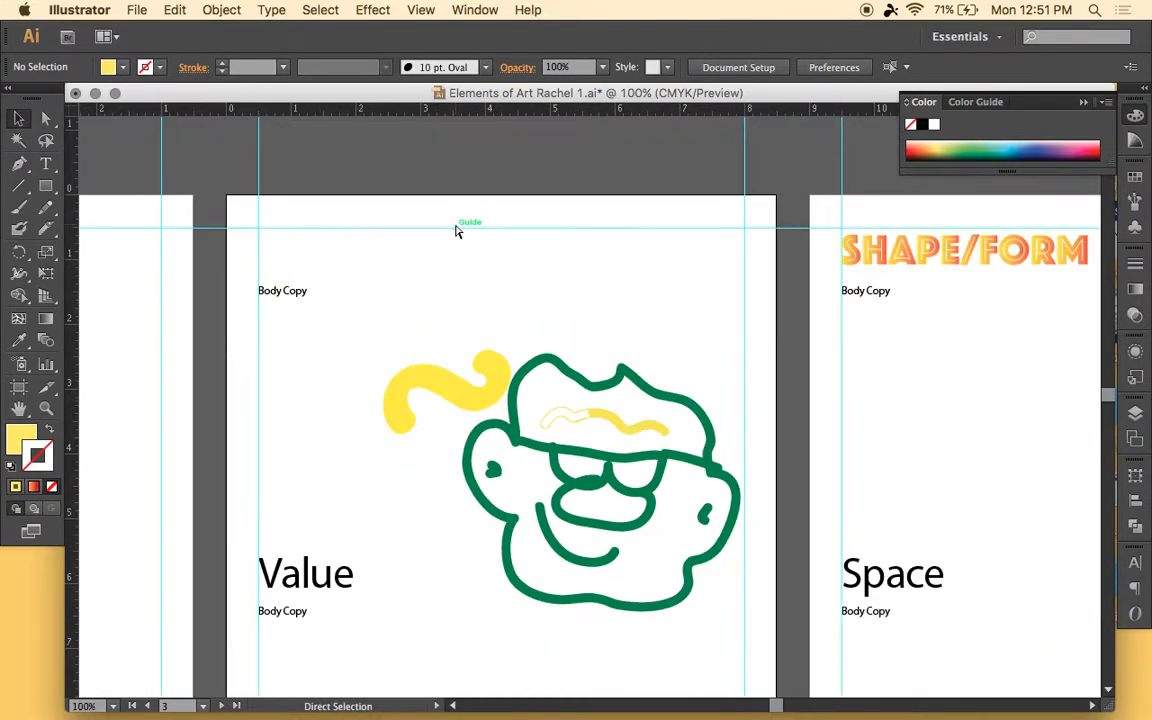
{"action": "scroll", "coordinate": [724, 289], "scroll_direction": "right", "scroll_amount": 5}
{"action": "scroll", "coordinate": [724, 289], "scroll_direction": "down", "scroll_amount": 3}
{"action": "scroll", "coordinate": [724, 289], "scroll_direction": "left", "scroll_amount": 5}
{"action": "scroll", "coordinate": [724, 289], "scroll_direction": "up", "scroll_amount": 2}
{"action": "key", "text": "super+plus"}
{"action": "key", "text": "super+plus"}
{"action": "key", "text": "super+plus"}
{"action": "scroll", "coordinate": [598, 291], "scroll_direction": "up", "scroll_amount": 1}
{"action": "scroll", "coordinate": [598, 291], "scroll_direction": "left", "scroll_amount": 1}
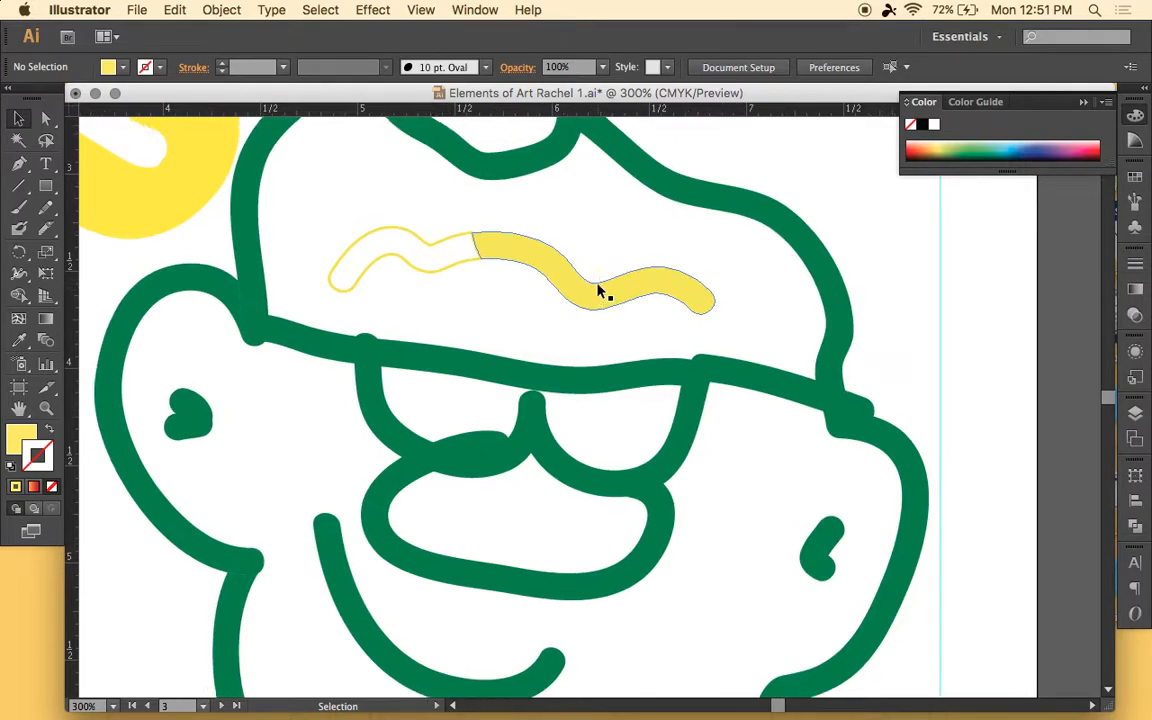
{"action": "left_click", "coordinate": [595, 291]}
{"action": "key", "text": "super+plus"}
{"action": "key", "text": "super+plus"}
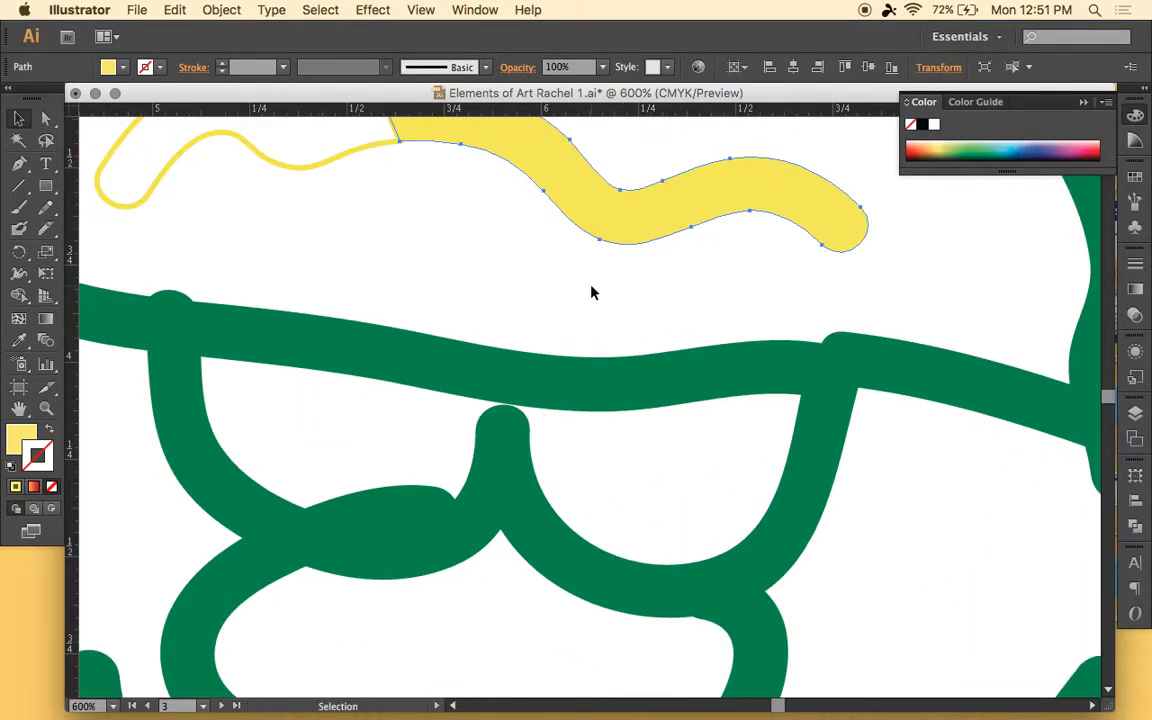
{"action": "scroll", "coordinate": [591, 291], "scroll_direction": "up", "scroll_amount": 5}
{"action": "scroll", "coordinate": [591, 291], "scroll_direction": "right", "scroll_amount": 1}
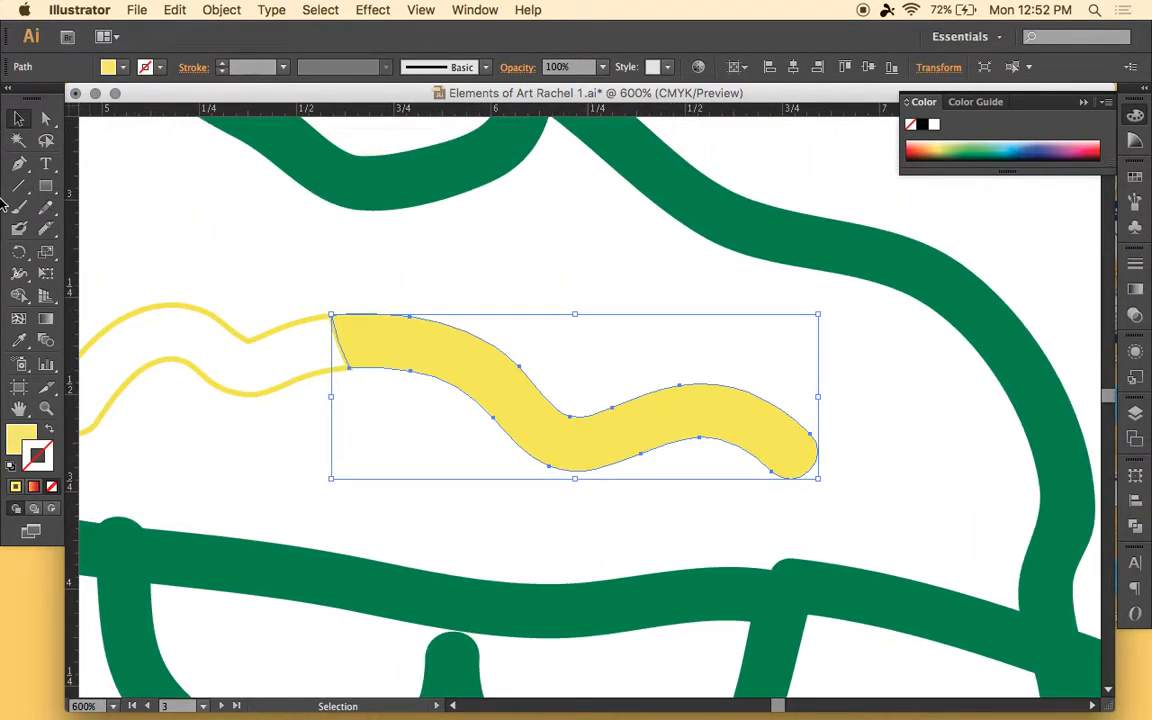
{"action": "left_click", "coordinate": [47, 232]}
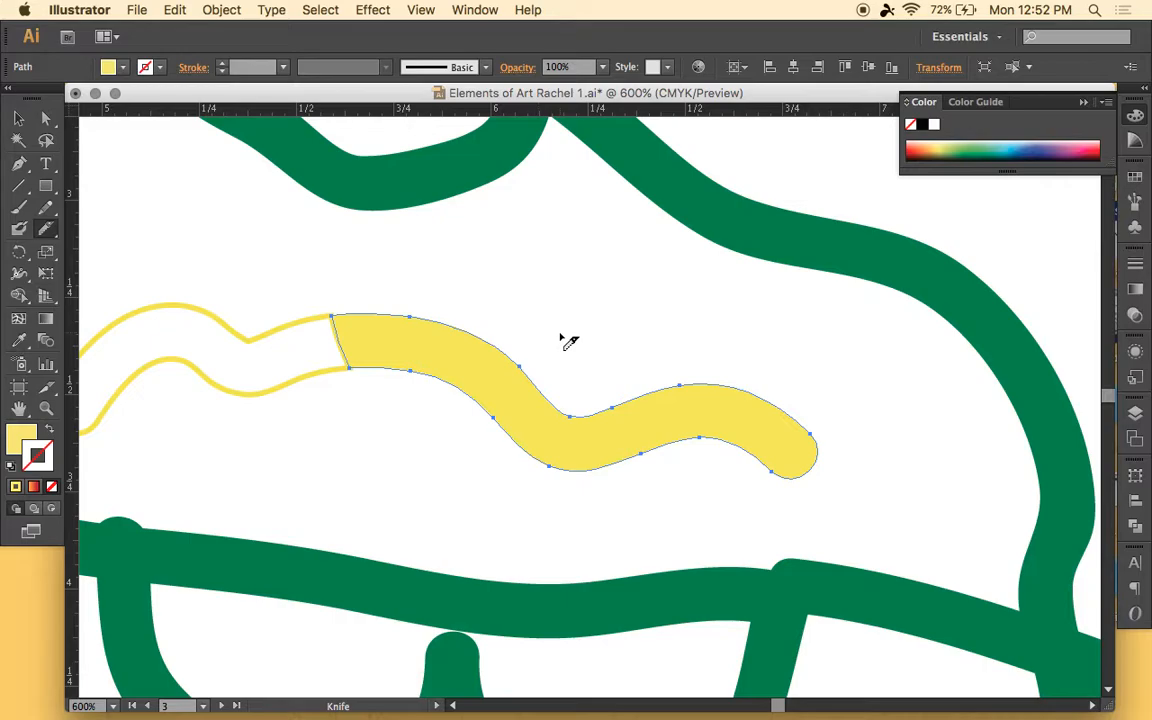
{"action": "left_click_drag", "start_coordinate": [540, 320], "coordinate": [463, 489]}
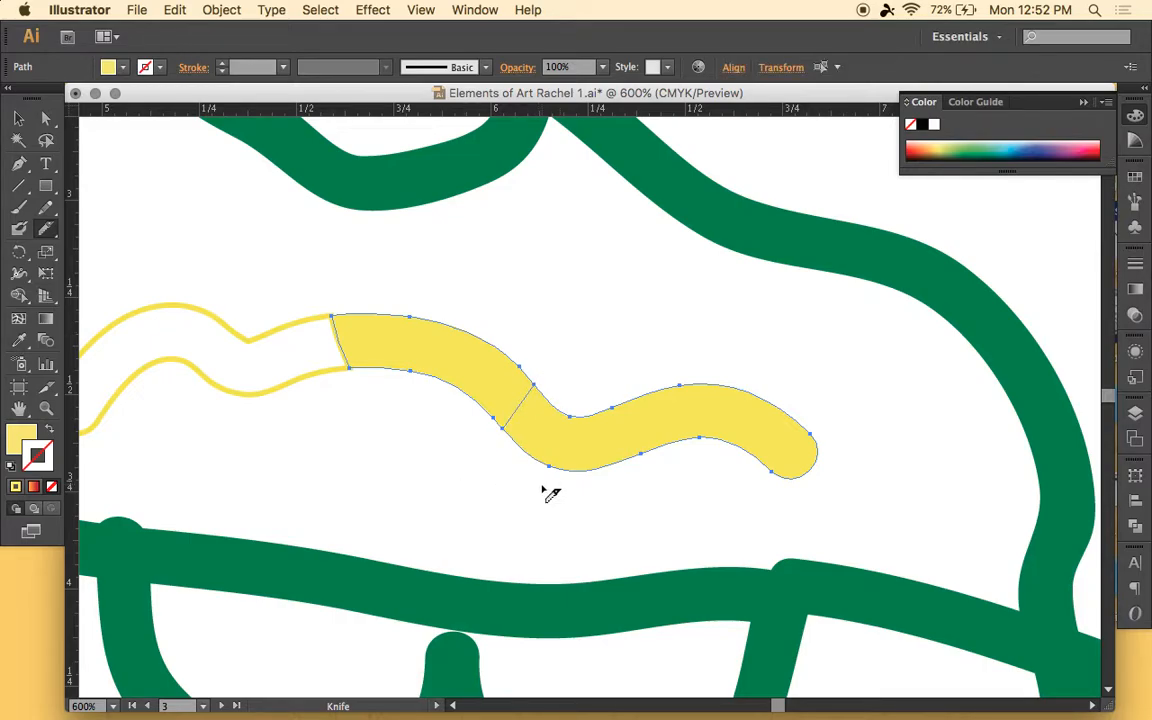
Step: Isolate the cut-off right piece of the wavy shape, try moving it away, undo the move and exit isolation mode
{"action": "key", "text": "v"}
{"action": "left_click", "coordinate": [527, 432]}
{"action": "double_click", "coordinate": [530, 433]}
{"action": "left_click_drag", "start_coordinate": [530, 433], "coordinate": [663, 427]}
{"action": "left_click", "coordinate": [466, 300]}
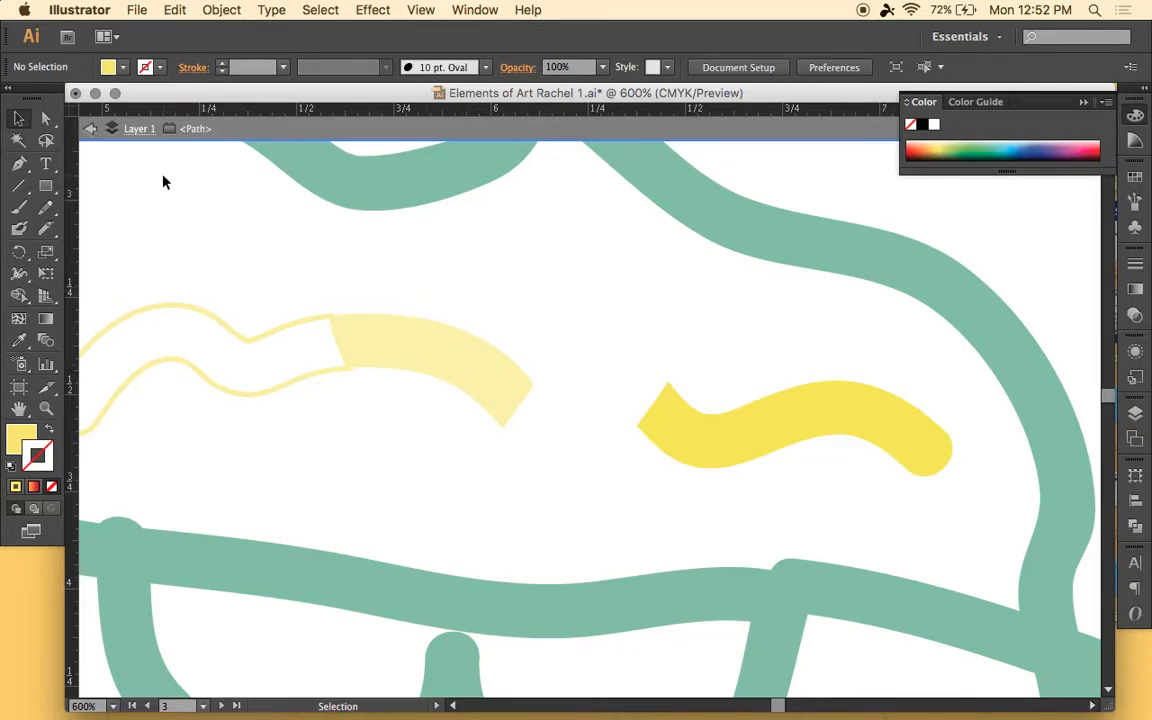
{"action": "key", "text": "super+z"}
{"action": "left_click", "coordinate": [93, 133]}
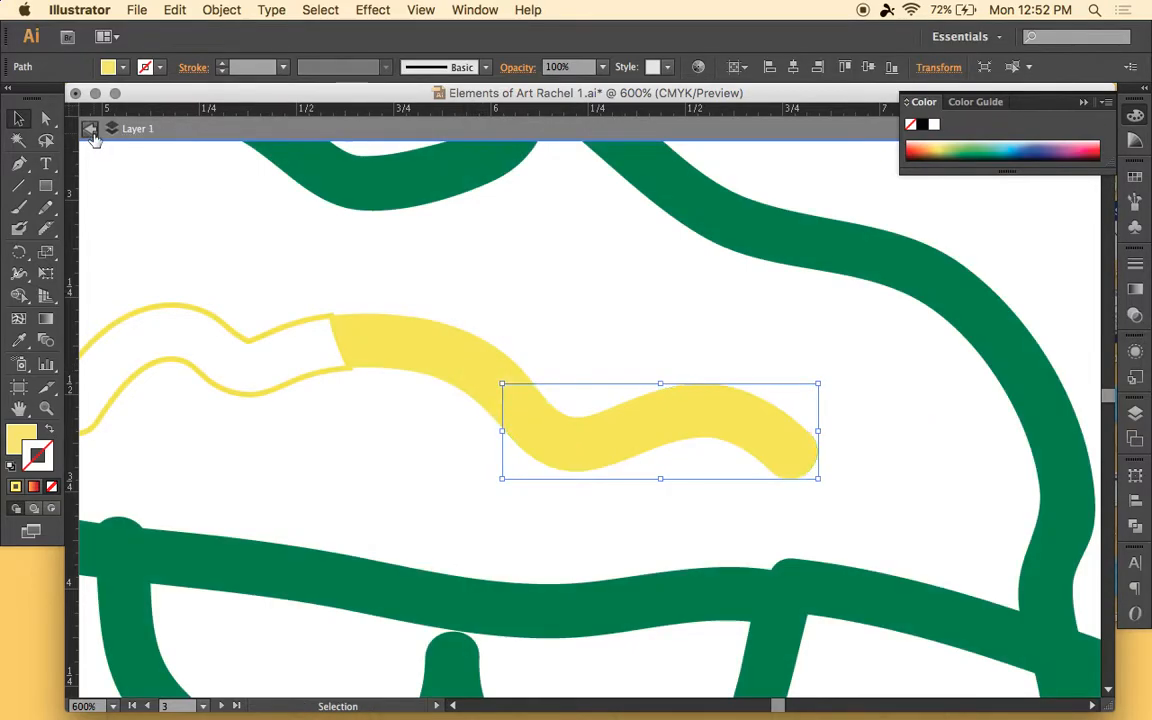
{"action": "left_click", "coordinate": [93, 133]}
Step: Undo the Knife cut and the expansion of the yellow S-shaped path beside the face
{"action": "scroll", "coordinate": [440, 384], "scroll_direction": "left", "scroll_amount": 10}
{"action": "left_click", "coordinate": [440, 384]}
{"action": "key", "text": "a"}
{"action": "key", "text": "super+z"}
{"action": "key", "text": "v"}
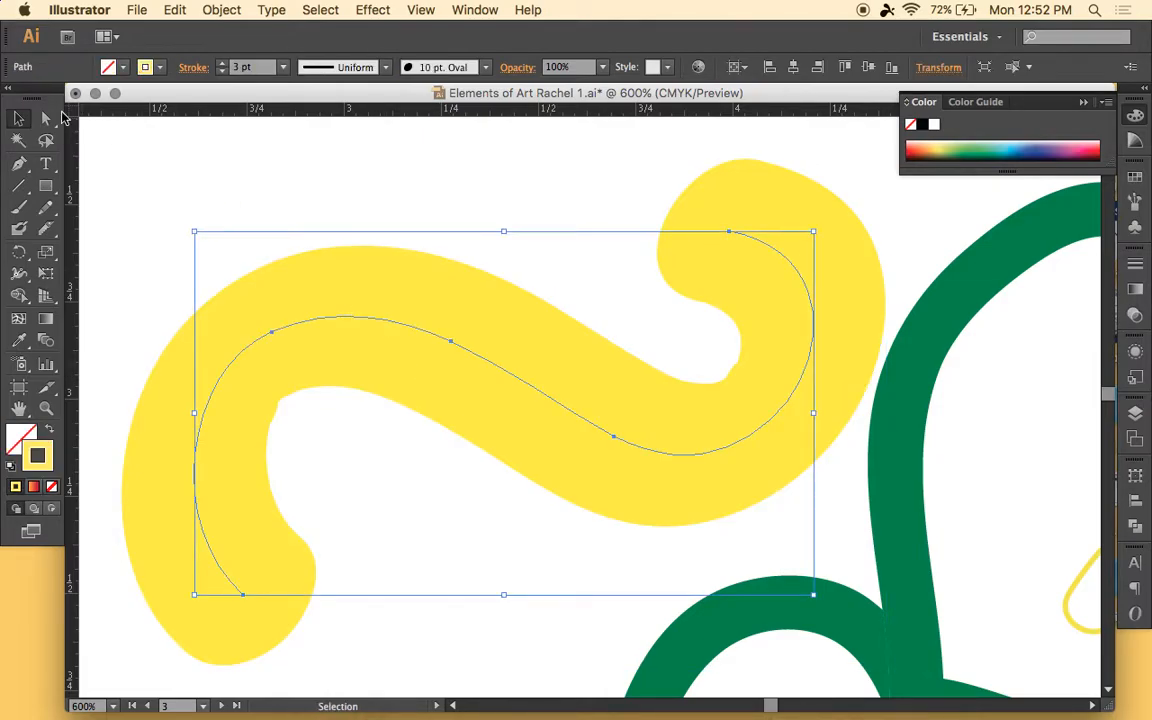
Step: Try to cut the yellow S-shaped brush path vertically through its middle with the Knife tool, and reselect the path
{"action": "key", "text": "super+minus"}
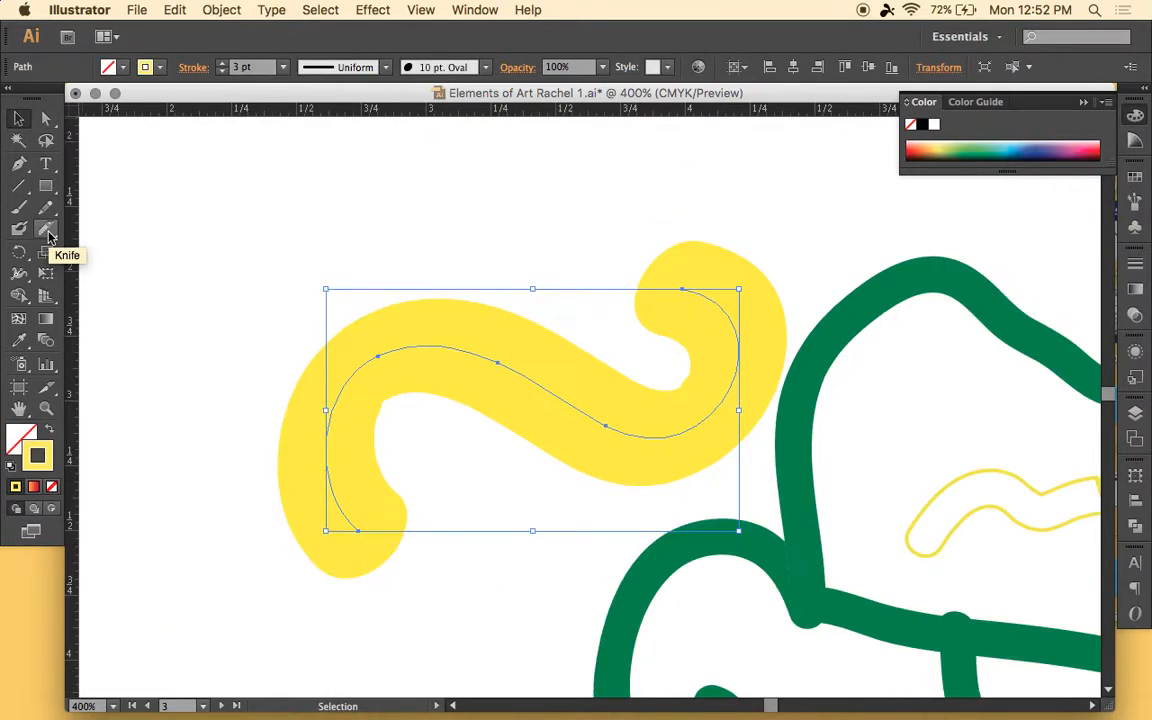
{"action": "left_click", "coordinate": [48, 232]}
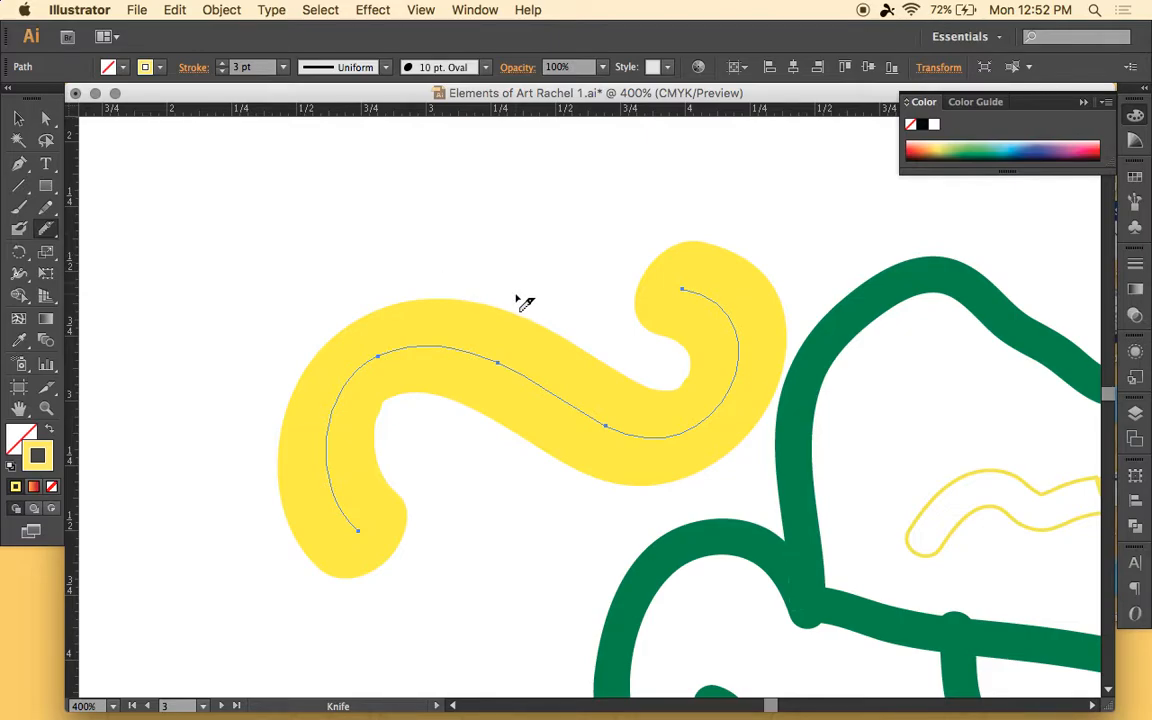
{"action": "left_click_drag", "start_coordinate": [518, 298], "coordinate": [513, 523]}
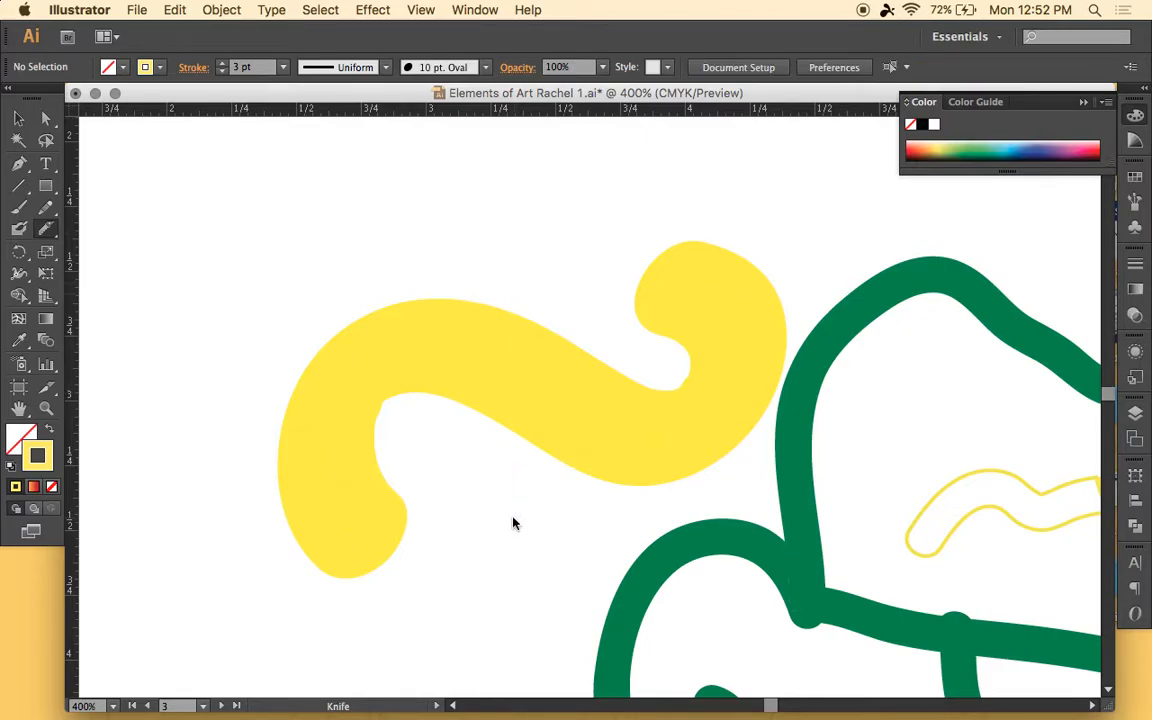
{"action": "key", "text": "v"}
{"action": "left_click_drag", "start_coordinate": [535, 390], "coordinate": [522, 252]}
{"action": "scroll", "coordinate": [530, 265], "scroll_direction": "up", "scroll_amount": 3}
{"action": "scroll", "coordinate": [632, 401], "scroll_direction": "right", "scroll_amount": 10}
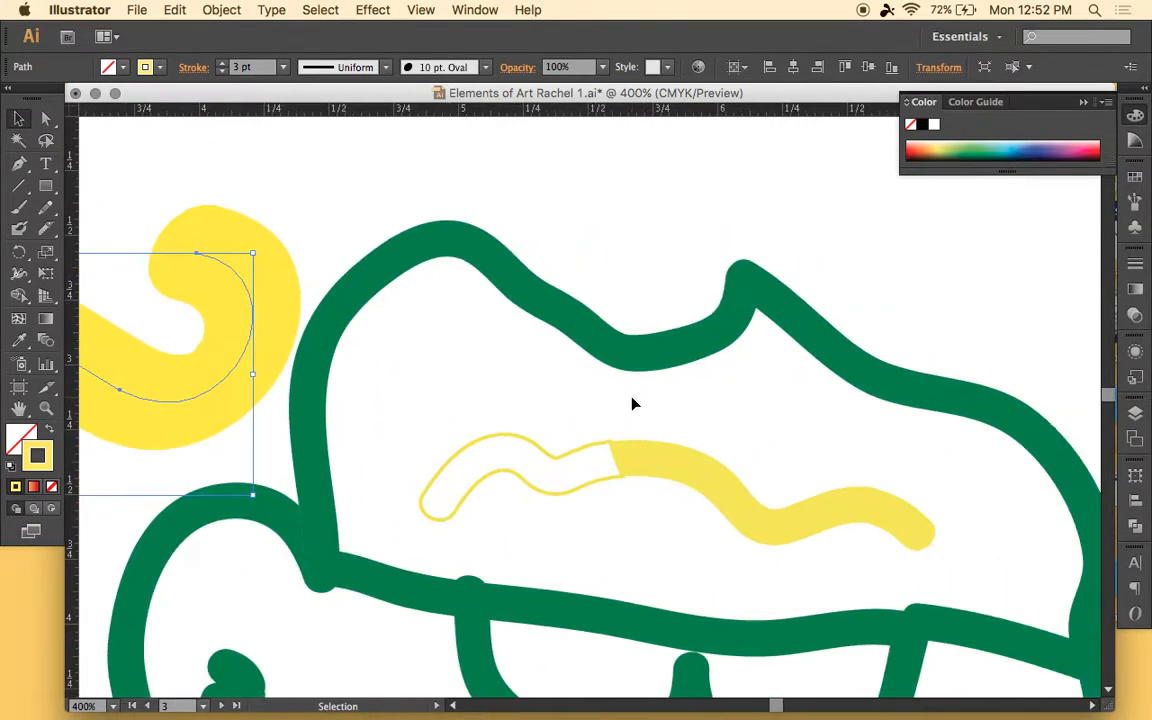
Step: Try a Knife cut across the filled yellow piece of the wavy forehead shape, undo it and deselect
{"action": "left_click", "coordinate": [640, 458]}
{"action": "scroll", "coordinate": [640, 458], "scroll_direction": "right", "scroll_amount": 4}
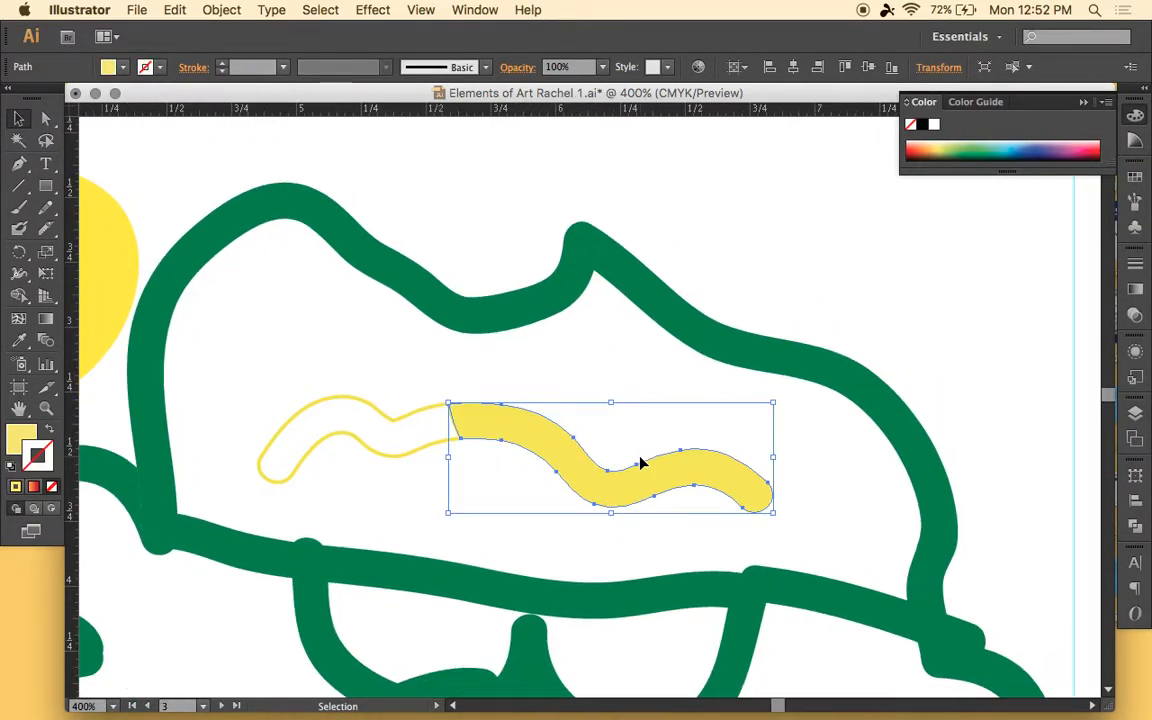
{"action": "key", "text": "super+equal"}
{"action": "key", "text": "super+equal"}
{"action": "scroll", "coordinate": [640, 463], "scroll_direction": "down", "scroll_amount": 3}
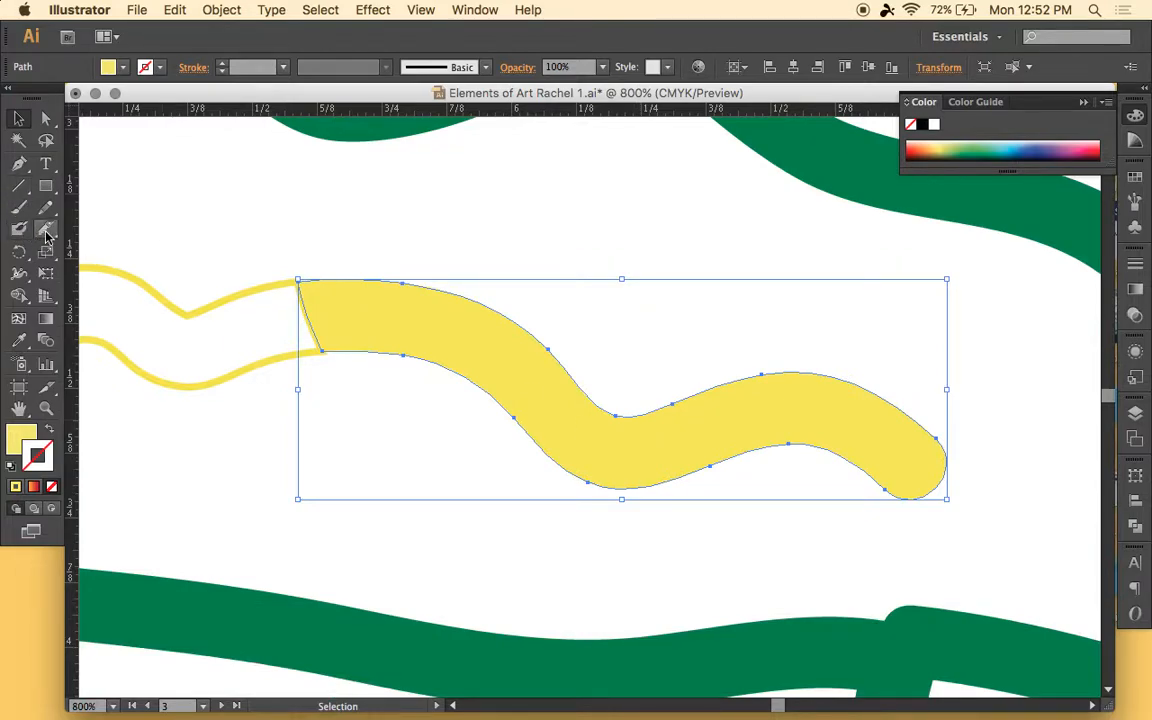
{"action": "left_click", "coordinate": [45, 228]}
{"action": "left_click_drag", "start_coordinate": [512, 242], "coordinate": [463, 480]}
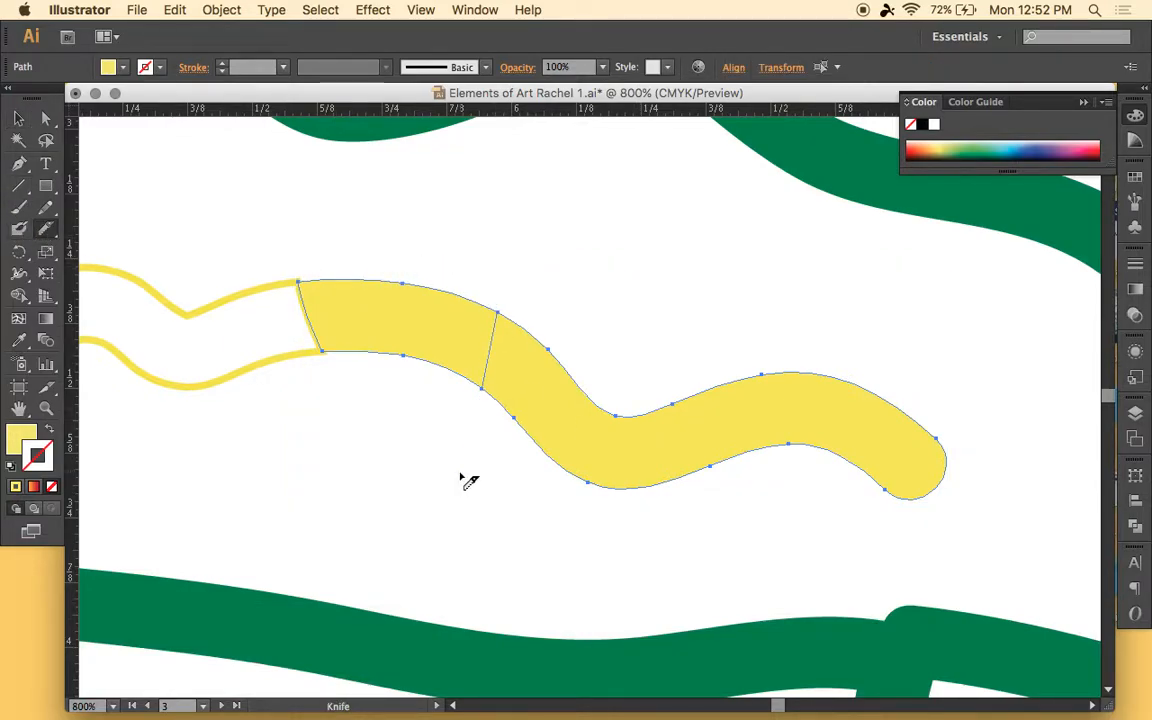
{"action": "key", "text": "super+z"}
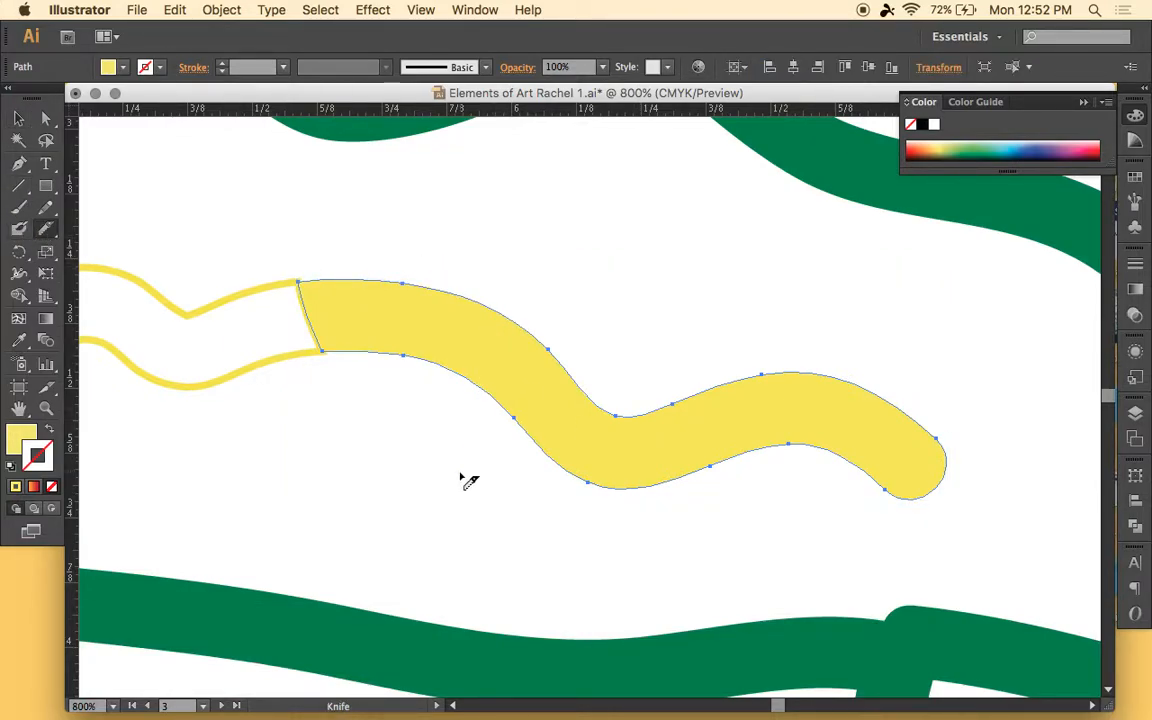
{"action": "key", "text": "v"}
{"action": "left_click", "coordinate": [488, 270]}
Step: Create an 8.5 by 11 in yellow rectangle and move it over the Value page to cover it
{"action": "key", "text": "super+minus"}
{"action": "key", "text": "super+minus"}
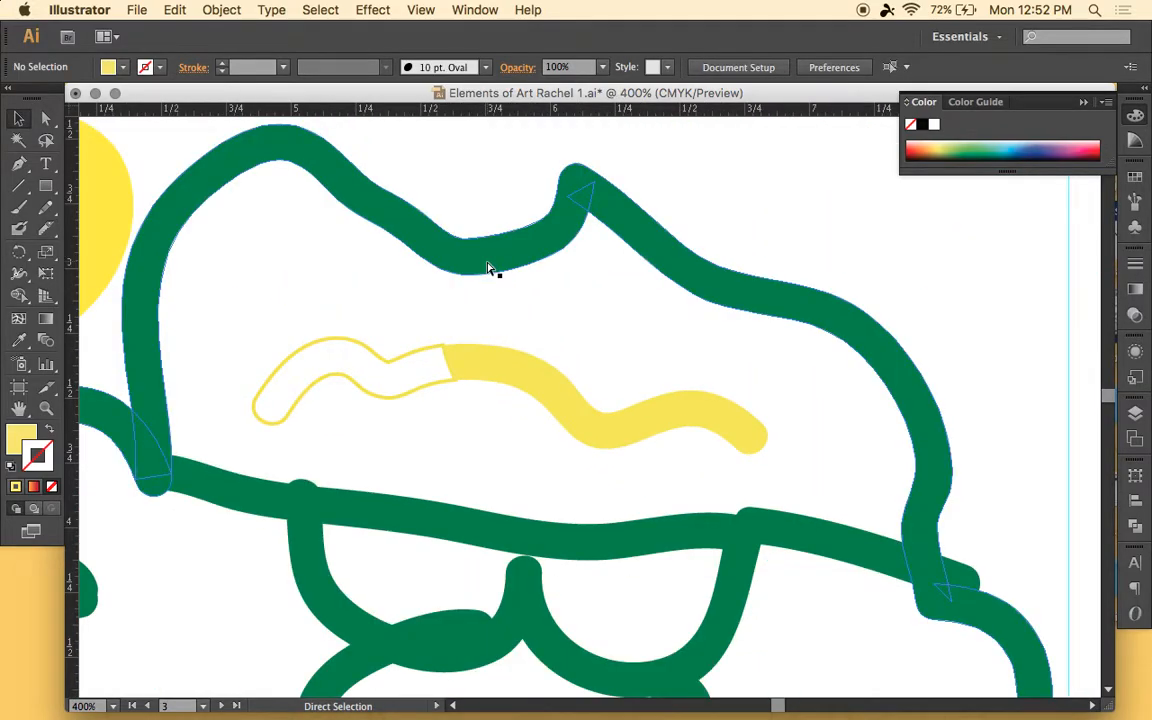
{"action": "scroll", "coordinate": [488, 270], "scroll_direction": "left", "scroll_amount": 5}
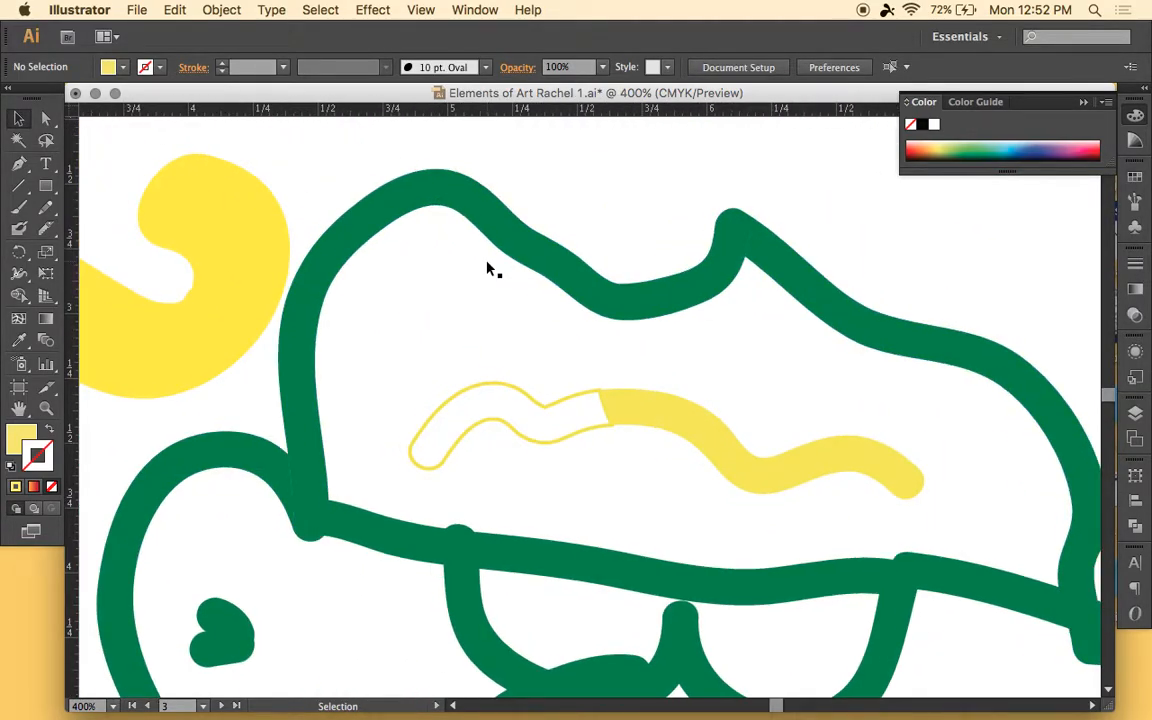
{"action": "key", "text": "a"}
{"action": "key", "text": "super+minus"}
{"action": "key", "text": "super+minus"}
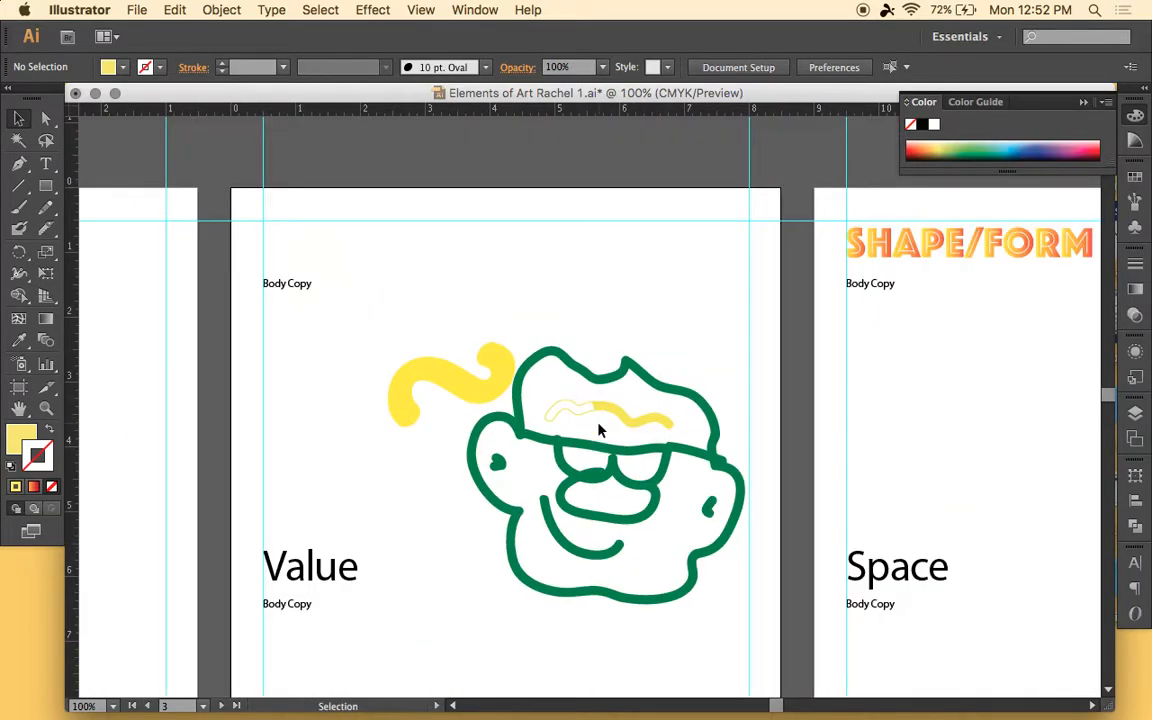
{"action": "scroll", "coordinate": [600, 430], "scroll_direction": "right", "scroll_amount": 3}
{"action": "key", "text": "super+0"}
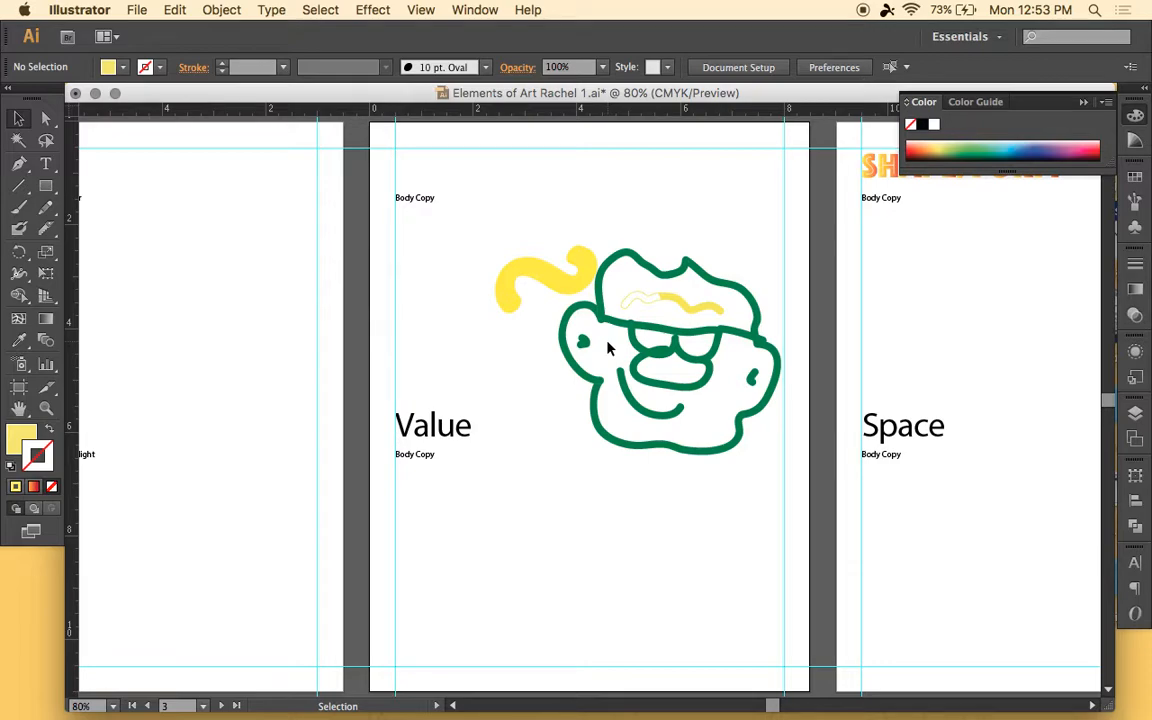
{"action": "left_click", "coordinate": [46, 186]}
{"action": "left_click", "coordinate": [551, 206]}
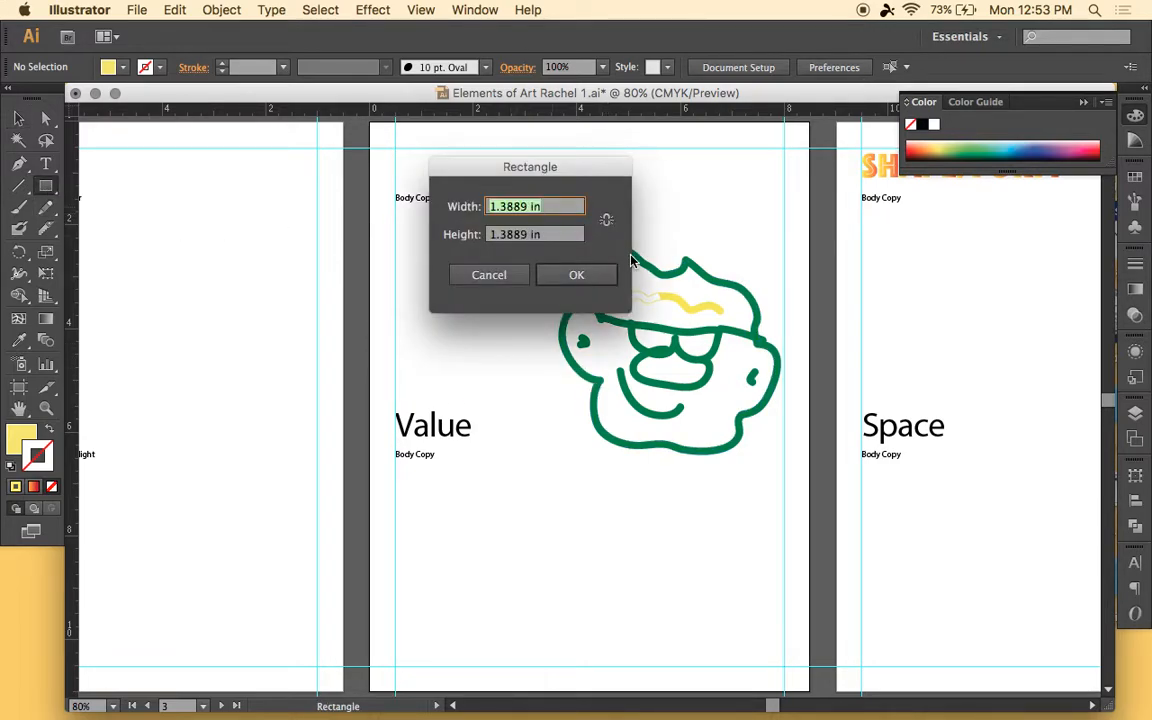
{"action": "type", "text": "8.5"}
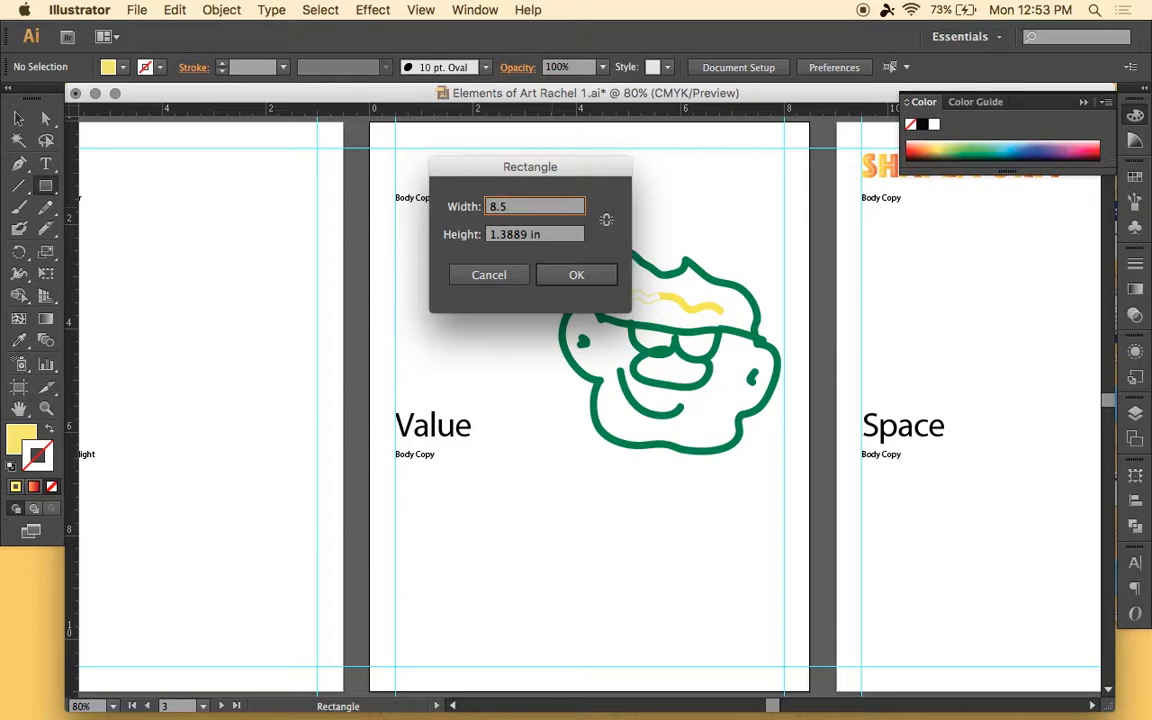
{"action": "key", "text": "Tab"}
{"action": "type", "text": "11"}
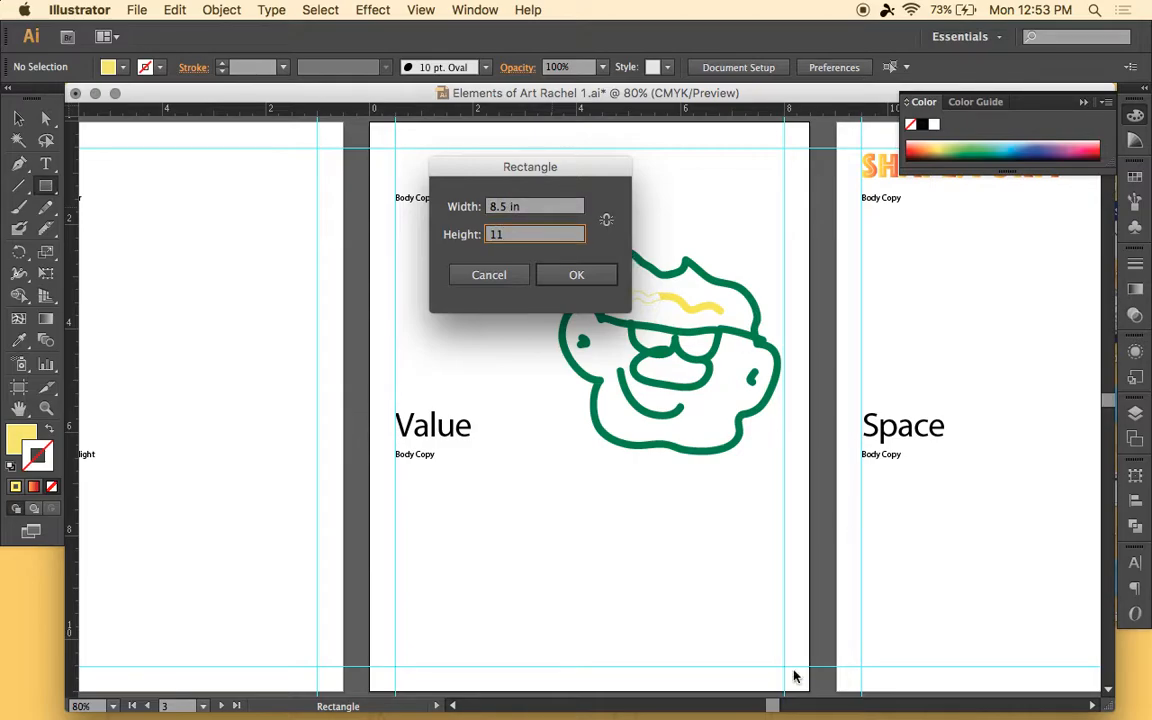
{"action": "key", "text": "Return"}
{"action": "key", "text": "v"}
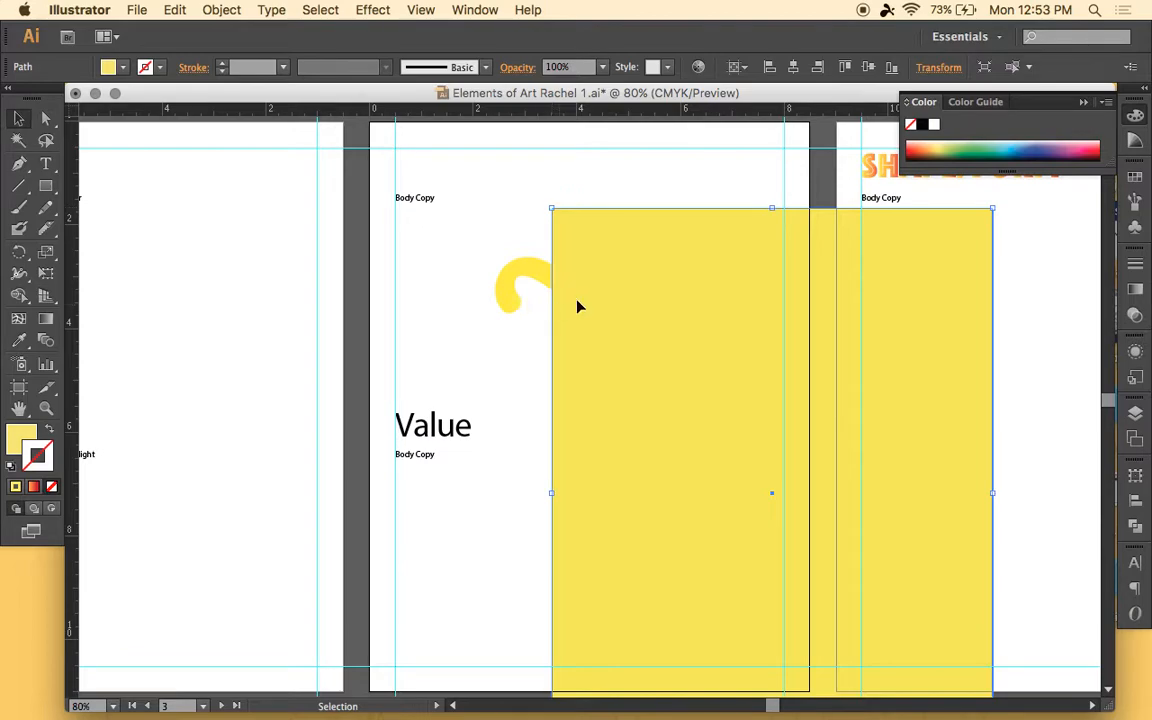
{"action": "left_click_drag", "start_coordinate": [692, 264], "coordinate": [488, 170]}
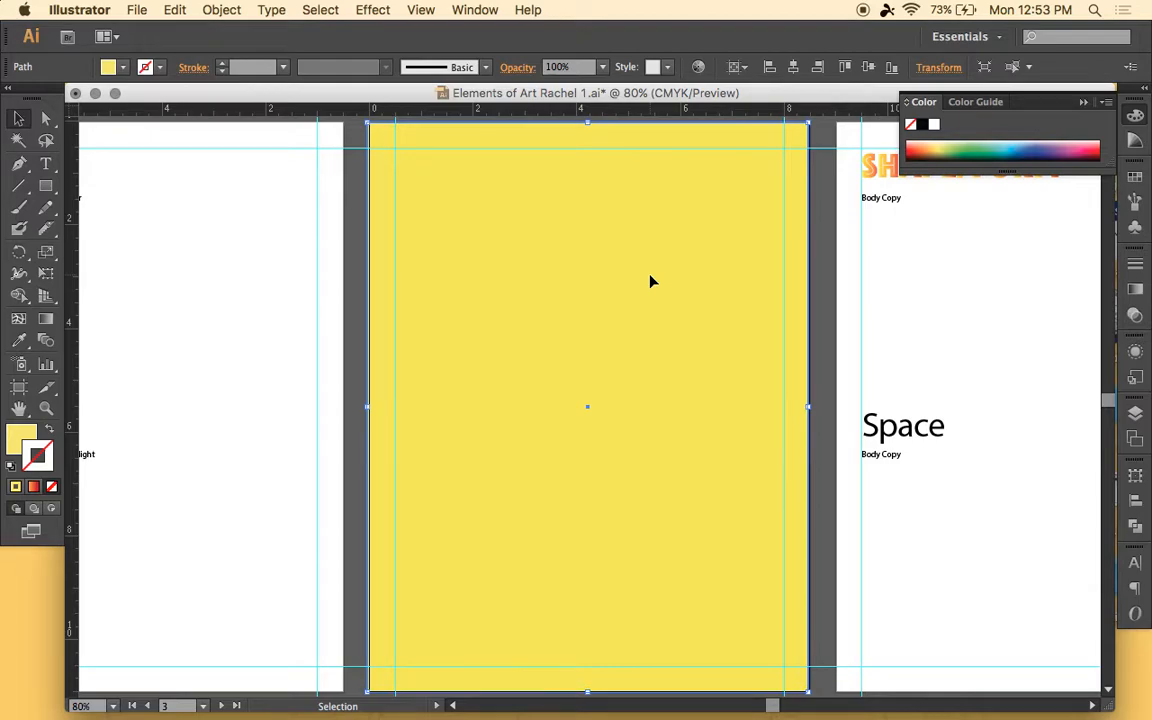
Step: Send the yellow rectangle to the back and switch it twice between the front and back of the stacking order
{"action": "right_click", "coordinate": [650, 281]}
{"action": "mouse_move", "coordinate": [708, 533]}
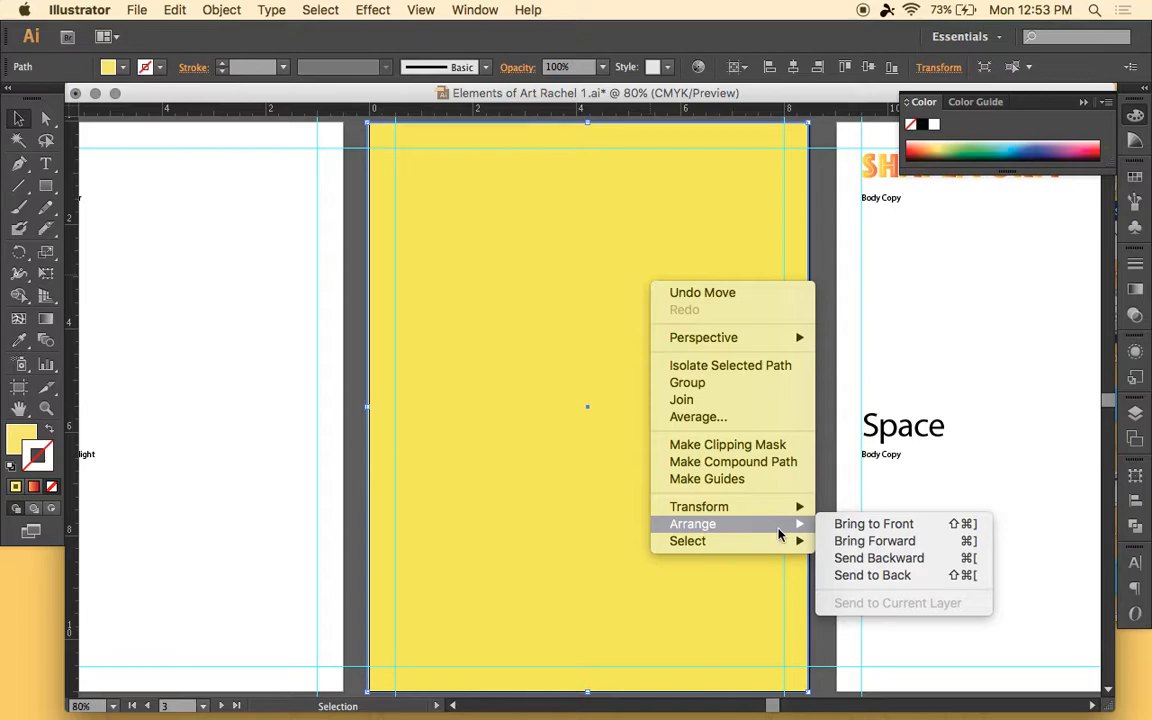
{"action": "left_click", "coordinate": [890, 577]}
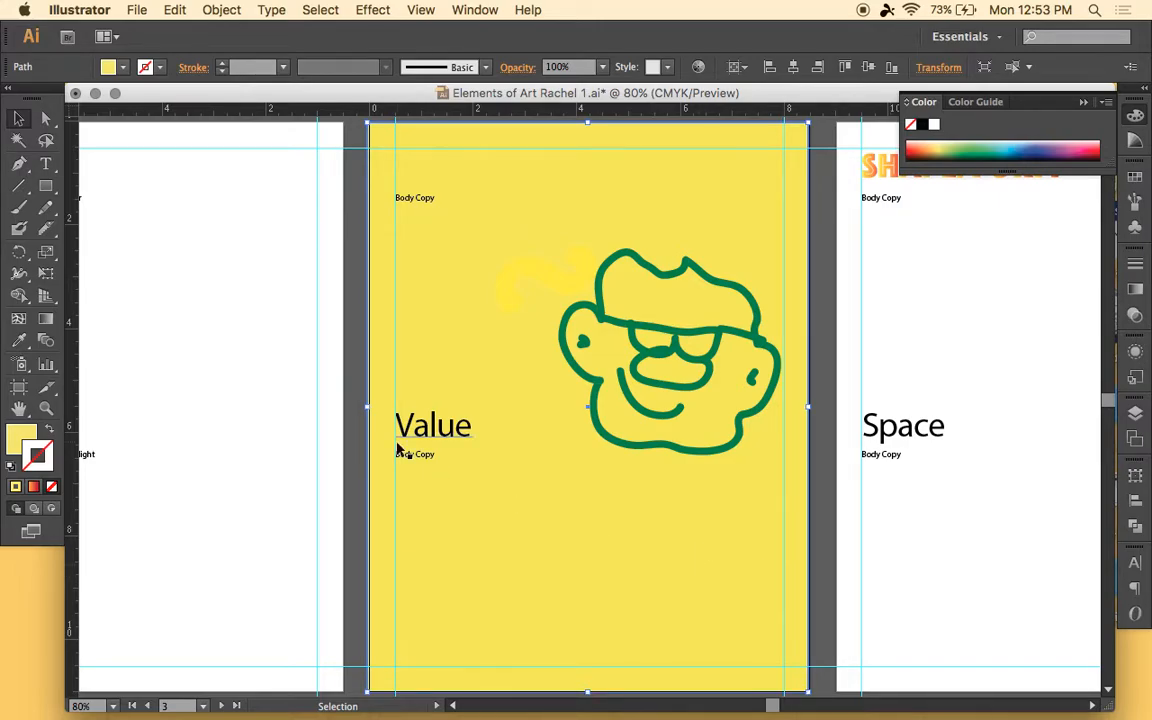
{"action": "key", "text": "shift+super+bracketright"}
{"action": "key", "text": "shift+super+bracketleft"}
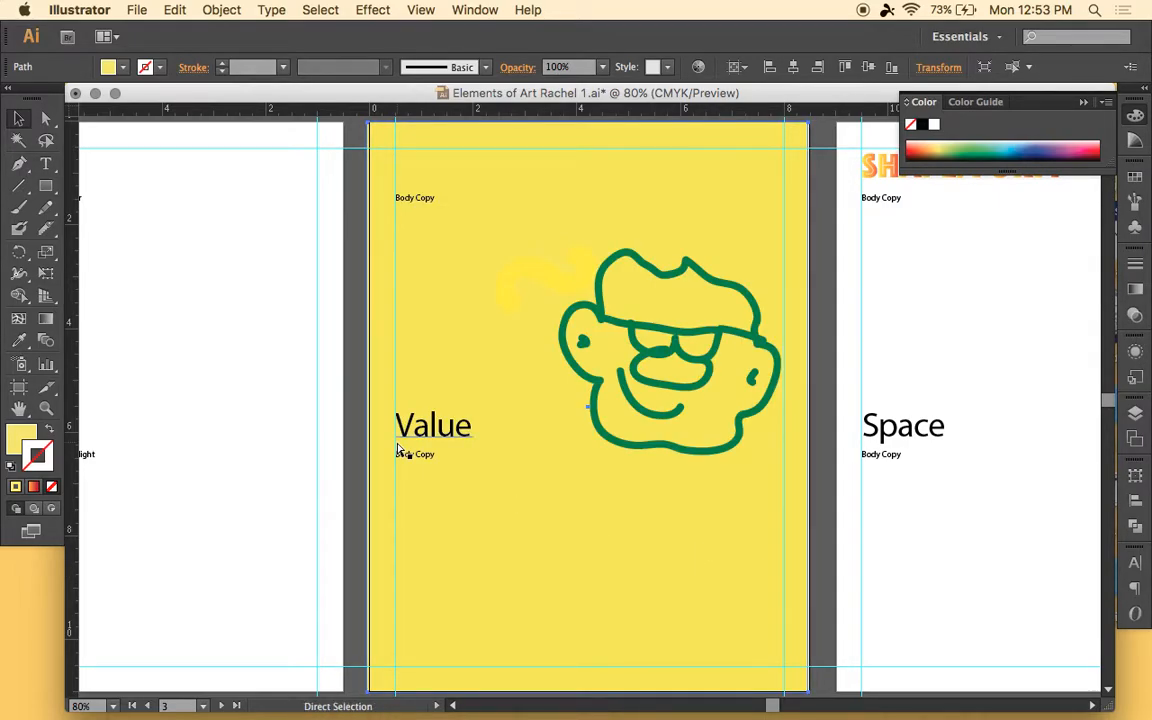
{"action": "key", "text": "shift+super+bracketright"}
{"action": "key", "text": "shift+super+bracketleft"}
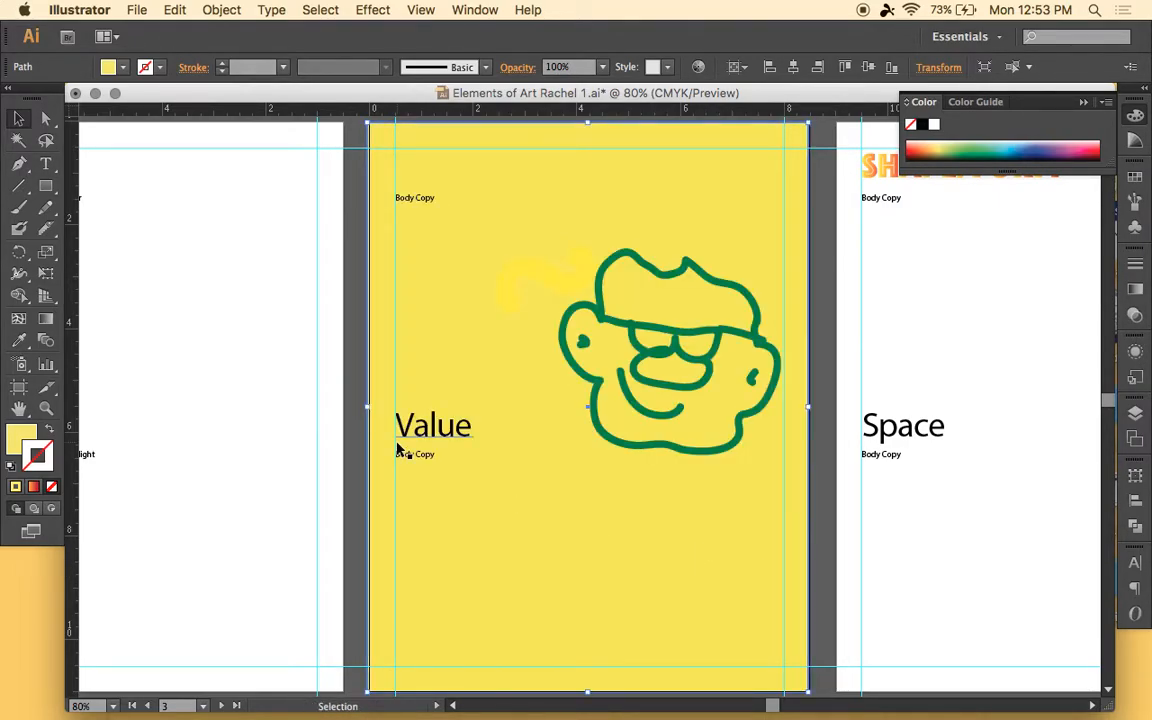
Step: Try moving the yellow rectangle off the Value page, and undo the move and the last send to back
{"action": "left_click", "coordinate": [270, 399]}
{"action": "left_click", "coordinate": [489, 368]}
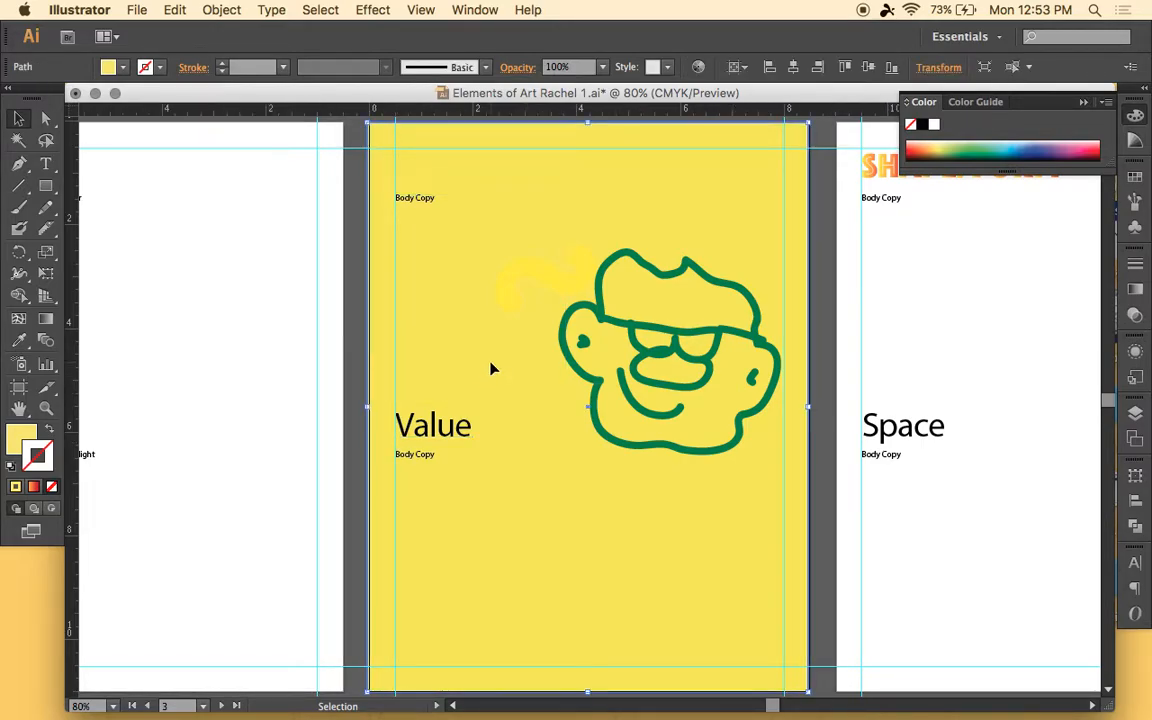
{"action": "left_click_drag", "start_coordinate": [656, 550], "coordinate": [965, 513]}
{"action": "key", "text": "super+z"}
{"action": "key", "text": "super+z"}
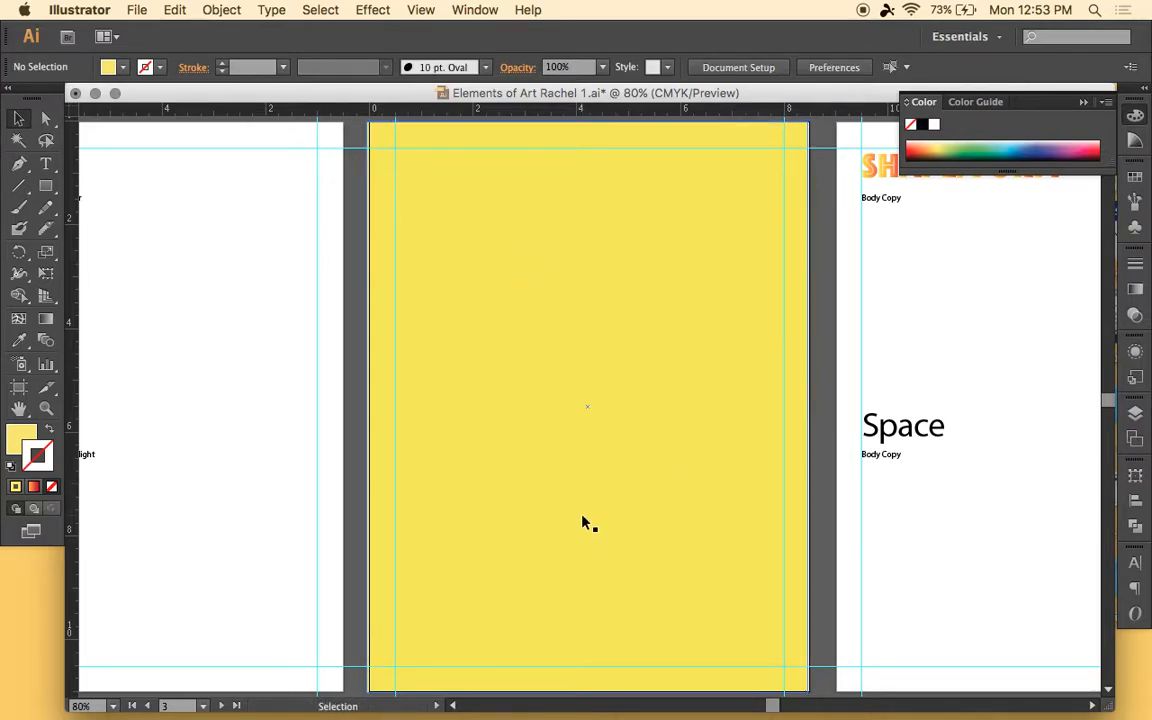
Step: Select the yellow rectangle, try shifting it toward the Space page and undo that move
{"action": "right_click", "coordinate": [584, 519]}
{"action": "left_click", "coordinate": [789, 532]}
{"action": "left_click", "coordinate": [615, 479]}
{"action": "left_click_drag", "start_coordinate": [615, 479], "coordinate": [879, 494]}
{"action": "key", "text": "super+z"}
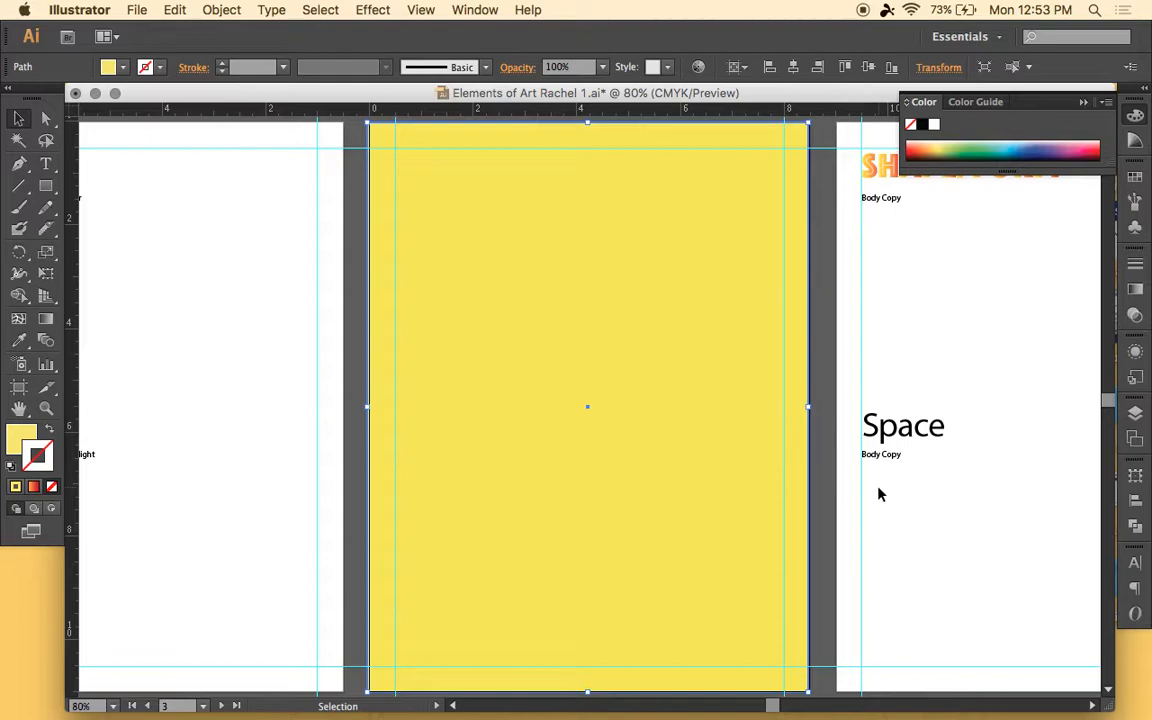
Step: Drag the yellow rectangle off the Value page and reposition it so its edges line up with the page
{"action": "right_click", "coordinate": [720, 406]}
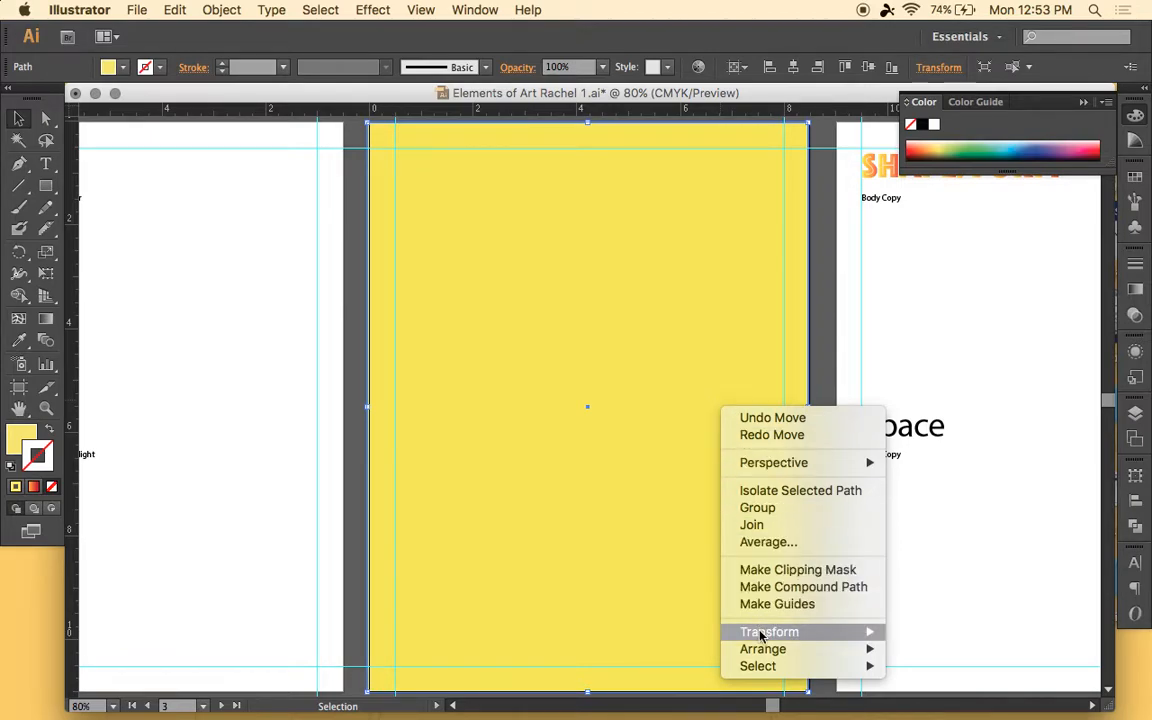
{"action": "mouse_move", "coordinate": [779, 657]}
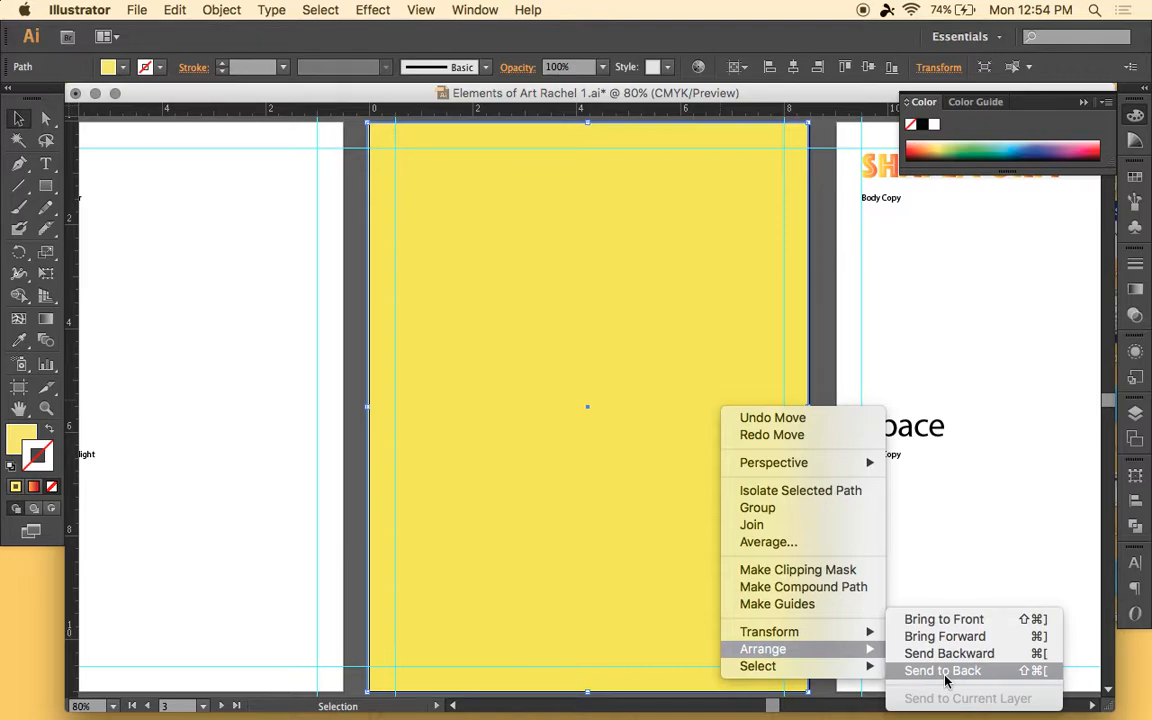
{"action": "left_click", "coordinate": [198, 347]}
{"action": "left_click", "coordinate": [198, 347]}
{"action": "left_click_drag", "start_coordinate": [445, 311], "coordinate": [642, 399]}
{"action": "left_click_drag", "start_coordinate": [720, 276], "coordinate": [527, 194]}
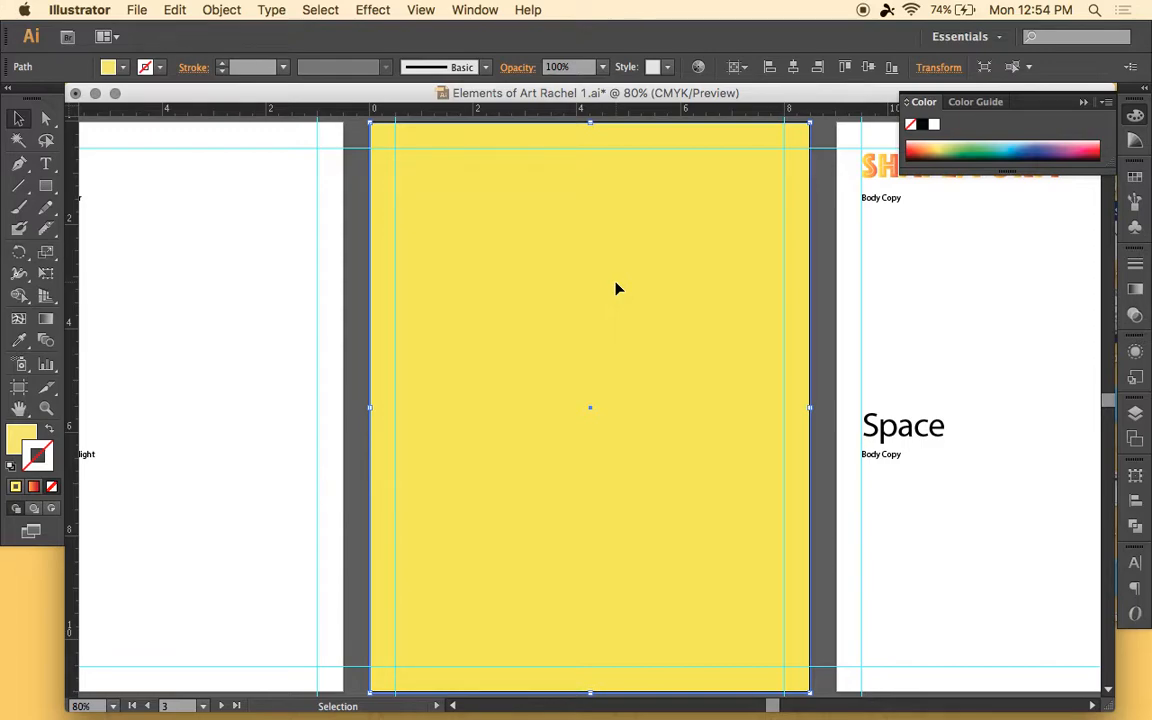
Step: Send the yellow rectangle to the back, behind the cartoon face and the text
{"action": "left_click", "coordinate": [45, 186]}
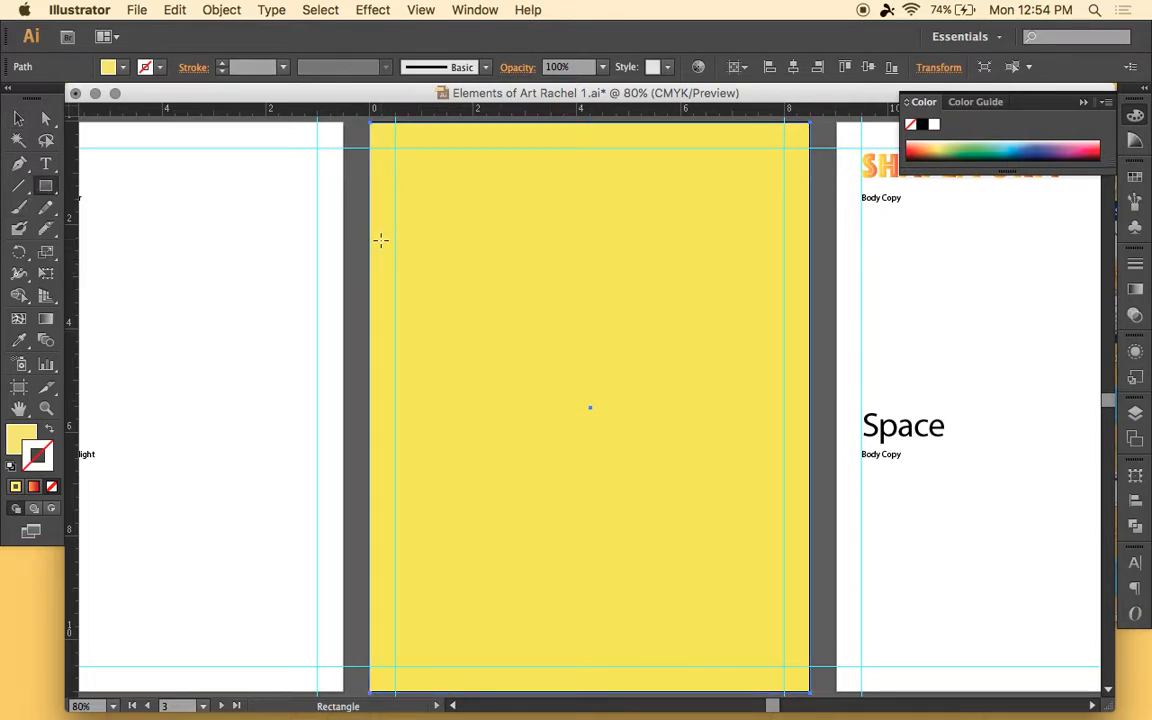
{"action": "left_click", "coordinate": [19, 119]}
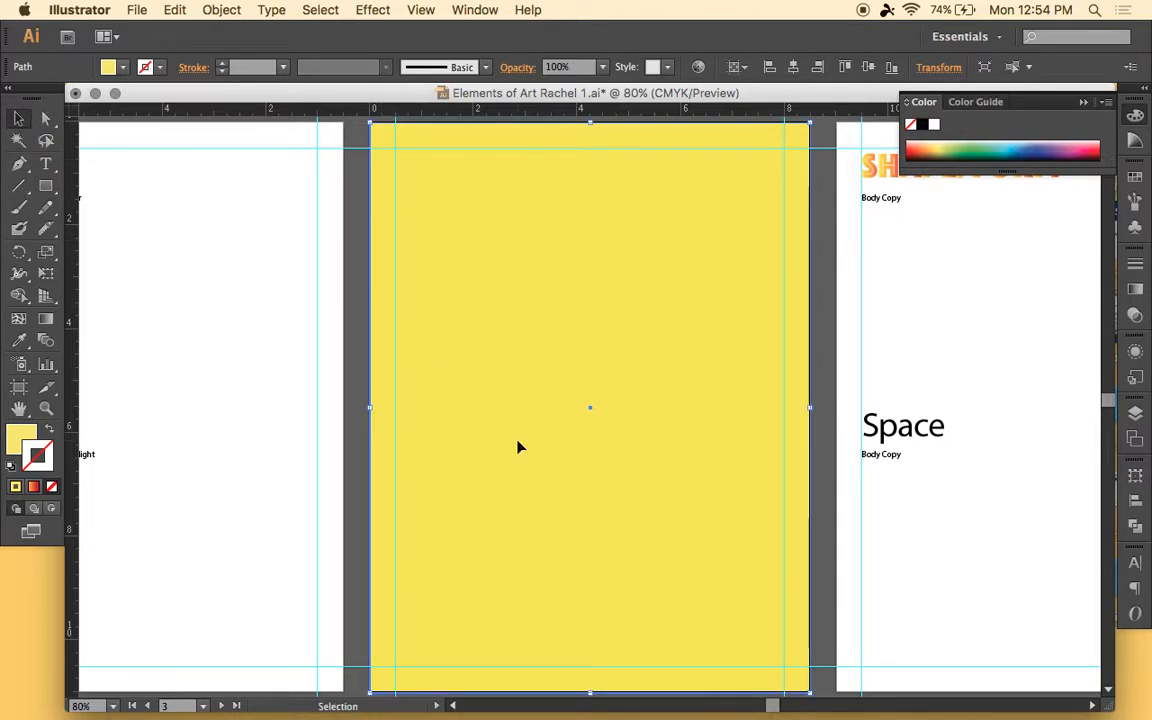
{"action": "right_click", "coordinate": [557, 315]}
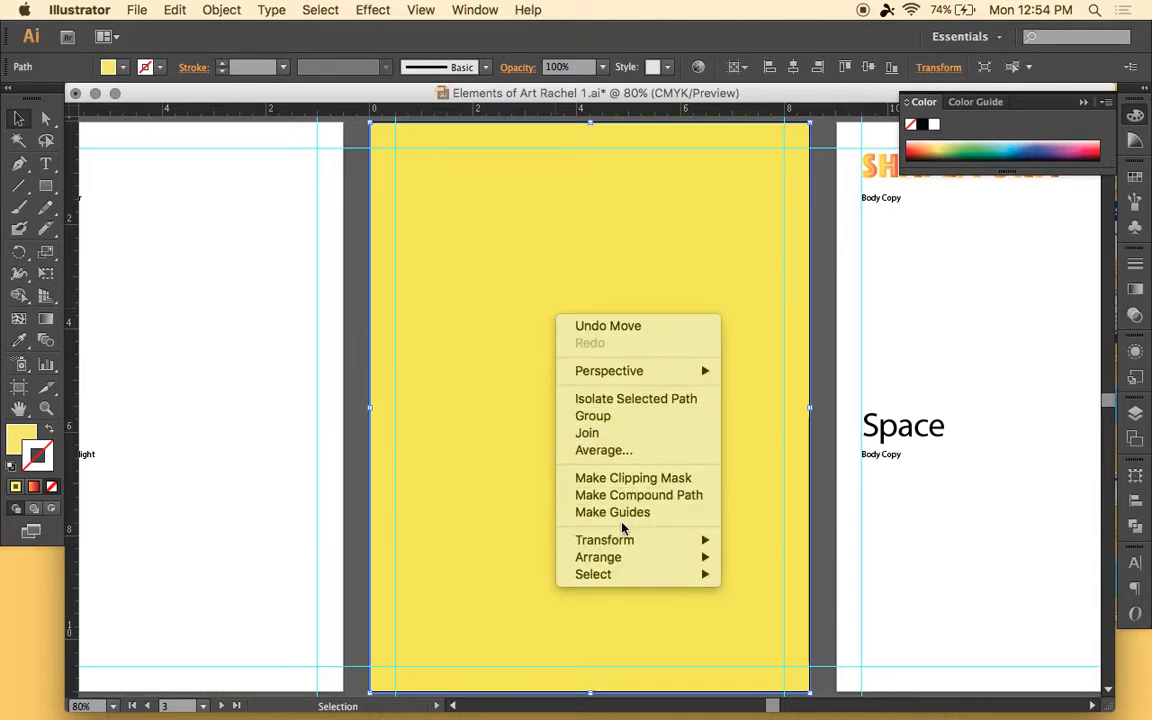
{"action": "mouse_move", "coordinate": [648, 562]}
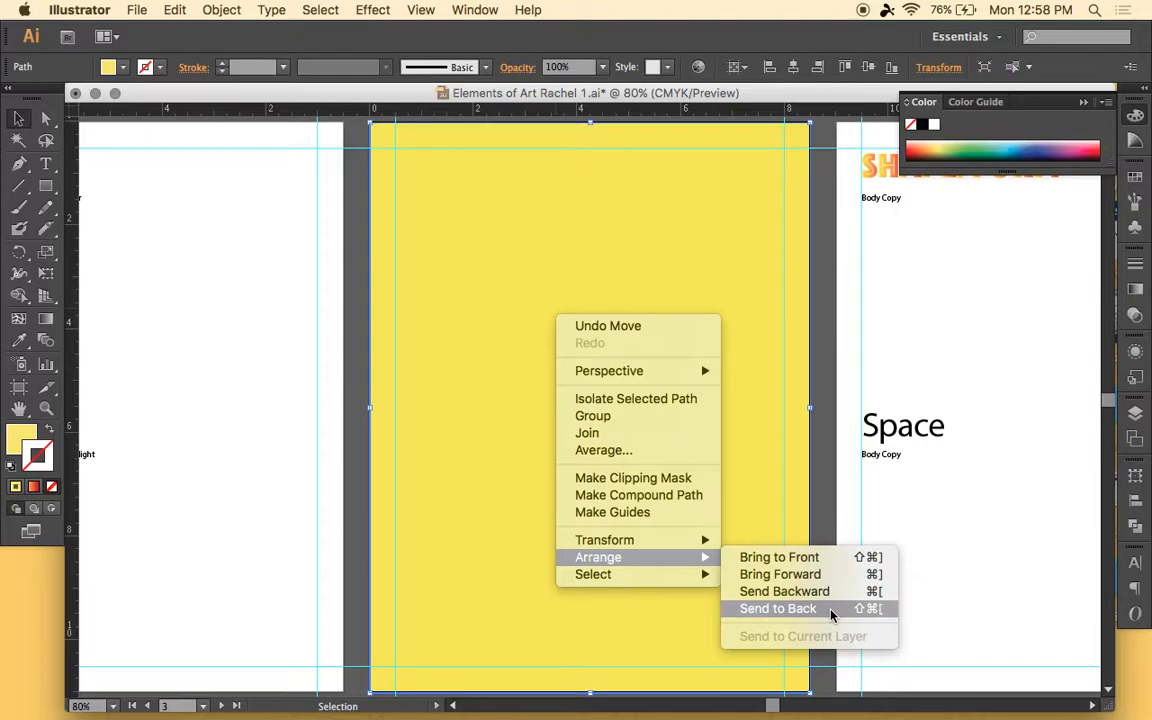
{"action": "left_click", "coordinate": [830, 609]}
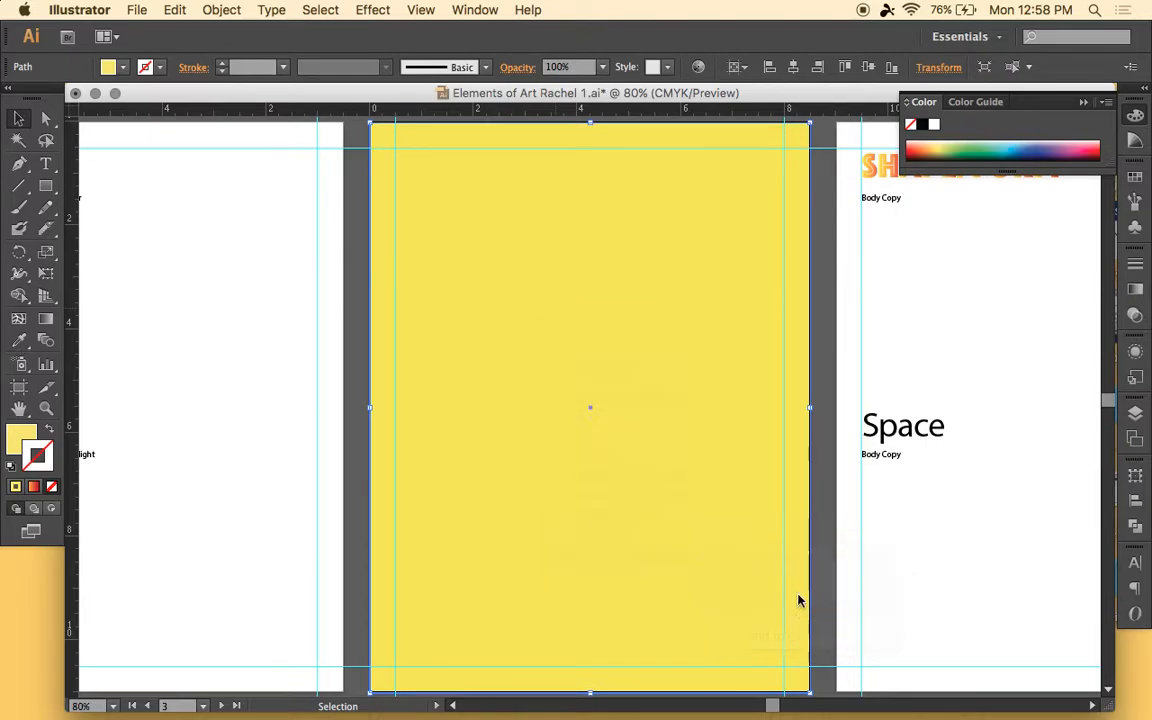
Step: Change the background rectangle's fill to a bright orange-red in the Color Picker
{"action": "key", "text": "super+minus"}
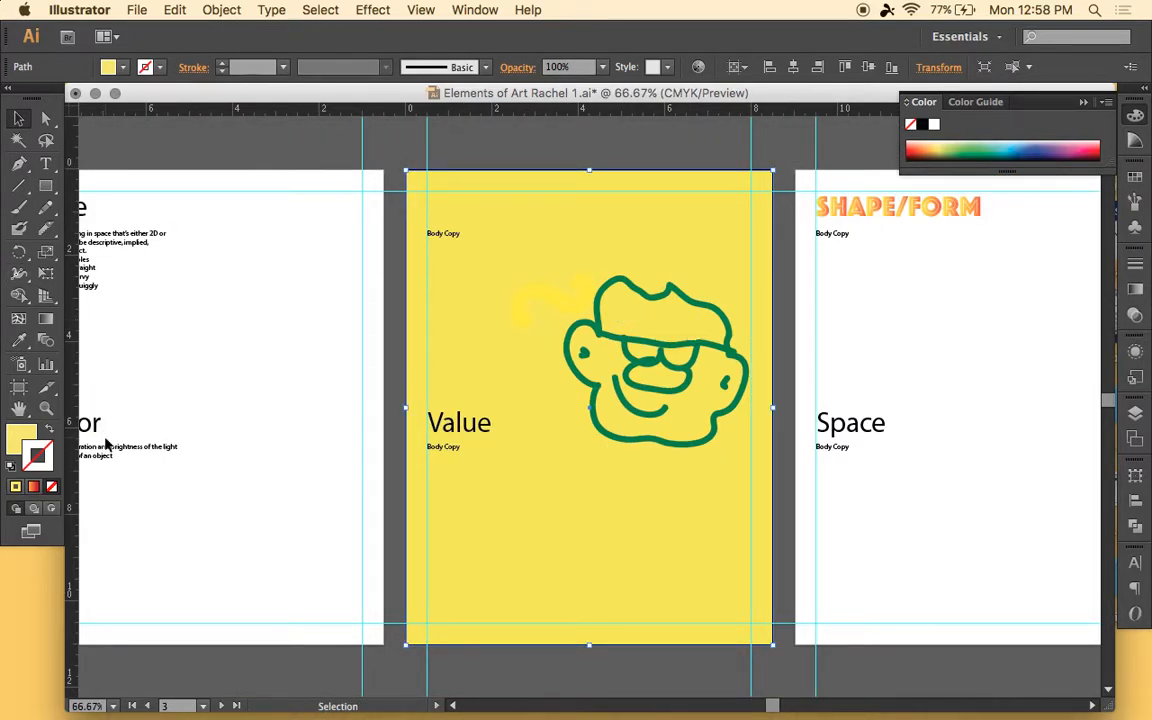
{"action": "double_click", "coordinate": [24, 439]}
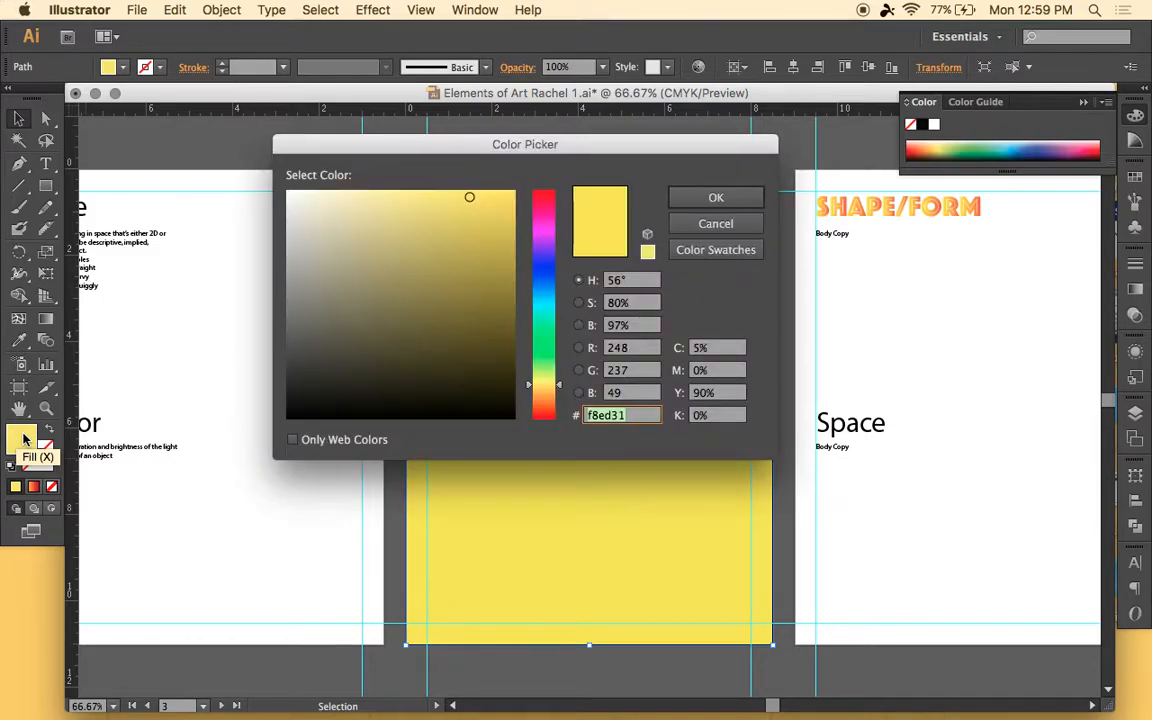
{"action": "left_click", "coordinate": [545, 408]}
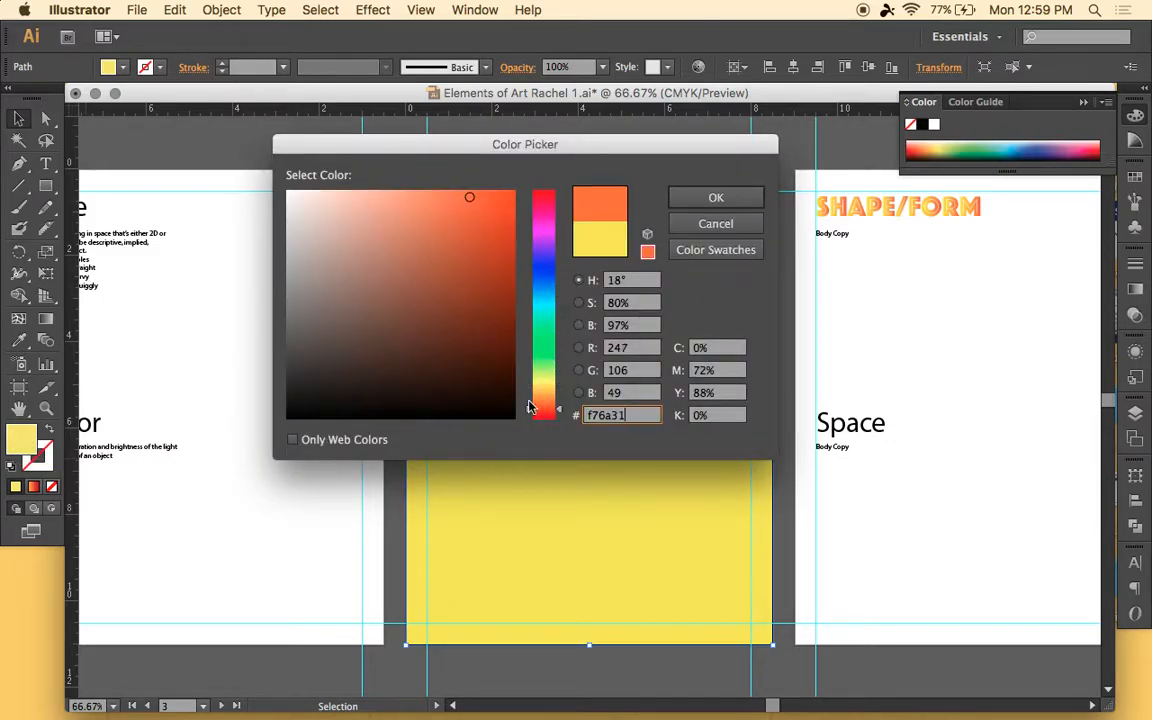
{"action": "left_click", "coordinate": [487, 205]}
{"action": "key", "text": "Return"}
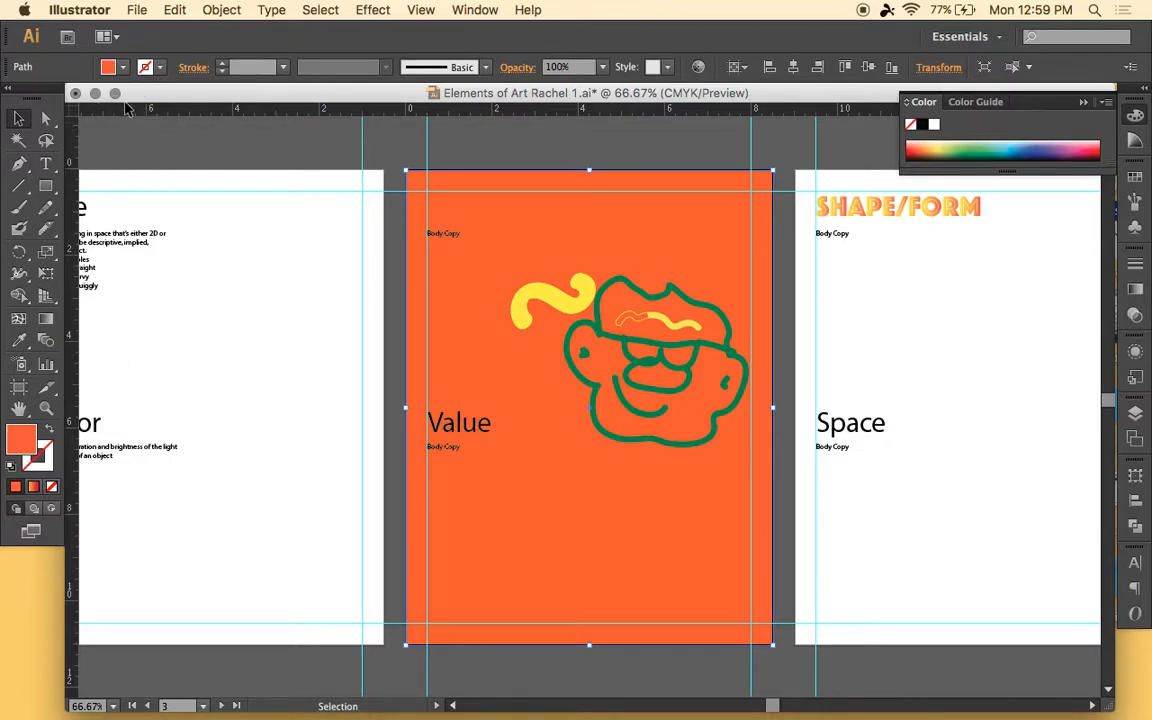
Step: Fill the background rectangle with the Fading Sky gradient, and replace it with the radial gradient fading from a white centre to black edges
{"action": "left_click", "coordinate": [107, 68]}
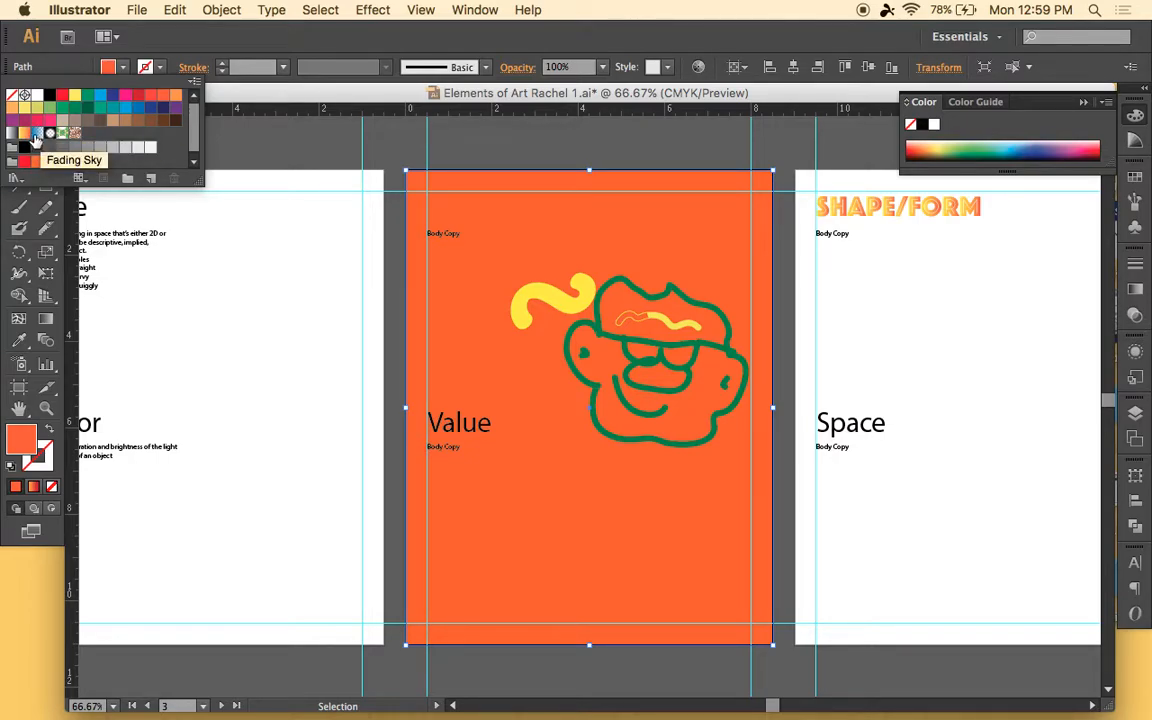
{"action": "left_click", "coordinate": [36, 137]}
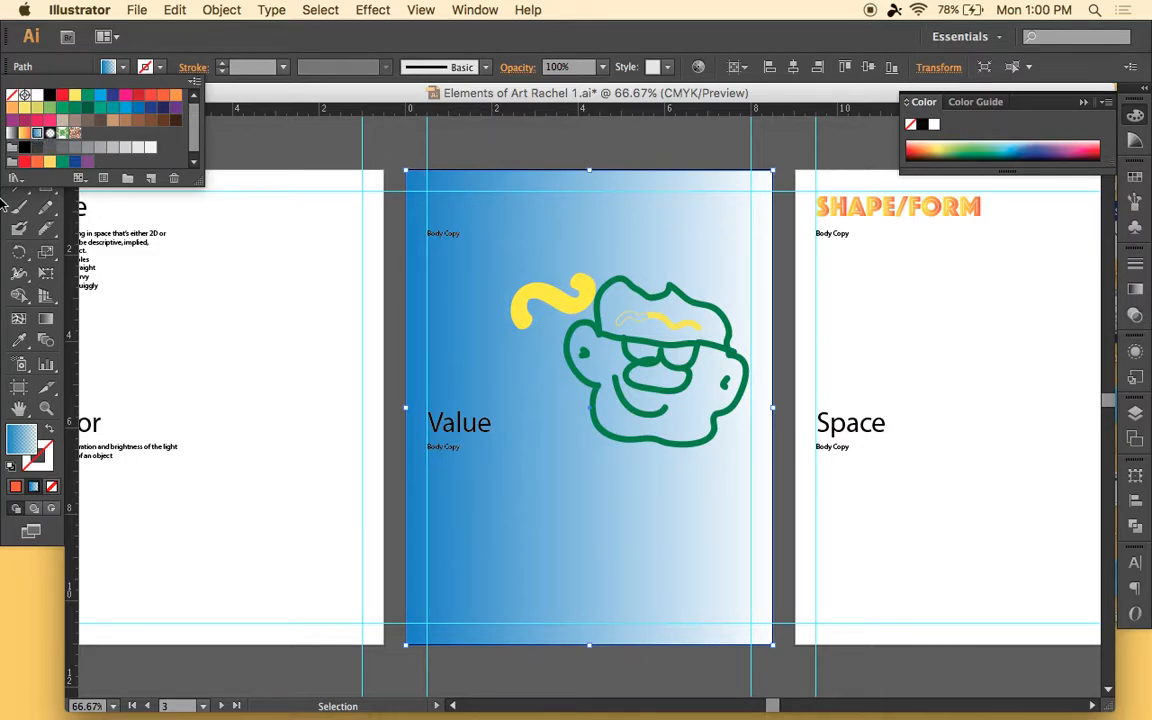
{"action": "left_click", "coordinate": [51, 138]}
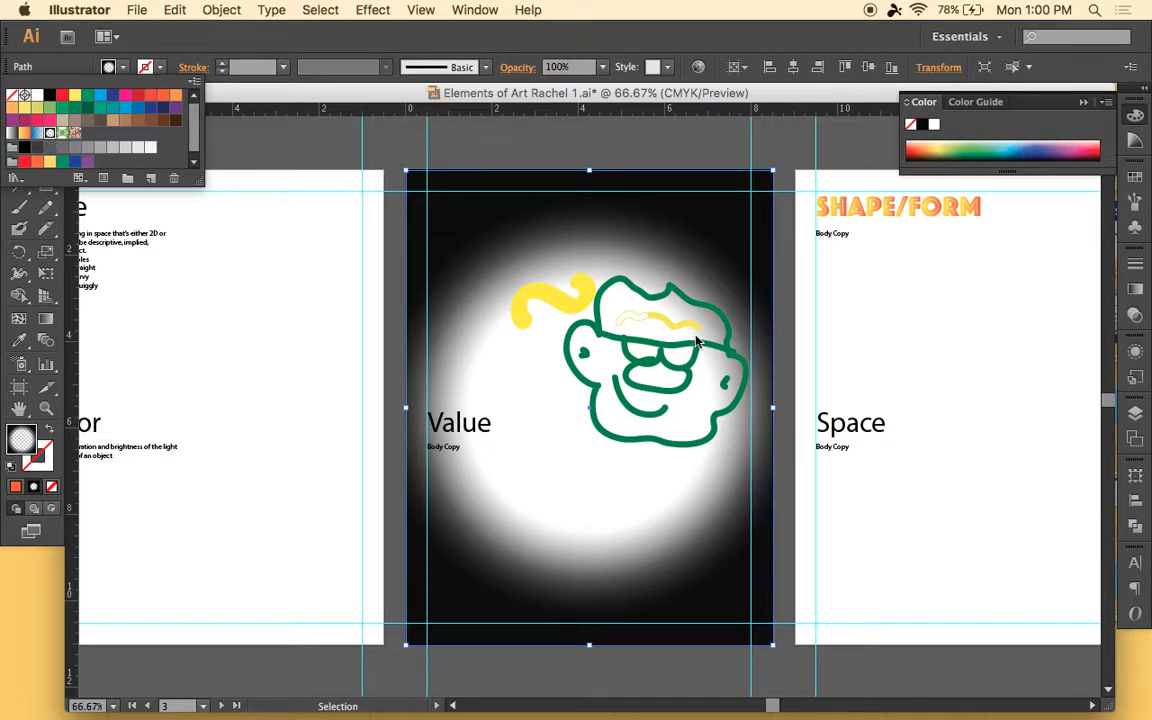
Step: Fill the background rectangle with the linear white-to-black gradient and open its gradient settings
{"action": "left_click", "coordinate": [12, 132]}
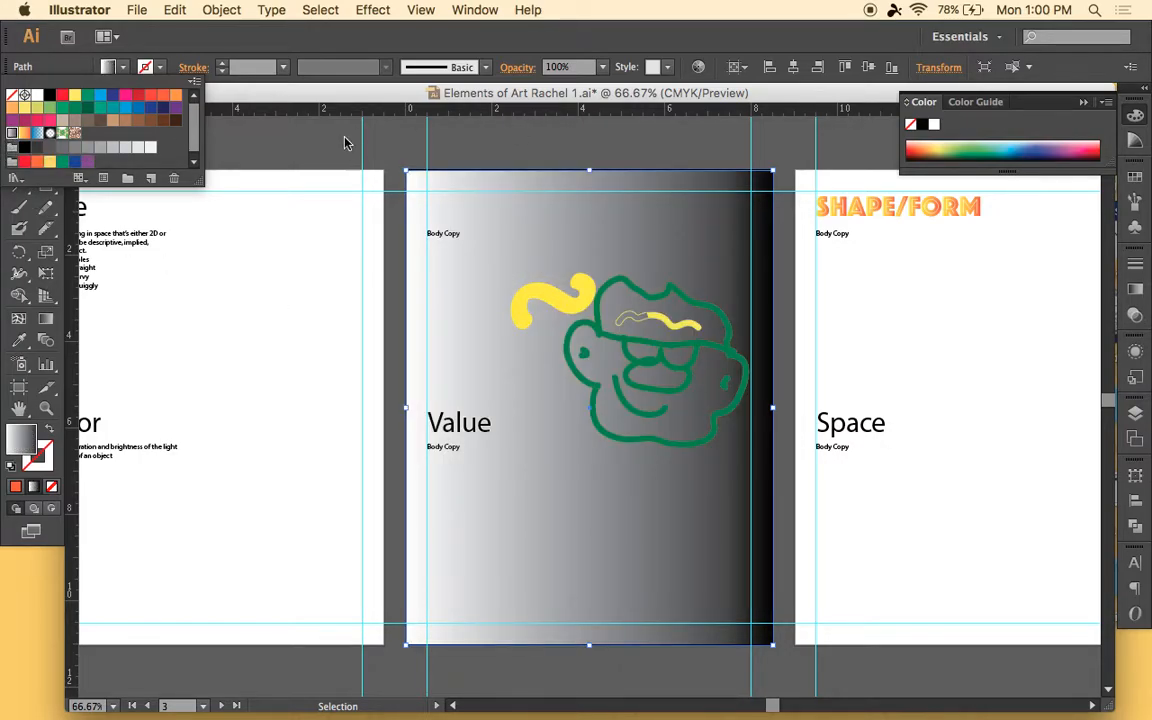
{"action": "left_click", "coordinate": [500, 147]}
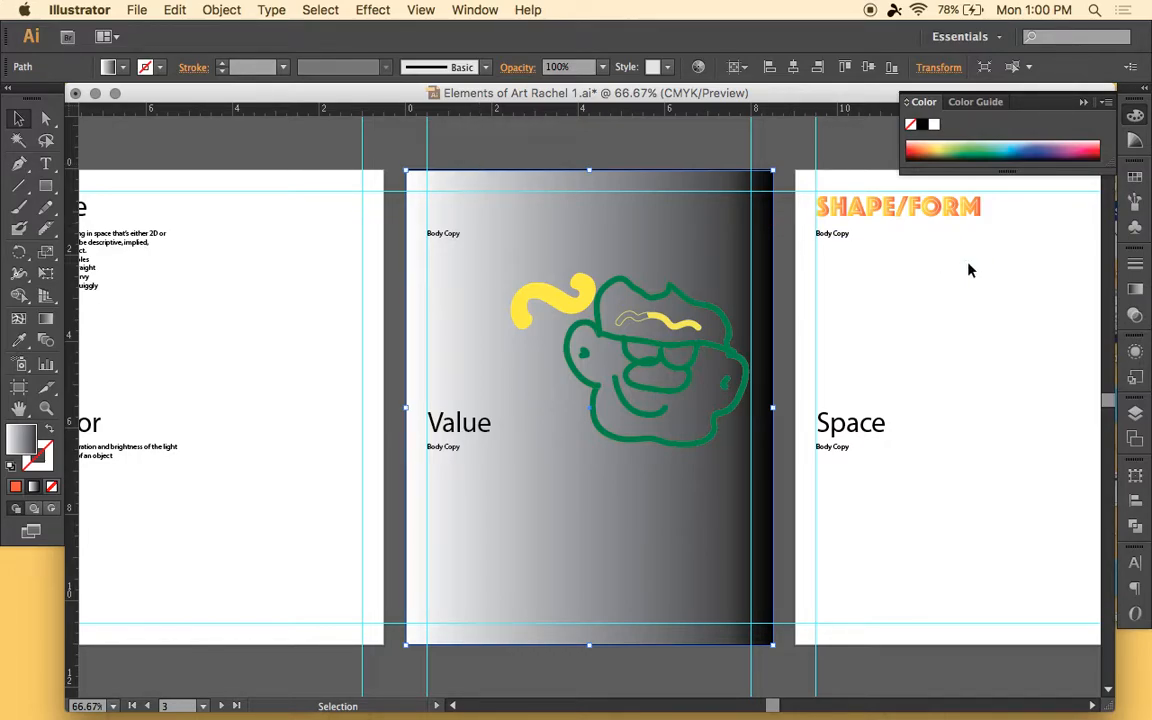
{"action": "left_click", "coordinate": [460, 10]}
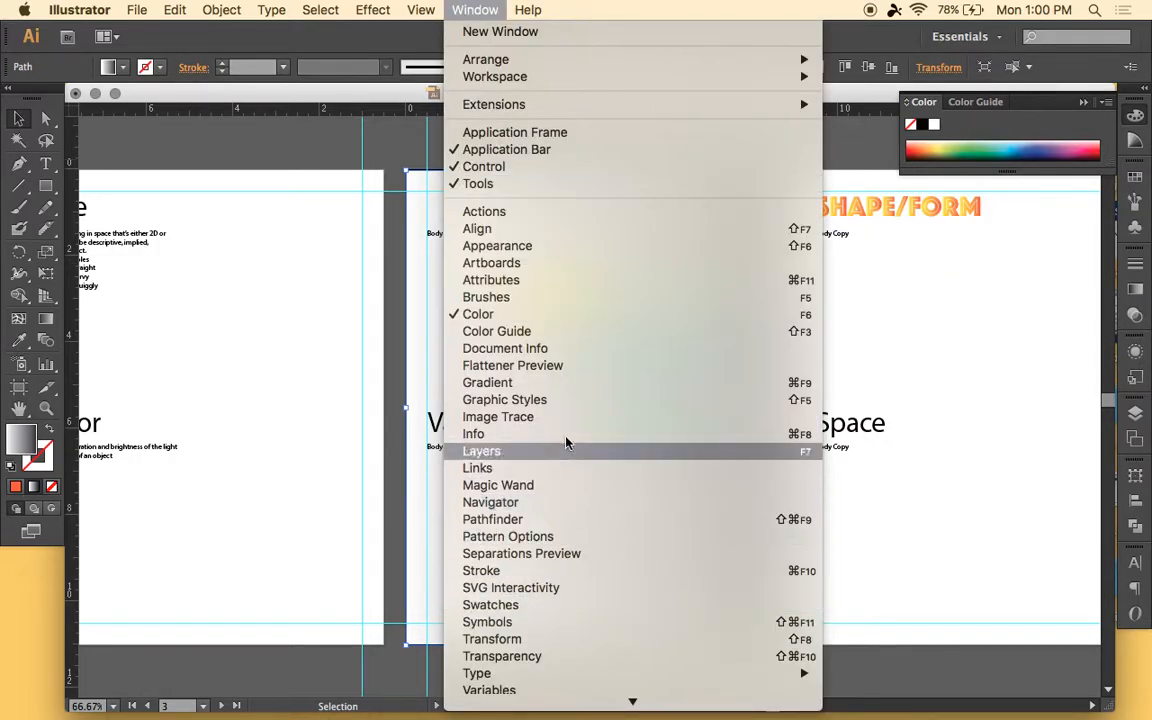
{"action": "left_click", "coordinate": [559, 384]}
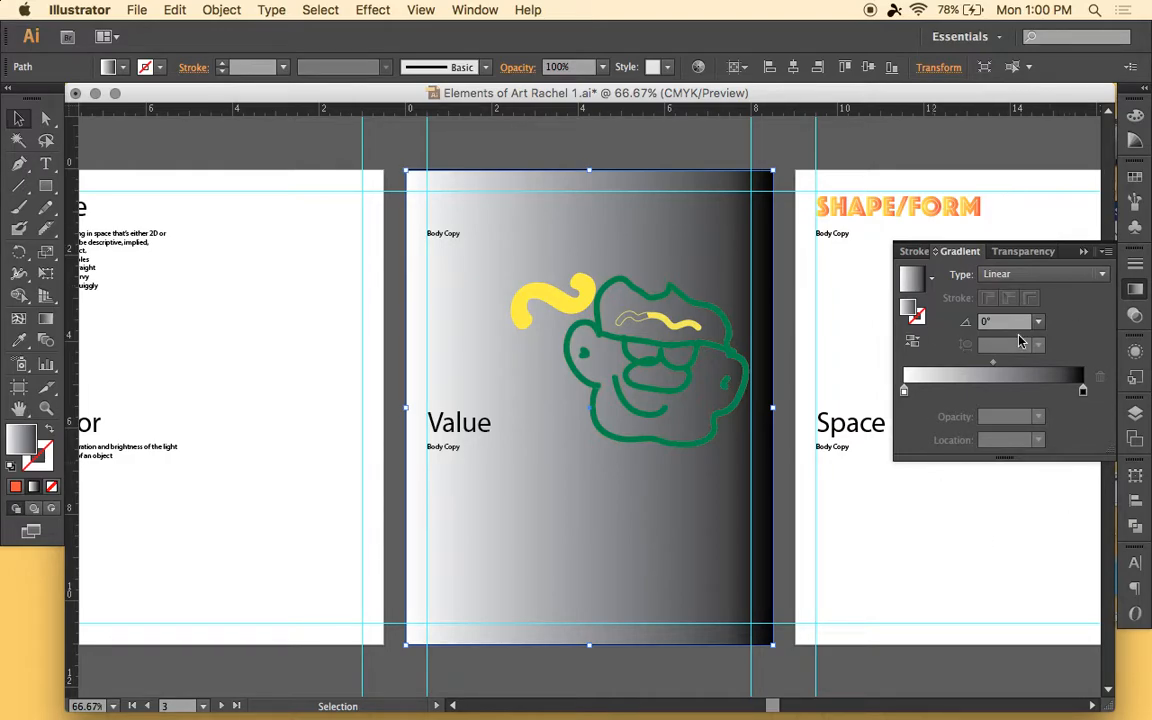
Step: Recolour the gradient's white stop to red C=15 M=100 Y=90 K=10 and its black stop to yellow
{"action": "double_click", "coordinate": [904, 390]}
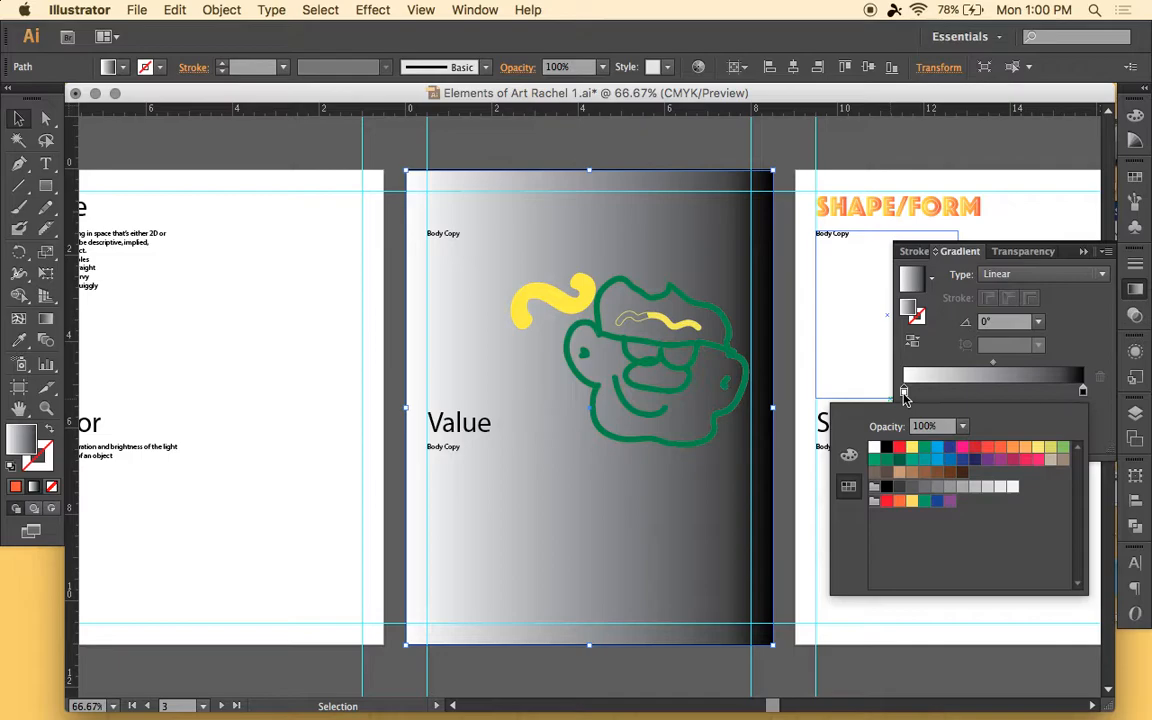
{"action": "left_click", "coordinate": [975, 453]}
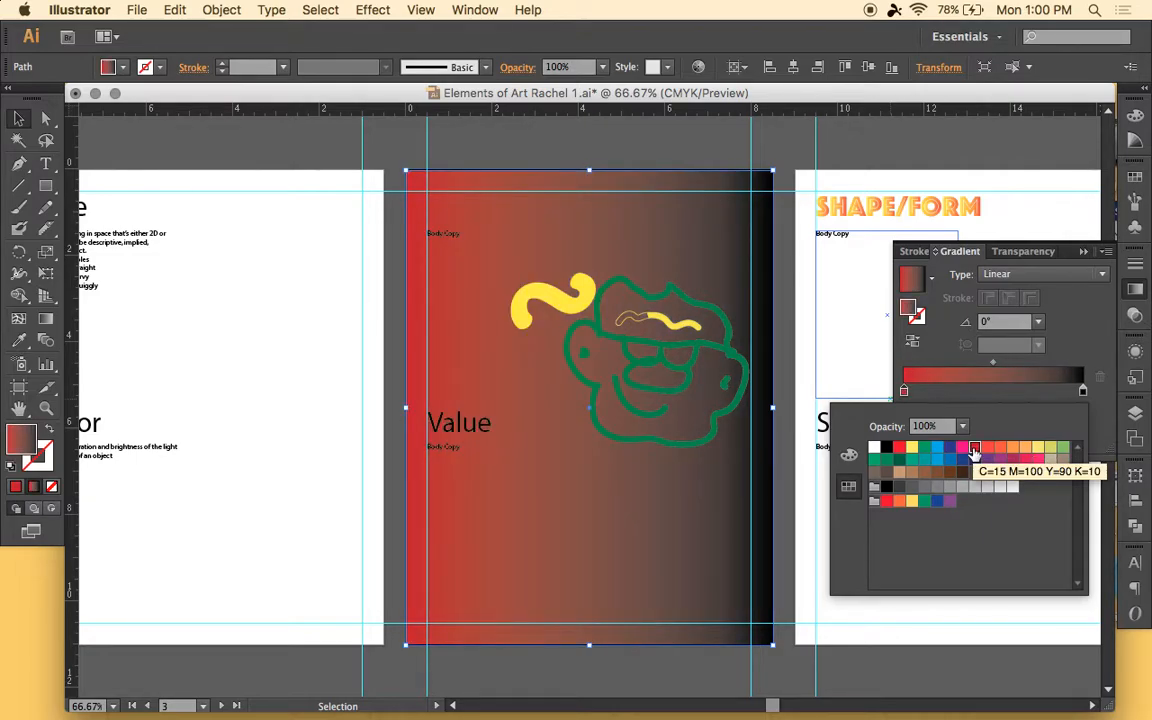
{"action": "left_click", "coordinate": [1084, 392]}
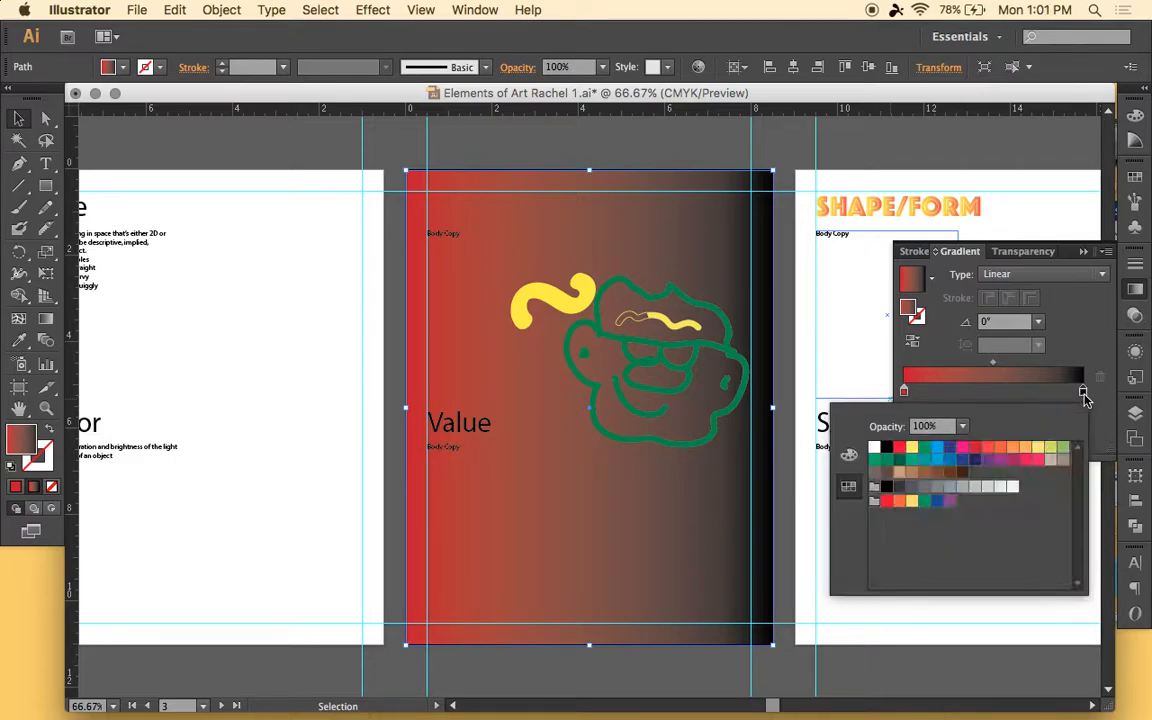
{"action": "left_click", "coordinate": [1037, 449]}
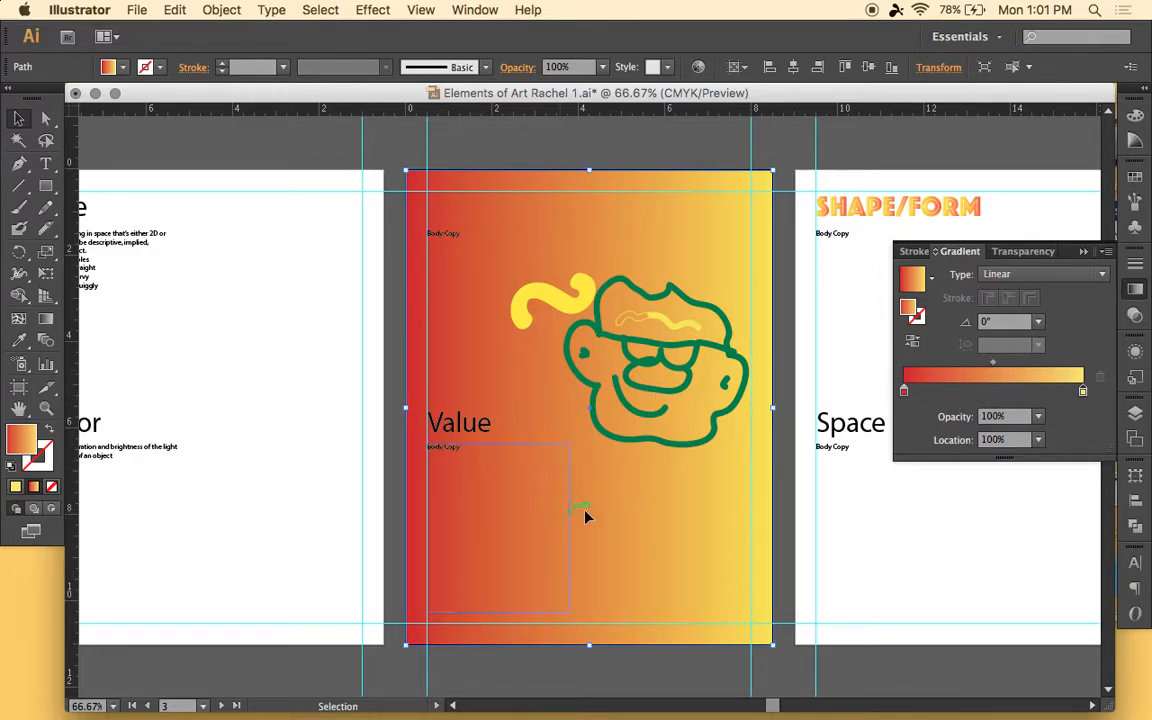
Step: Try adding a colour stop near the middle of the red-to-yellow gradient and removing it again
{"action": "left_click", "coordinate": [983, 393]}
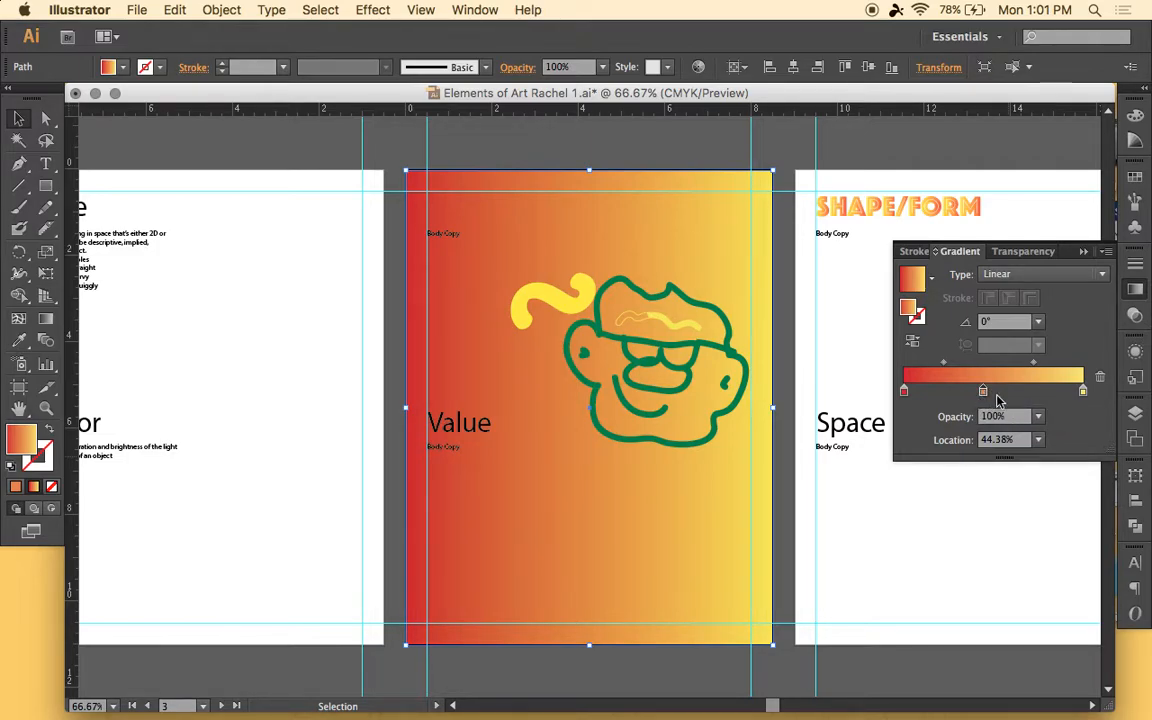
{"action": "key", "text": "super+z"}
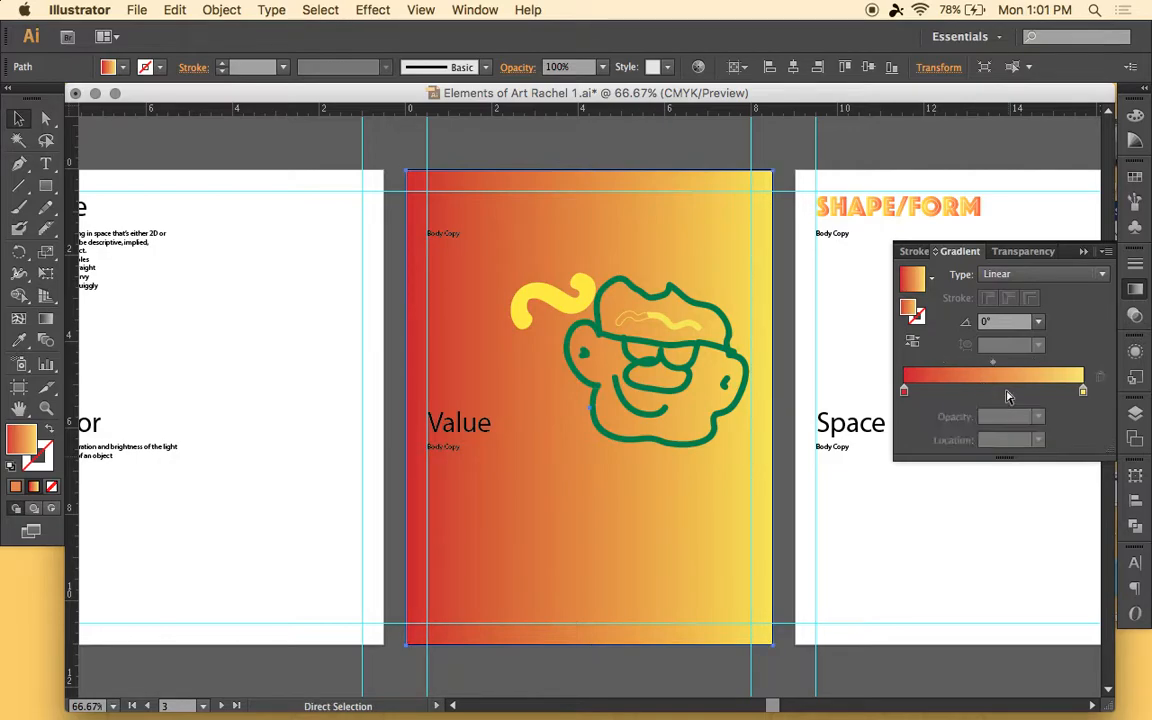
{"action": "left_click", "coordinate": [986, 391]}
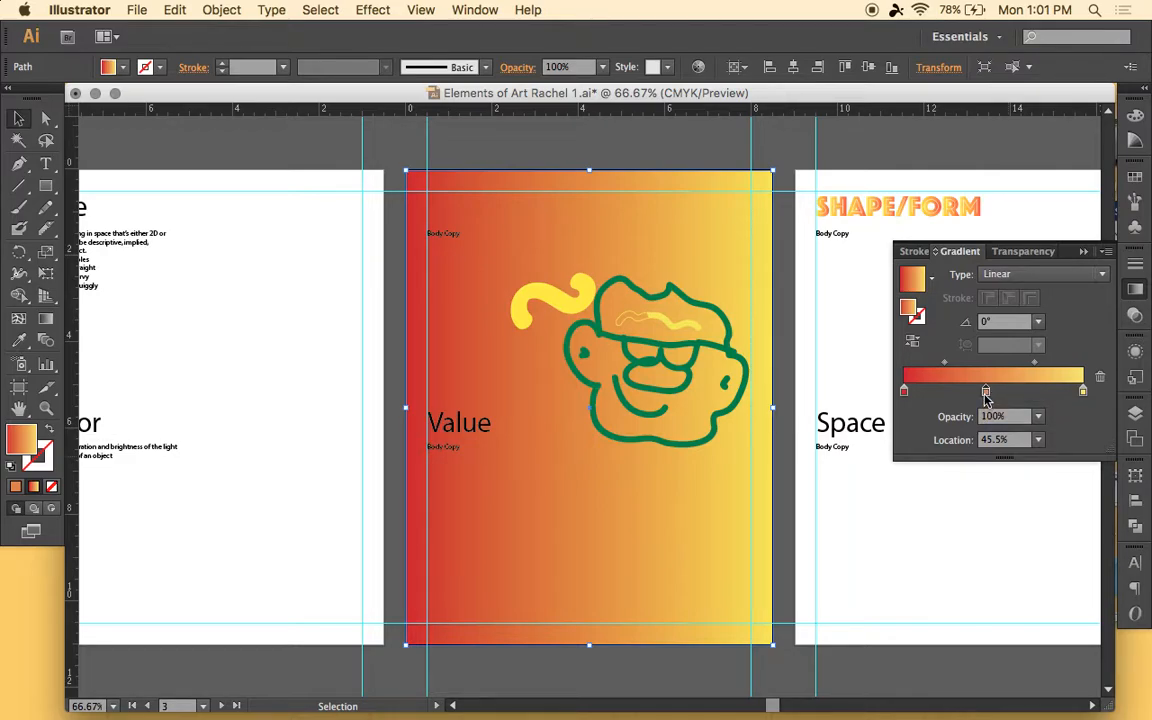
{"action": "left_click_drag", "start_coordinate": [986, 391], "coordinate": [977, 442]}
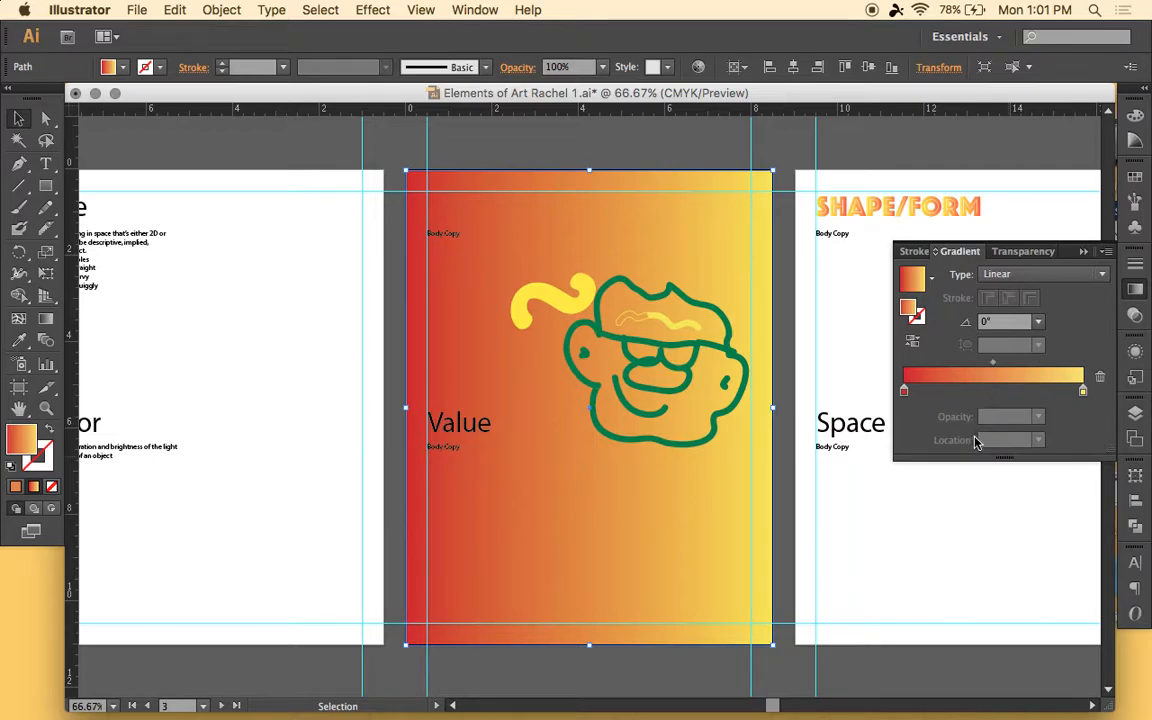
{"action": "left_click", "coordinate": [904, 389]}
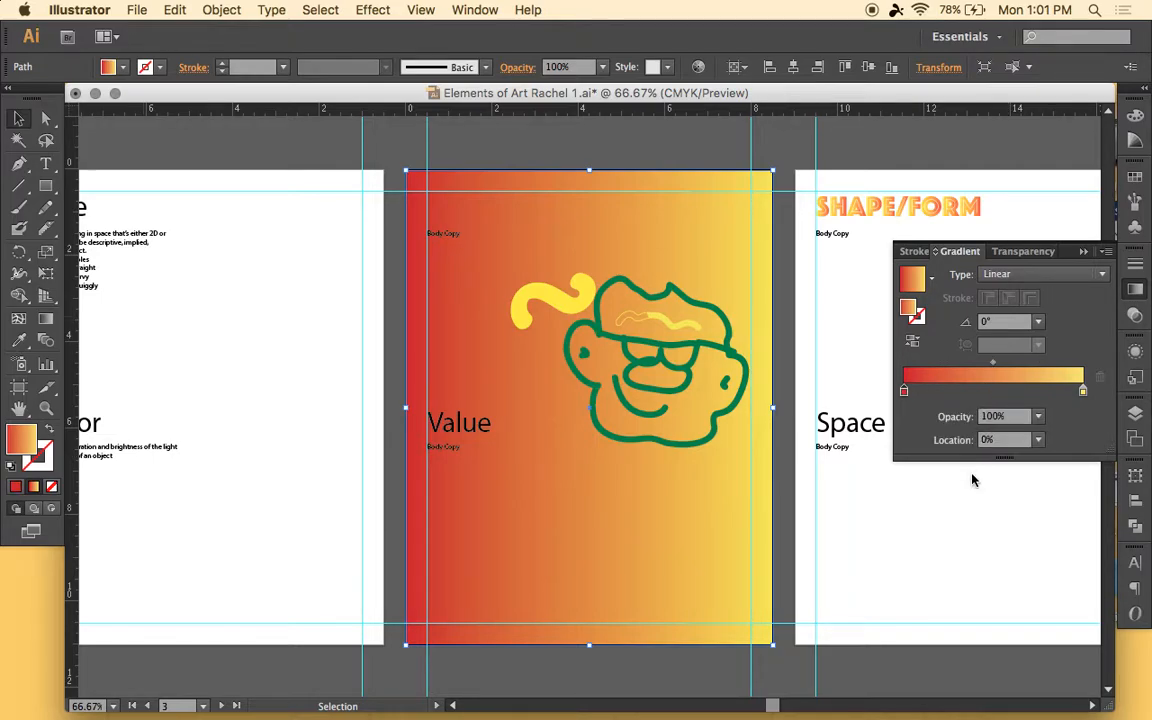
{"action": "left_click", "coordinate": [987, 392]}
{"action": "left_click_drag", "start_coordinate": [987, 392], "coordinate": [986, 419]}
Step: Add a colour stop at about 48.57% of the gradient and make it orange C=0 M=80 Y=95 K=0
{"action": "left_click", "coordinate": [991, 393]}
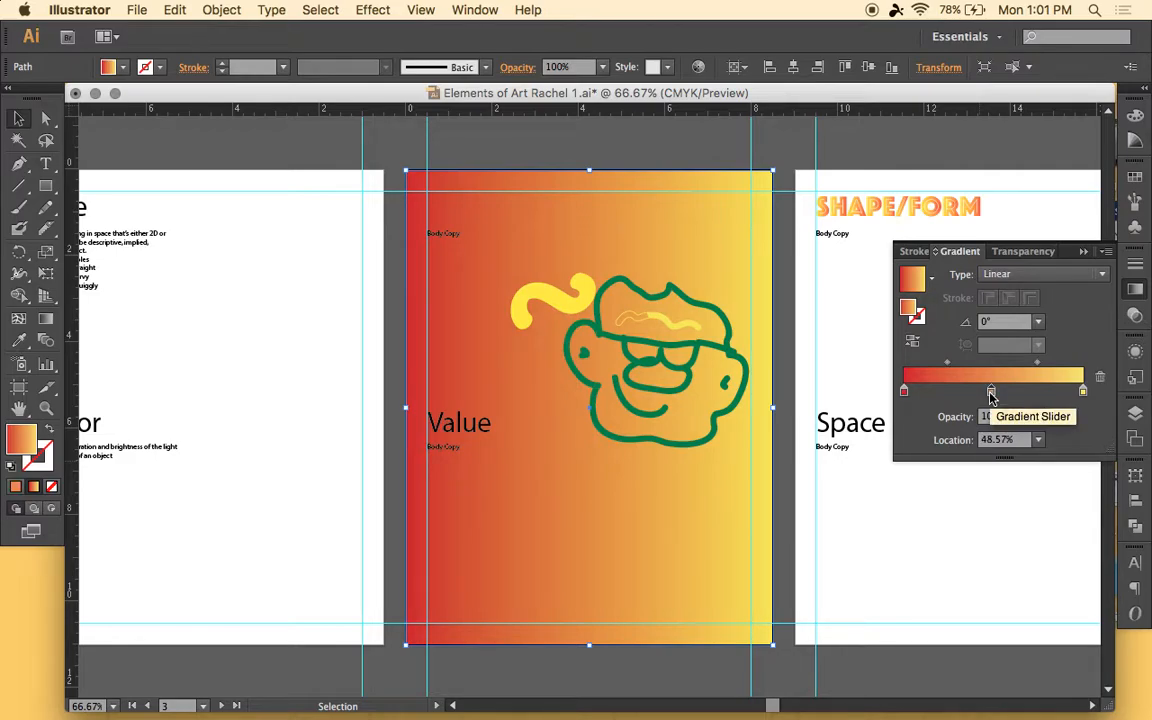
{"action": "double_click", "coordinate": [991, 392]}
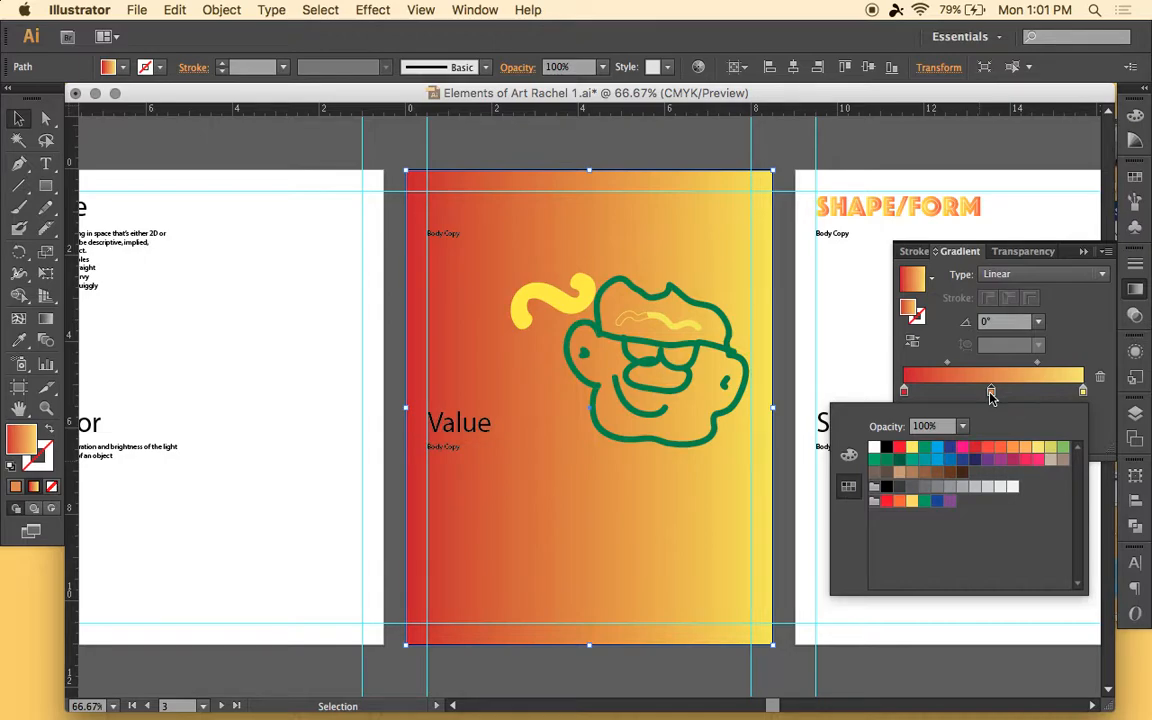
{"action": "left_click", "coordinate": [998, 450]}
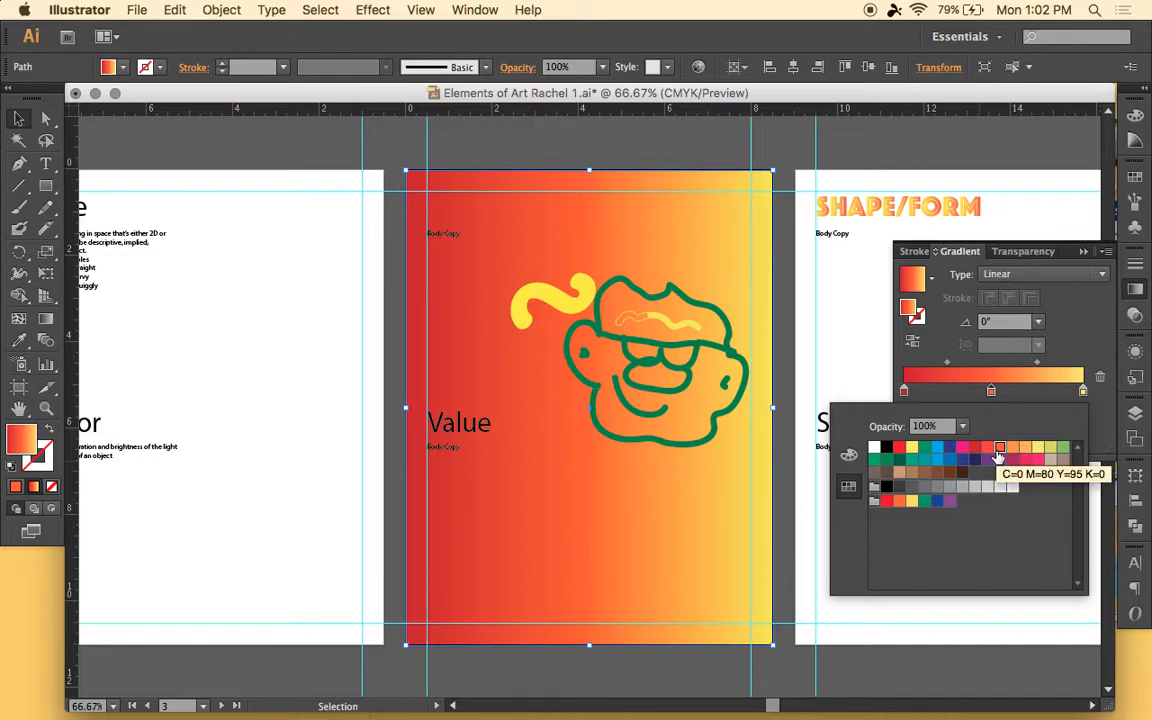
{"action": "left_click", "coordinate": [678, 231]}
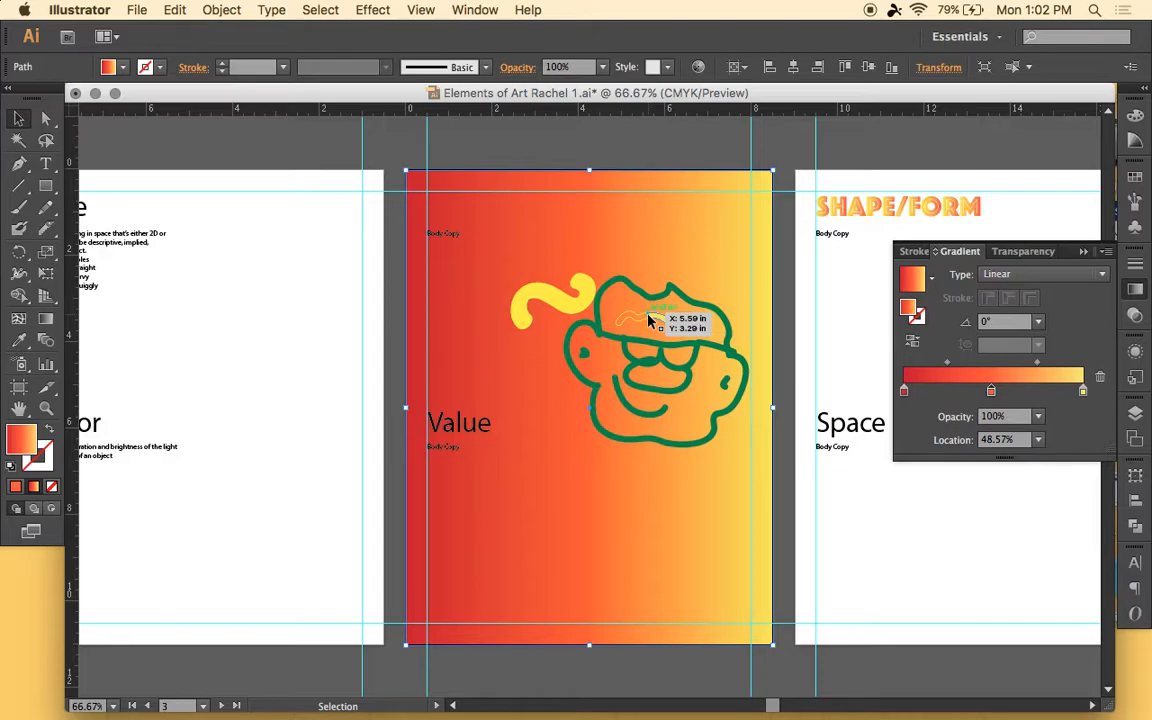
{"action": "left_click_drag", "start_coordinate": [651, 320], "coordinate": [652, 321]}
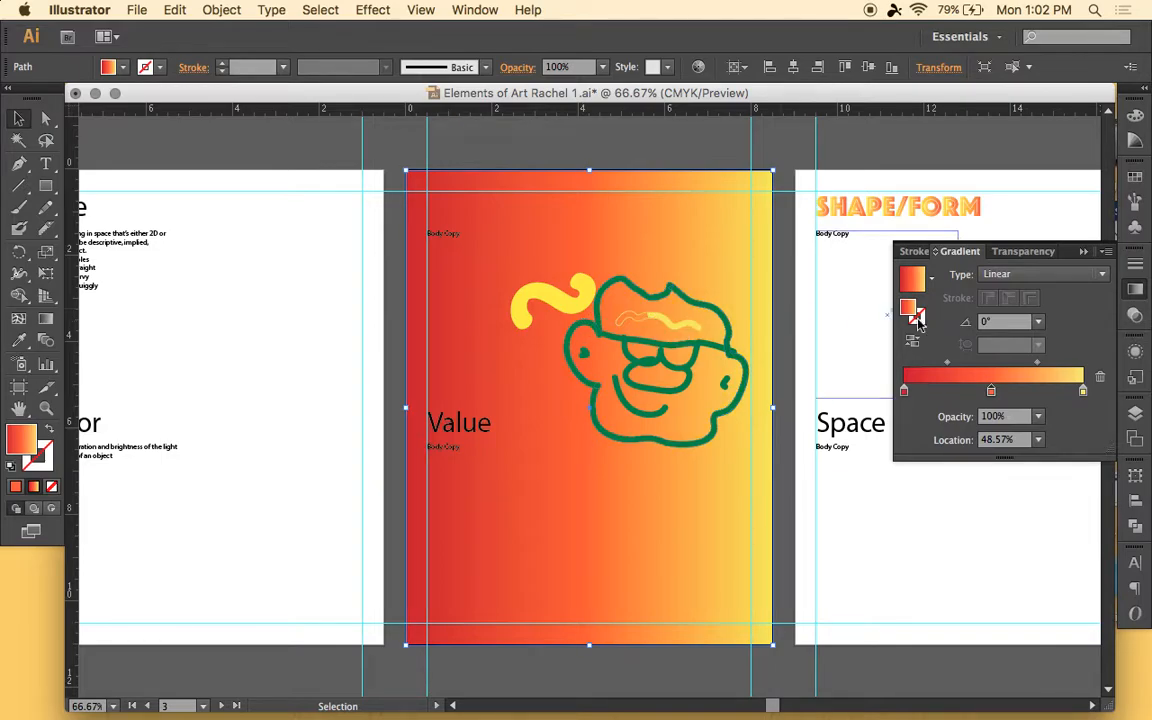
Step: Set the background gradient's angle to 90°, and change it to -90°
{"action": "left_click", "coordinate": [1038, 321]}
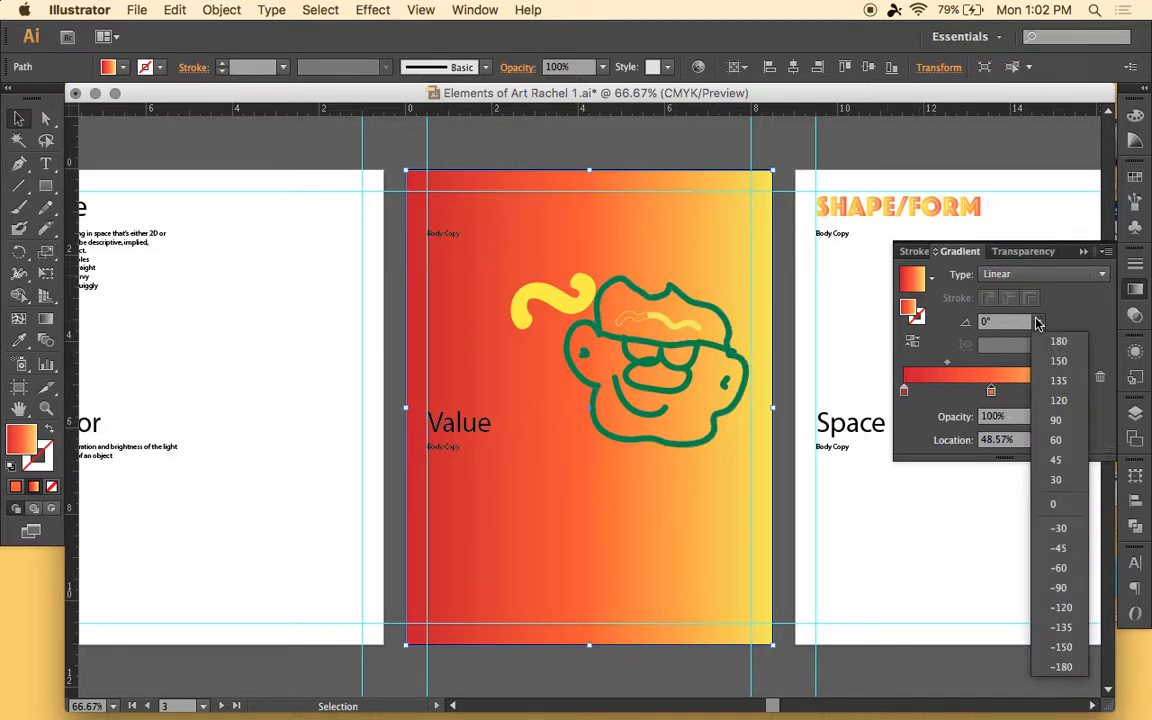
{"action": "left_click", "coordinate": [1050, 420]}
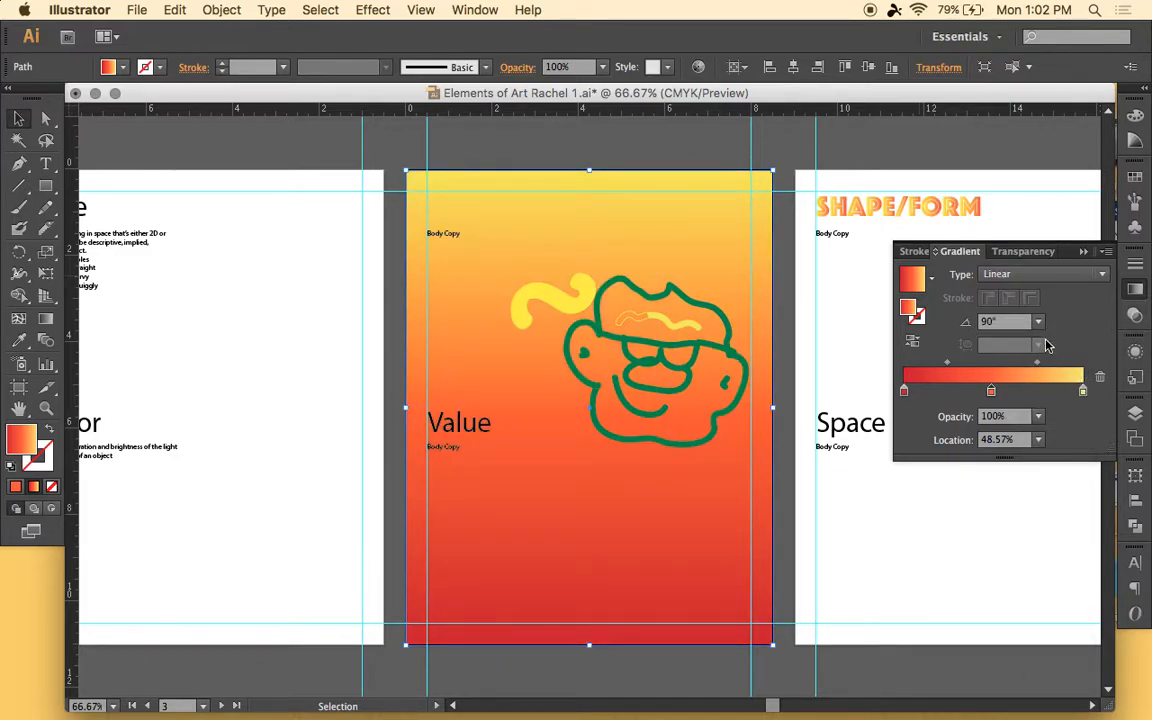
{"action": "left_click", "coordinate": [1038, 322]}
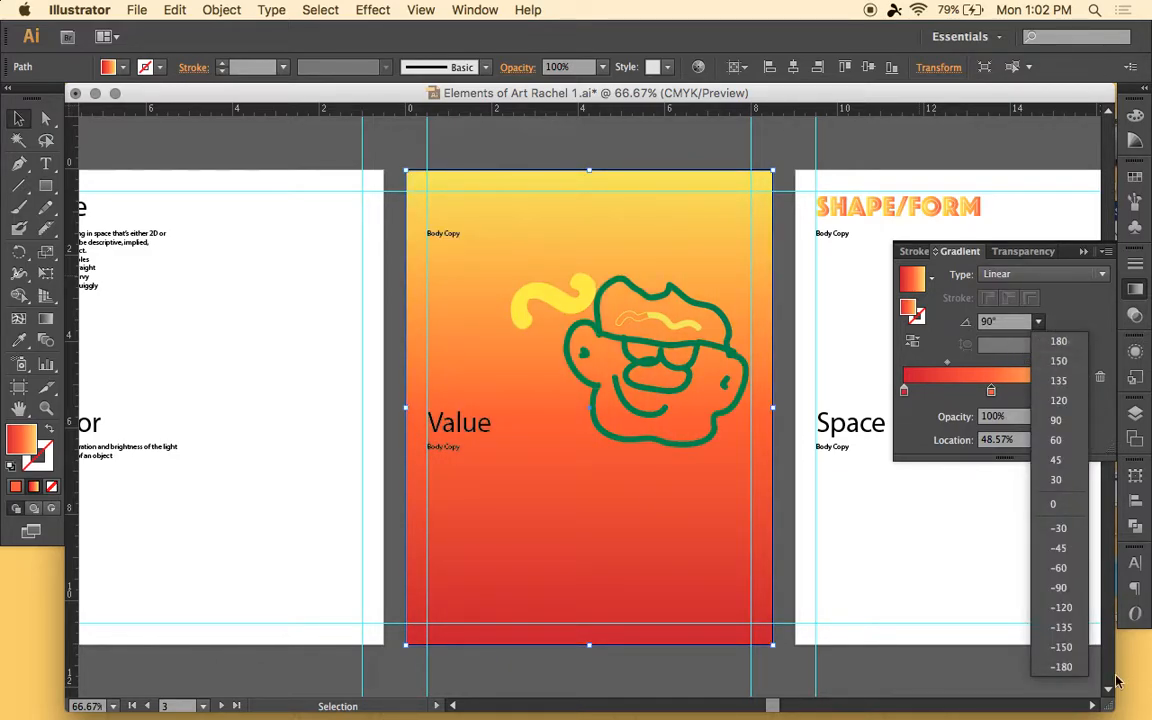
{"action": "left_click", "coordinate": [1050, 588]}
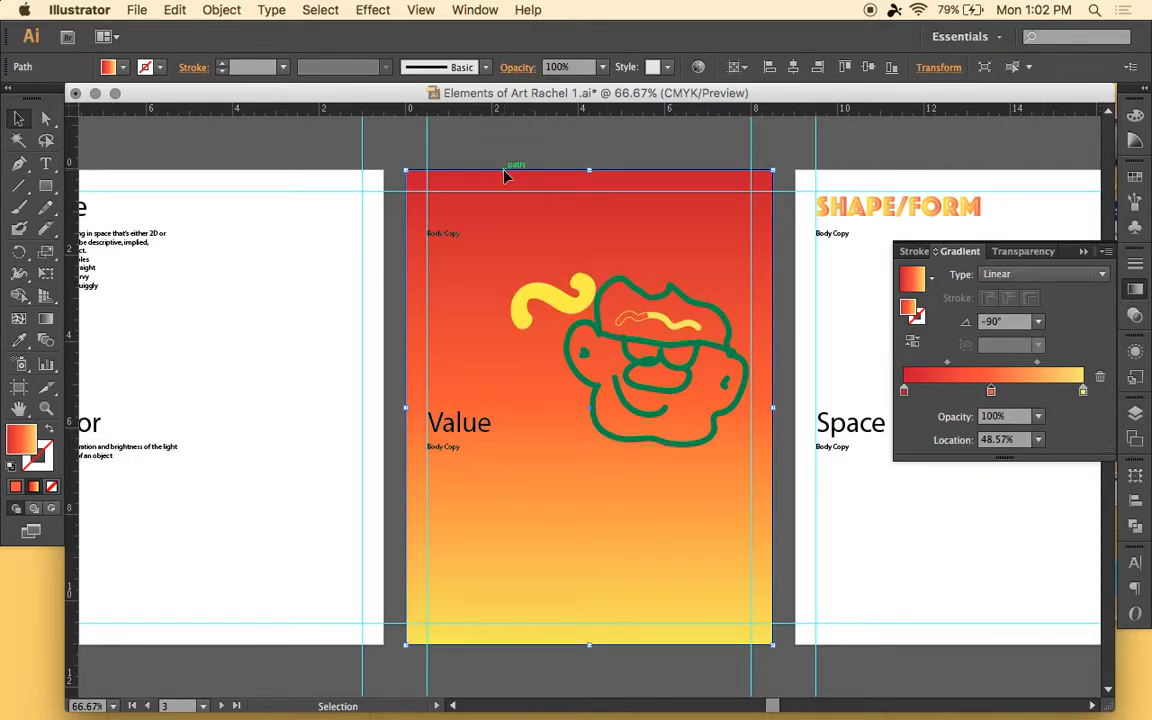
Step: Activate the Gradient tool on the background rectangle and set the gradient angle to 0°
{"action": "left_click", "coordinate": [45, 324]}
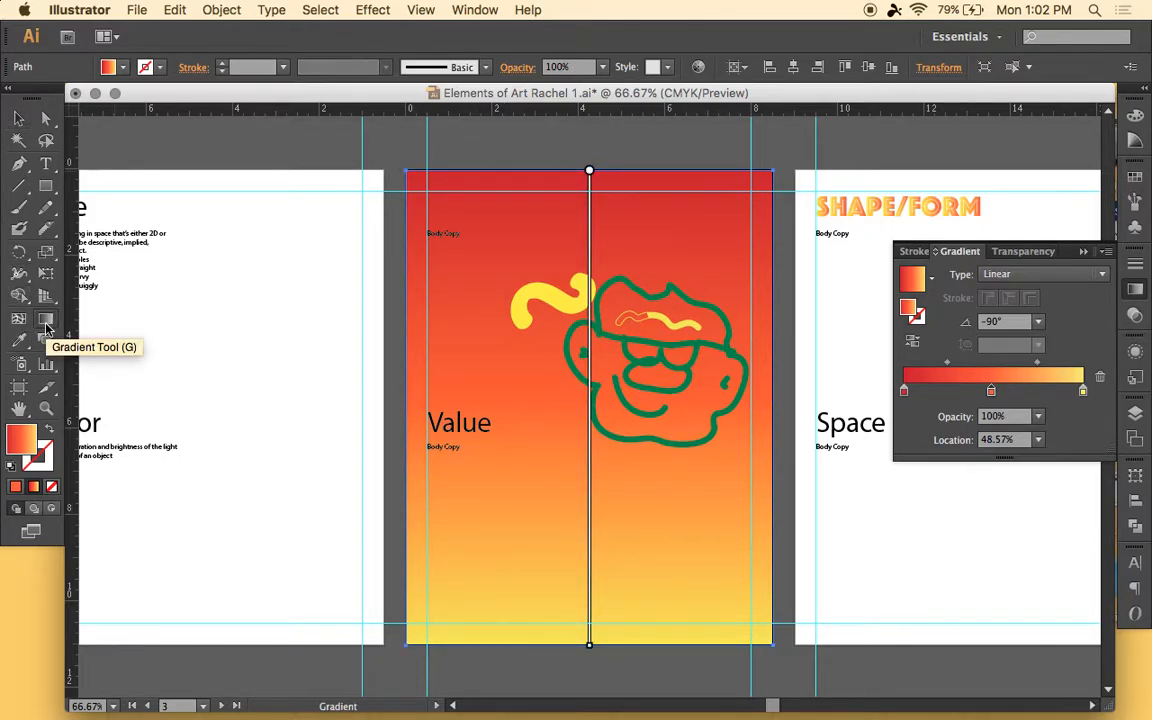
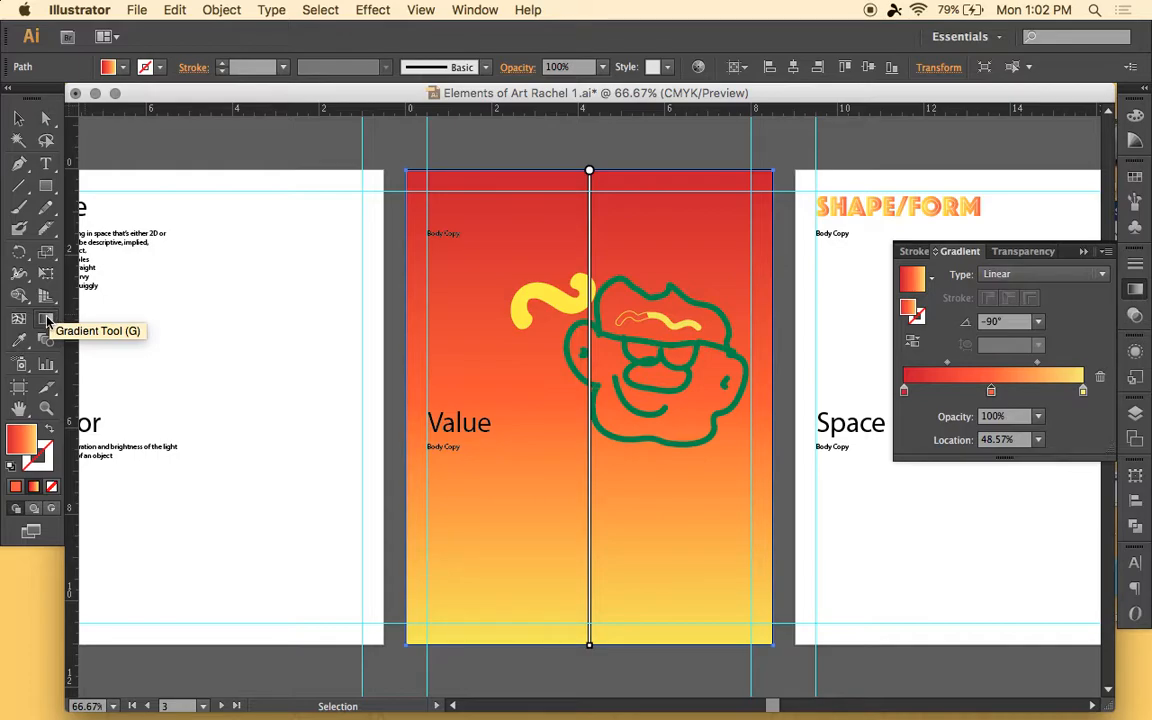
{"action": "left_click", "coordinate": [46, 319]}
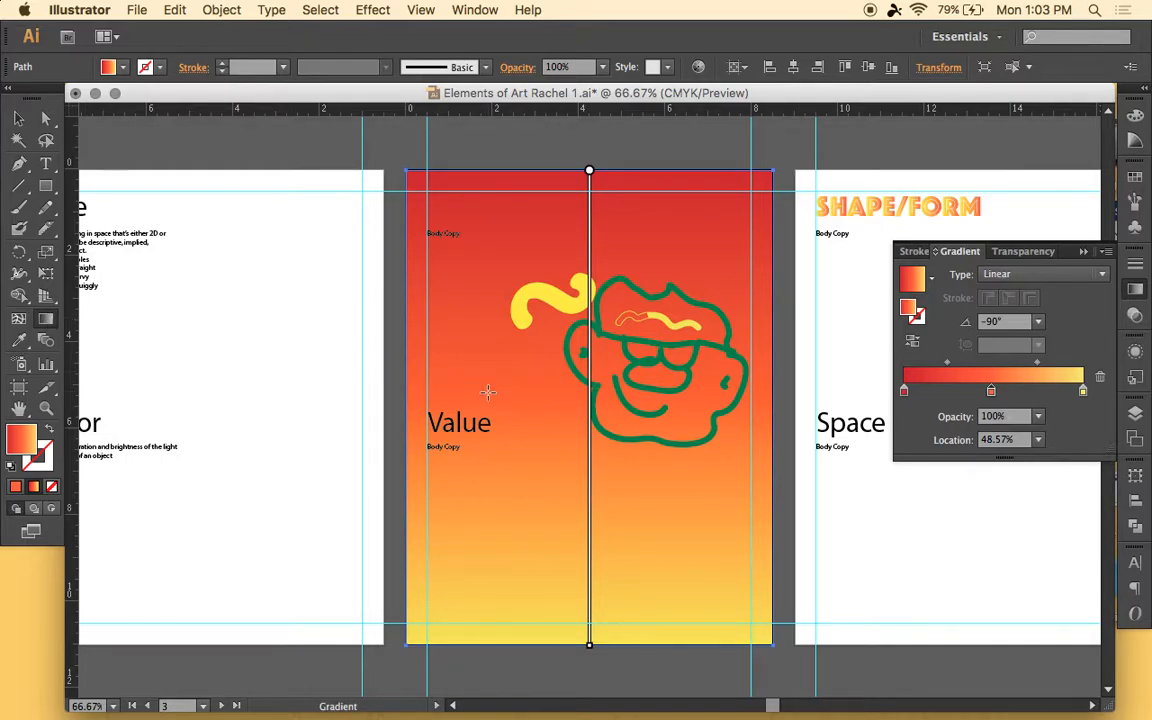
{"action": "mouse_move", "coordinate": [591, 192]}
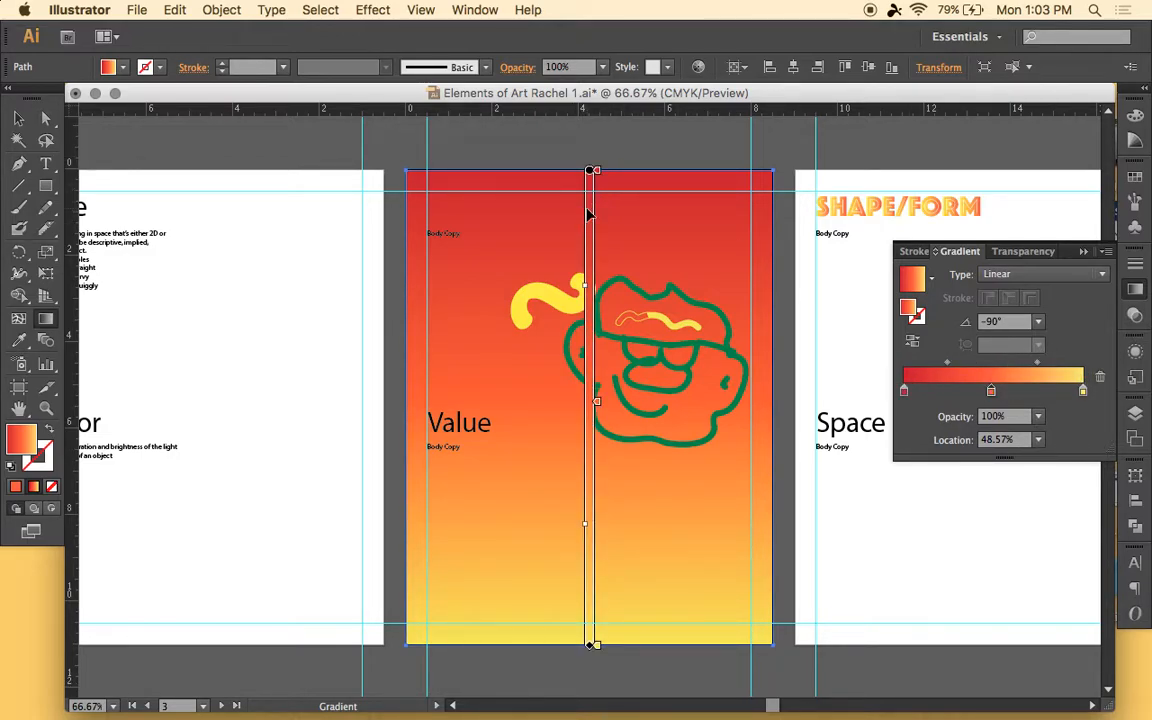
{"action": "left_click", "coordinate": [1038, 321]}
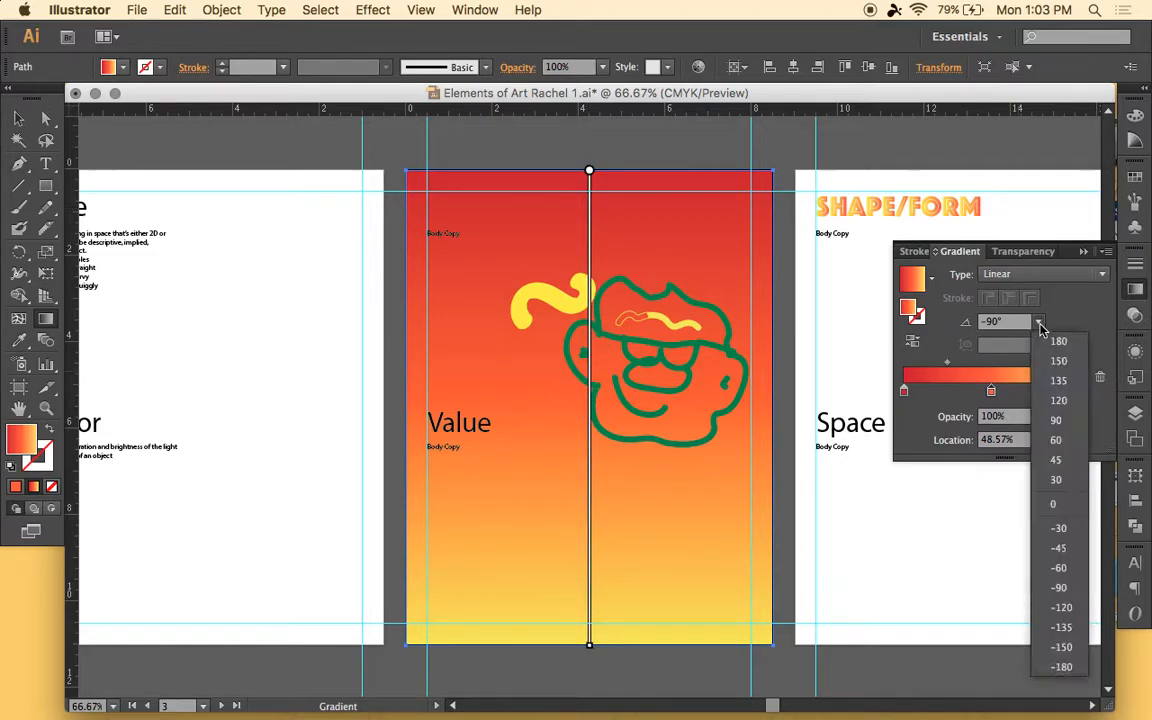
{"action": "left_click", "coordinate": [1069, 502]}
Step: Slide the yellow stop on the rectangle's gradient line close to the orange stop, and return it to the far end
{"action": "mouse_move", "coordinate": [484, 418]}
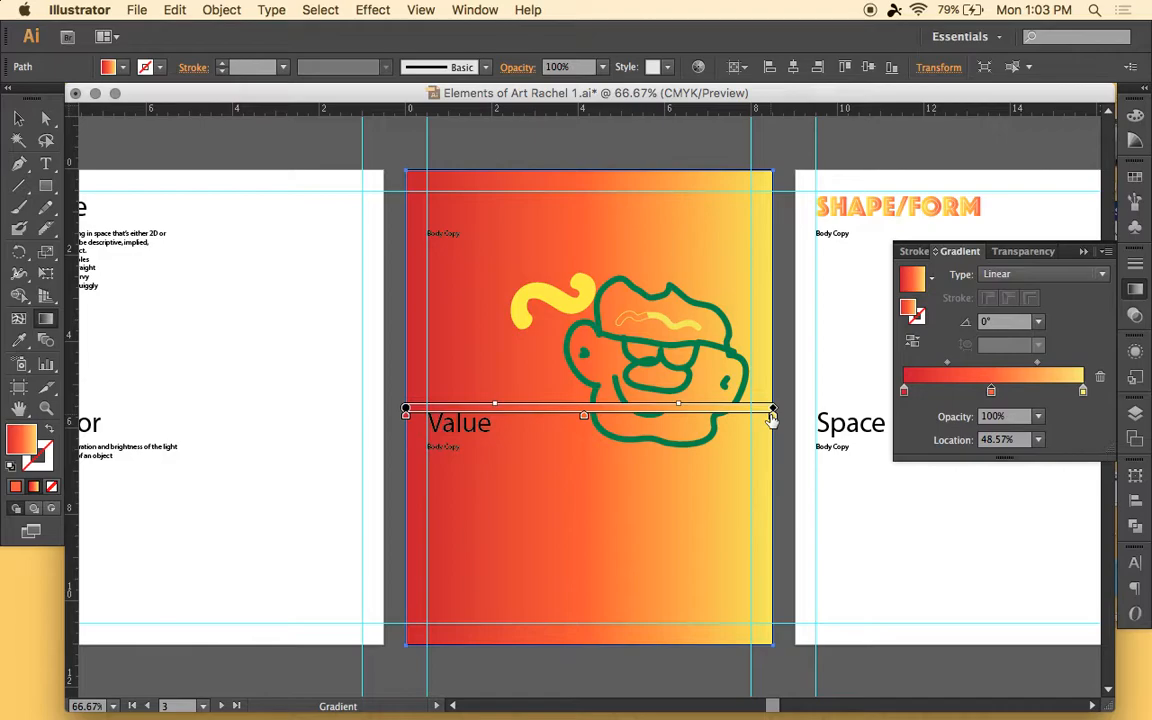
{"action": "mouse_move", "coordinate": [772, 418]}
{"action": "left_mouse_down"}
{"action": "mouse_move", "coordinate": [638, 410]}
{"action": "mouse_move", "coordinate": [630, 388]}
{"action": "left_mouse_up"}
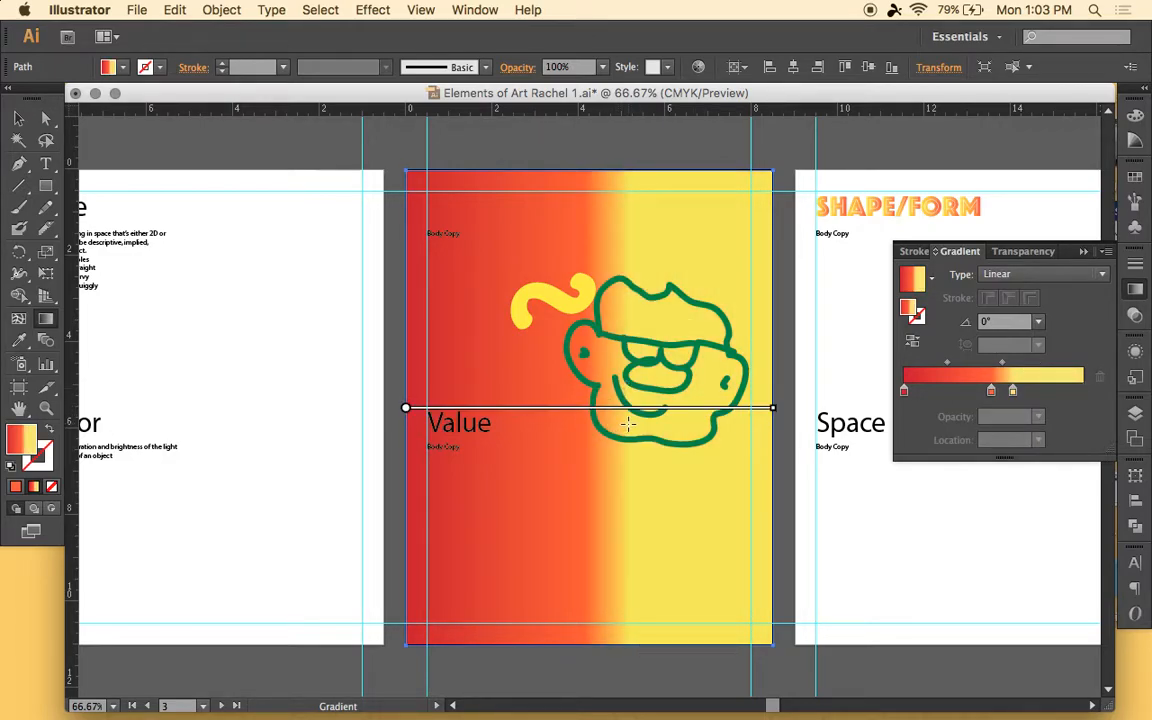
{"action": "mouse_move", "coordinate": [628, 418]}
{"action": "left_mouse_down"}
{"action": "mouse_move", "coordinate": [707, 418]}
{"action": "mouse_move", "coordinate": [605, 408]}
{"action": "left_mouse_up"}
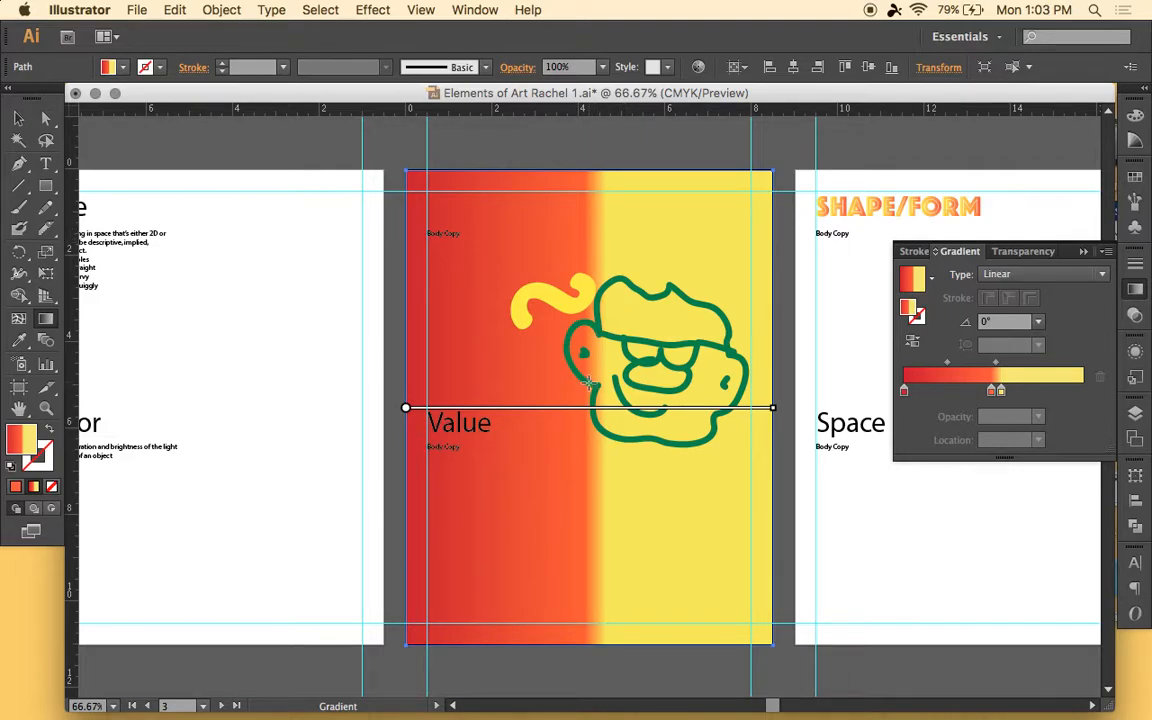
{"action": "mouse_move", "coordinate": [594, 416]}
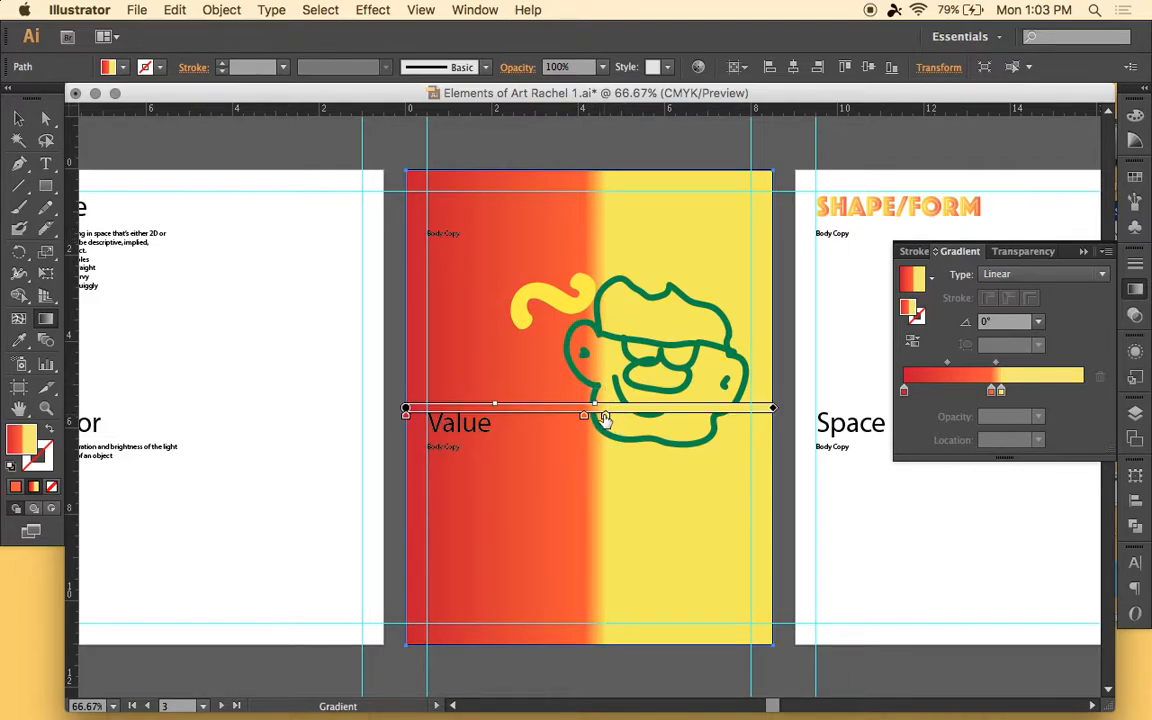
{"action": "left_click_drag", "start_coordinate": [605, 418], "coordinate": [779, 434]}
Step: Slide the orange stop on the gradient line close to the yellow end, and move it back to just before the middle
{"action": "mouse_move", "coordinate": [590, 414]}
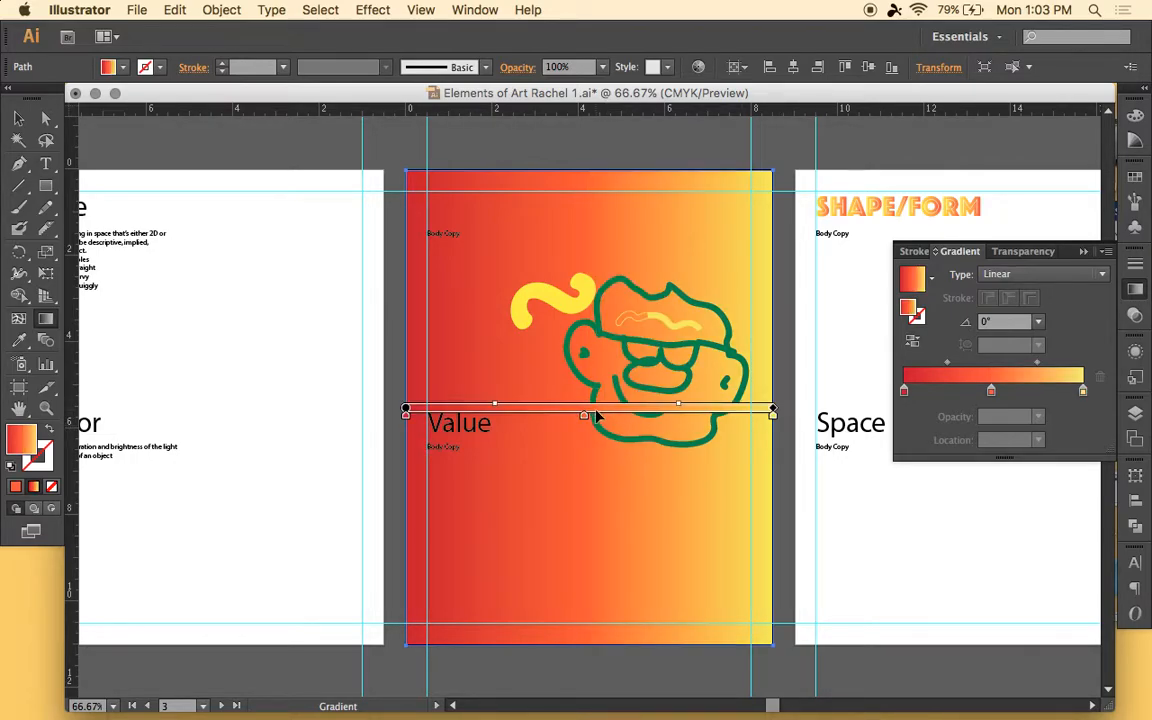
{"action": "left_click_drag", "start_coordinate": [631, 418], "coordinate": [738, 424]}
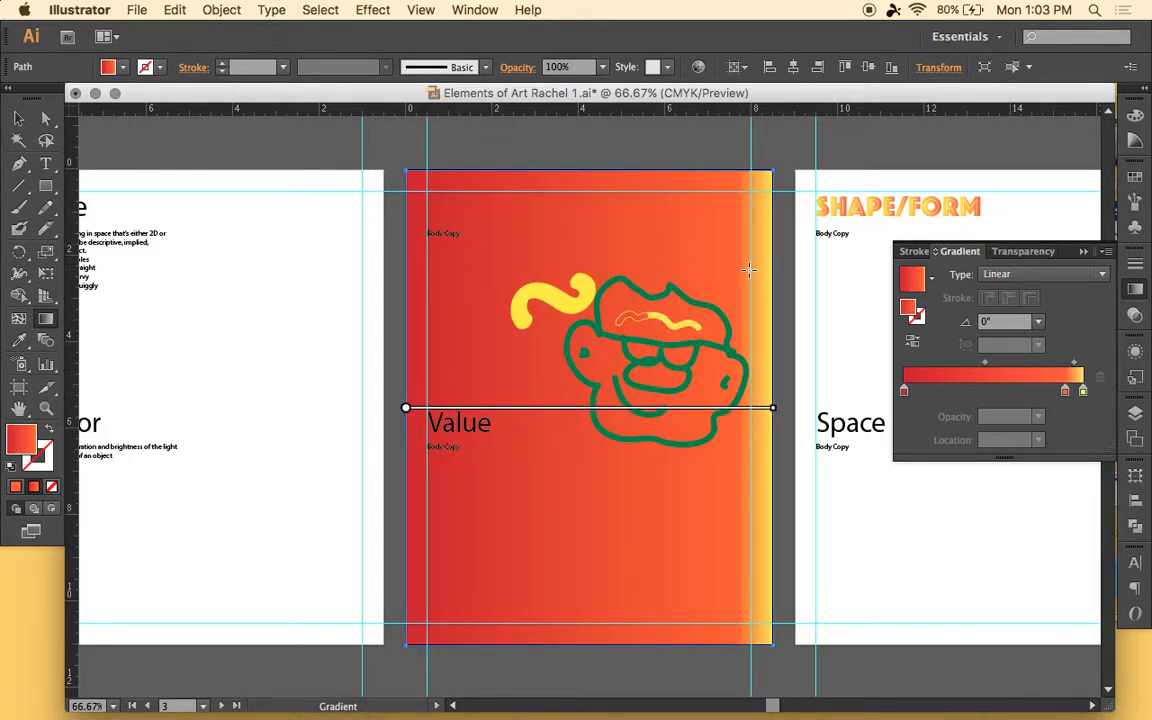
{"action": "mouse_move", "coordinate": [745, 408]}
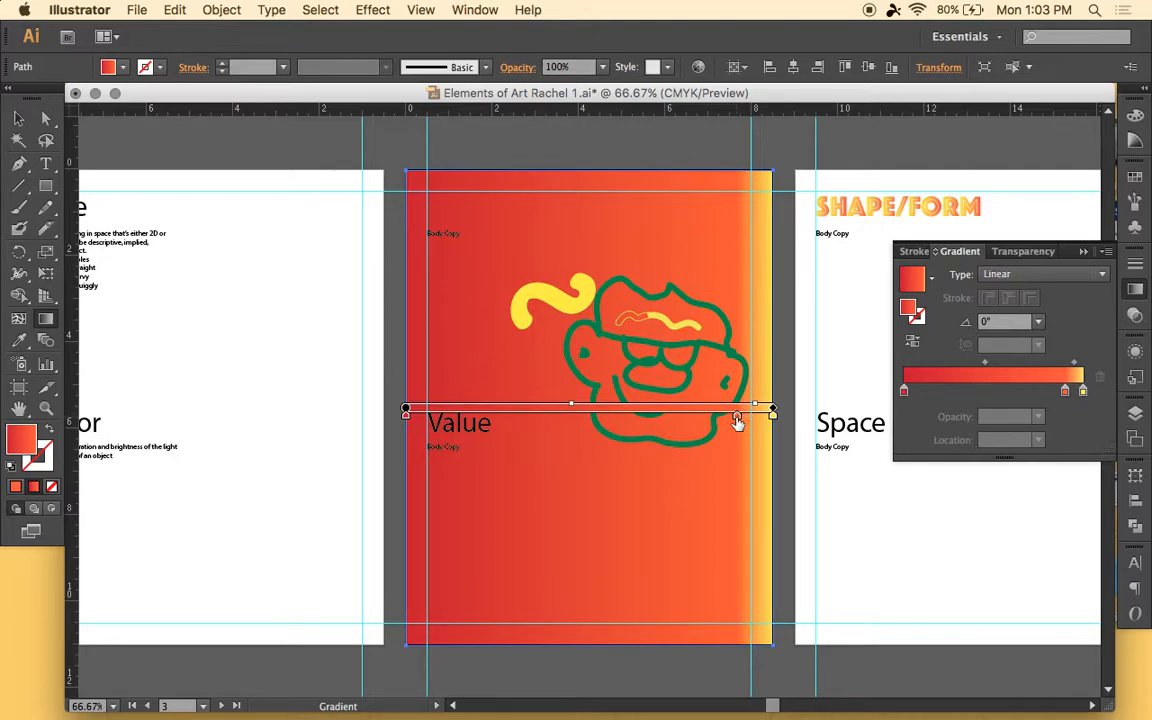
{"action": "left_click_drag", "start_coordinate": [737, 418], "coordinate": [576, 410]}
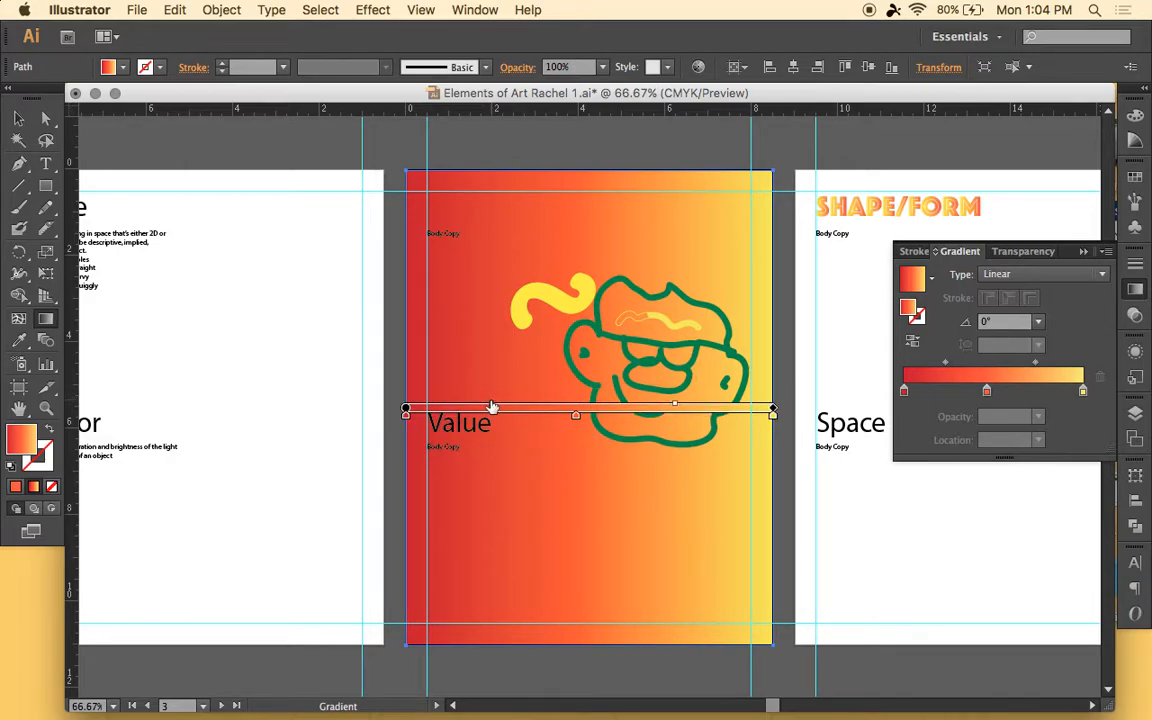
Step: Slide both midpoint markers on the rectangle's gradient line close to the orange stop, one from each side
{"action": "mouse_move", "coordinate": [506, 408]}
{"action": "left_mouse_down"}
{"action": "mouse_move", "coordinate": [541, 410]}
{"action": "mouse_move", "coordinate": [424, 410]}
{"action": "mouse_move", "coordinate": [546, 413]}
{"action": "left_mouse_up"}
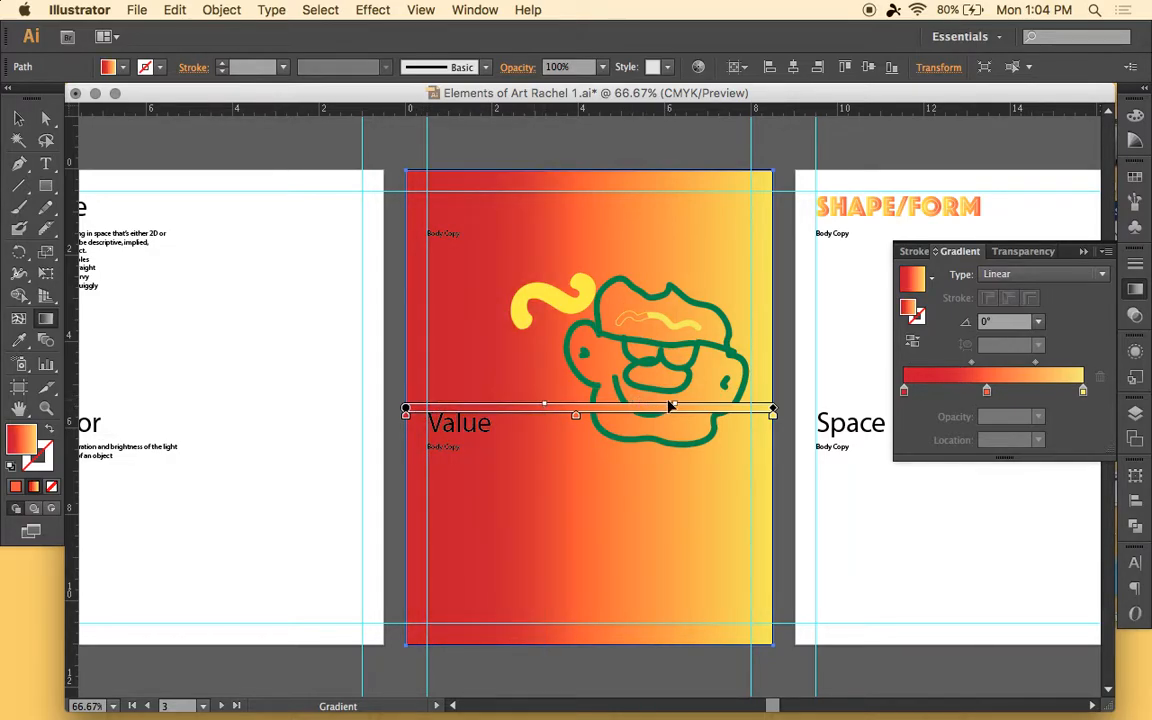
{"action": "left_click_drag", "start_coordinate": [676, 406], "coordinate": [601, 409]}
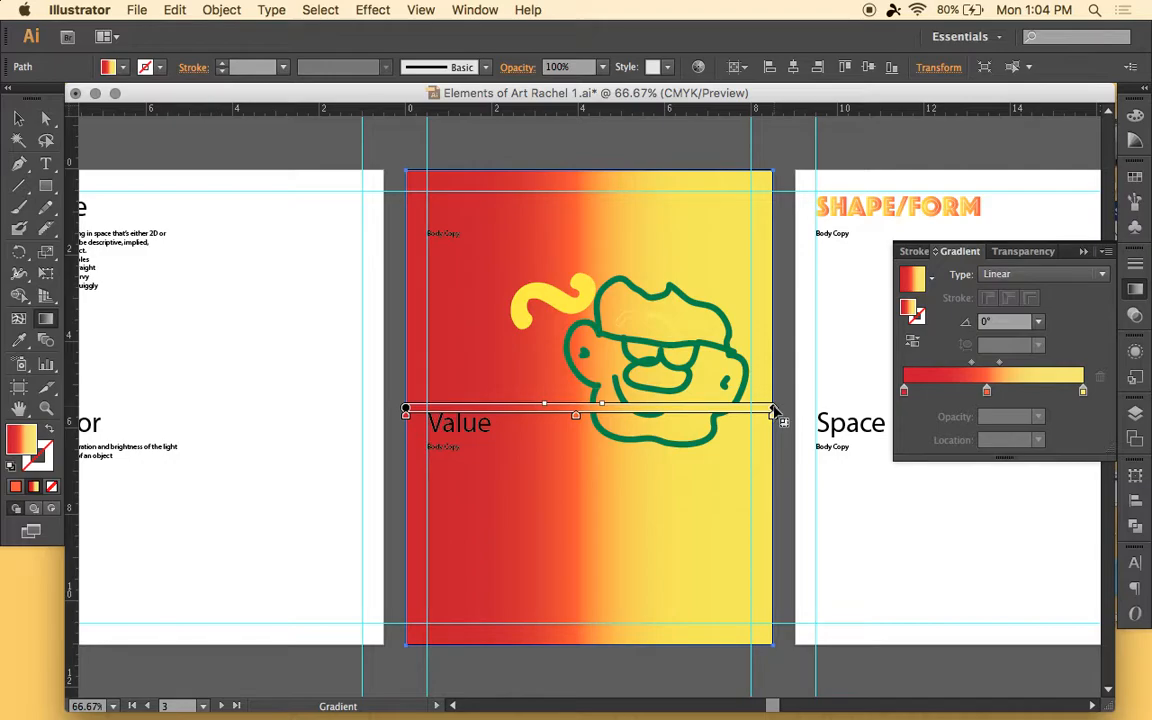
Step: Shorten the gradient line from its yellow end to about the middle of the rectangle, and undo the shortening
{"action": "mouse_move", "coordinate": [773, 412]}
{"action": "left_mouse_down"}
{"action": "mouse_move", "coordinate": [715, 410]}
{"action": "mouse_move", "coordinate": [774, 412]}
{"action": "left_mouse_up"}
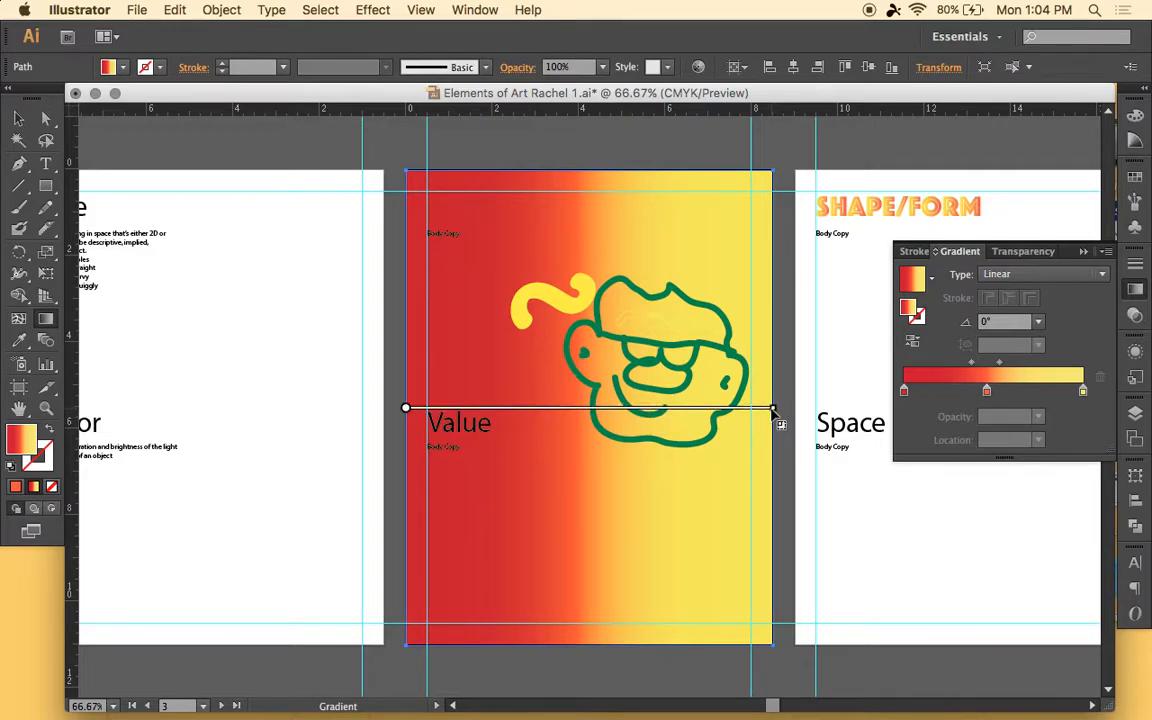
{"action": "left_click_drag", "start_coordinate": [773, 410], "coordinate": [577, 407]}
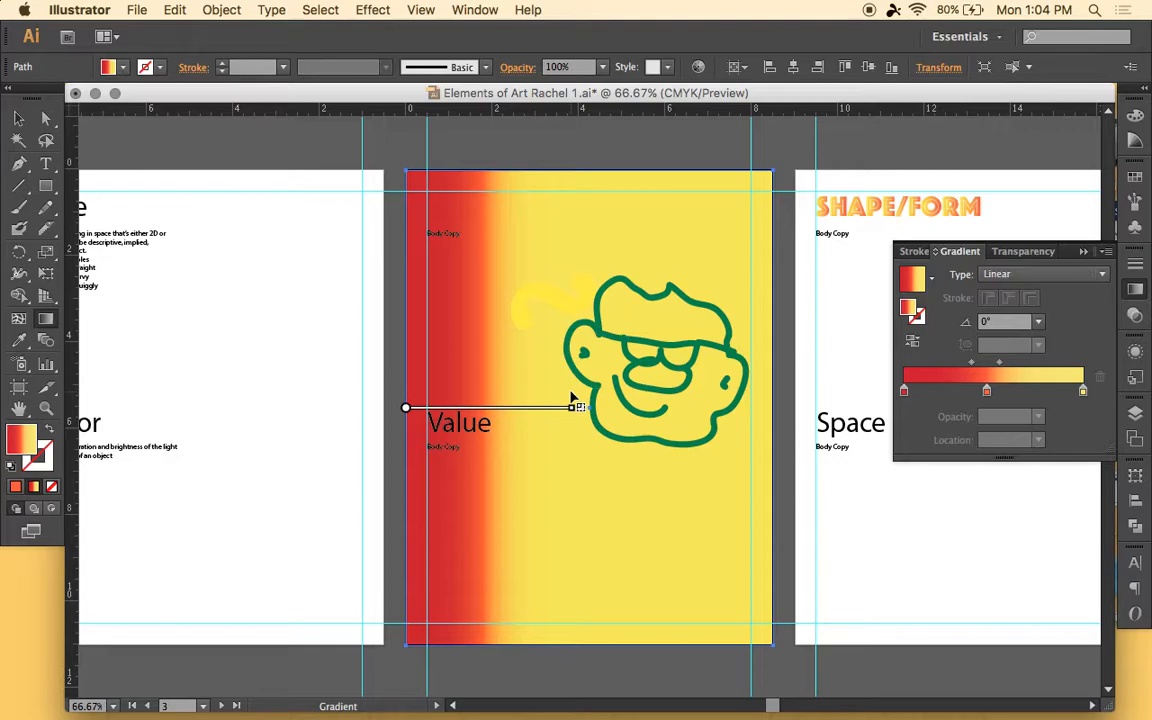
{"action": "left_click_drag", "start_coordinate": [672, 413], "coordinate": [743, 413]}
{"action": "key", "text": "super+z"}
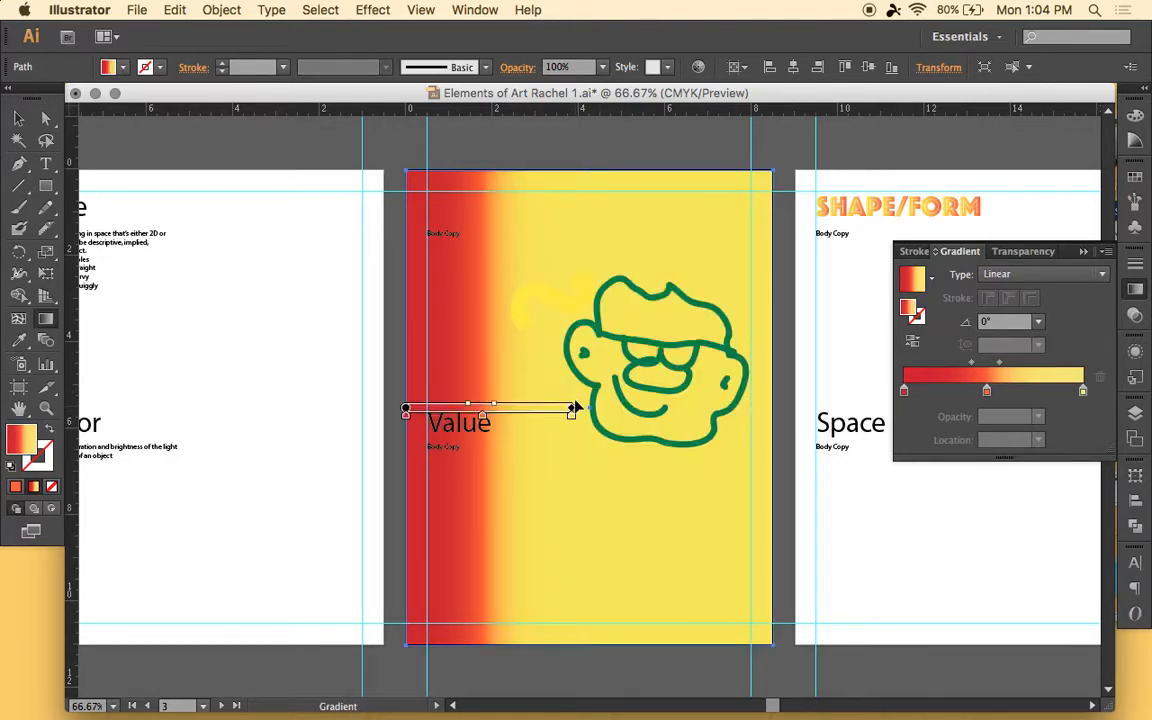
Step: Rotate the rectangle's gradient line to 37.4° and on to 64°, and undo the last rotation
{"action": "mouse_move", "coordinate": [572, 409]}
{"action": "left_mouse_down"}
{"action": "mouse_move", "coordinate": [782, 424]}
{"action": "mouse_move", "coordinate": [740, 336]}
{"action": "mouse_move", "coordinate": [676, 328]}
{"action": "mouse_move", "coordinate": [625, 243]}
{"action": "mouse_move", "coordinate": [578, 276]}
{"action": "left_mouse_up"}
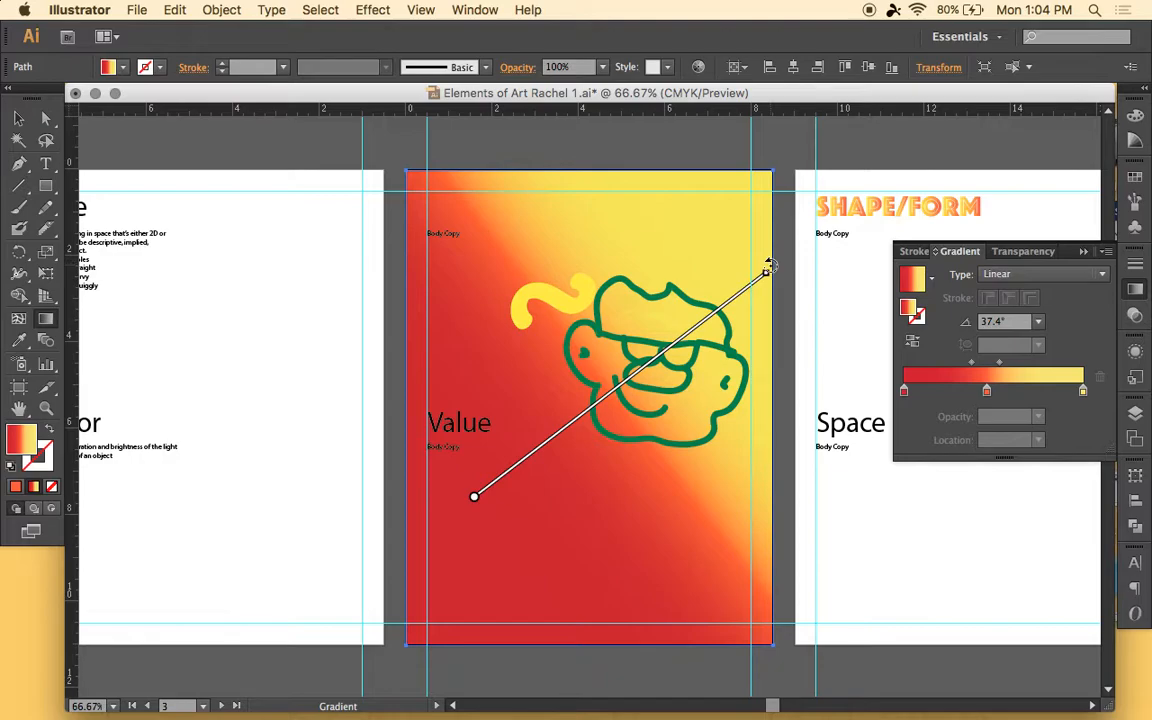
{"action": "mouse_move", "coordinate": [767, 267]}
{"action": "left_mouse_down"}
{"action": "mouse_move", "coordinate": [633, 170]}
{"action": "mouse_move", "coordinate": [606, 223]}
{"action": "left_mouse_up"}
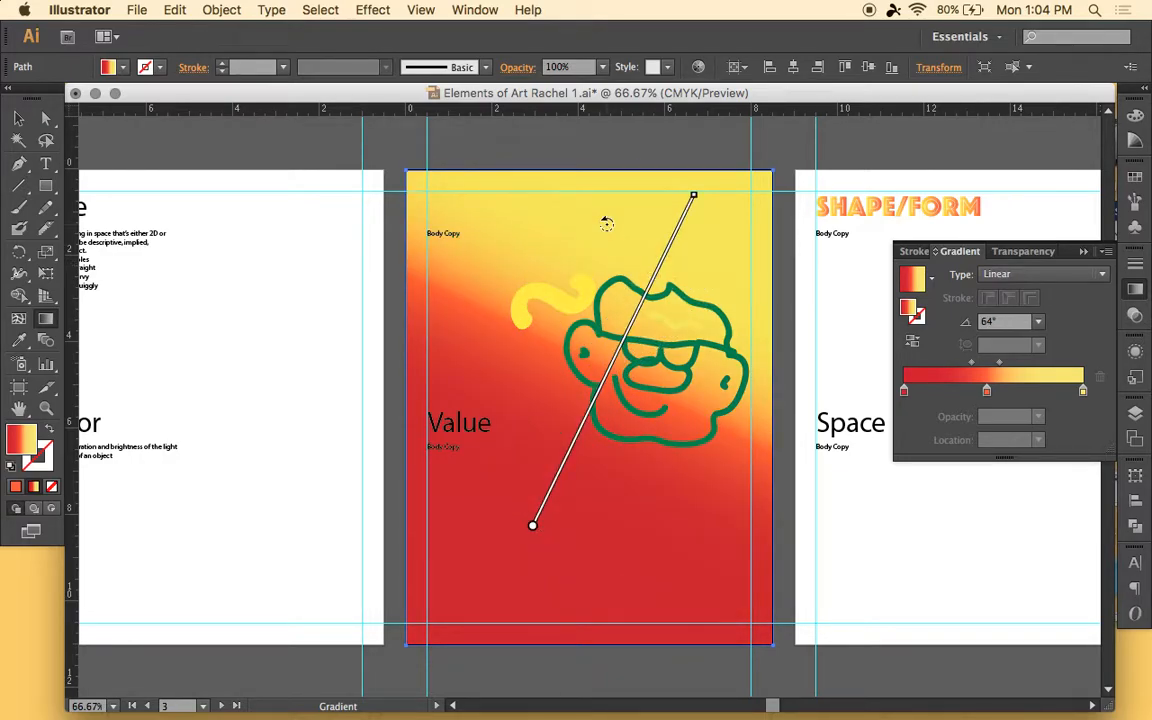
{"action": "key", "text": "super+z"}
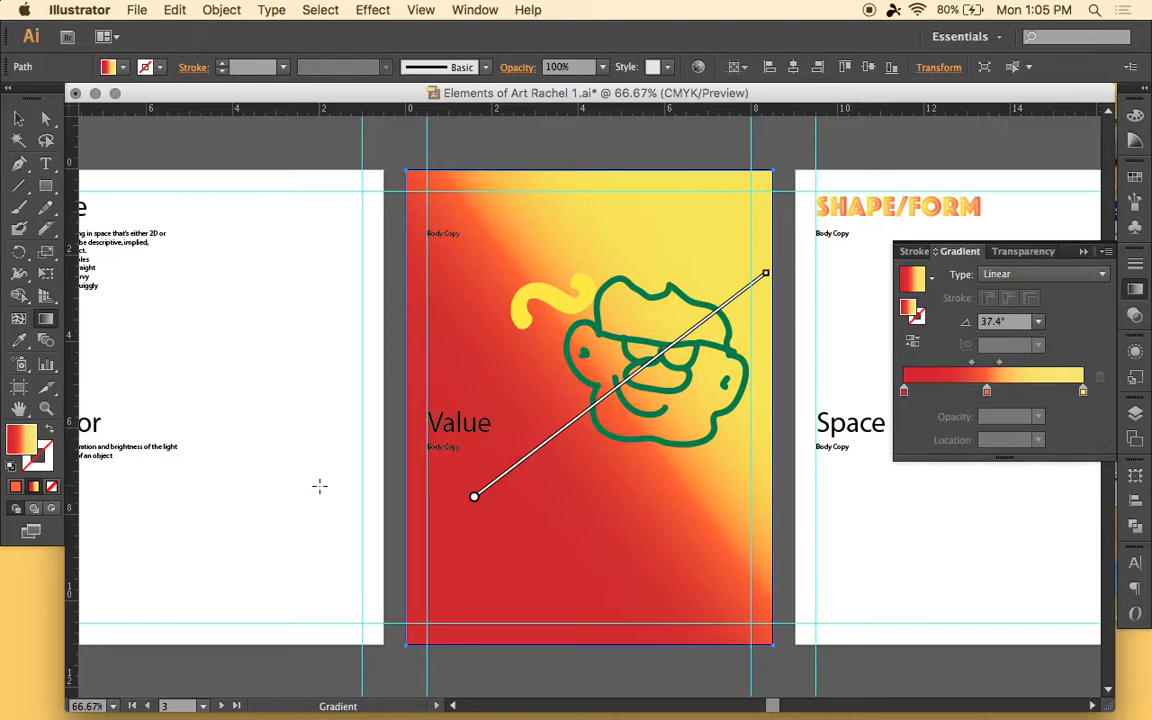
Step: Redraw the gradient across the rectangle in several directions, finishing with a diagonal from near the upper-left corner to the lower-right corner at about -52.4°
{"action": "mouse_move", "coordinate": [762, 272]}
{"action": "mouse_move", "coordinate": [444, 183]}
{"action": "left_mouse_down"}
{"action": "mouse_move", "coordinate": [532, 329]}
{"action": "mouse_move", "coordinate": [576, 535]}
{"action": "mouse_move", "coordinate": [632, 620]}
{"action": "left_mouse_up"}
{"action": "left_click_drag", "start_coordinate": [702, 266], "coordinate": [612, 615]}
{"action": "left_click_drag", "start_coordinate": [487, 522], "coordinate": [790, 466]}
{"action": "left_click_drag", "start_coordinate": [594, 199], "coordinate": [585, 638]}
{"action": "left_click_drag", "start_coordinate": [445, 220], "coordinate": [767, 640]}
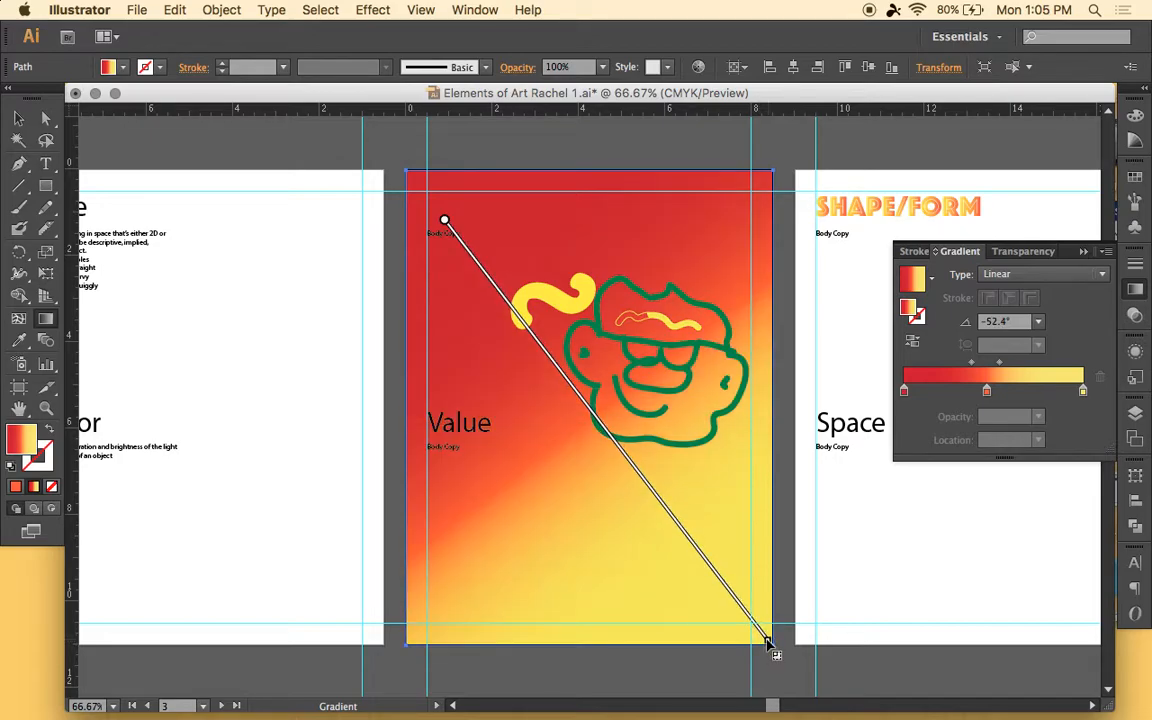
Step: Slide the midpoint between the red and orange stops on the gradient line towards the red end, and deselect the rectangle
{"action": "mouse_move", "coordinate": [617, 442]}
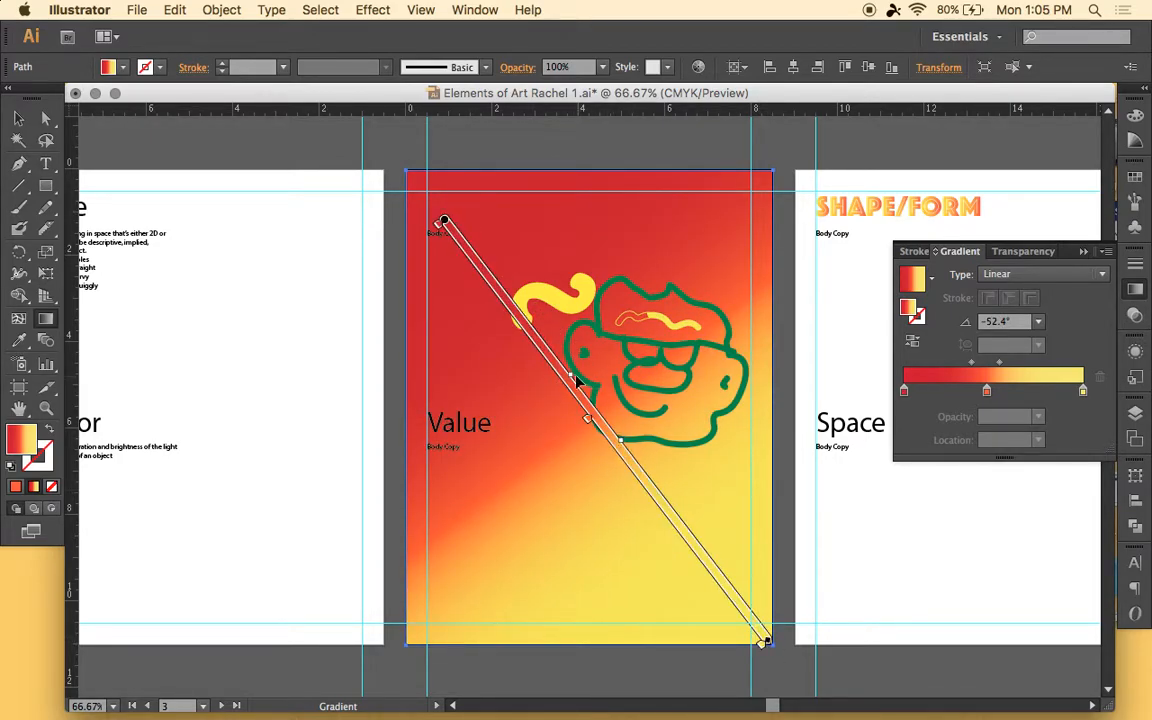
{"action": "left_click_drag", "start_coordinate": [573, 380], "coordinate": [514, 302]}
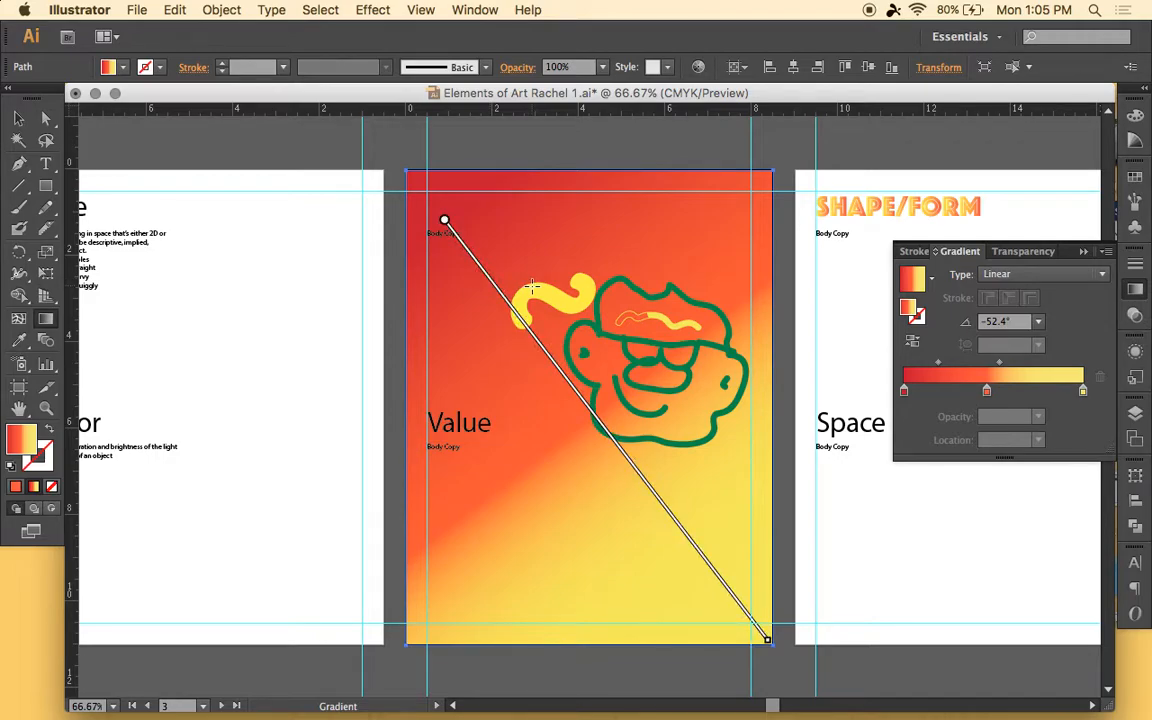
{"action": "left_click", "coordinate": [15, 118]}
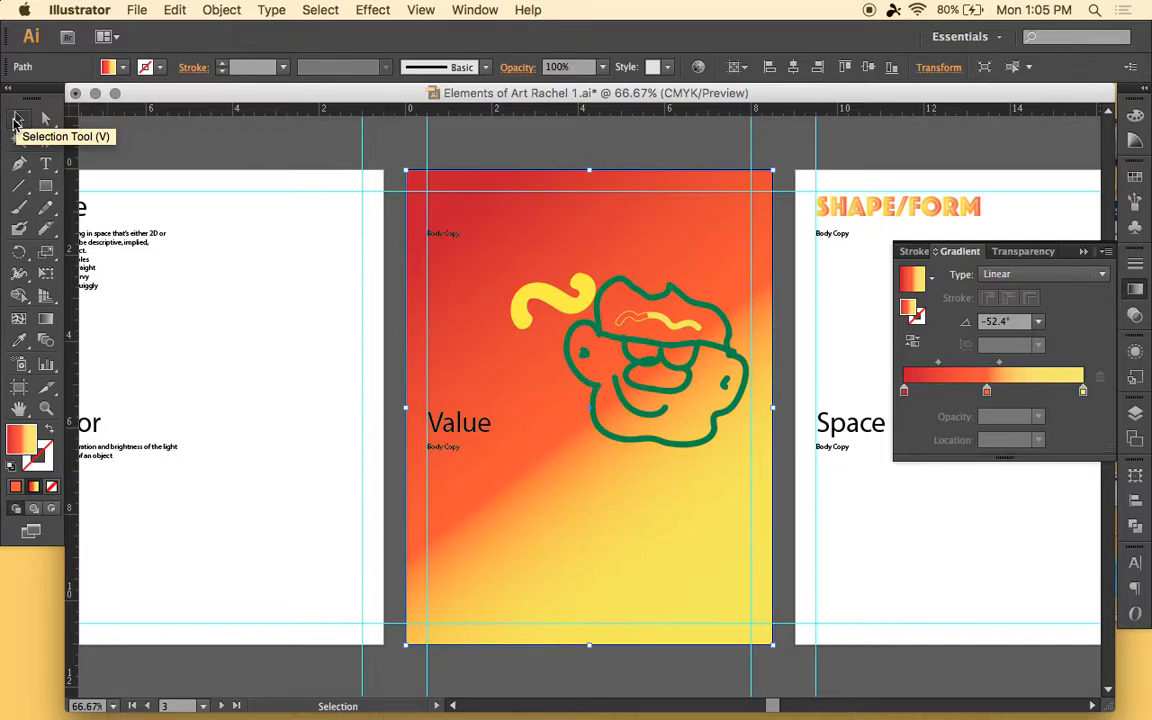
{"action": "left_click", "coordinate": [389, 155]}
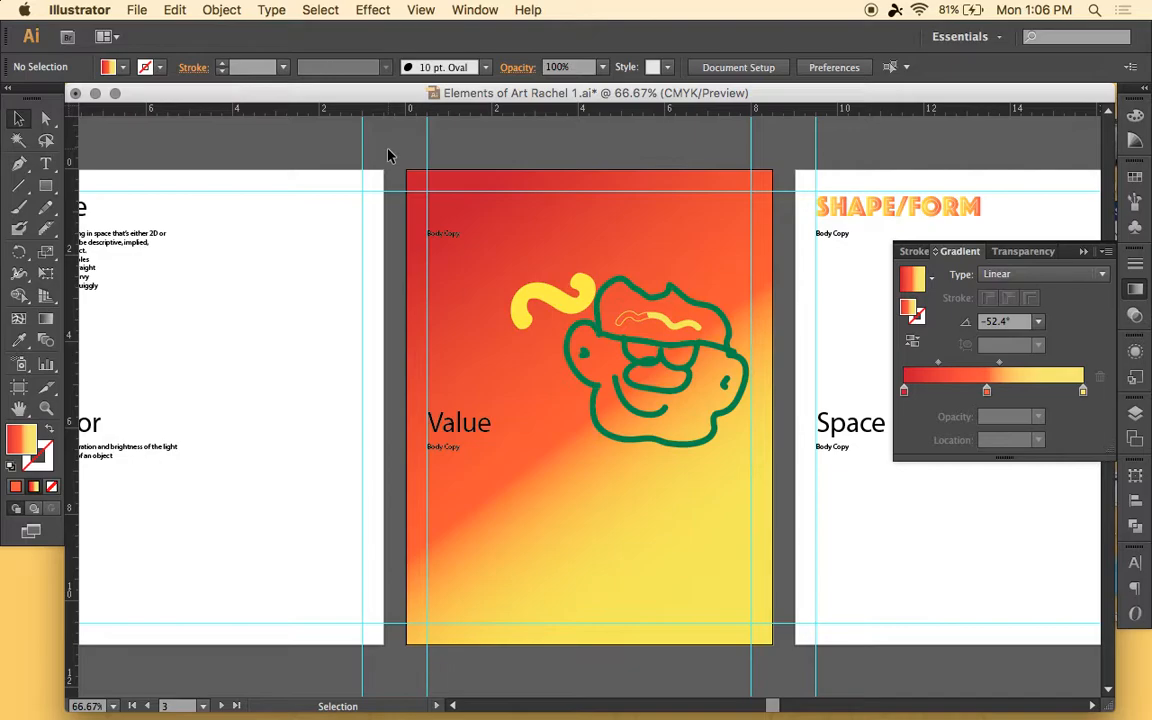
Step: Delete the gradient background rectangle on the Value page and undo the deletion
{"action": "left_click", "coordinate": [560, 211]}
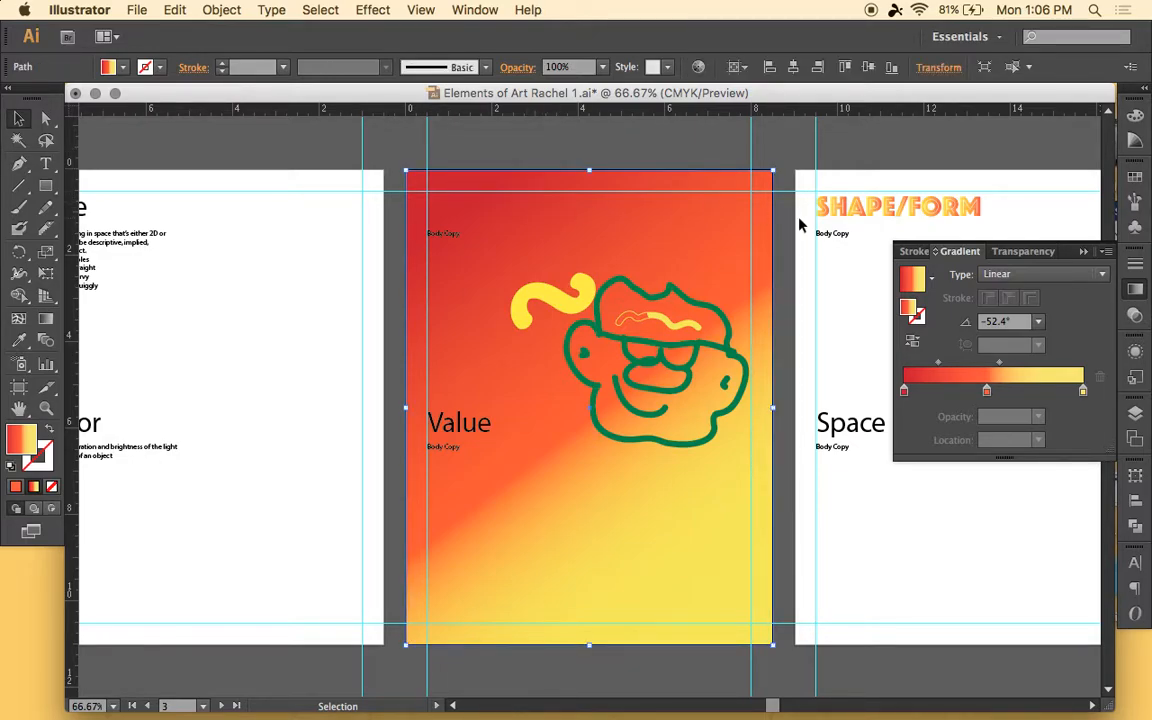
{"action": "key", "text": "Delete"}
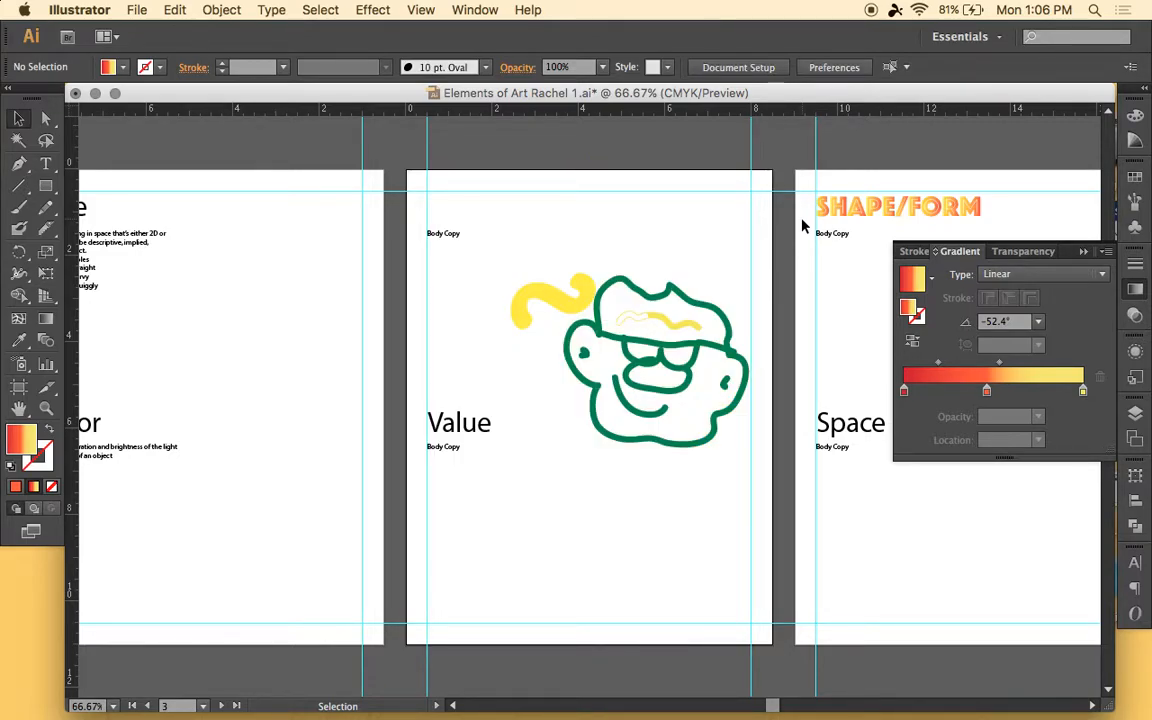
{"action": "key", "text": "super+z"}
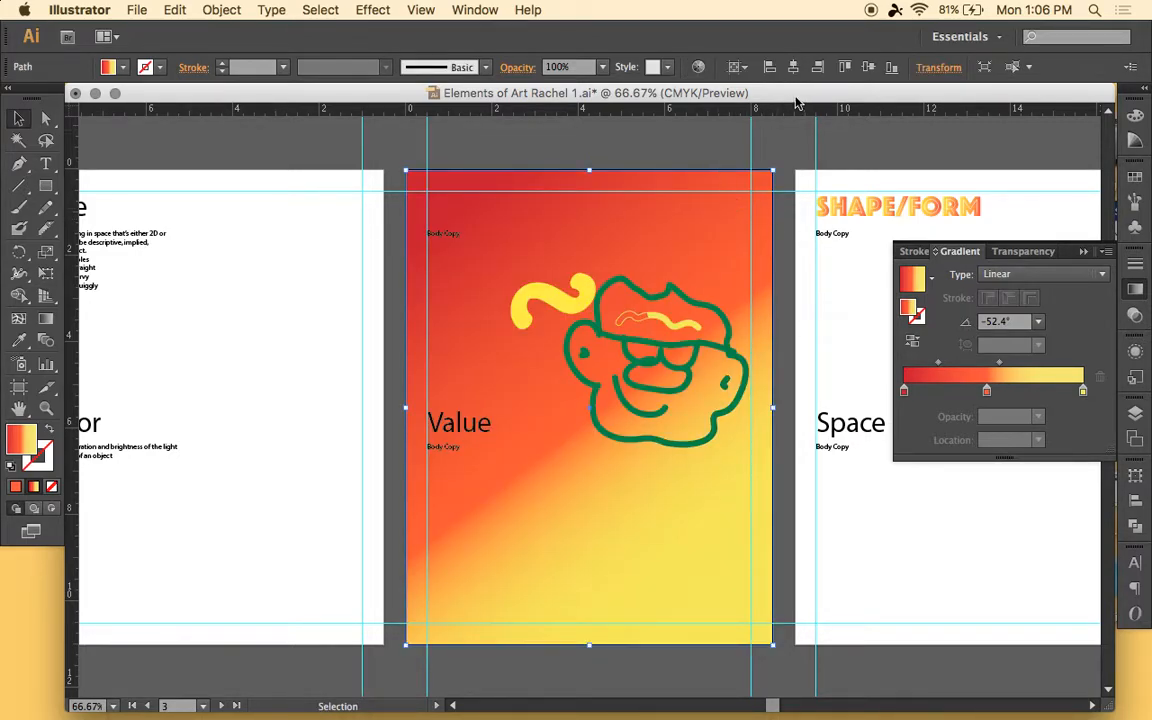
Step: Select a letter of the SHAPE/FORM title, delete the thick yellow squiggle on the Value page, and undo that deletion
{"action": "left_click", "coordinate": [855, 207]}
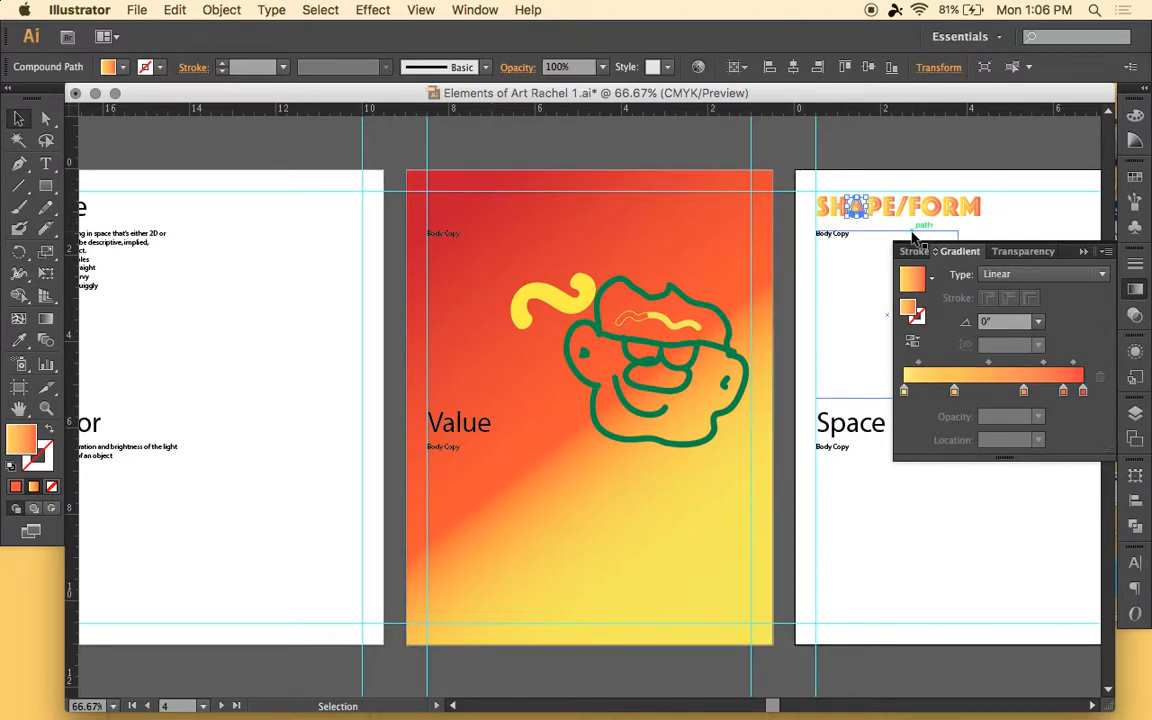
{"action": "left_click", "coordinate": [568, 303]}
{"action": "key", "text": "Delete"}
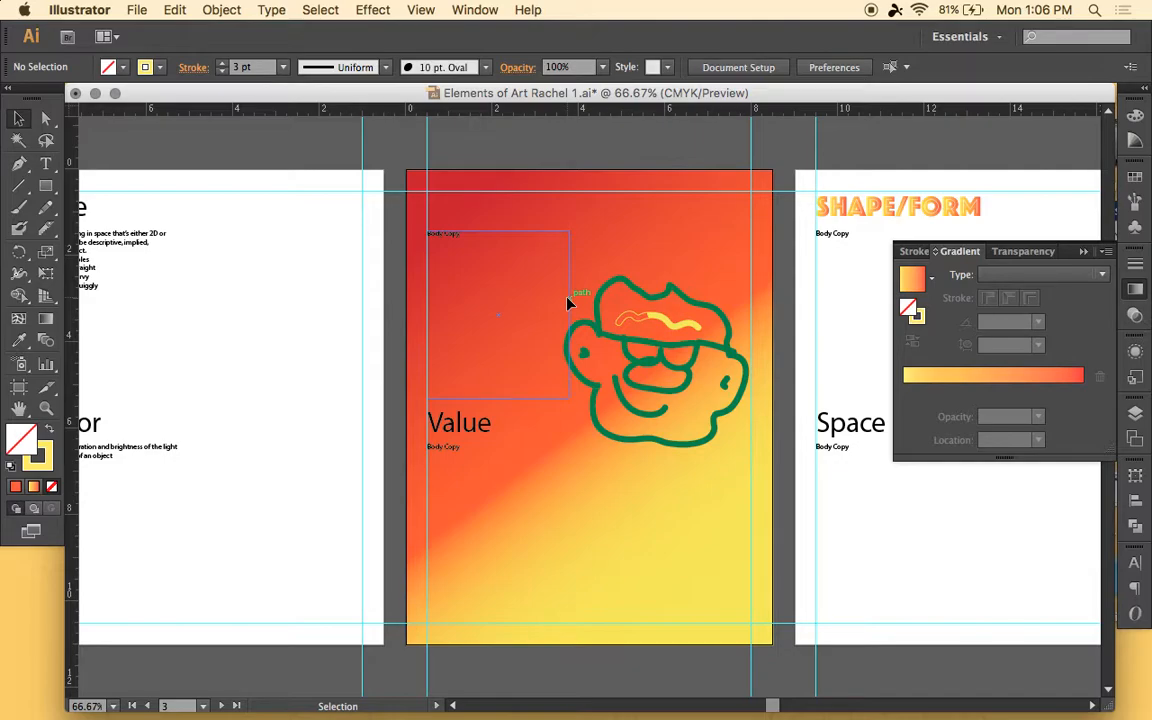
{"action": "key", "text": "super+z"}
Step: Select the background rectangle with the Gradient tool active and pick the orange stop of its gradient
{"action": "left_click", "coordinate": [650, 234]}
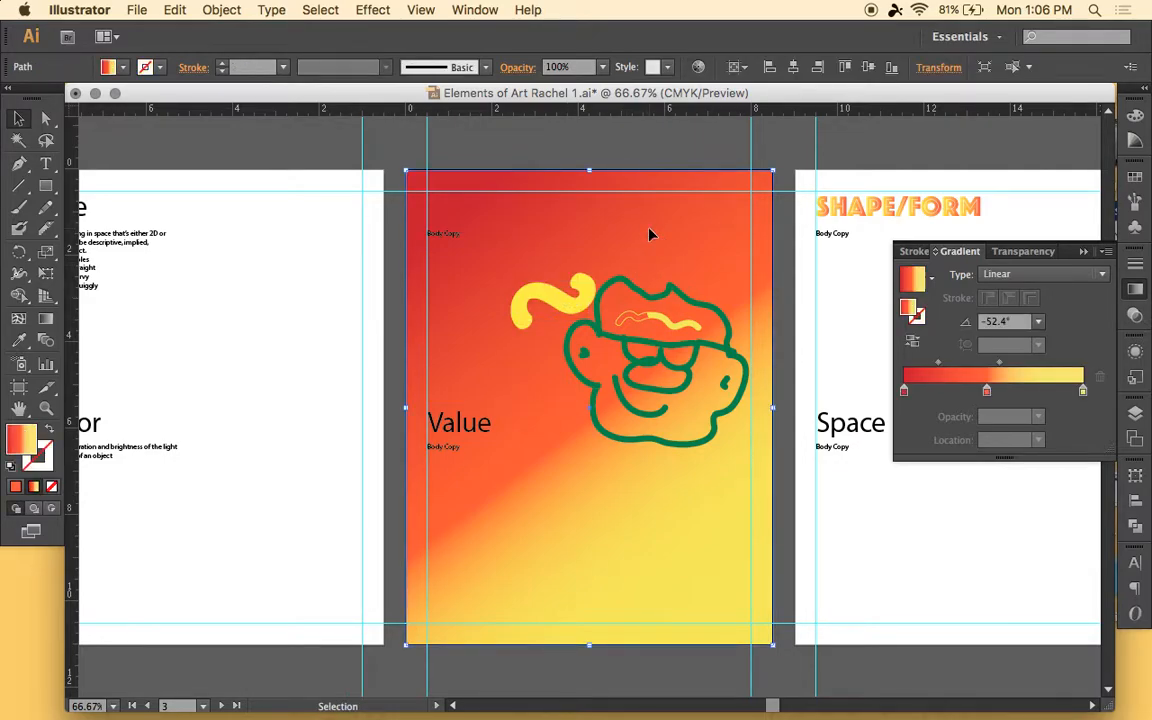
{"action": "key", "text": "g"}
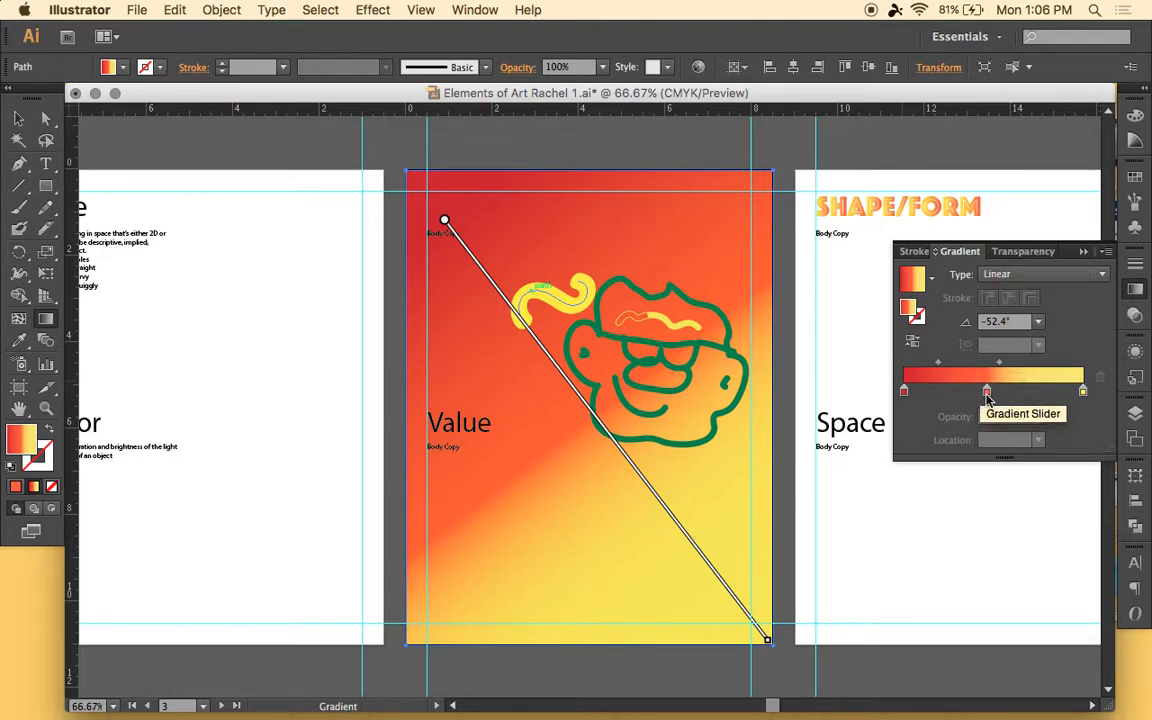
{"action": "left_click", "coordinate": [987, 394]}
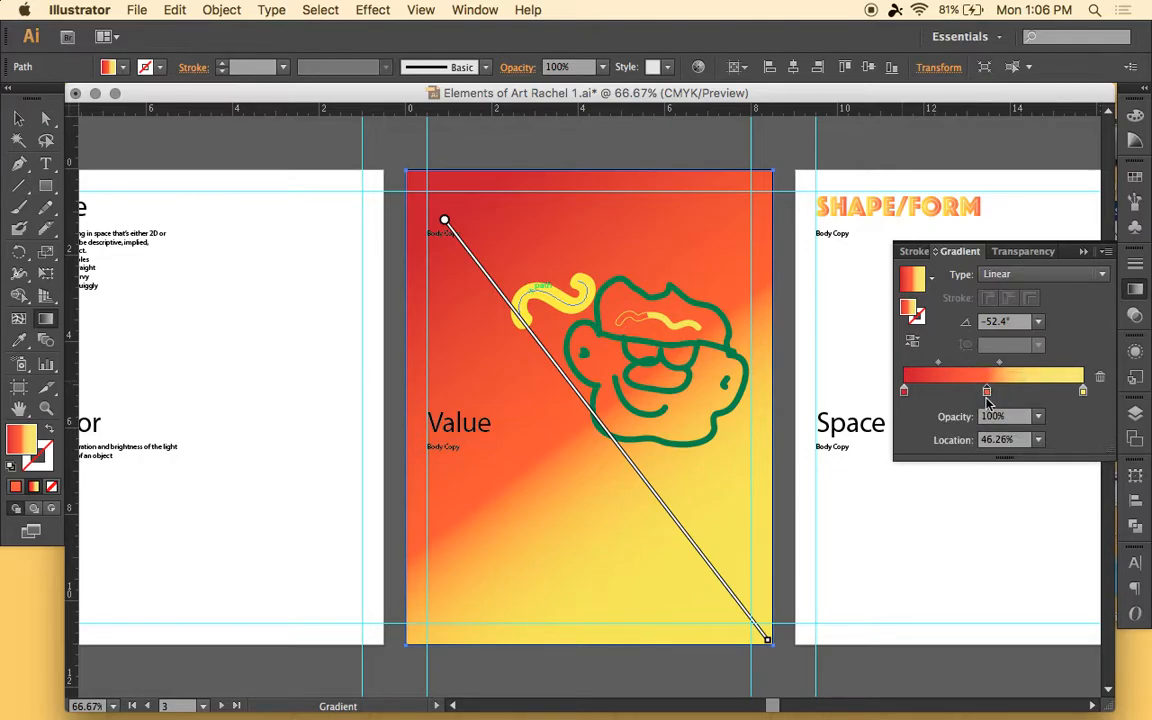
Step: Remove the orange stop from the gradient and restore it, try deleting the stop directly, and undo that deletion
{"action": "left_click_drag", "start_coordinate": [987, 399], "coordinate": [980, 430]}
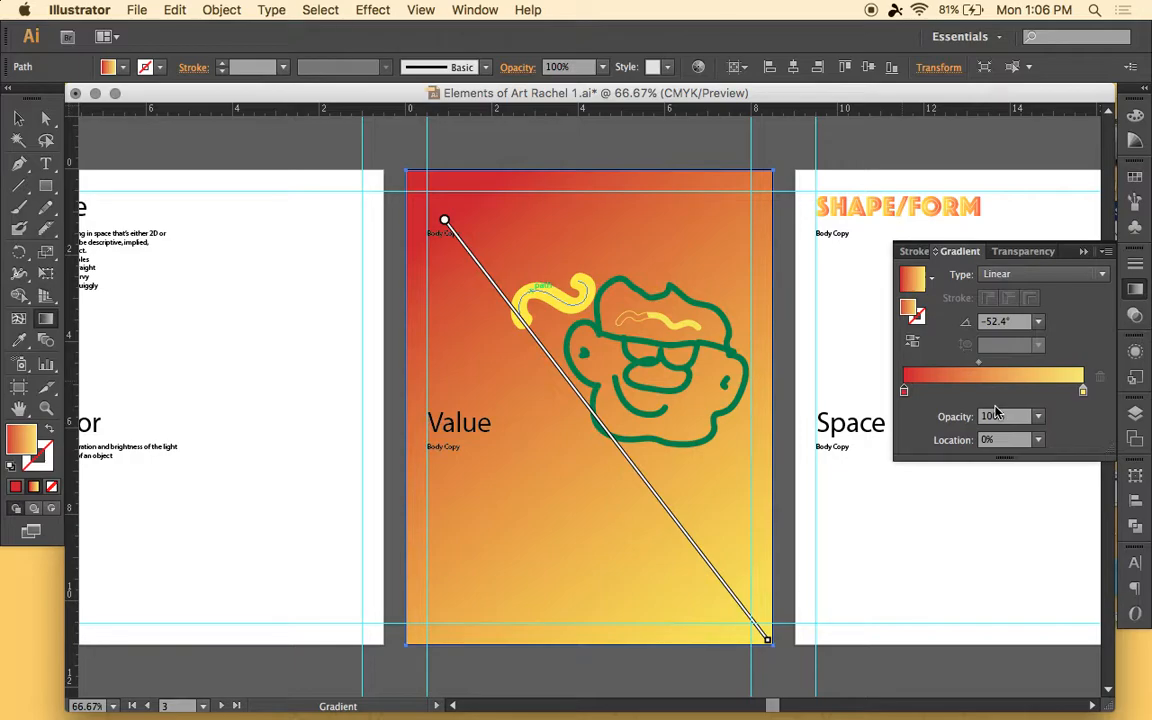
{"action": "left_click", "coordinate": [989, 392]}
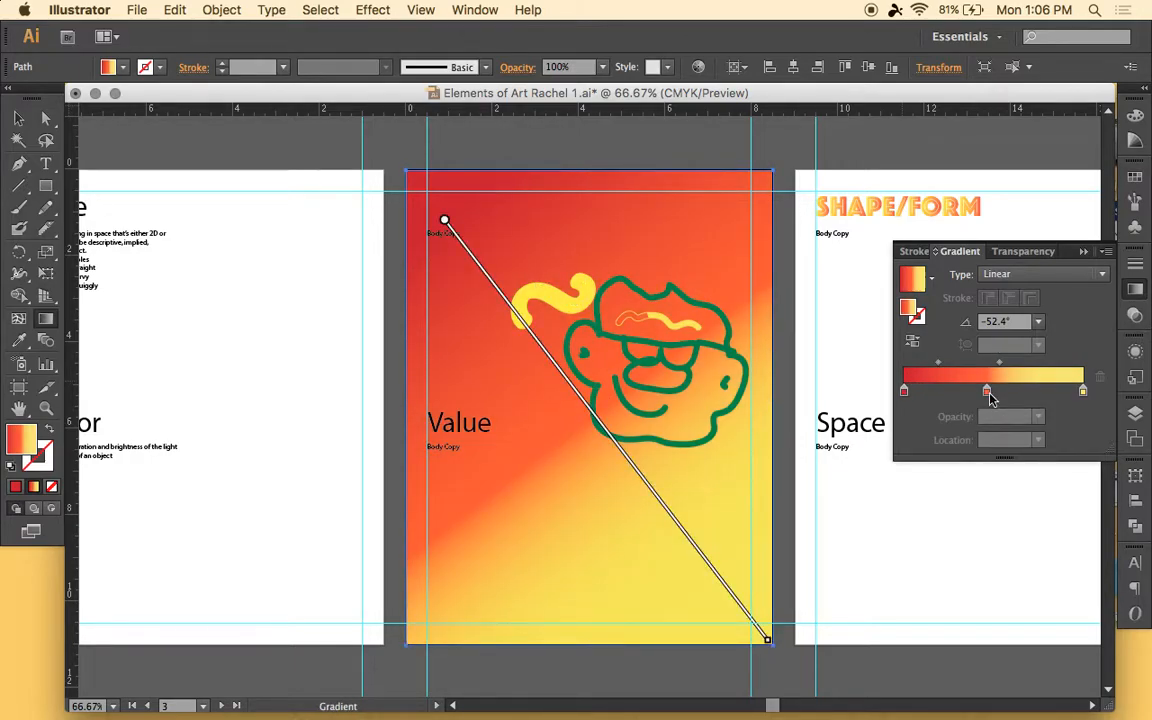
{"action": "key", "text": "Delete"}
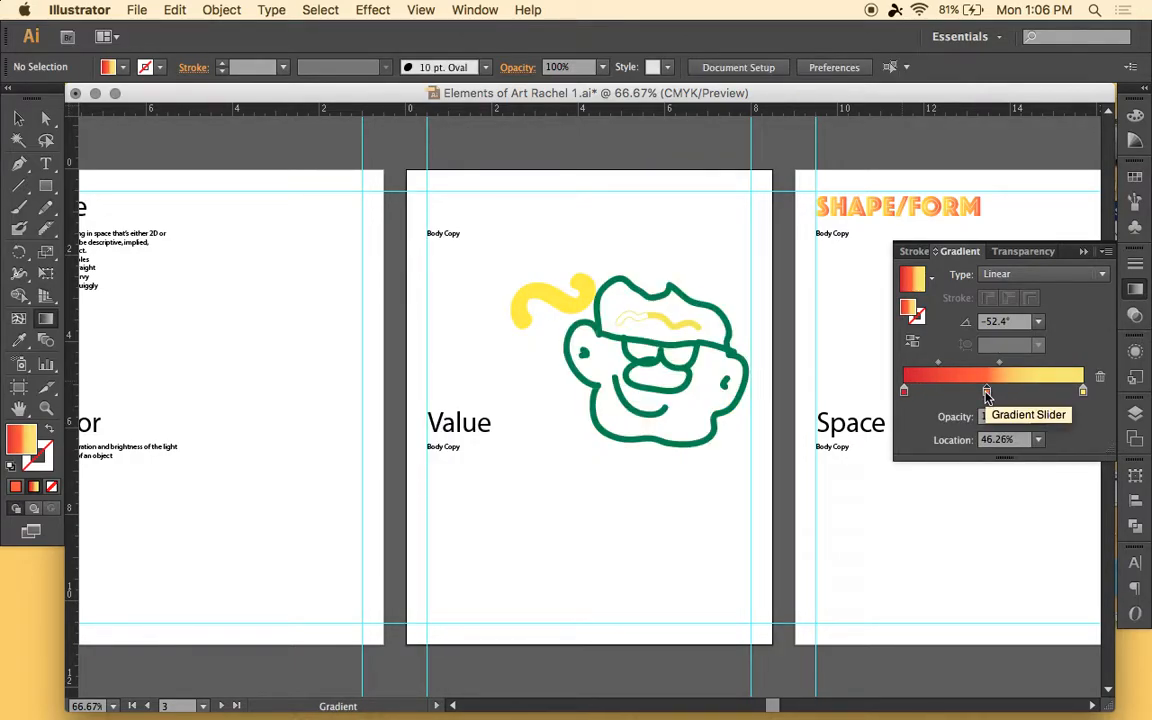
{"action": "key", "text": "super+z"}
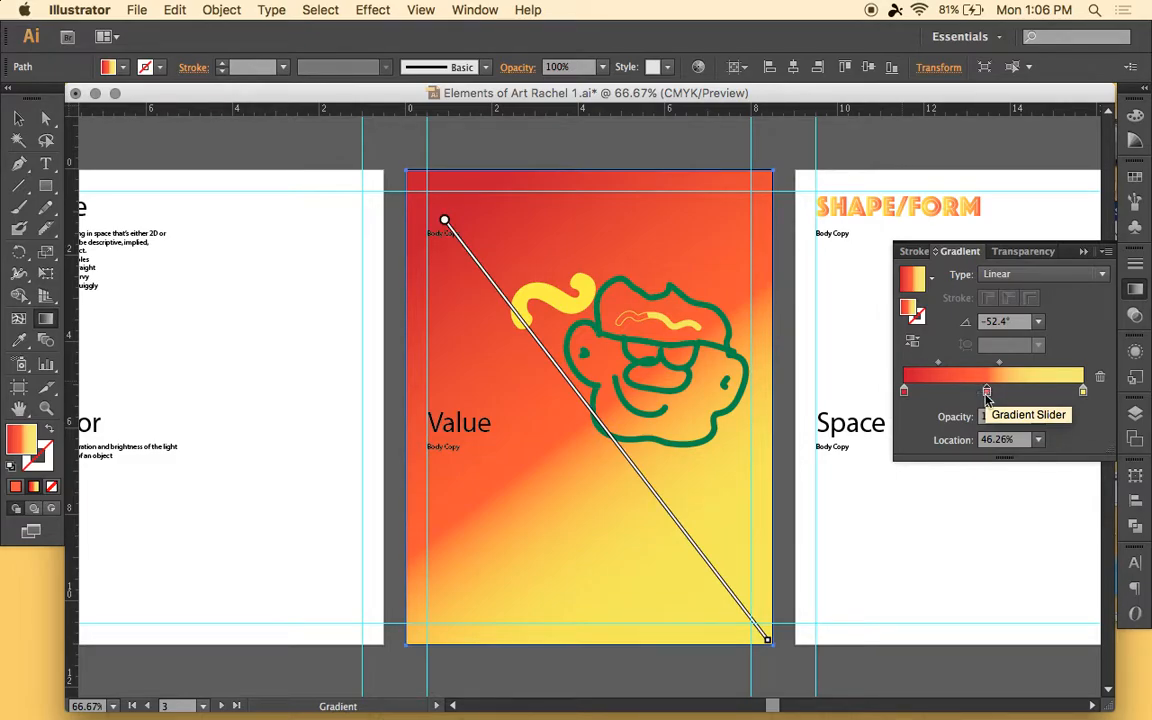
Step: Open and close the orange stop's colour swatches, remove the stop from the gradient, and undo the removal
{"action": "double_click", "coordinate": [987, 391]}
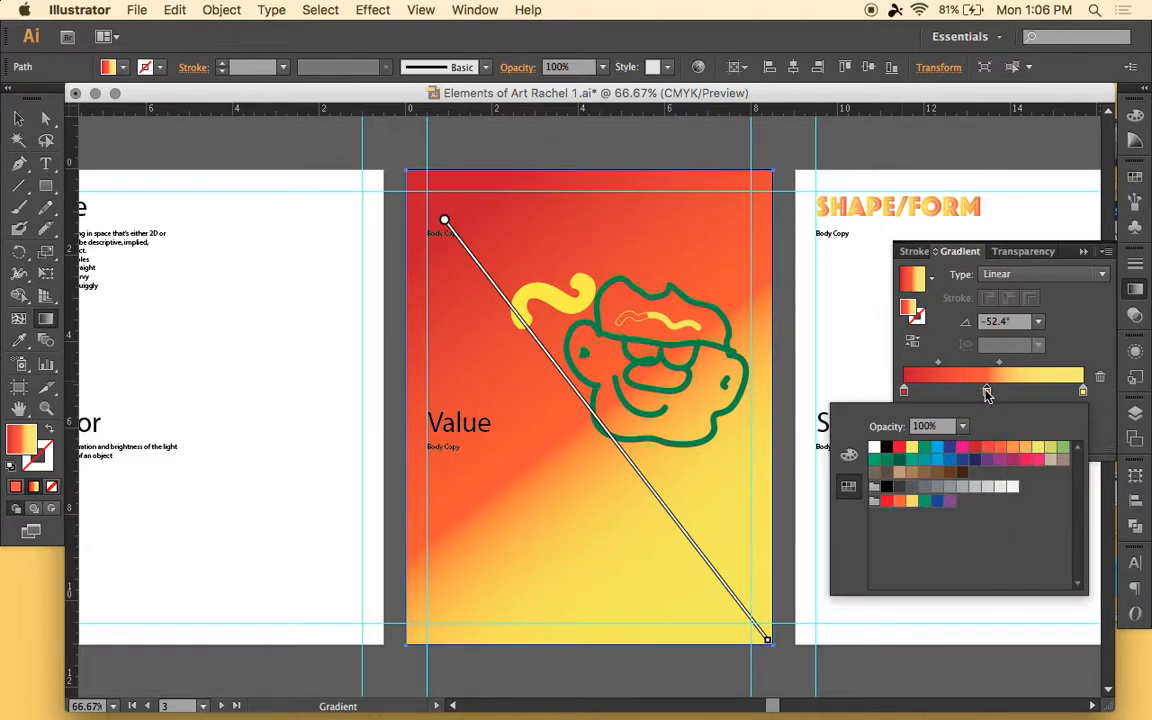
{"action": "left_click", "coordinate": [987, 391]}
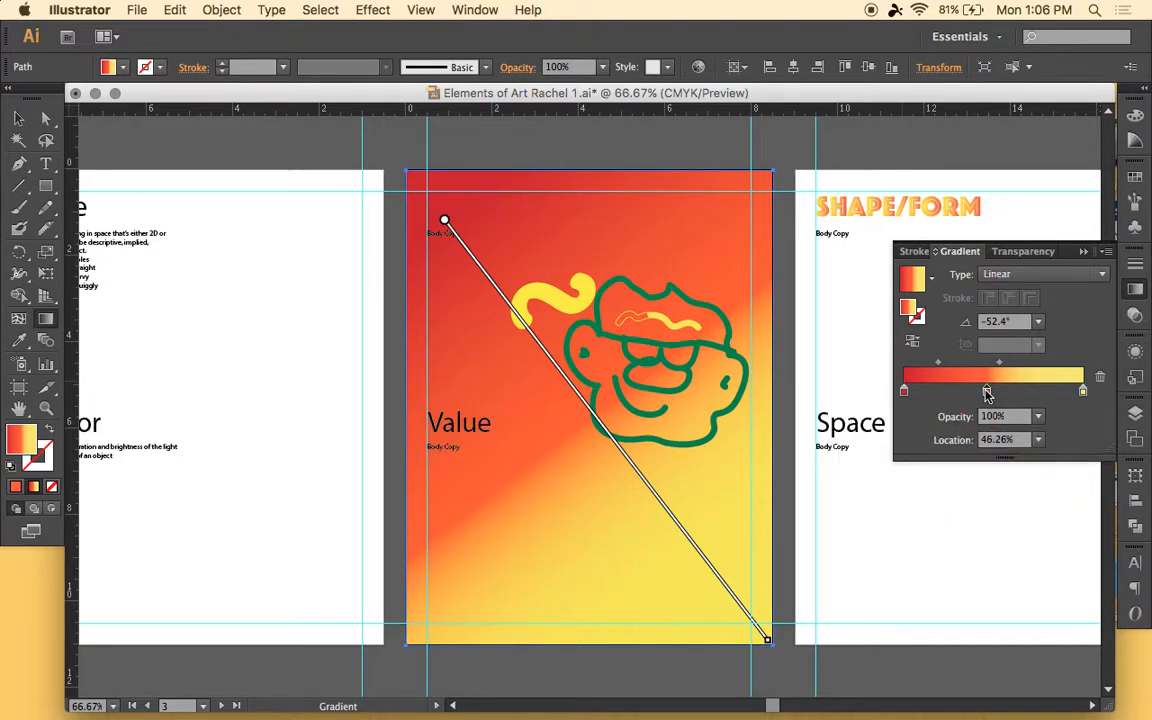
{"action": "left_click_drag", "start_coordinate": [987, 391], "coordinate": [1107, 383]}
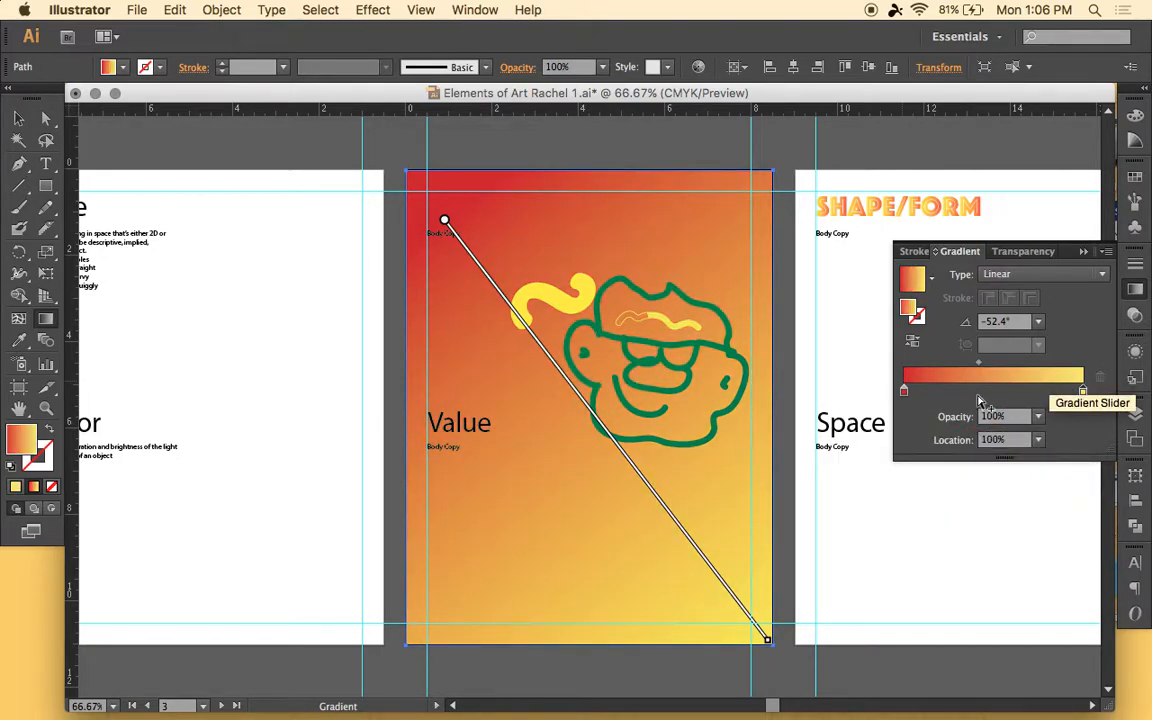
{"action": "key", "text": "super+z"}
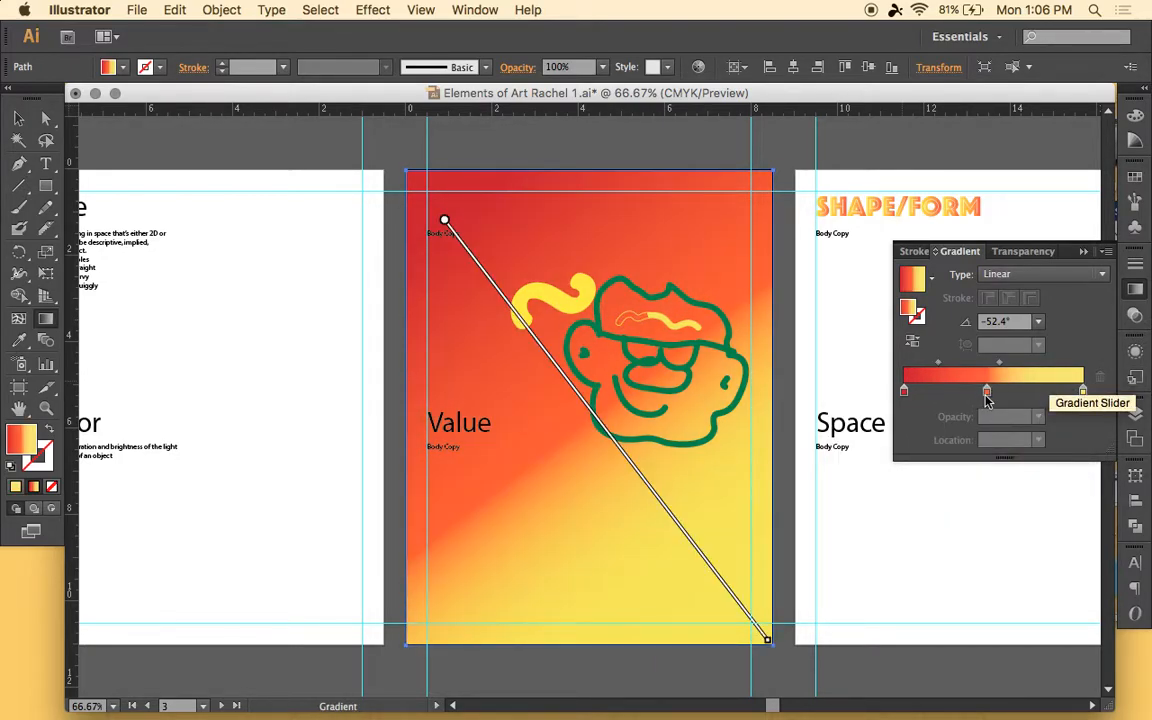
Step: Delete the selected orange stop from the gradient and undo it, and repeat by pulling the stop off the slider and undoing
{"action": "left_click", "coordinate": [904, 390]}
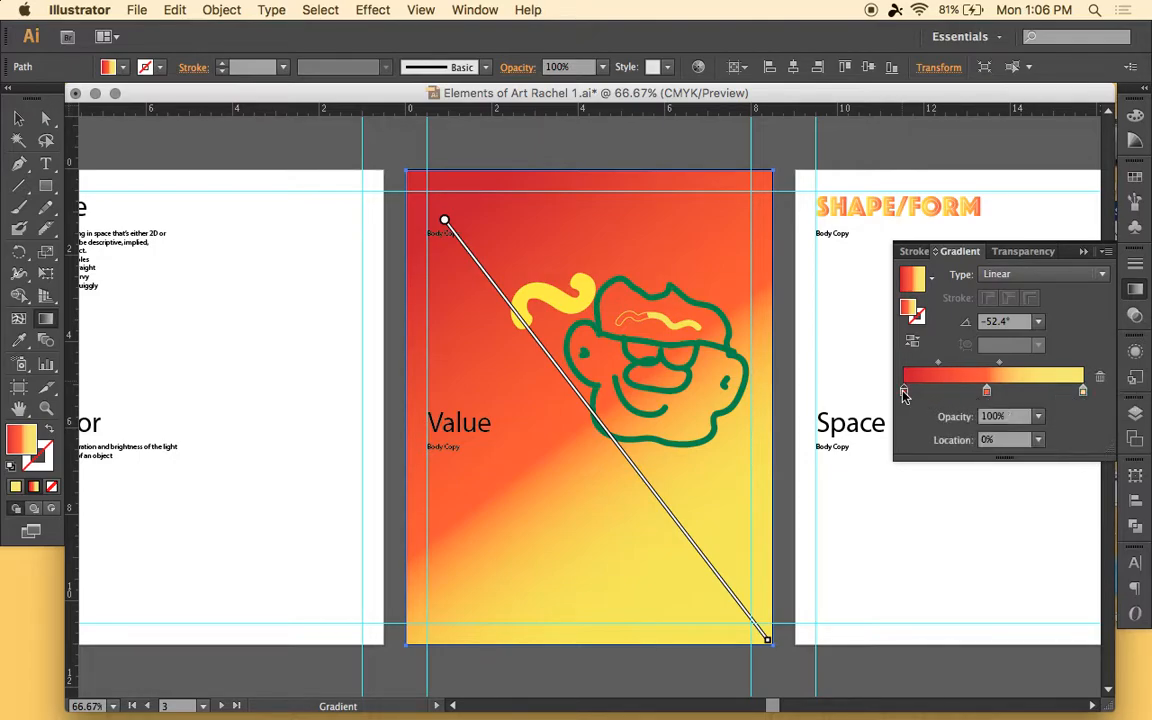
{"action": "left_click", "coordinate": [987, 390]}
{"action": "left_click", "coordinate": [1098, 381]}
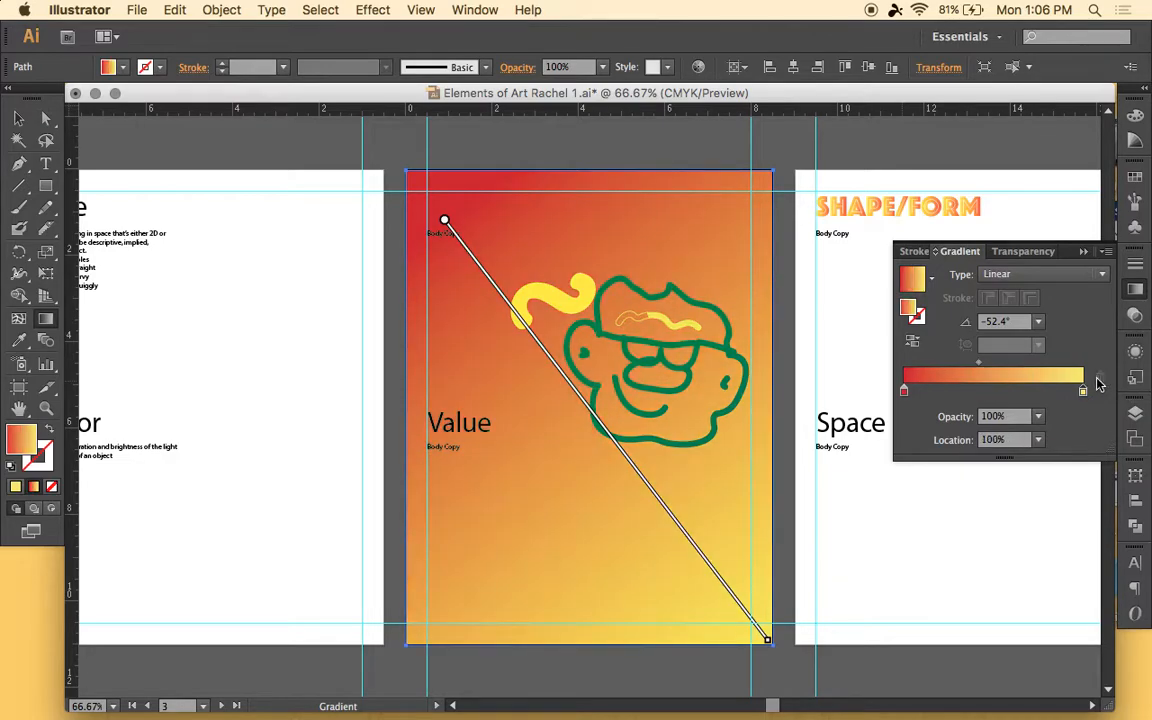
{"action": "key", "text": "cmd+z"}
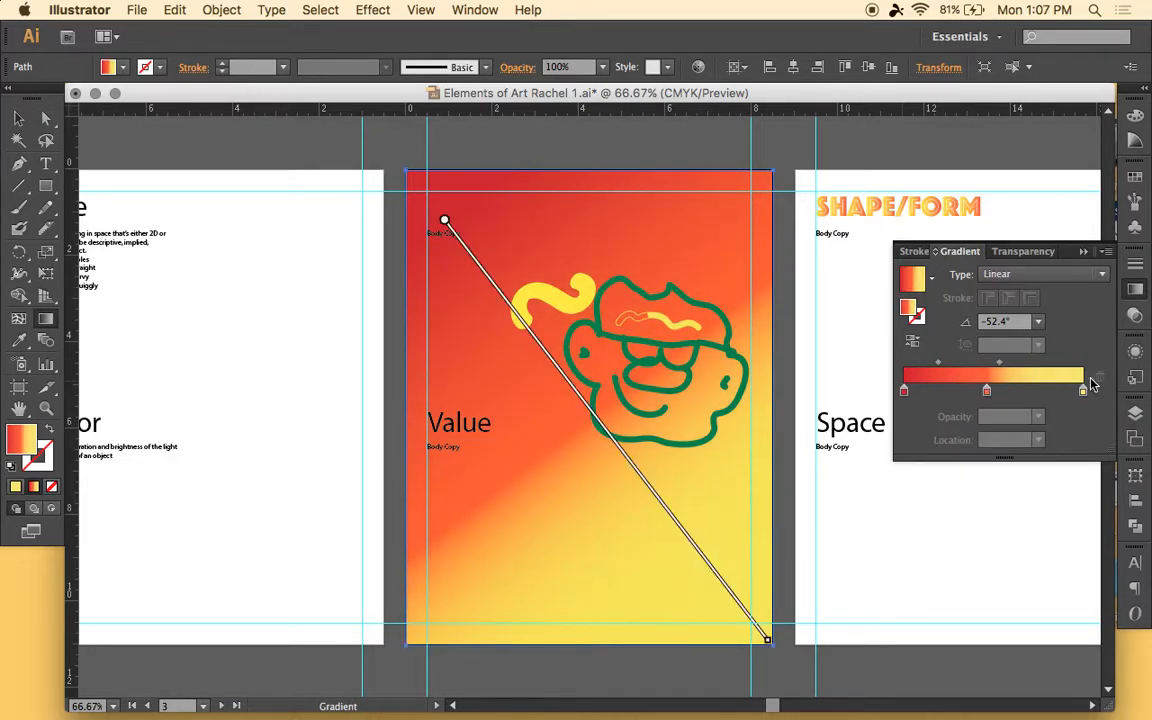
{"action": "left_click_drag", "start_coordinate": [987, 392], "coordinate": [995, 430]}
{"action": "key", "text": "super+z"}
Step: Move the orange-yellow midpoint to 44.86% and the red-orange midpoint to 46.14% on the gradient slider
{"action": "key", "text": "g"}
{"action": "left_click", "coordinate": [998, 361]}
{"action": "left_click_drag", "start_coordinate": [998, 361], "coordinate": [1031, 391]}
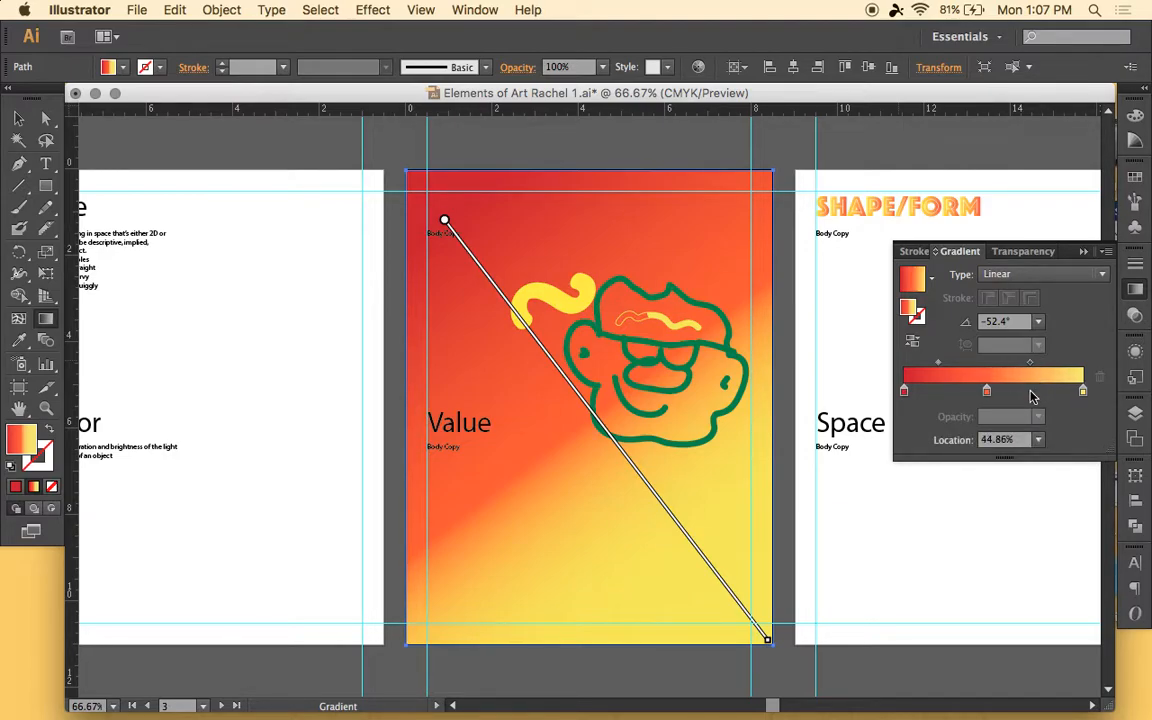
{"action": "left_click_drag", "start_coordinate": [938, 368], "coordinate": [941, 368]}
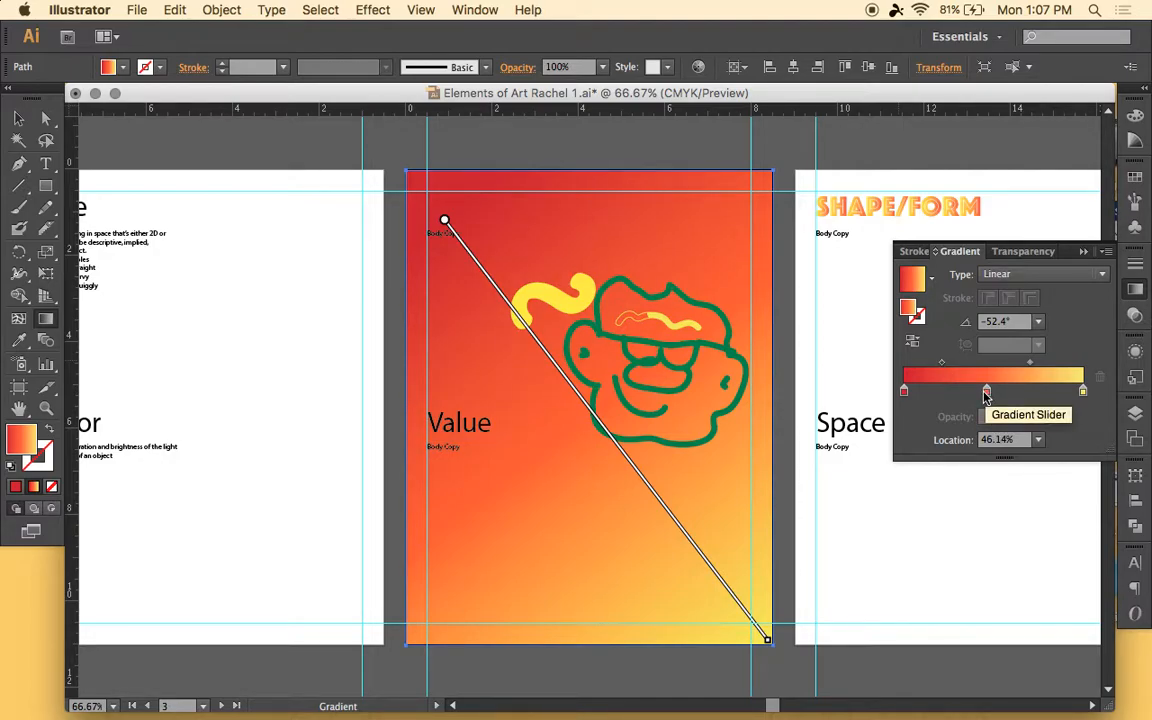
Step: Make the orange gradient stop fully transparent at 0% opacity, and restore its opacity to 100%
{"action": "left_click", "coordinate": [986, 392]}
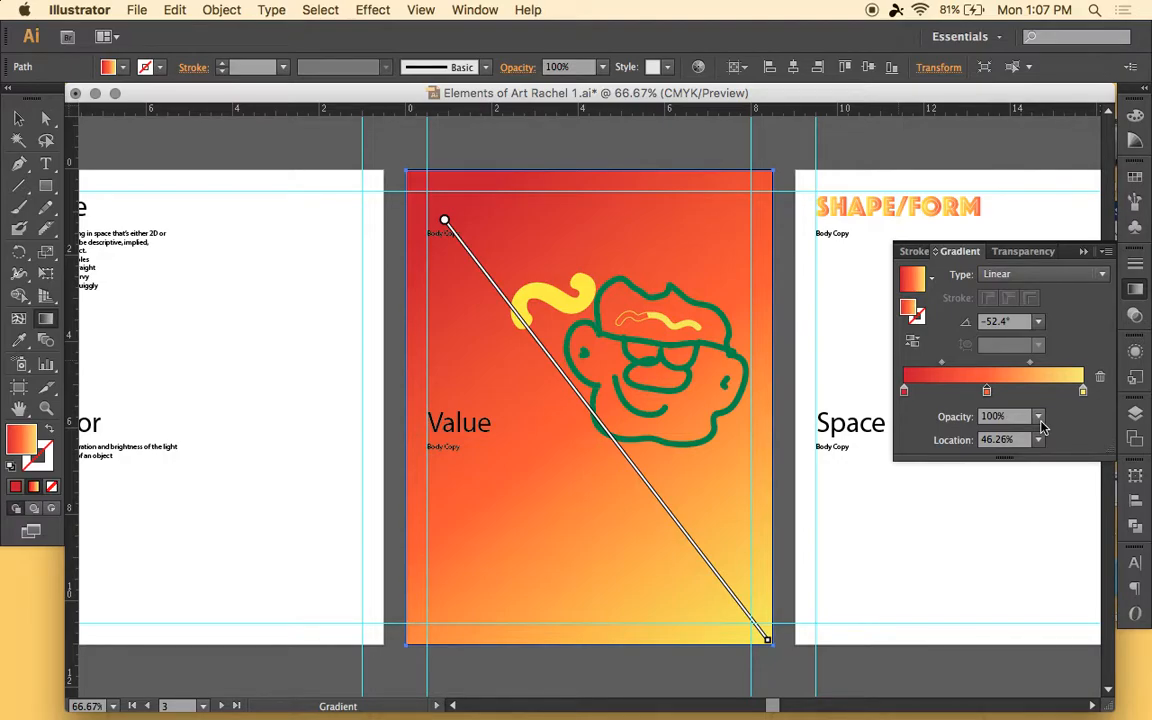
{"action": "left_click", "coordinate": [1039, 418]}
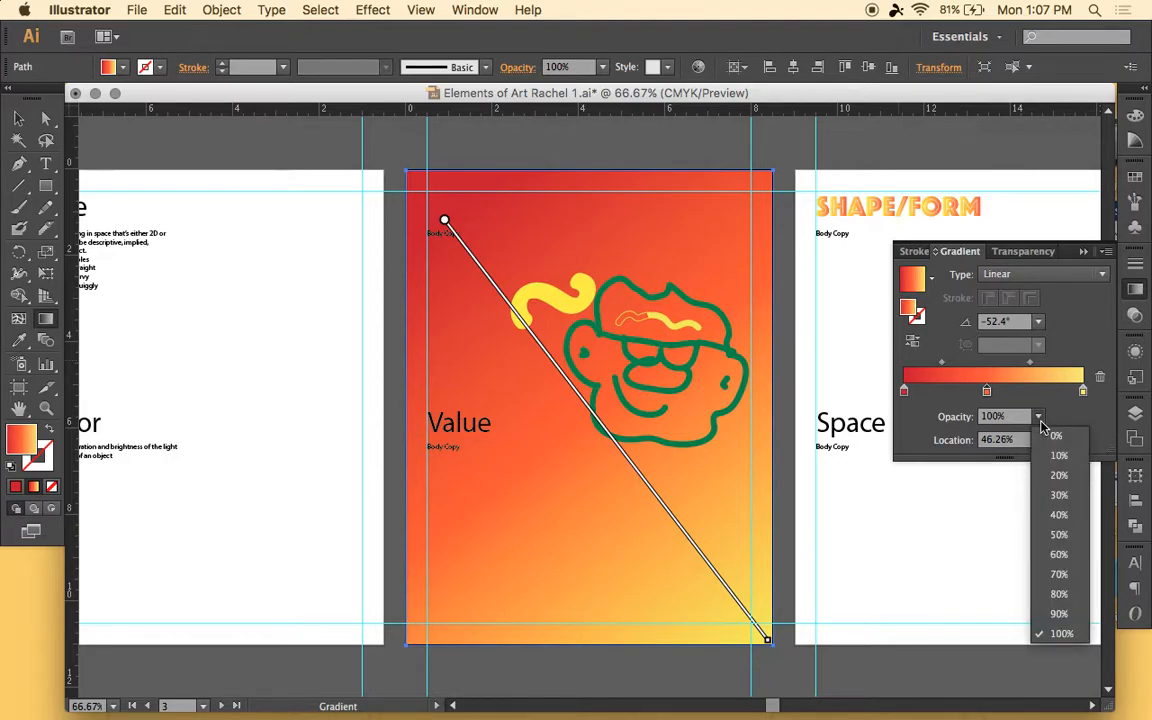
{"action": "left_click", "coordinate": [1054, 439]}
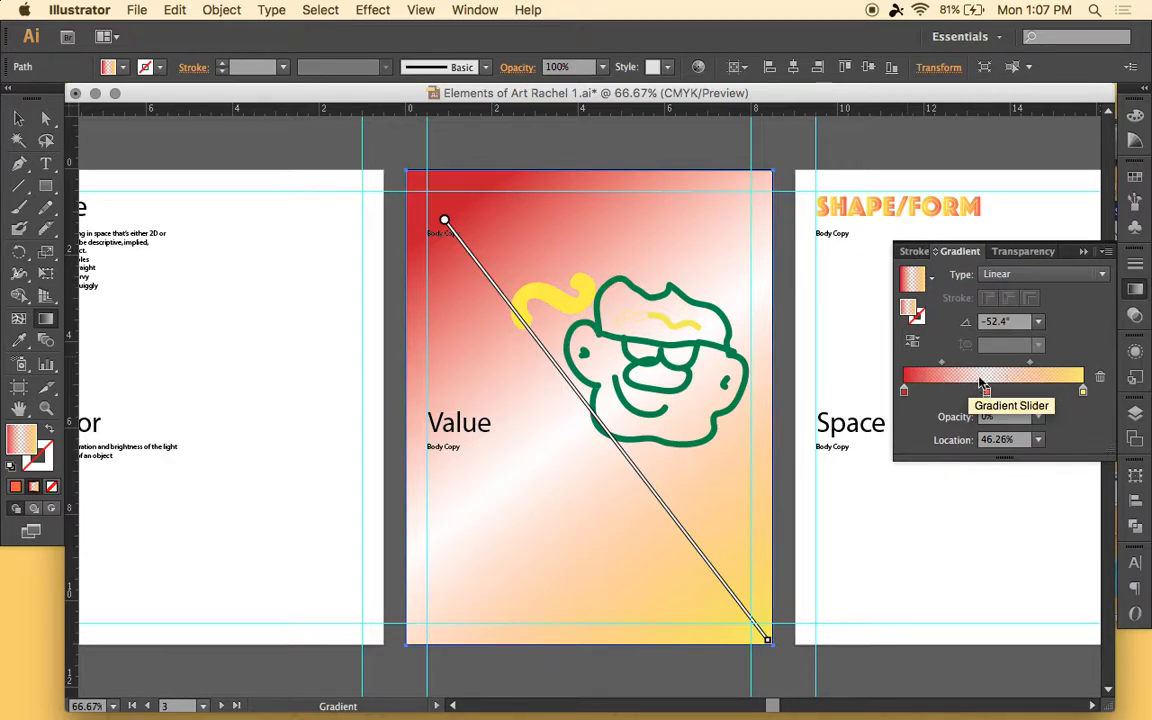
{"action": "left_click", "coordinate": [1038, 416]}
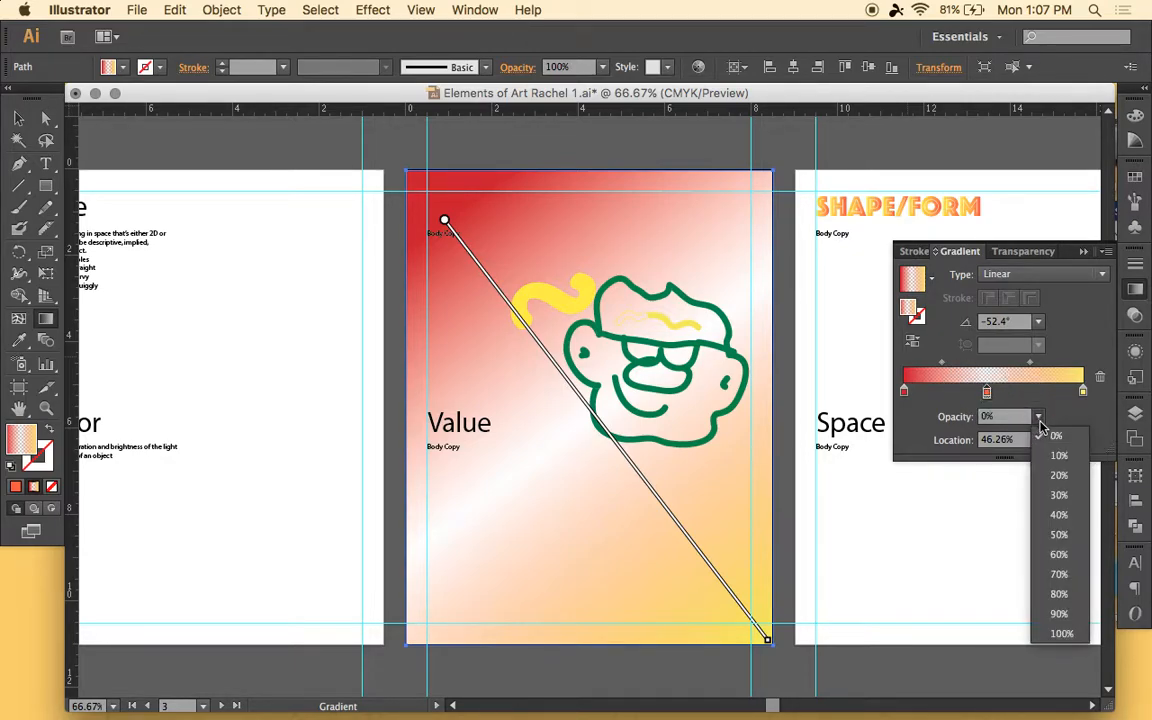
{"action": "left_click", "coordinate": [1060, 634]}
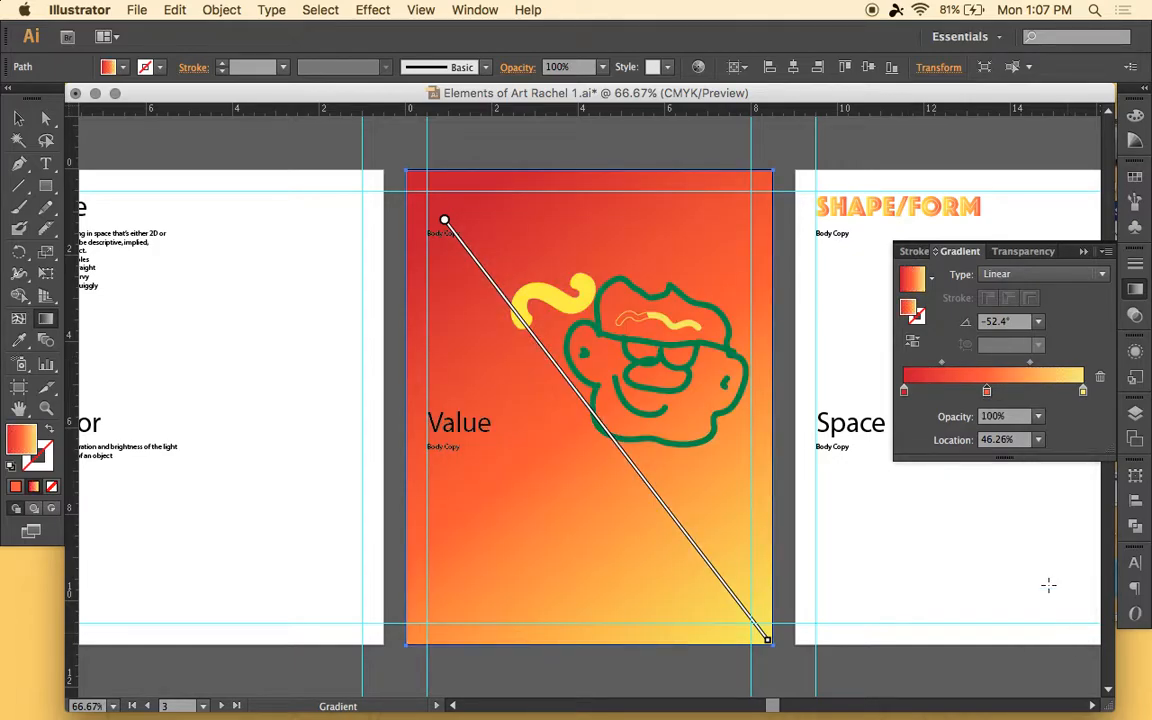
Step: Change the background rectangle's gradient type from linear to radial
{"action": "left_click", "coordinate": [1018, 274]}
{"action": "left_click", "coordinate": [1010, 314]}
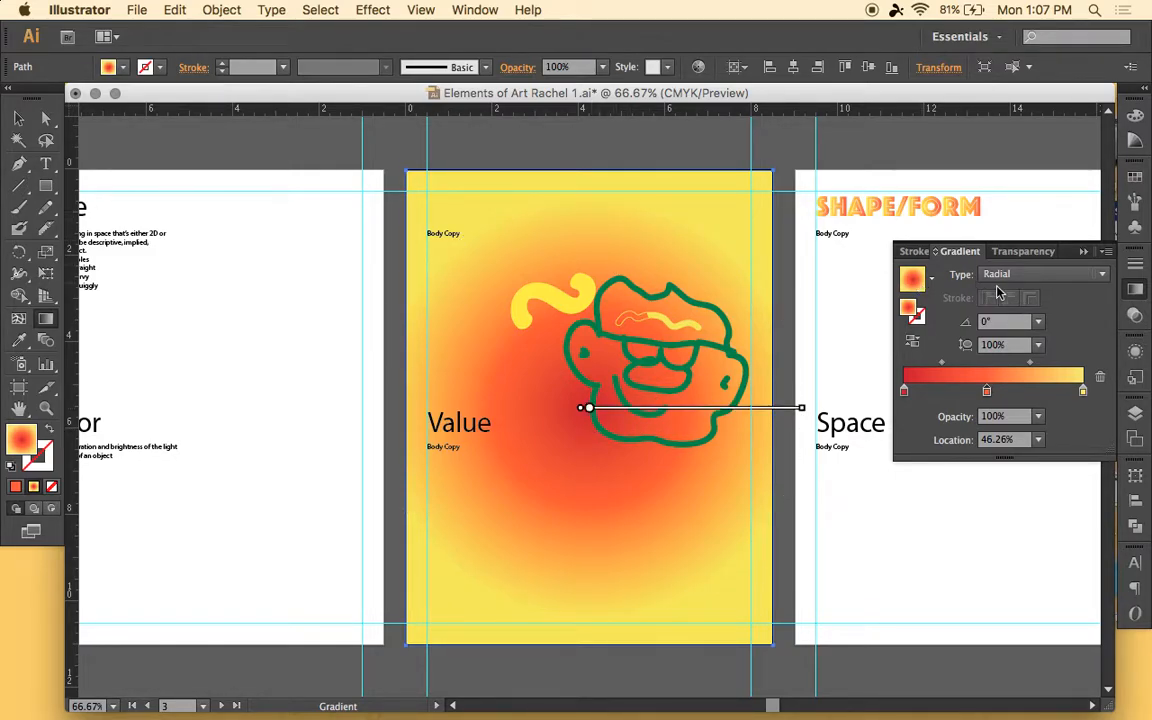
{"action": "left_click", "coordinate": [1002, 279]}
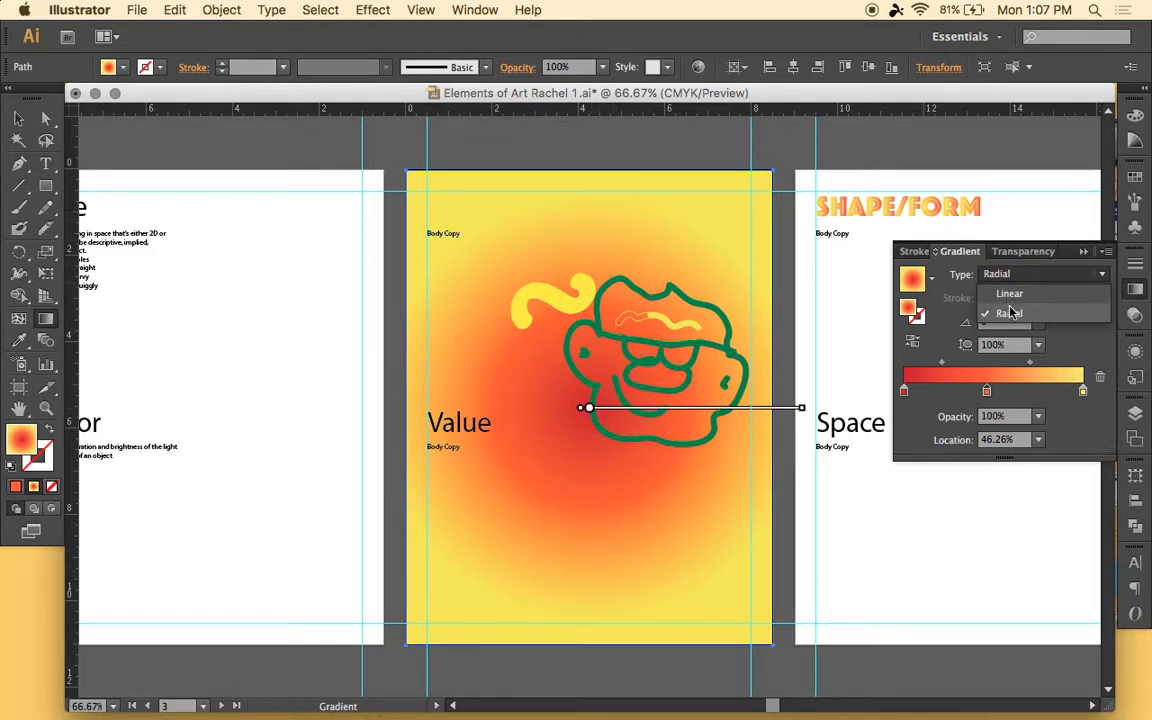
{"action": "left_click", "coordinate": [1010, 313]}
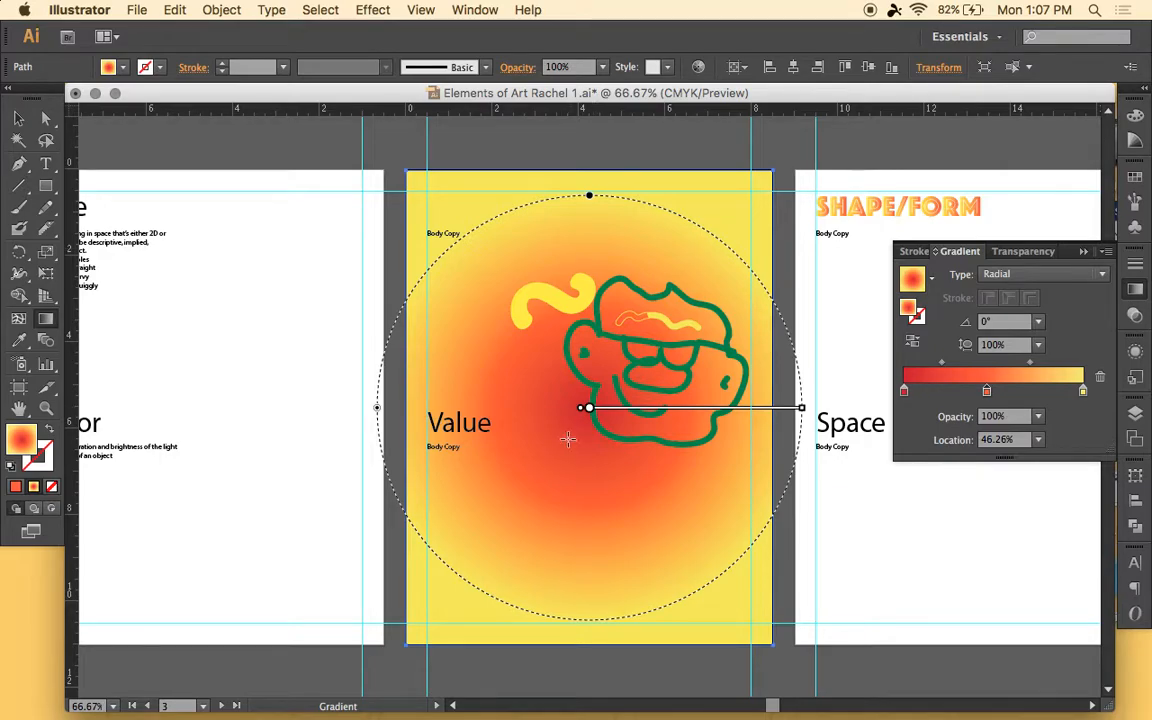
Step: Try different centres for the radial gradient, ending with one beside the face's left ear, extending to the page's upper-left corner at 127.7°
{"action": "mouse_move", "coordinate": [590, 413]}
{"action": "mouse_move", "coordinate": [590, 410]}
{"action": "left_mouse_down"}
{"action": "mouse_move", "coordinate": [656, 411]}
{"action": "mouse_move", "coordinate": [656, 432]}
{"action": "mouse_move", "coordinate": [684, 468]}
{"action": "mouse_move", "coordinate": [699, 545]}
{"action": "mouse_move", "coordinate": [692, 538]}
{"action": "left_mouse_up"}
{"action": "key", "text": "super+z"}
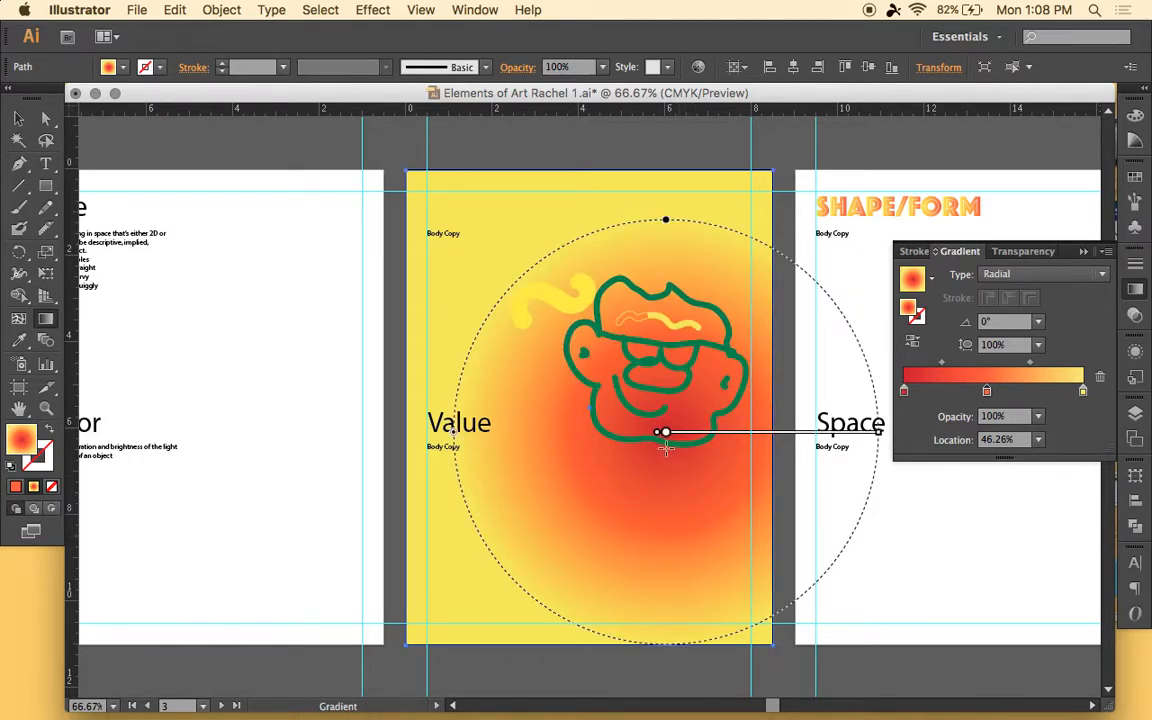
{"action": "mouse_move", "coordinate": [663, 438]}
{"action": "left_click_drag", "start_coordinate": [663, 438], "coordinate": [596, 399]}
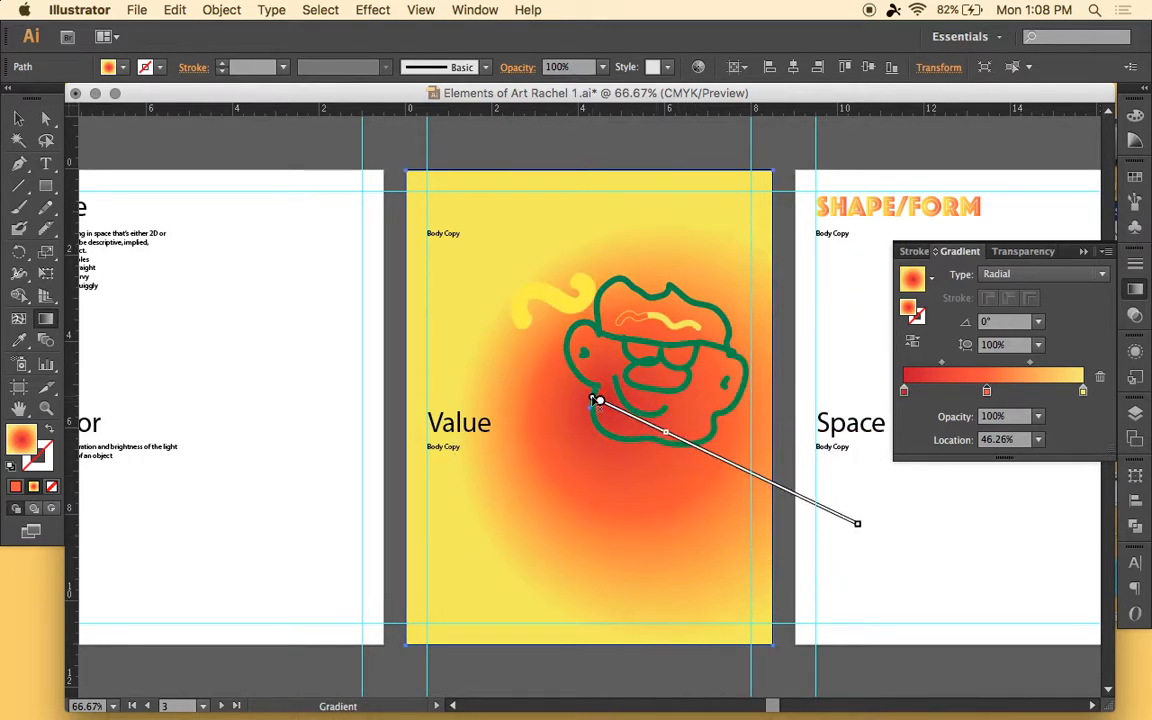
{"action": "left_click_drag", "start_coordinate": [556, 363], "coordinate": [414, 182]}
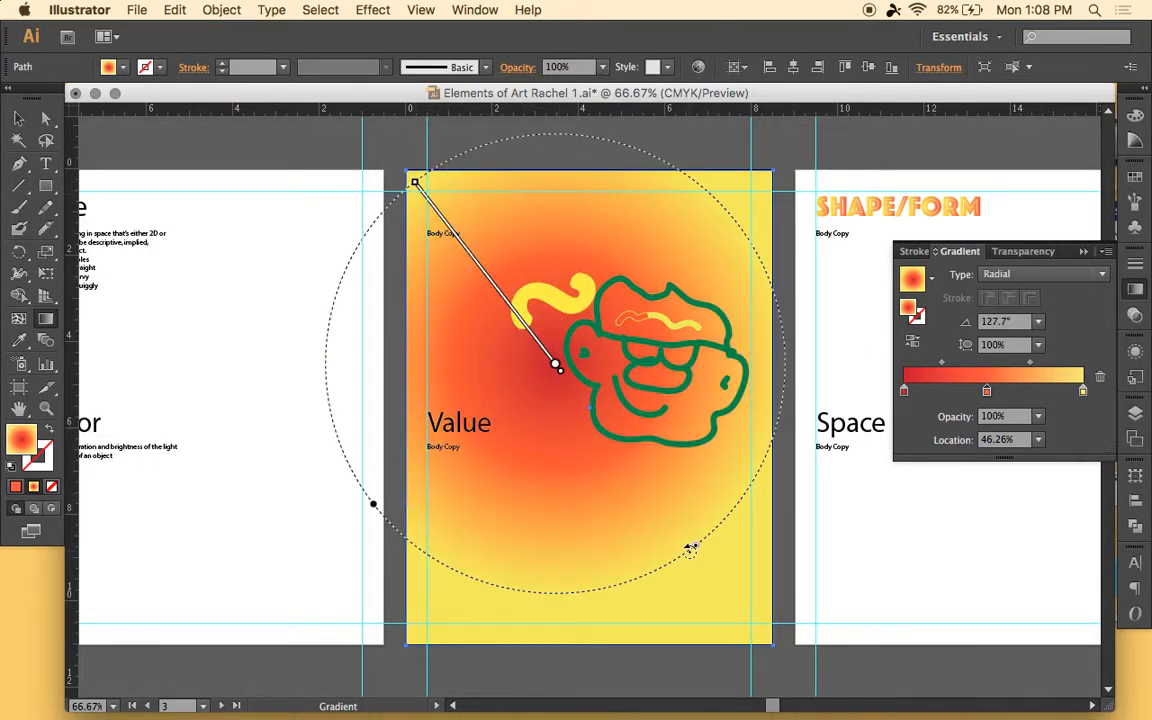
Step: Rotate the radial gradient to -117.7° and squeeze it into a narrow ellipse with a 28.5% aspect ratio
{"action": "left_click_drag", "start_coordinate": [694, 548], "coordinate": [624, 241]}
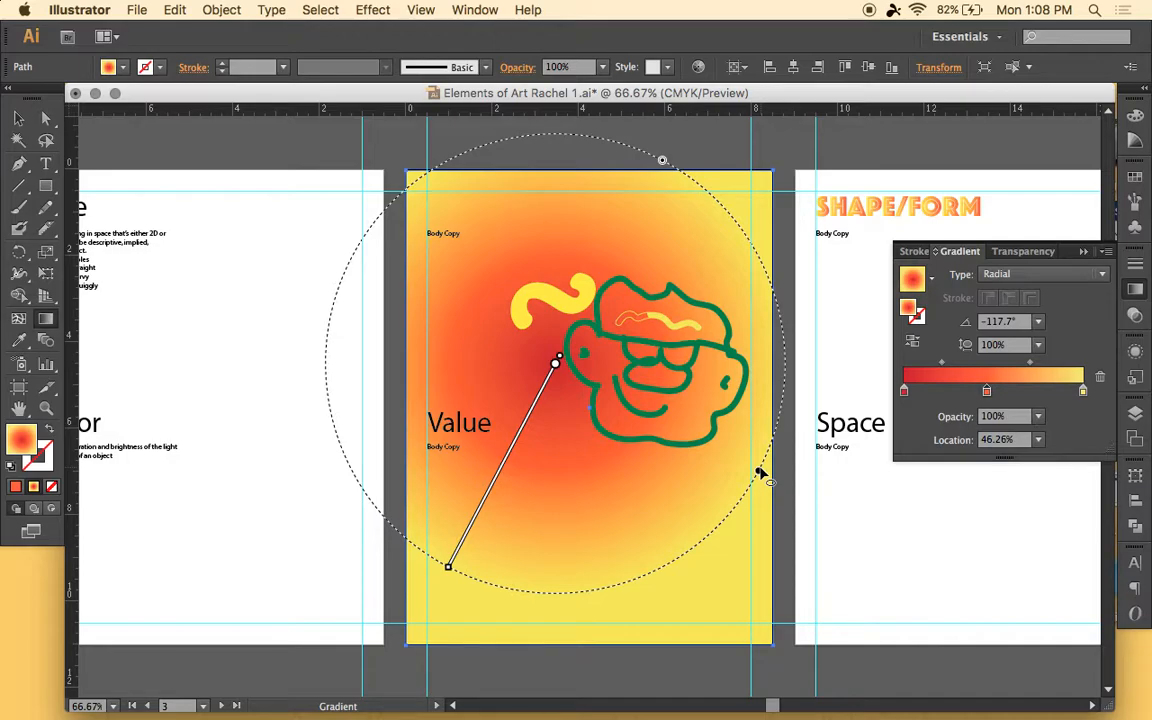
{"action": "left_click_drag", "start_coordinate": [760, 473], "coordinate": [643, 410]}
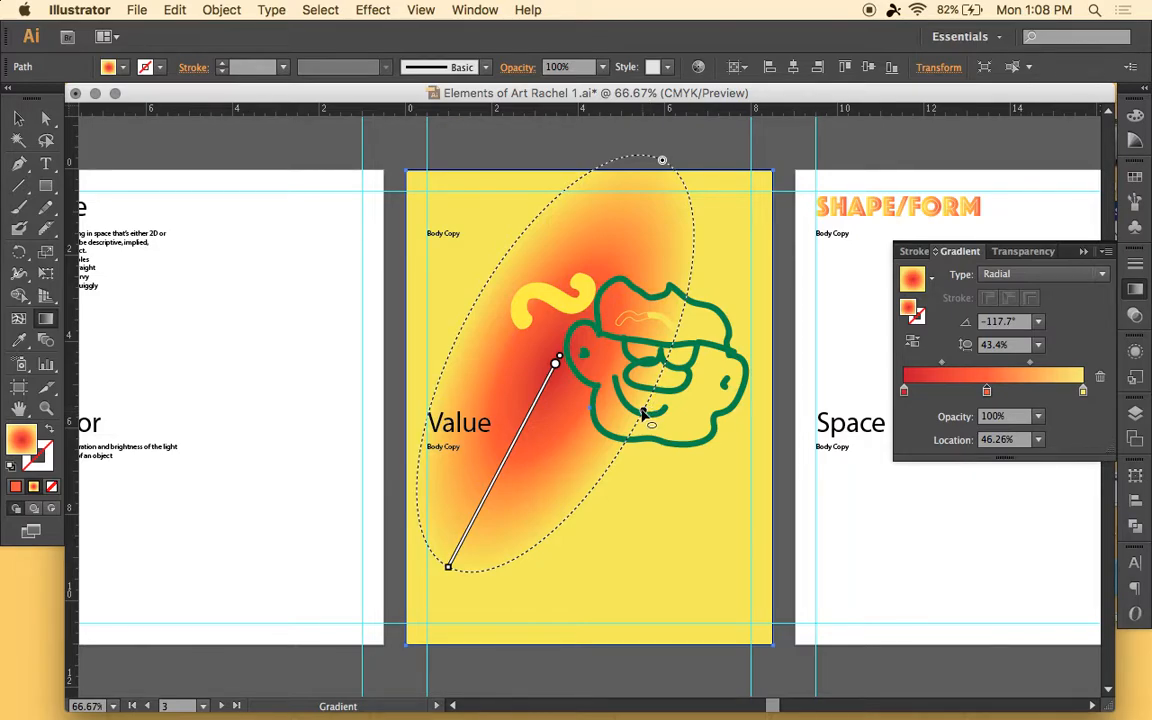
{"action": "left_click_drag", "start_coordinate": [643, 412], "coordinate": [613, 393]}
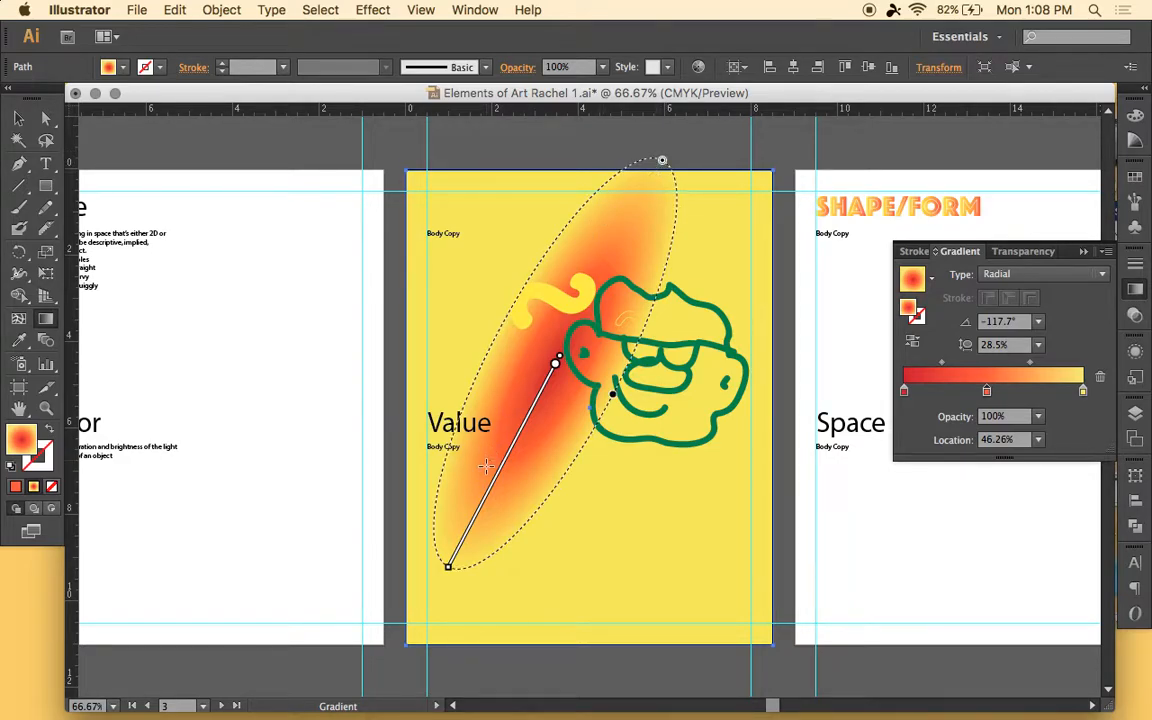
Step: Rotate the elliptical gradient to -46°, and turn it back to -124.5° with a slightly shorter length
{"action": "mouse_move", "coordinate": [447, 577]}
{"action": "left_mouse_down"}
{"action": "mouse_move", "coordinate": [565, 603]}
{"action": "mouse_move", "coordinate": [720, 568]}
{"action": "mouse_move", "coordinate": [735, 547]}
{"action": "left_mouse_up"}
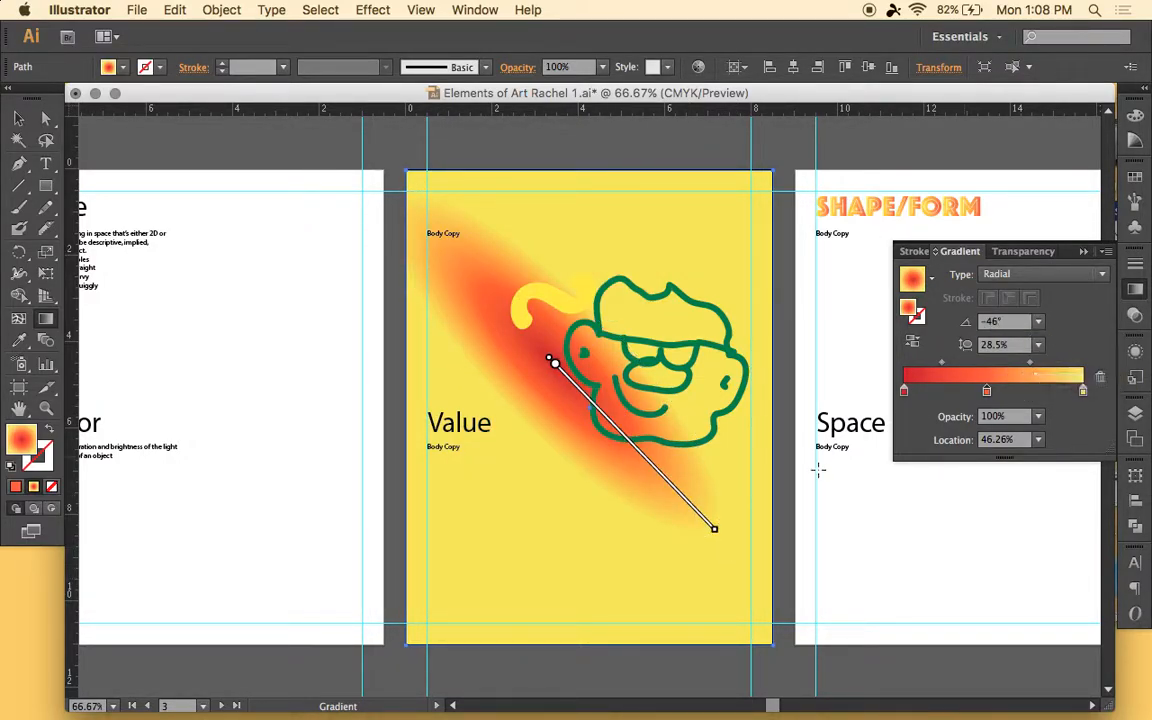
{"action": "mouse_move", "coordinate": [582, 425]}
{"action": "mouse_move", "coordinate": [394, 197]}
{"action": "left_mouse_down"}
{"action": "mouse_move", "coordinate": [437, 205]}
{"action": "mouse_move", "coordinate": [427, 200]}
{"action": "mouse_move", "coordinate": [466, 245]}
{"action": "mouse_move", "coordinate": [445, 286]}
{"action": "mouse_move", "coordinate": [680, 399]}
{"action": "mouse_move", "coordinate": [672, 262]}
{"action": "left_mouse_up"}
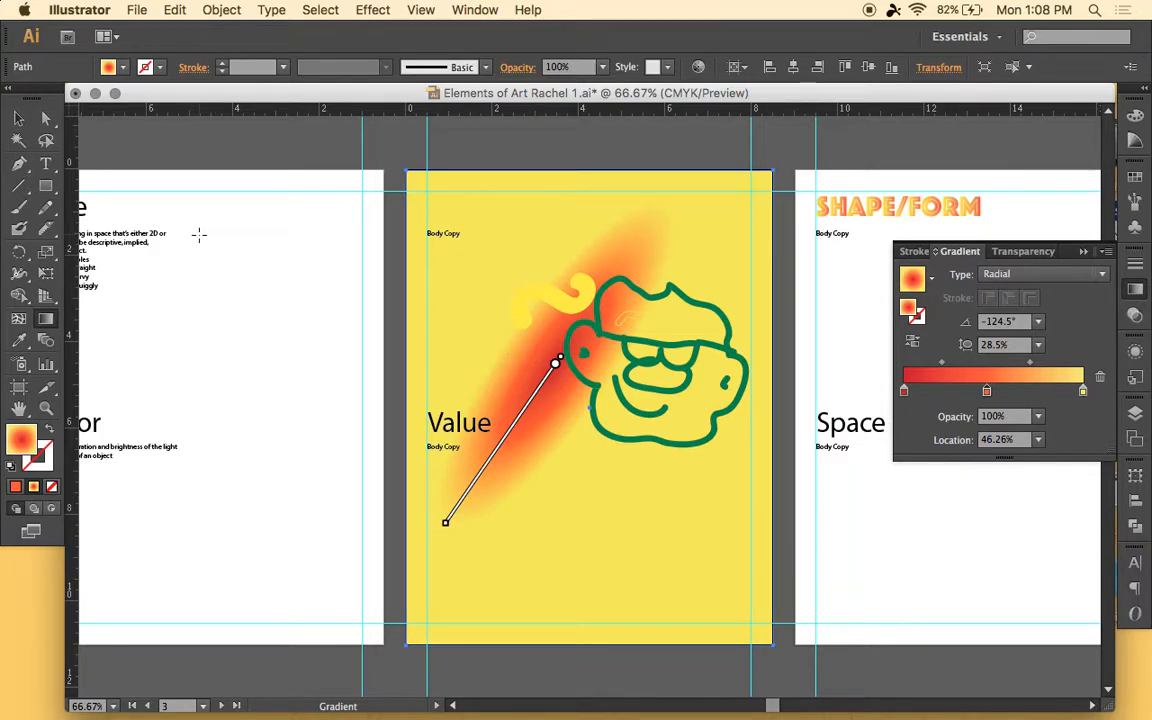